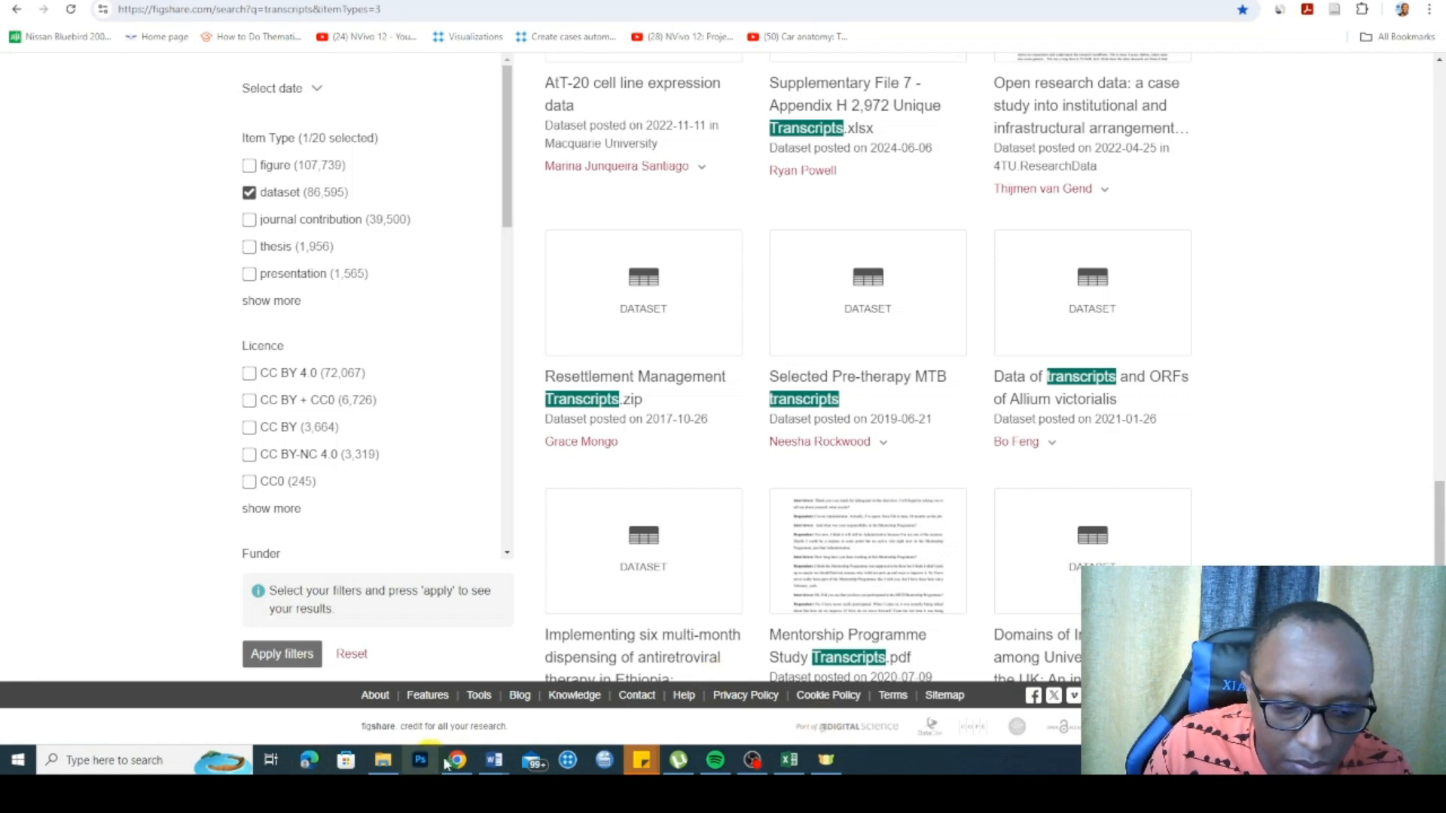
Step: Switch to the interview transcript in Word and read the opening exchange up to the question about the interviewee's role in the IFOMSSA
mouse_move(497, 762)
left_click(548, 718)
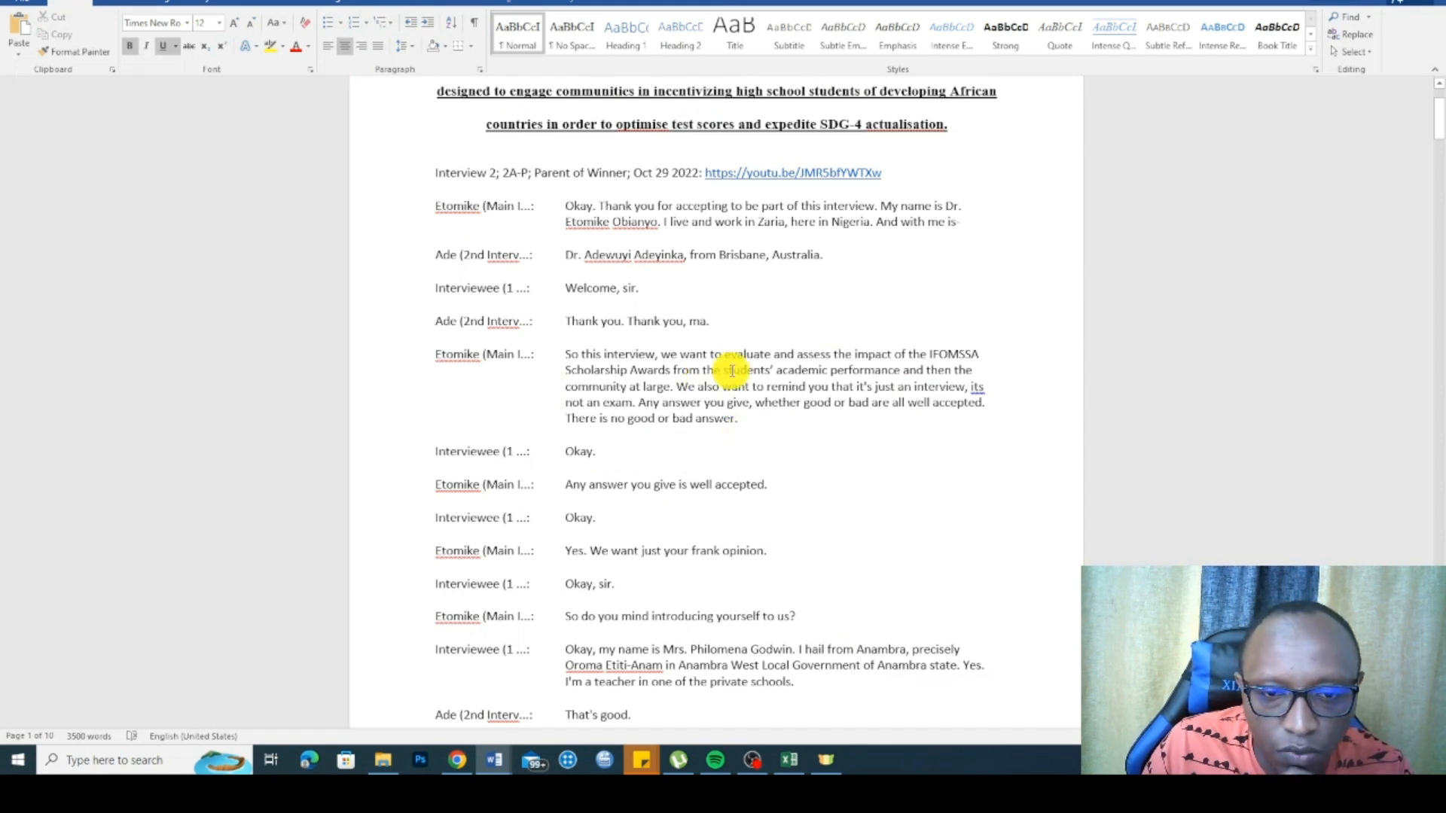
scroll(731, 370, "down", 2)
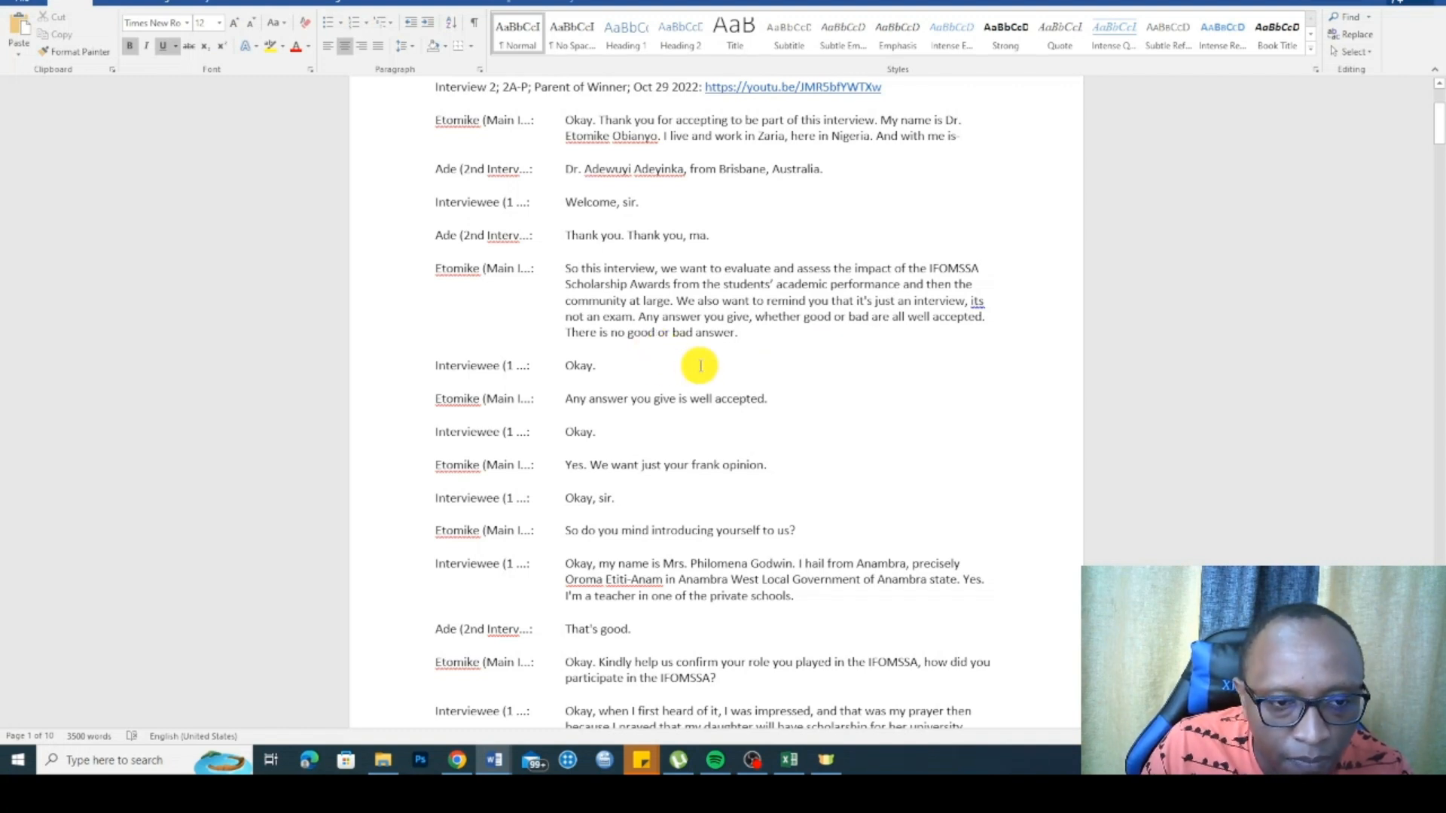
scroll(599, 369, "down", 2)
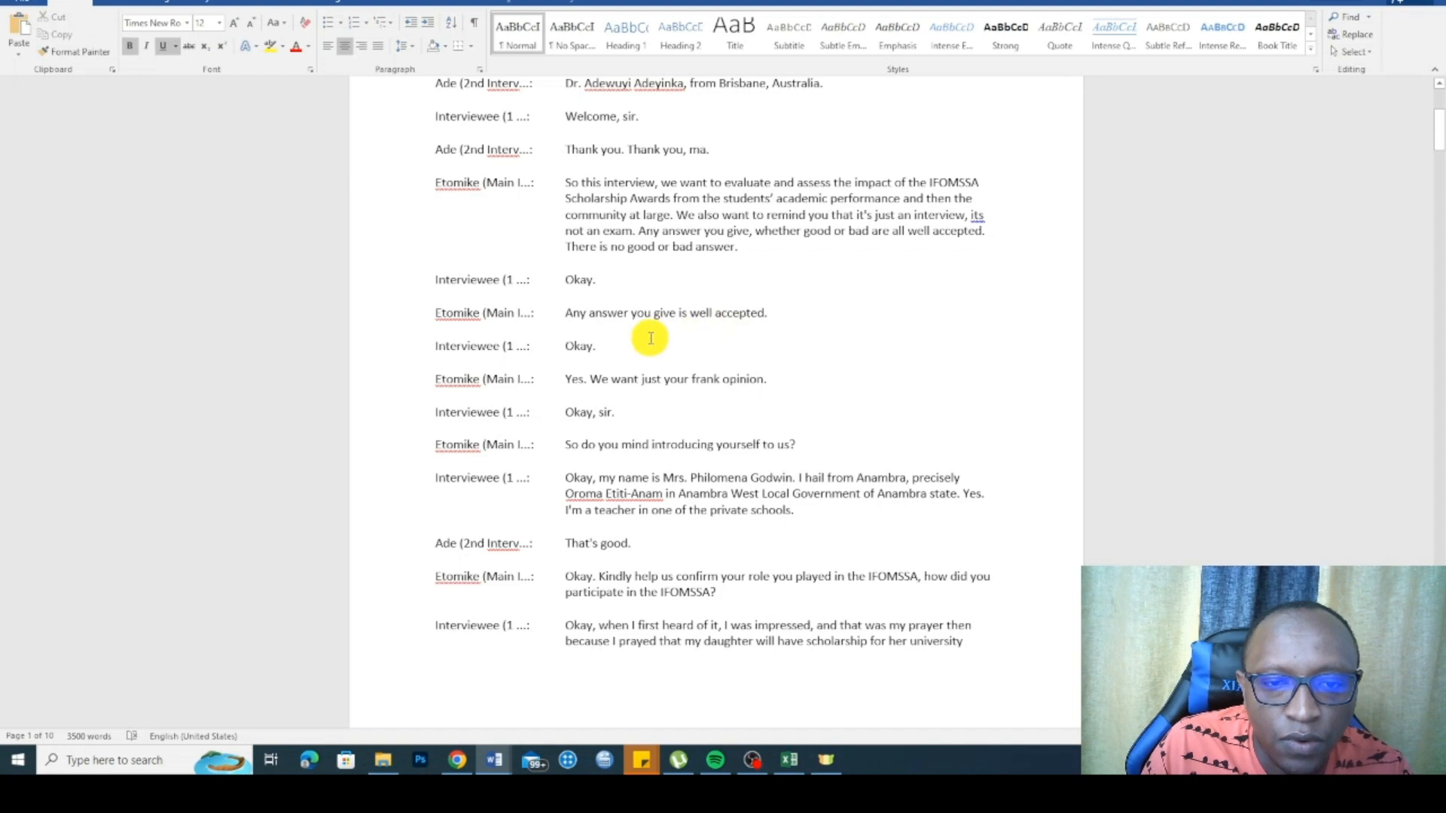
scroll(565, 365, "down", 1)
left_click(598, 308)
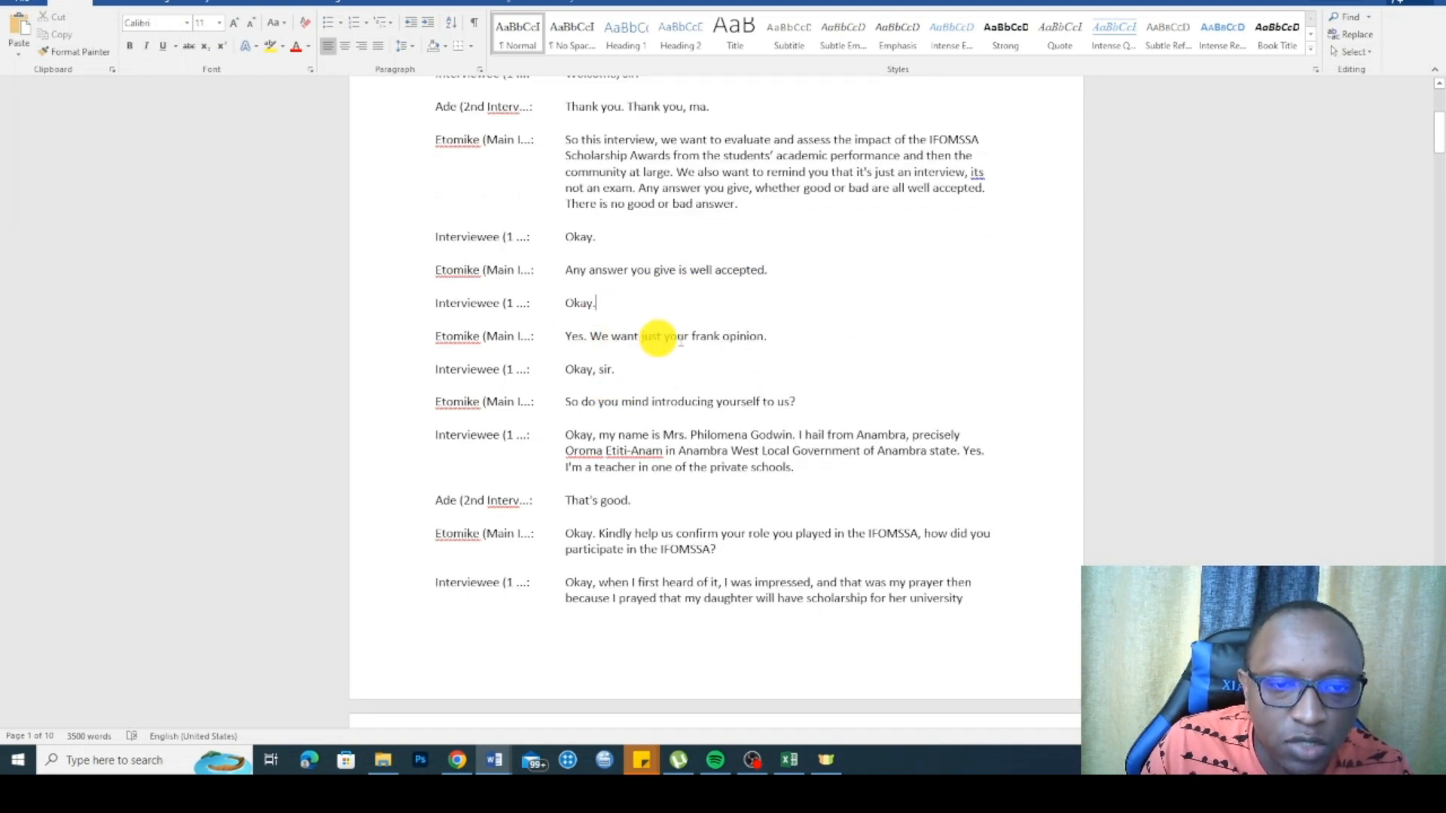
scroll(676, 365, "down", 1)
scroll(674, 357, "down", 1)
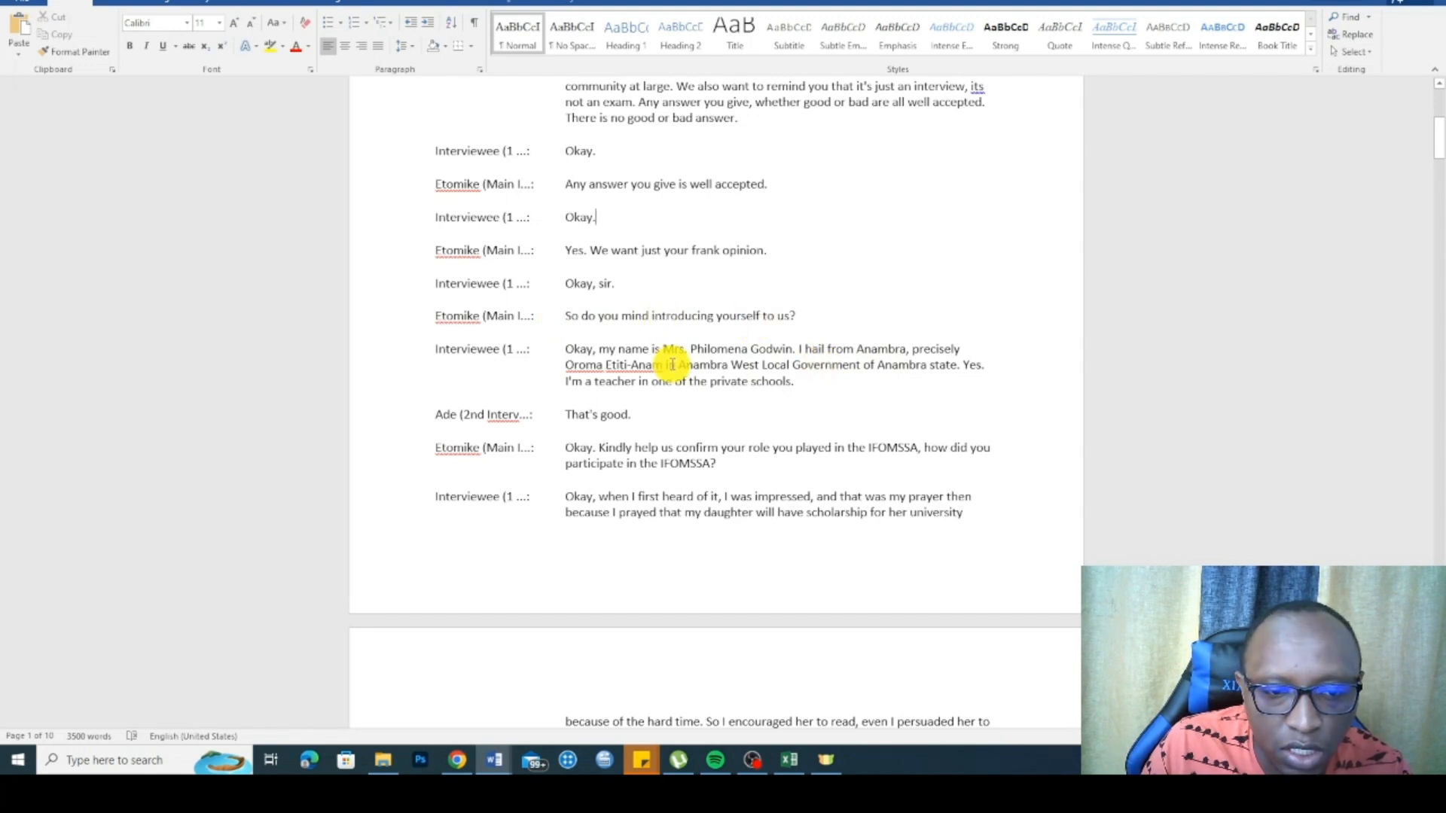
scroll(679, 375, "down", 1)
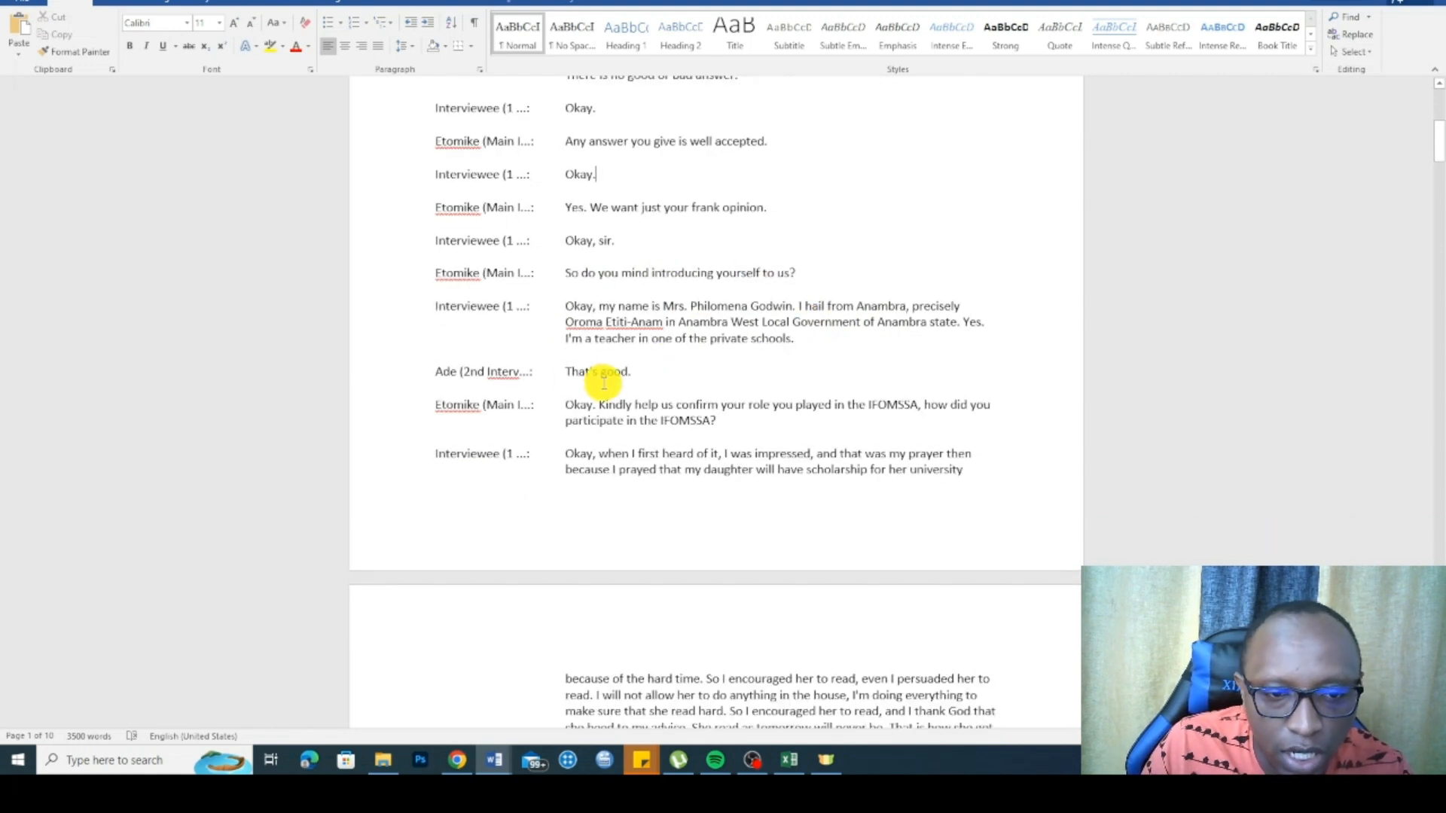
scroll(600, 384, "down", 1)
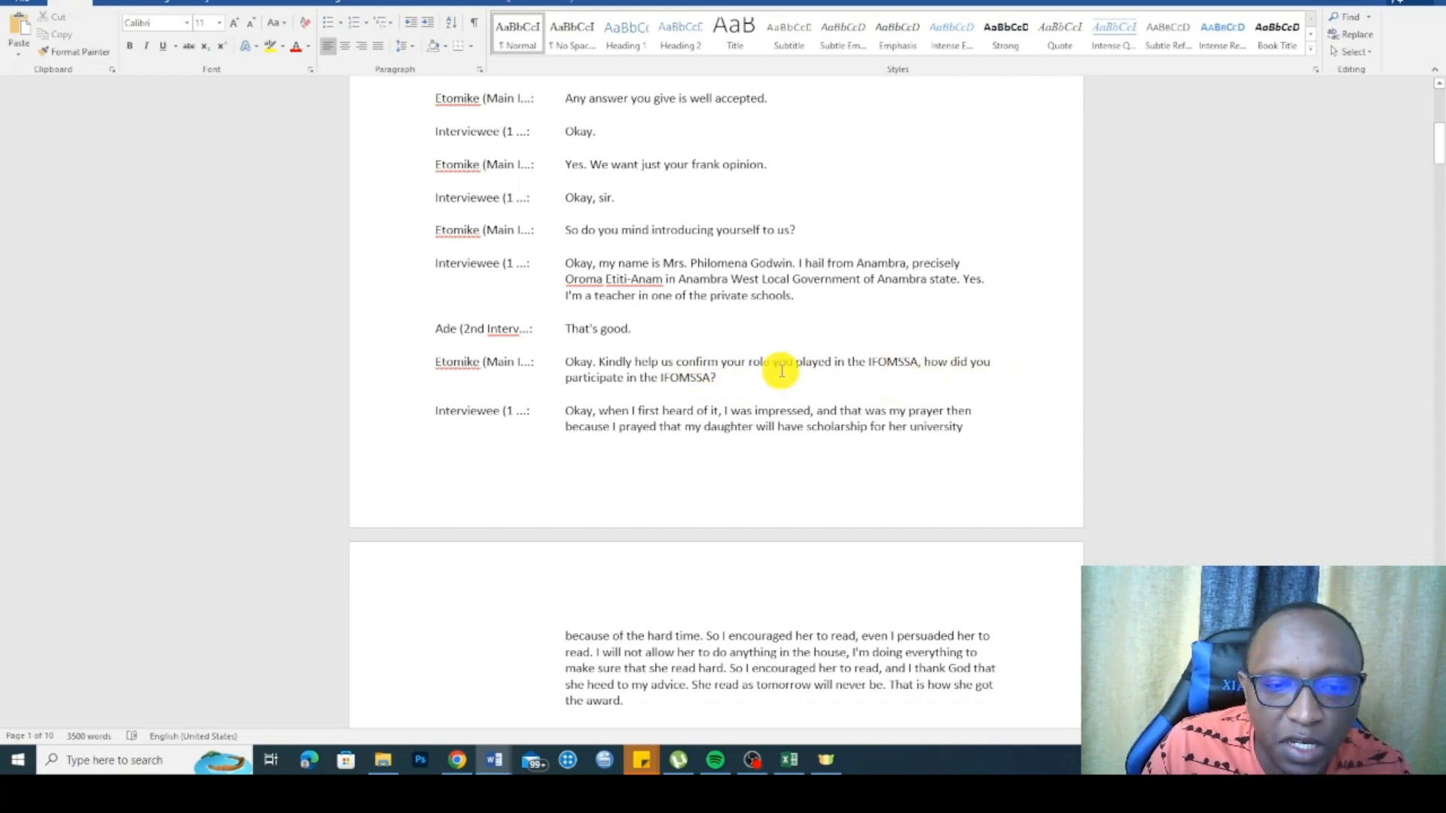
scroll(693, 374, "down", 2)
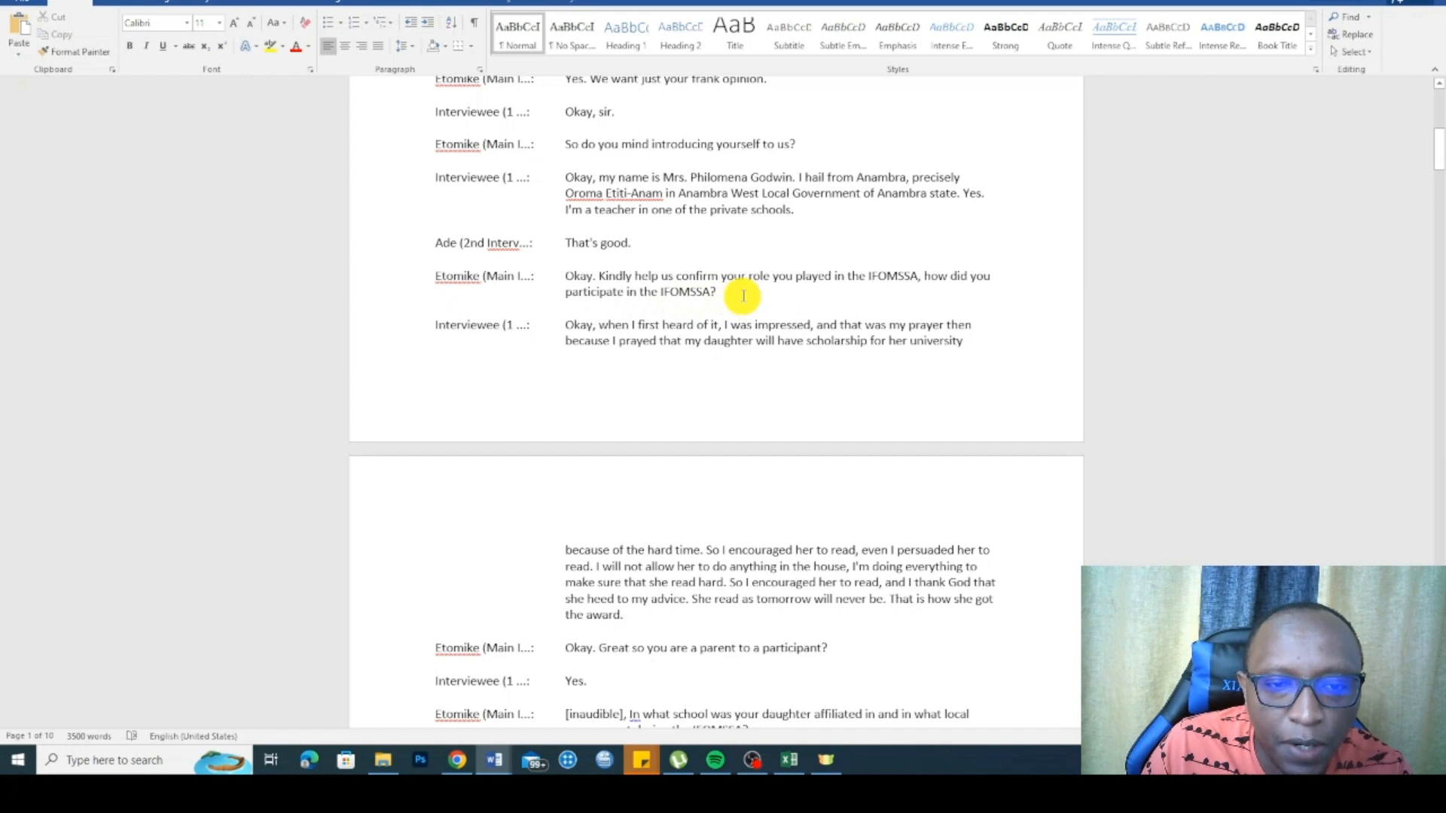
Step: Colour the interviewer's question about the role played and participation in the IFOMSSA dark red
left_click_drag(569, 279, 723, 293)
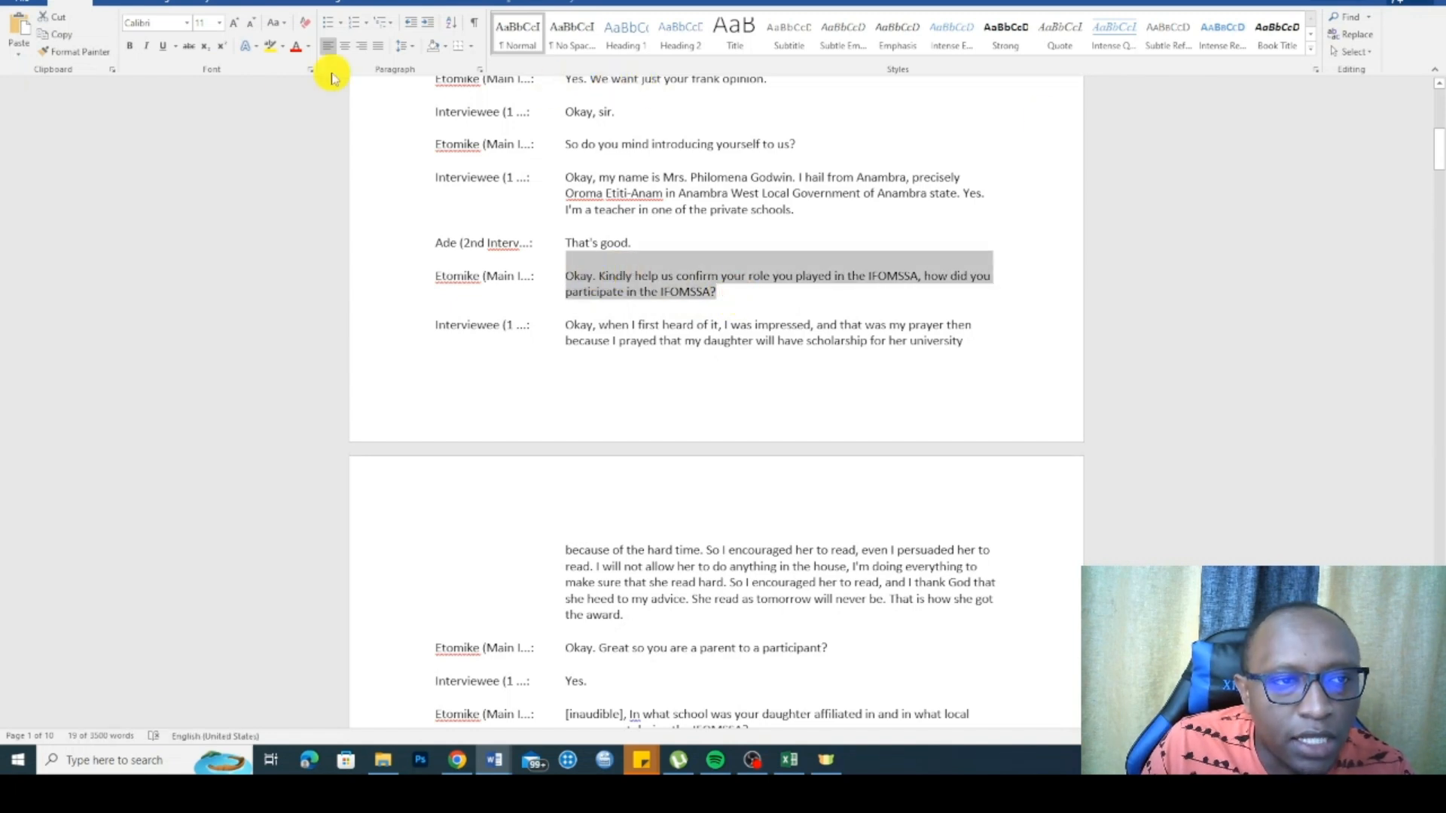
left_click(310, 47)
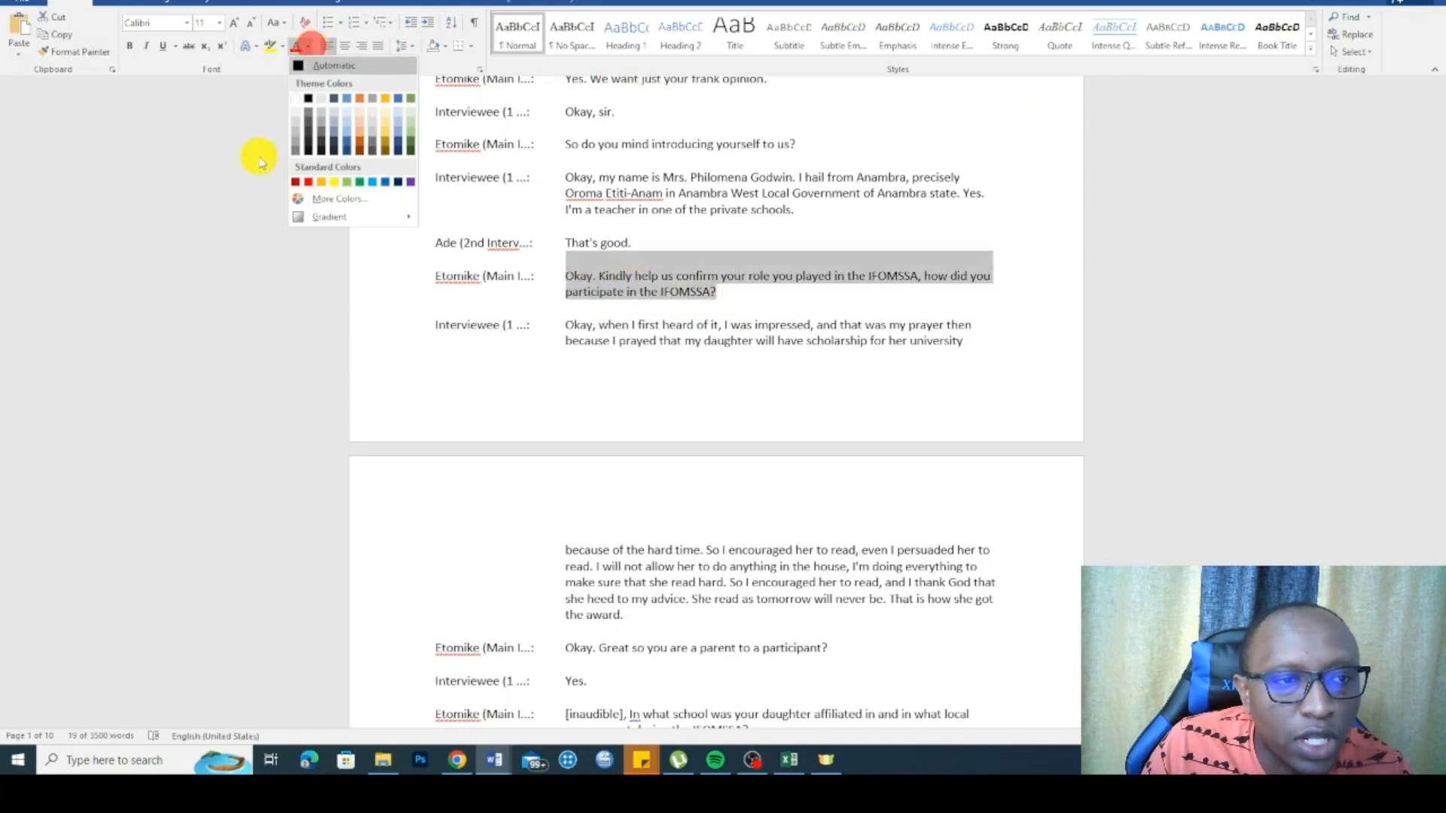
left_click(296, 182)
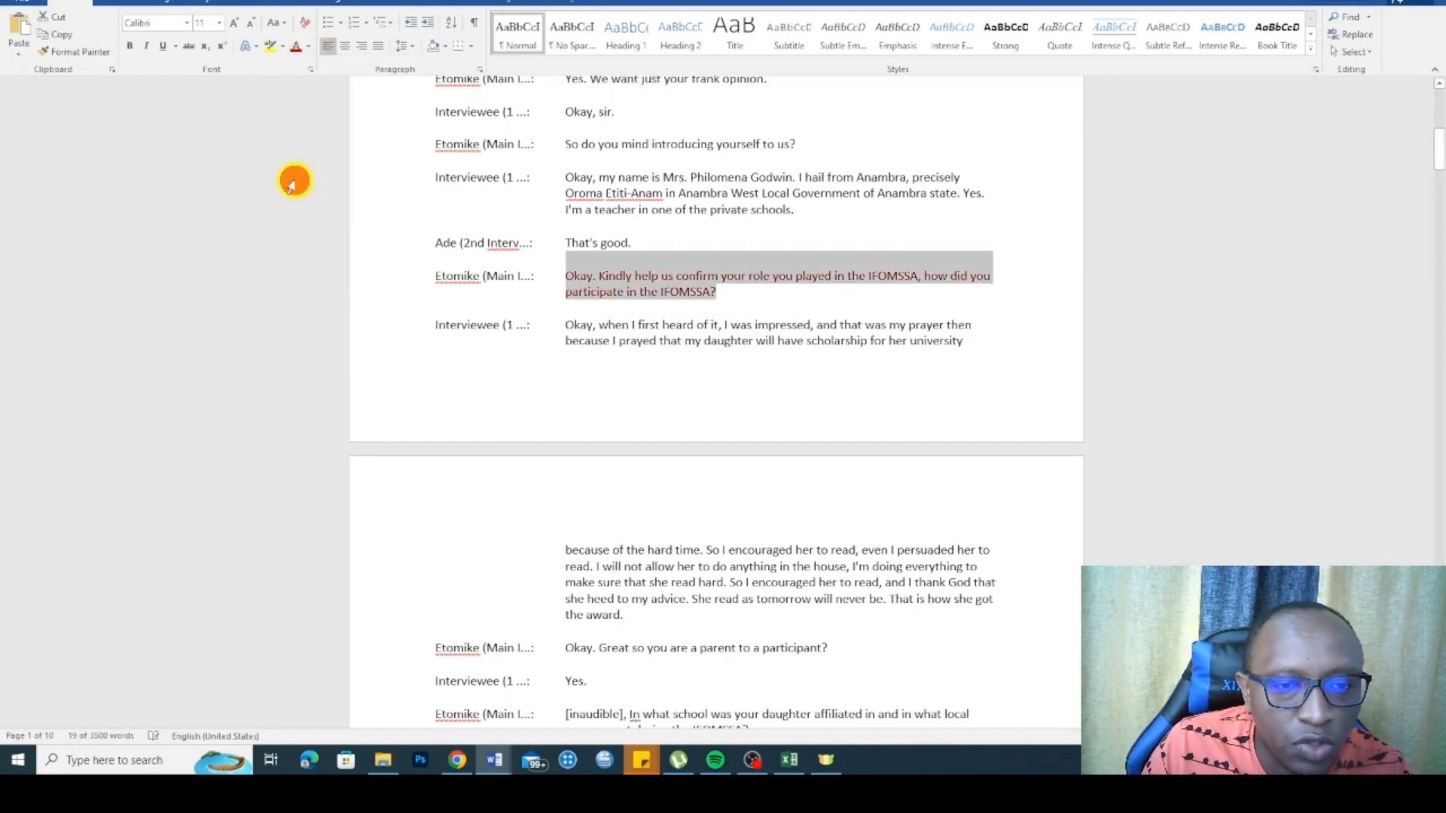
left_click(669, 340)
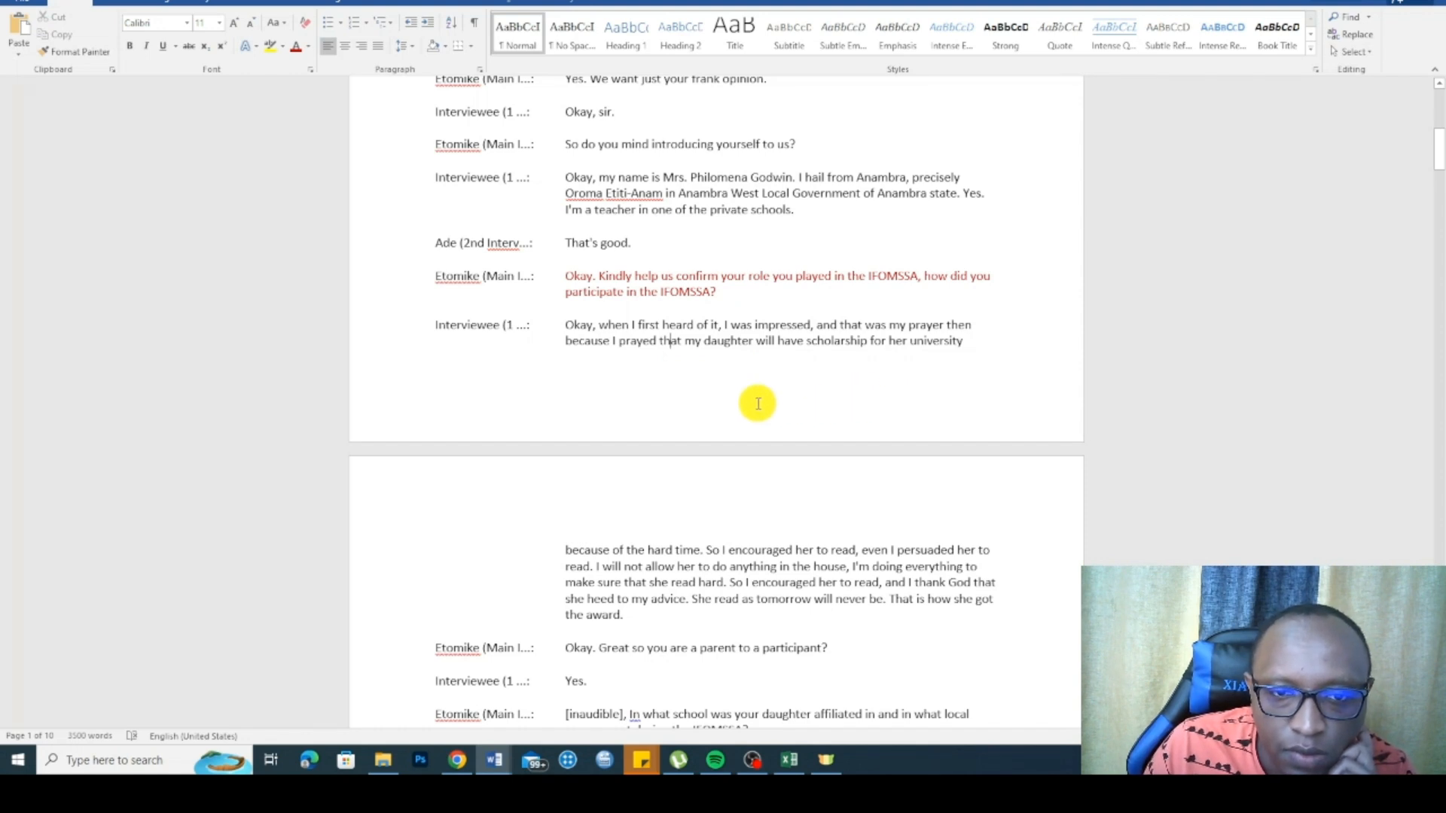
Step: Comment on the passage from "So I encouraged her to read" to "got the award" with "Encouraged daughter to study hard and obtain IFOMSSA scholarship"
scroll(755, 400, "down", 2)
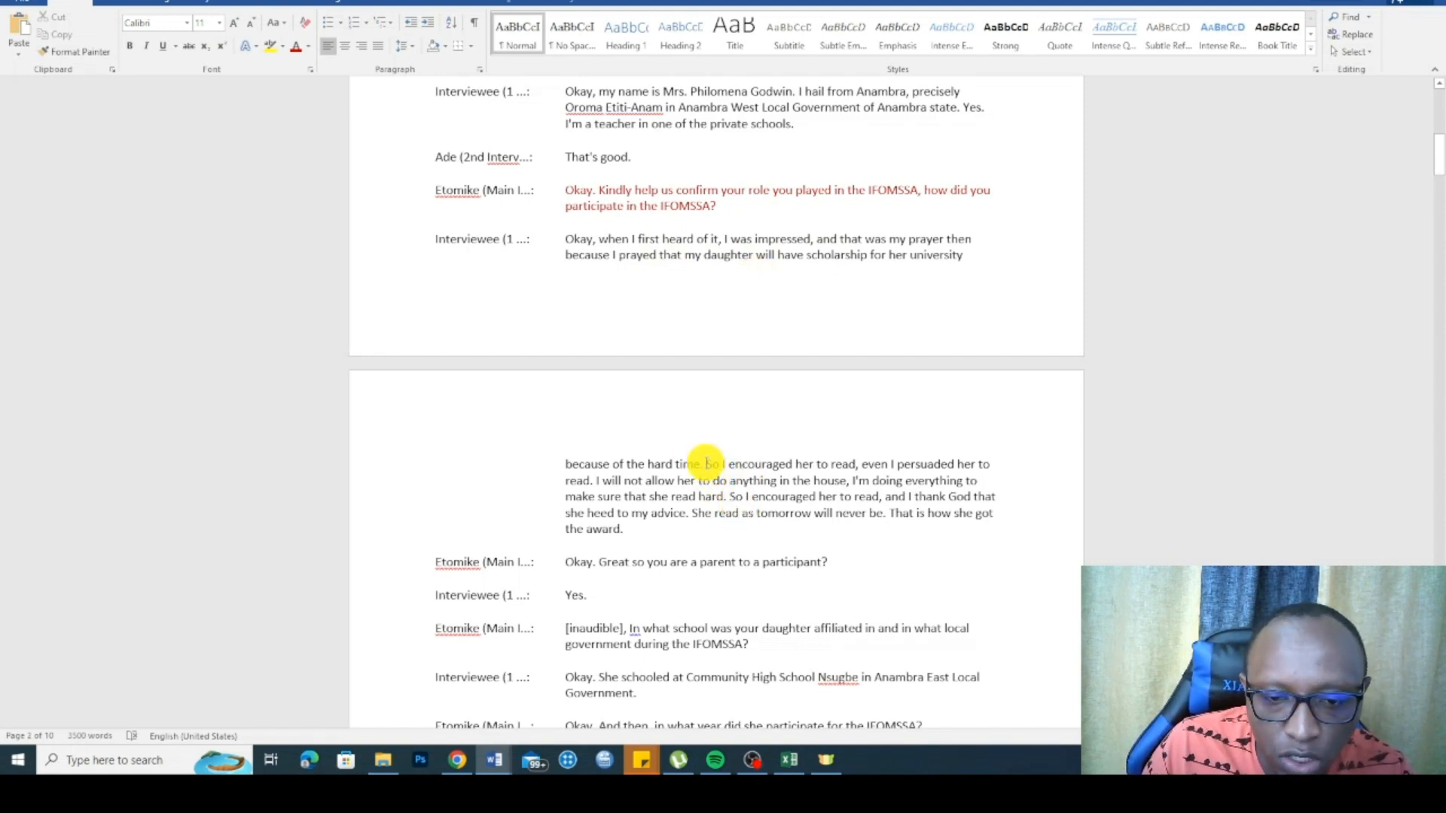
left_click_drag(706, 464, 703, 527)
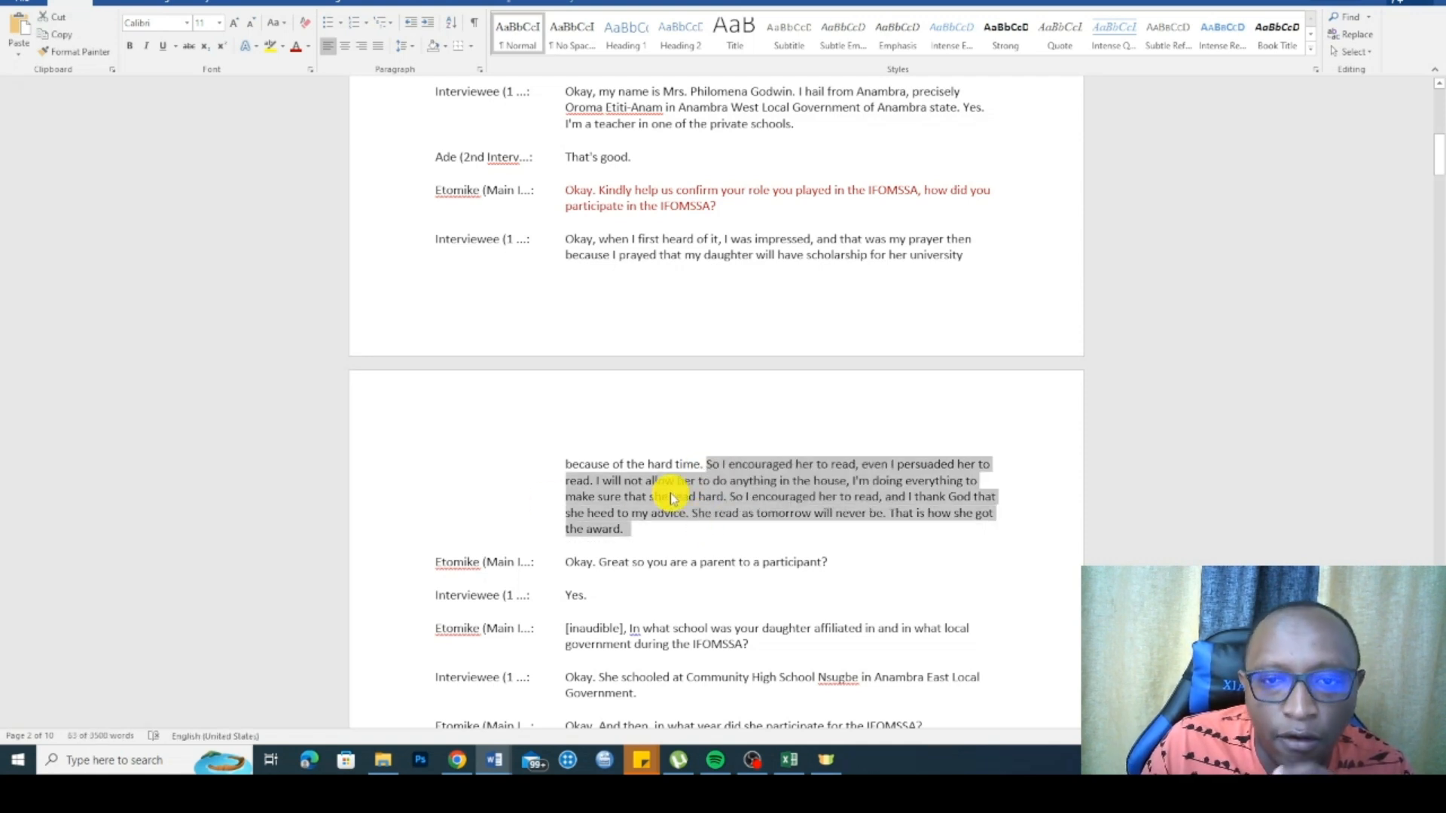
right_click(757, 486)
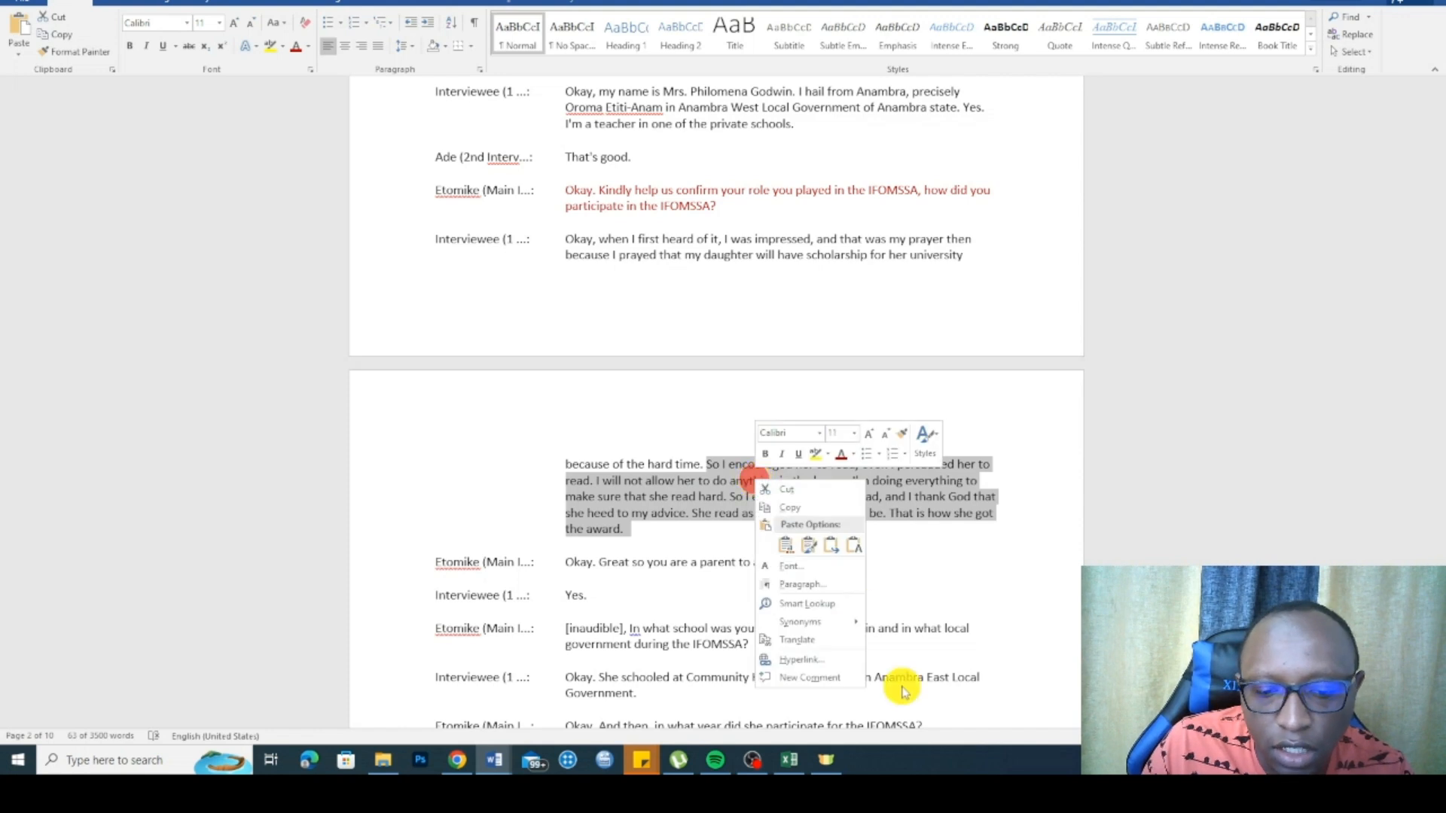
left_click(808, 679)
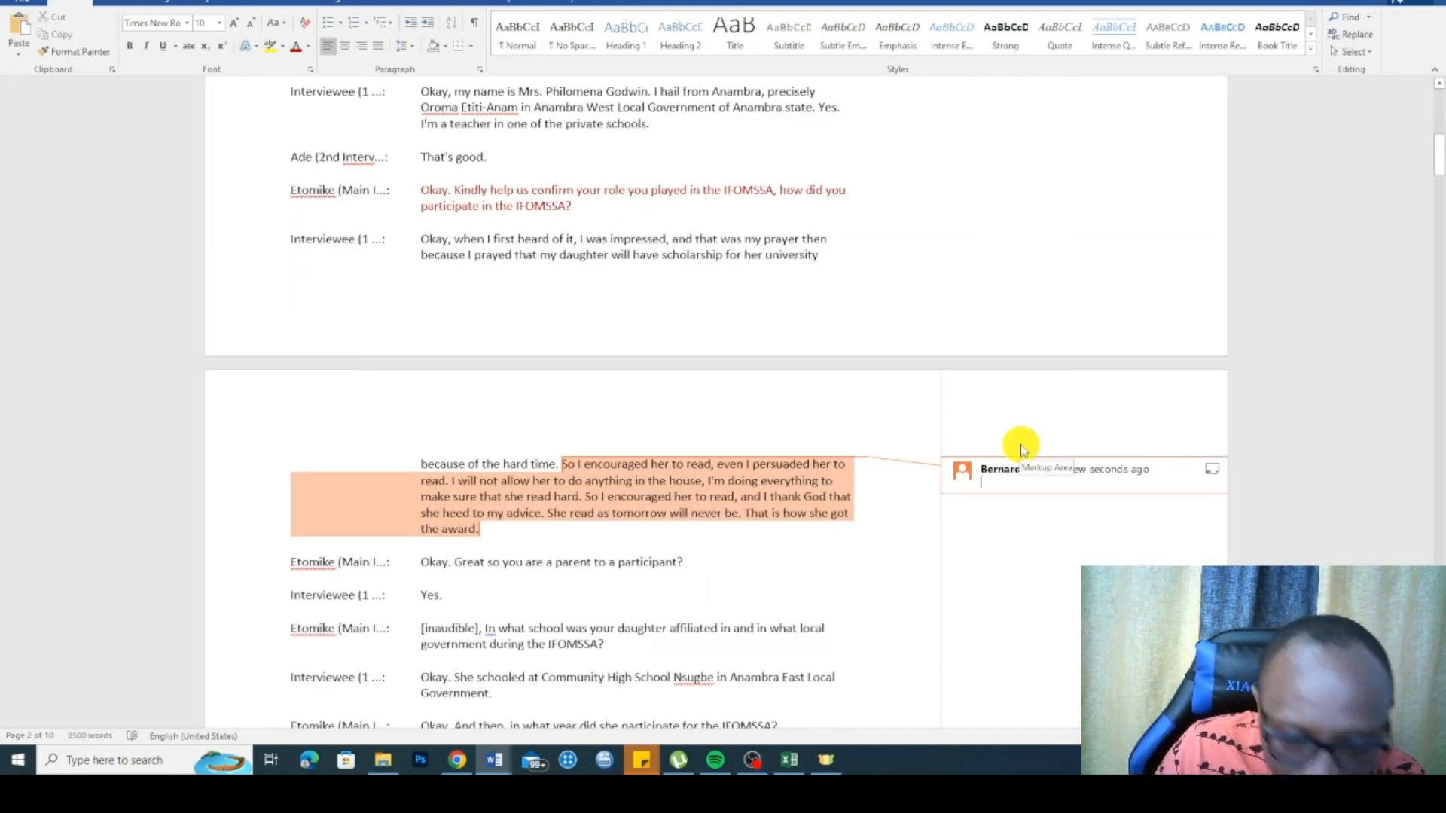
type("E")
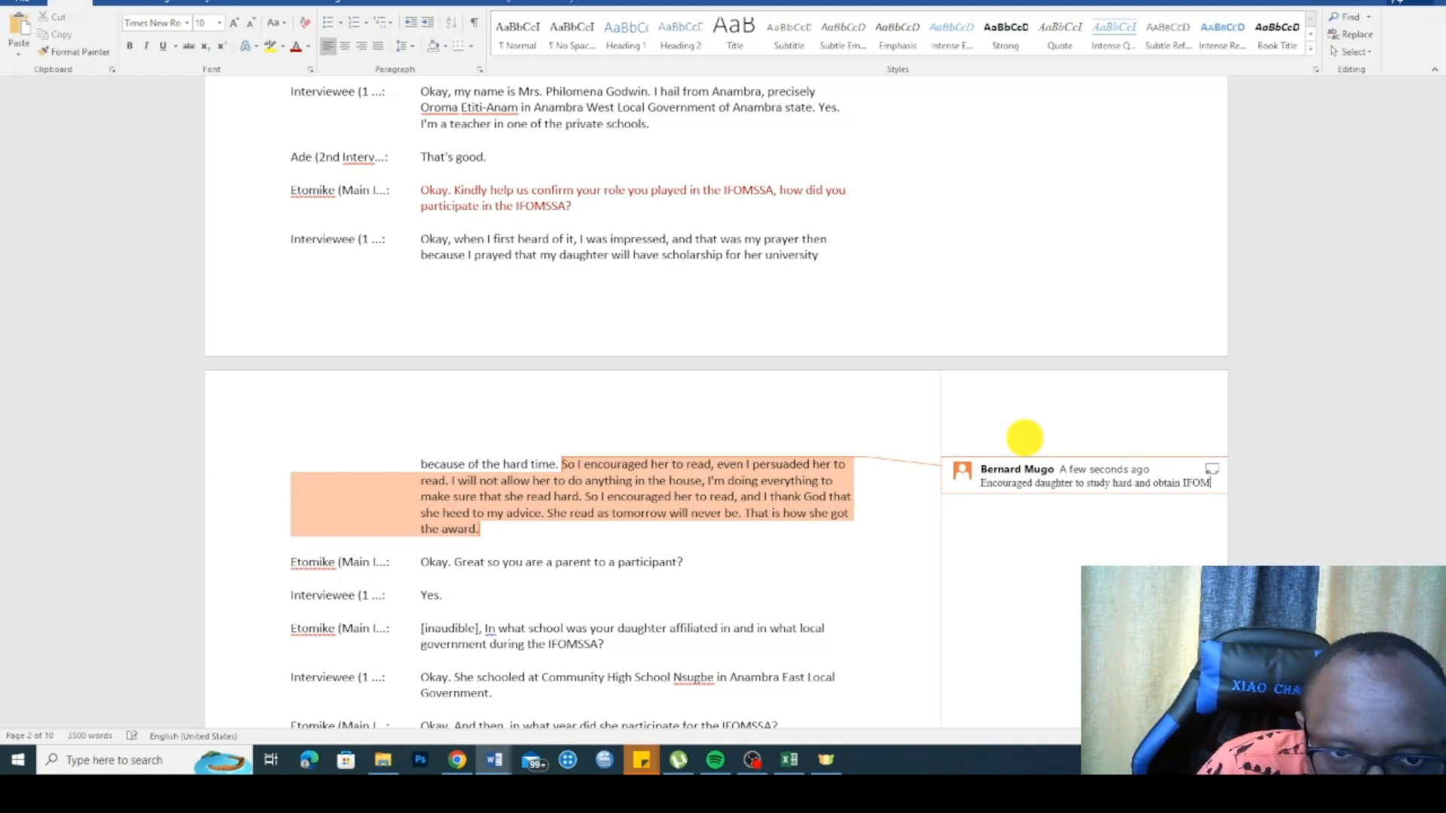
type("SSA scholarship")
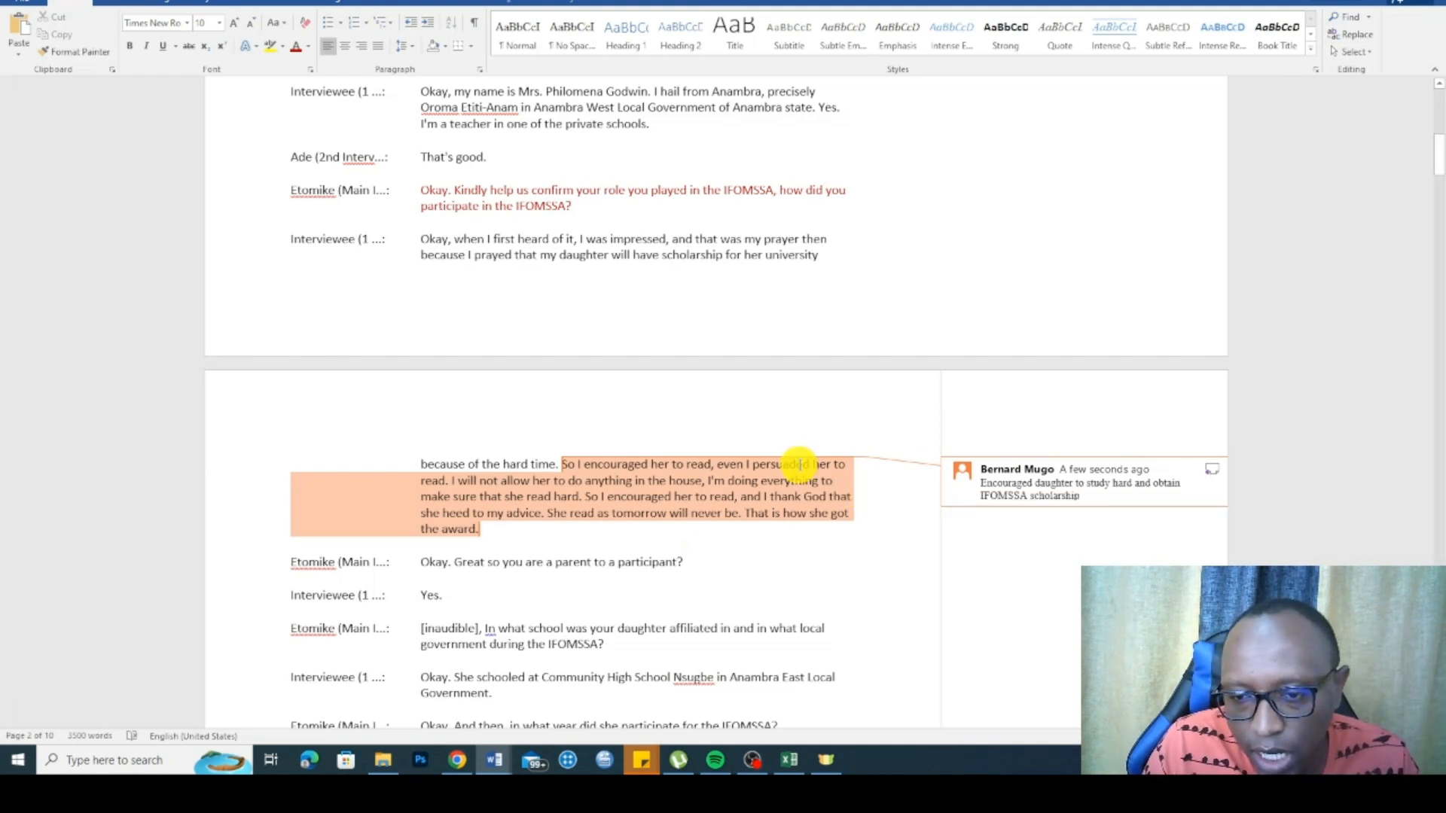
left_click(674, 546)
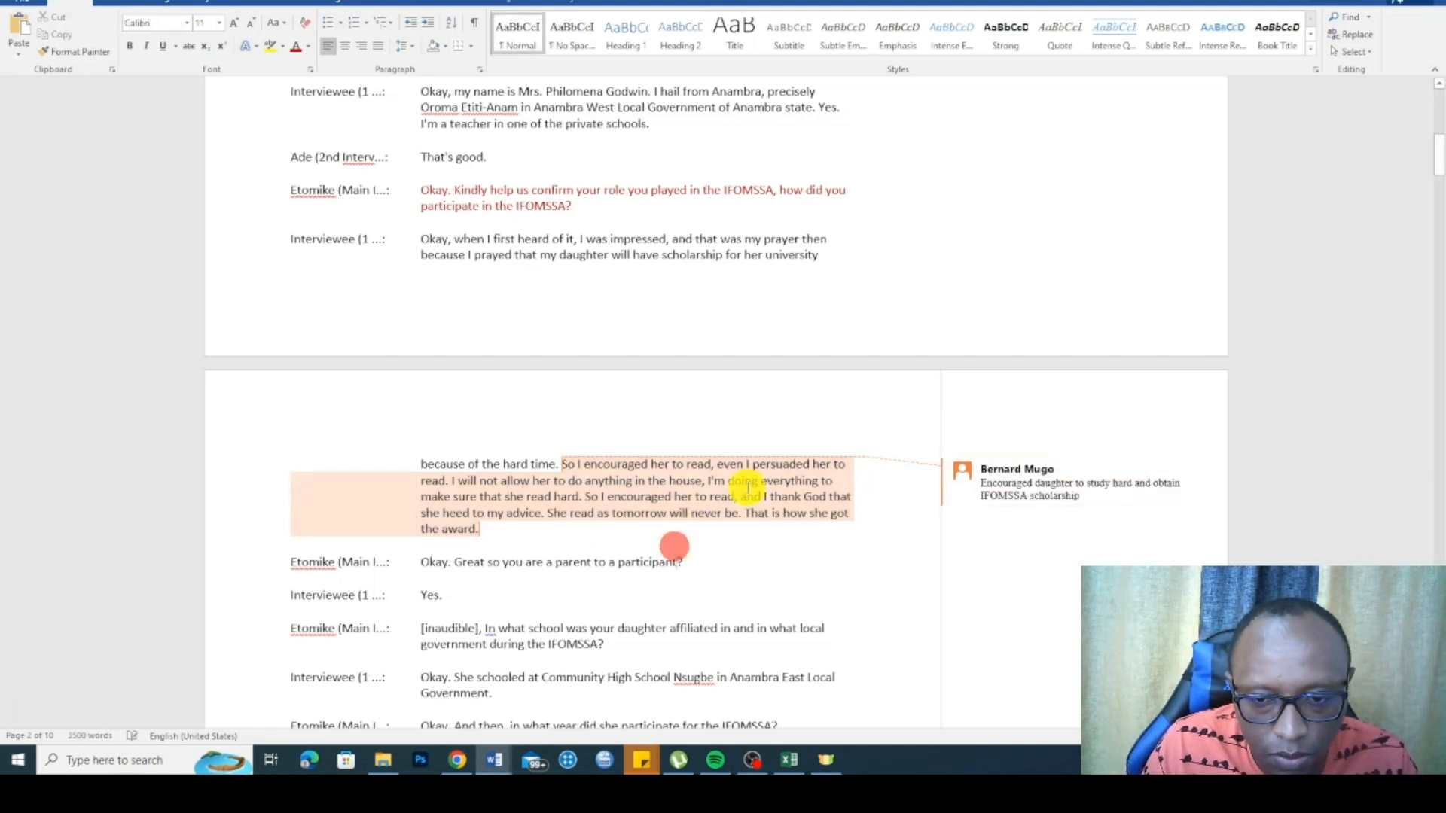
Step: Colour the interviewer's question about what is generally known about the IFOMSSA Award red
scroll(745, 490, "down", 2)
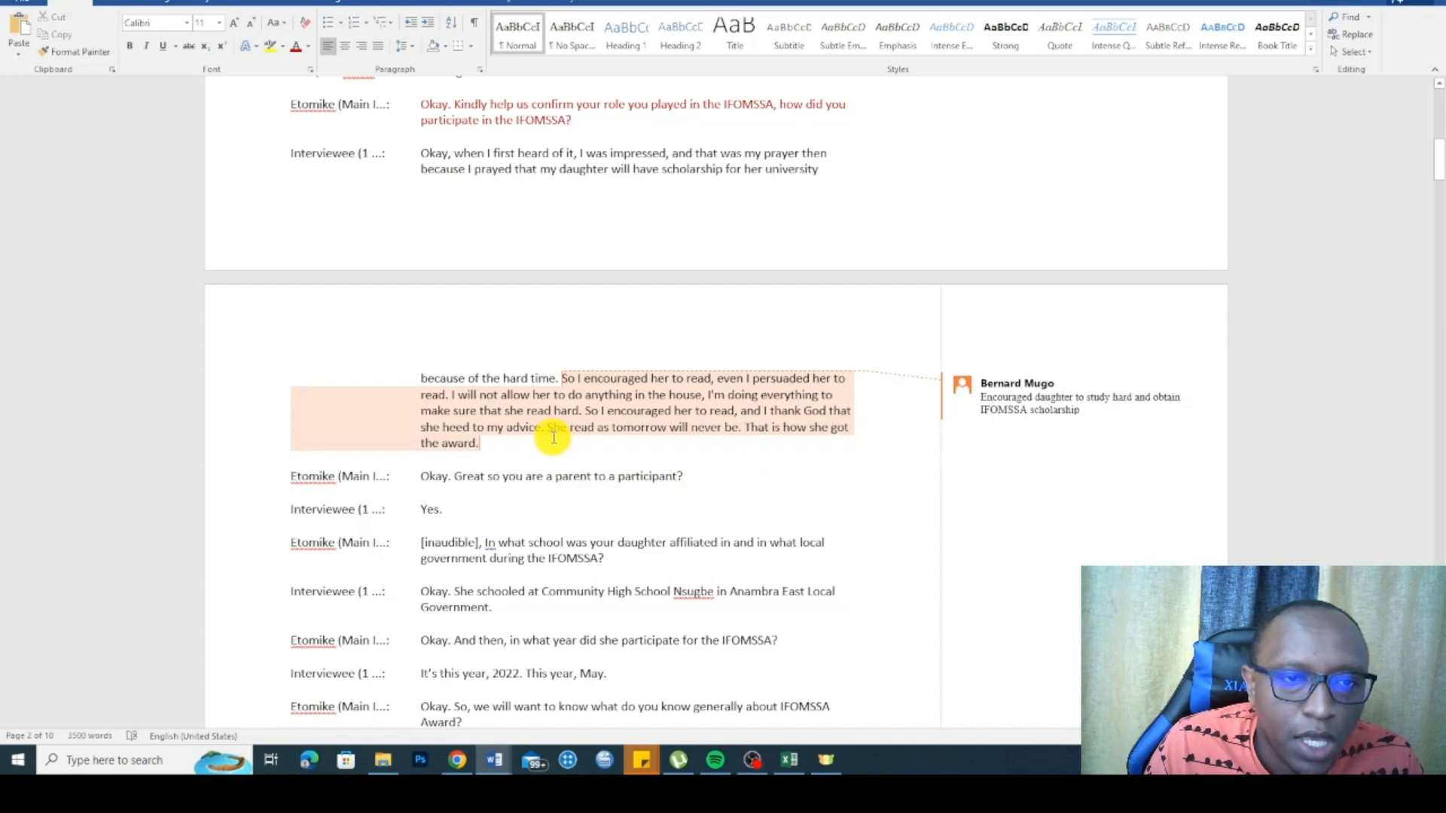
scroll(652, 430, "down", 2)
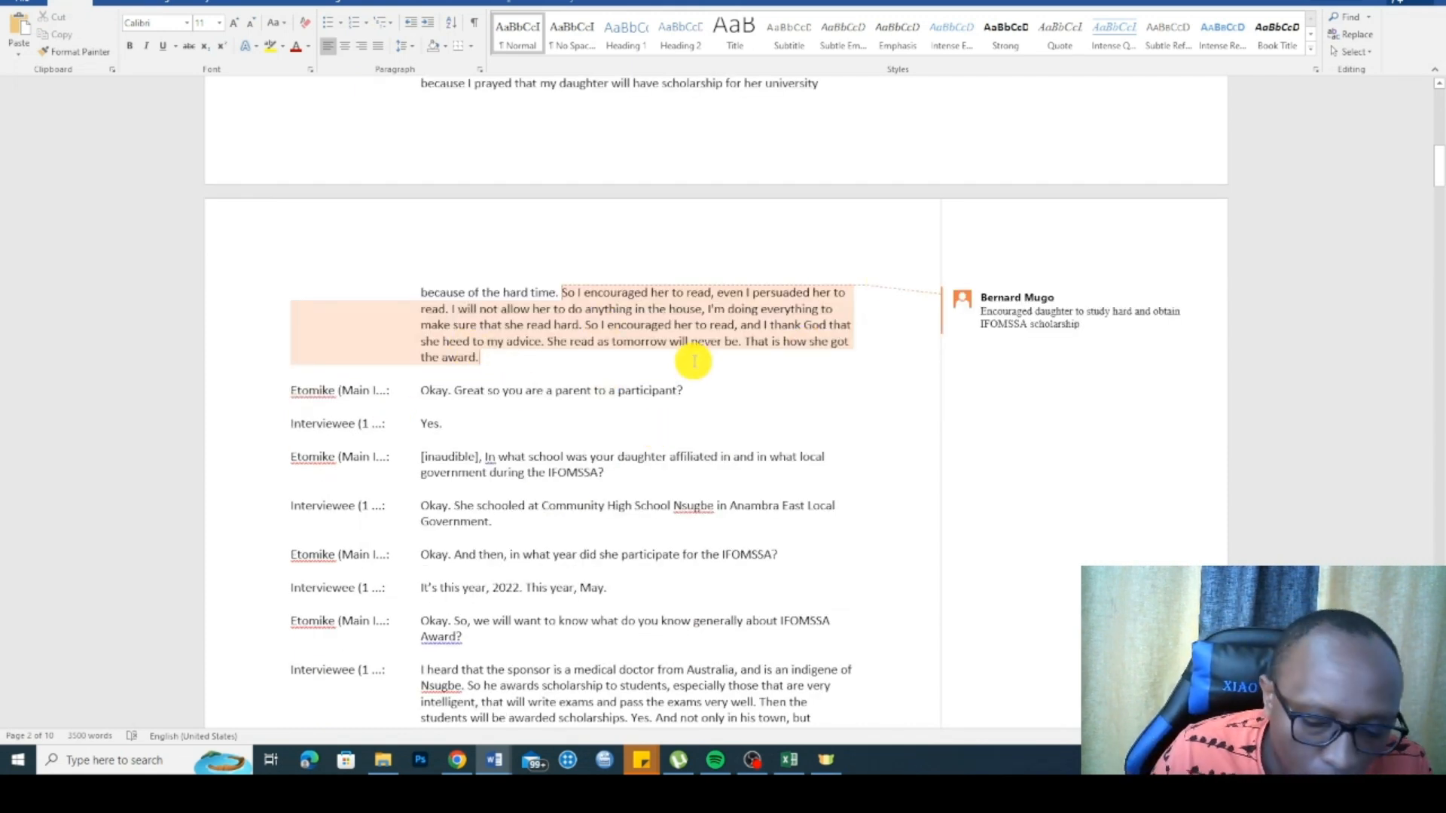
scroll(694, 361, "up", 3)
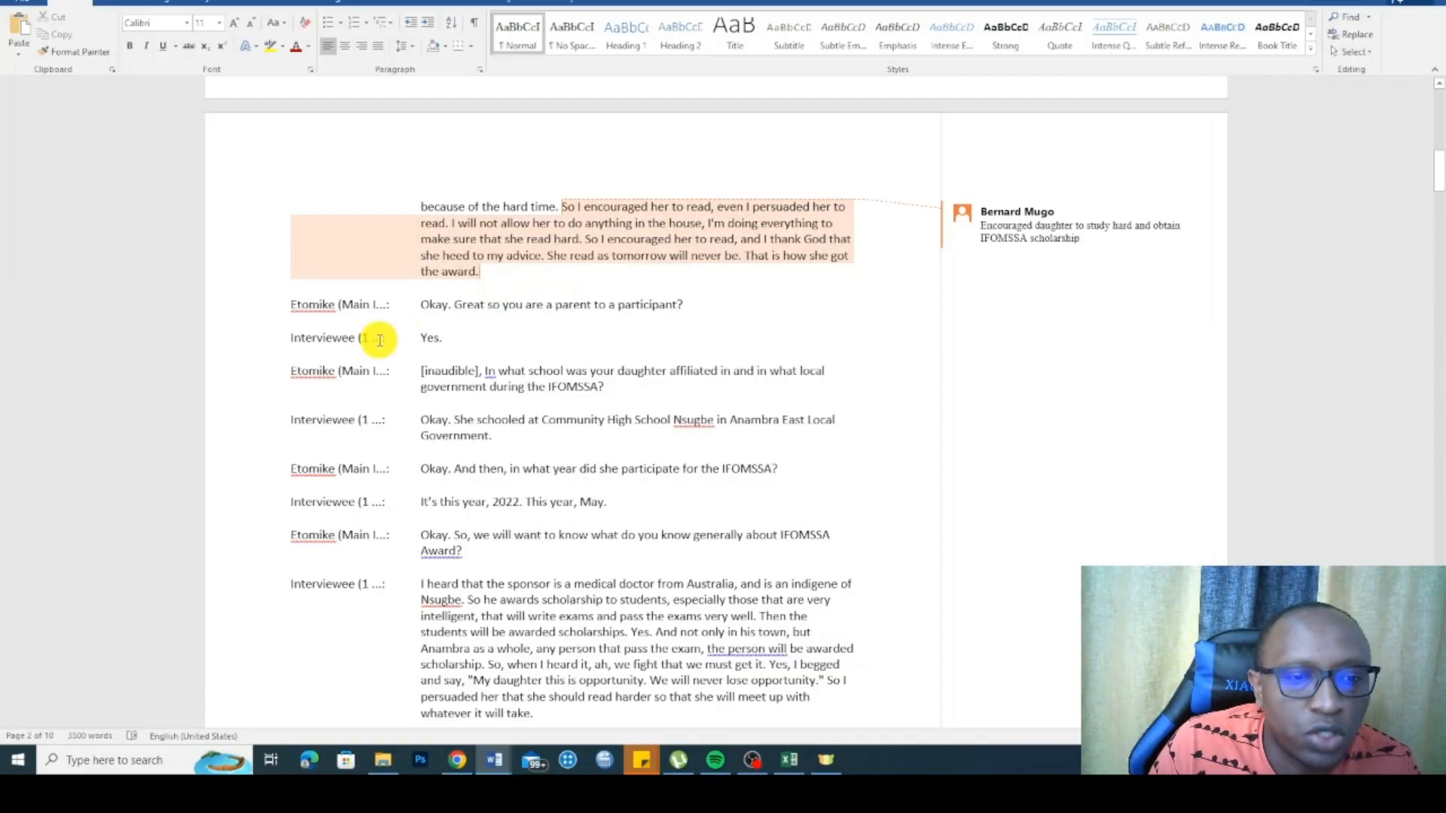
scroll(429, 331, "down", 5)
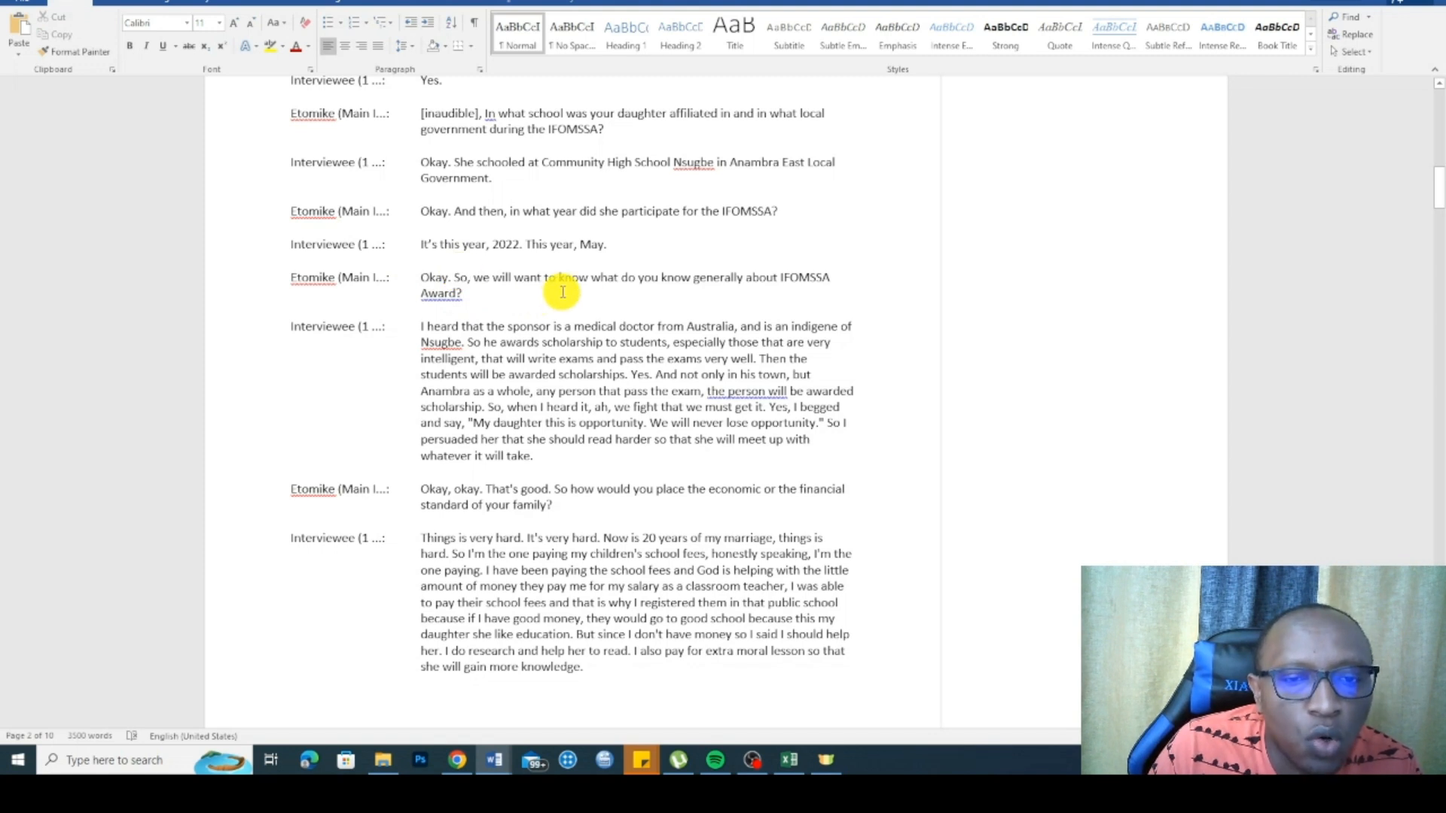
left_click(420, 278)
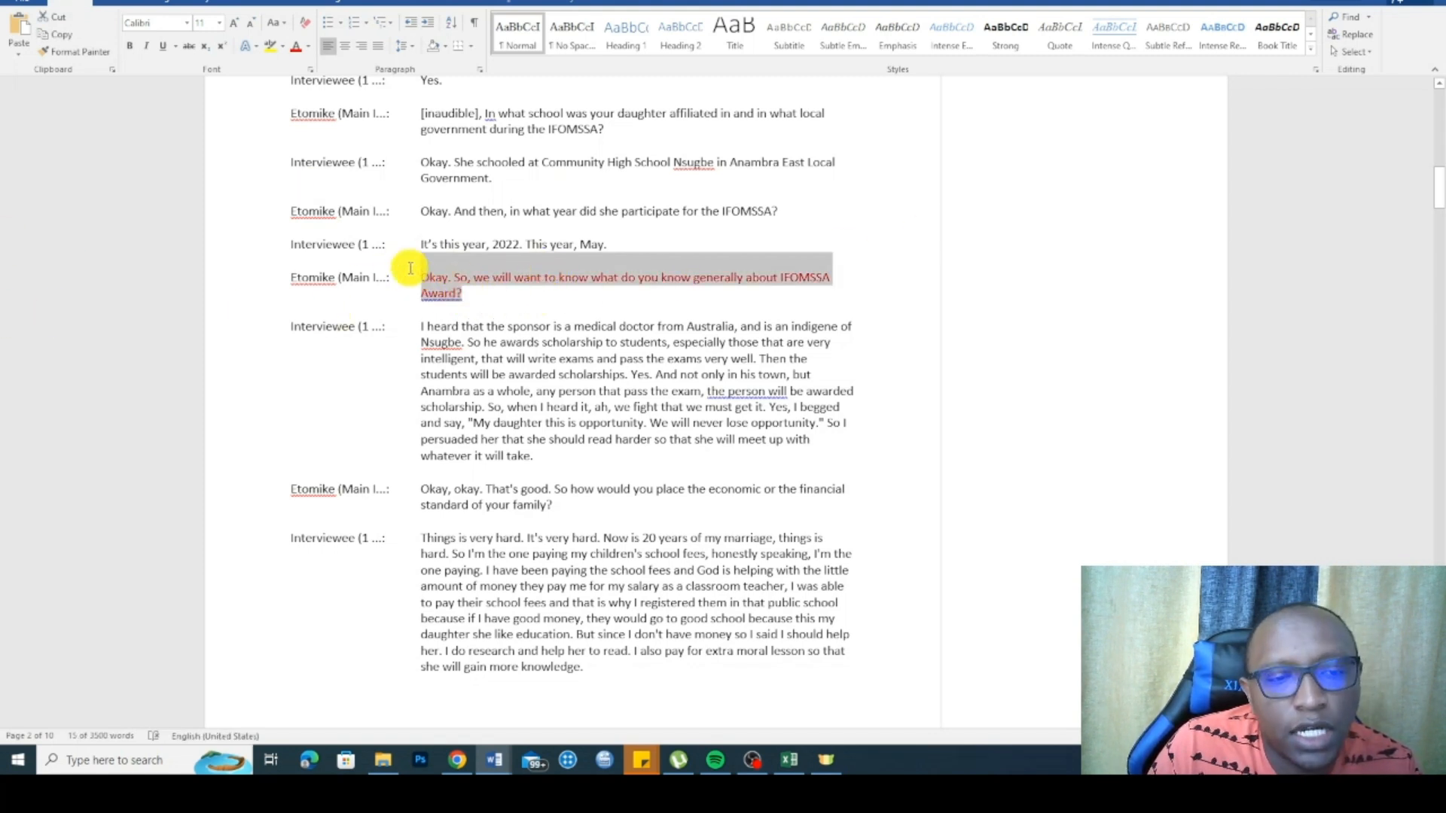
Step: Comment on the sentence from "So he awards scholarship to students" to "pass the exams very well" with "Scholarship is awarded to gifted students"
scroll(572, 273, "up", 5)
scroll(556, 274, "down", 6)
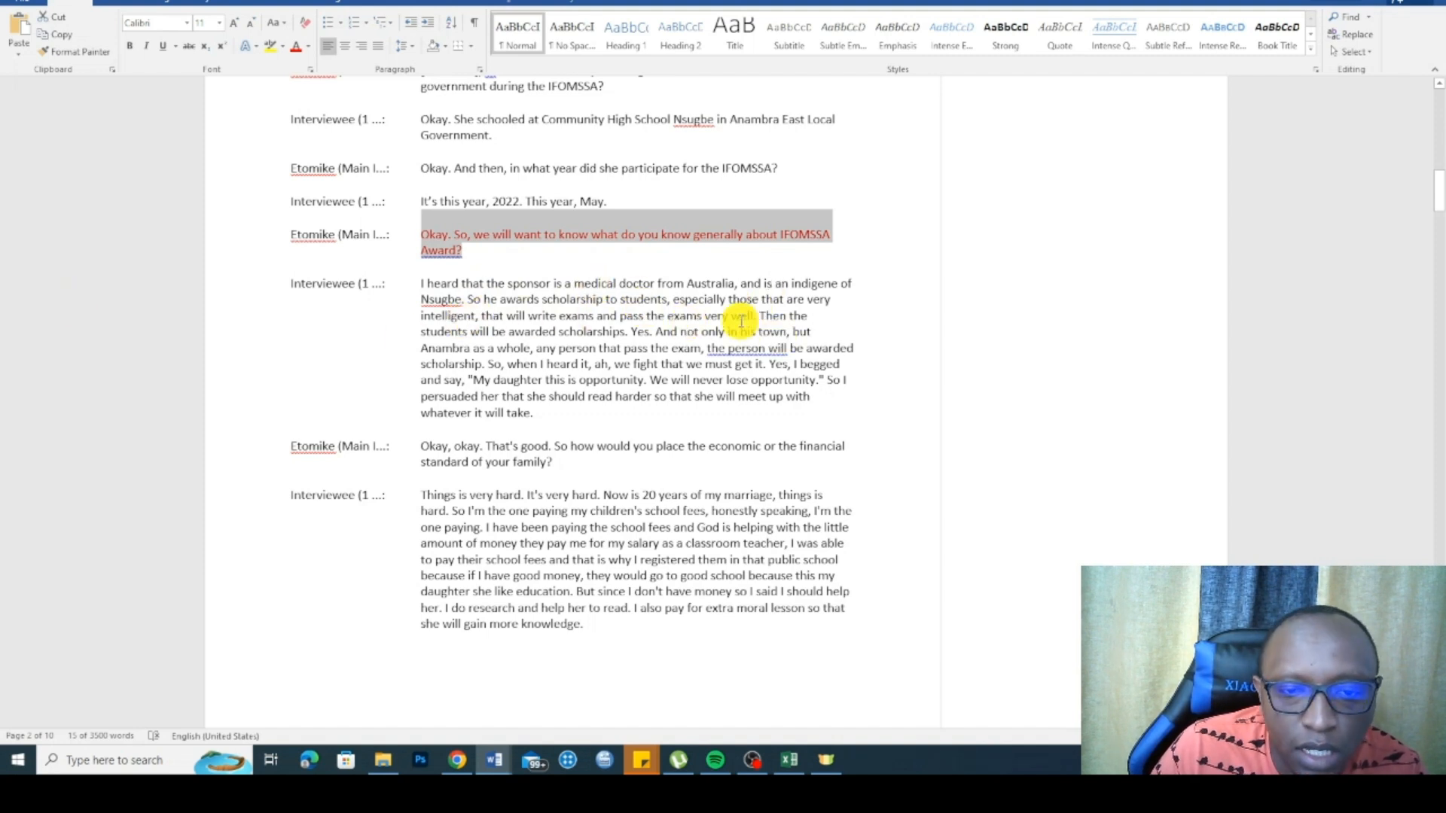
left_click(468, 299)
left_click_drag(567, 308, 736, 329)
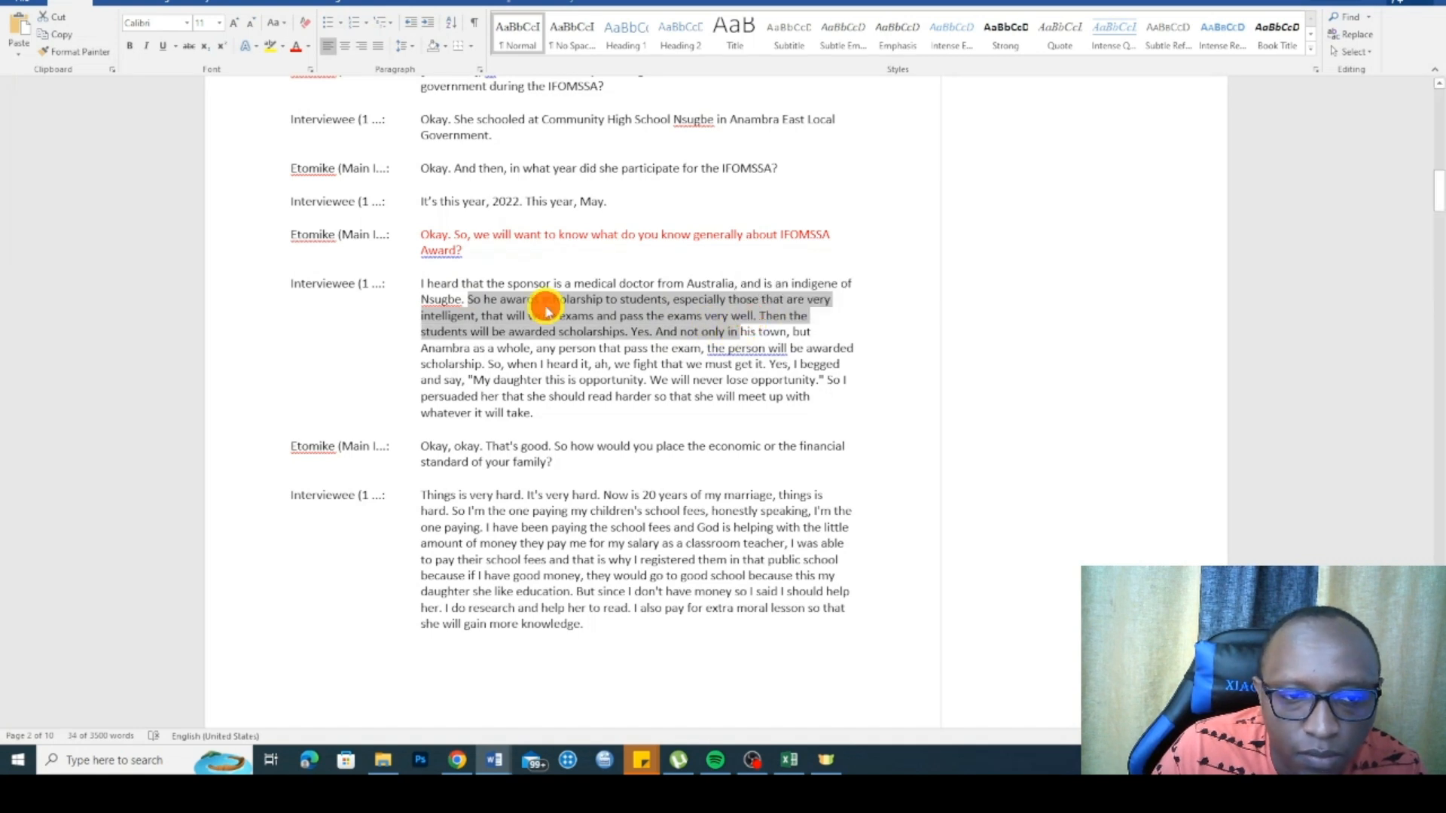
left_click(467, 299)
left_click_drag(468, 299, 646, 316)
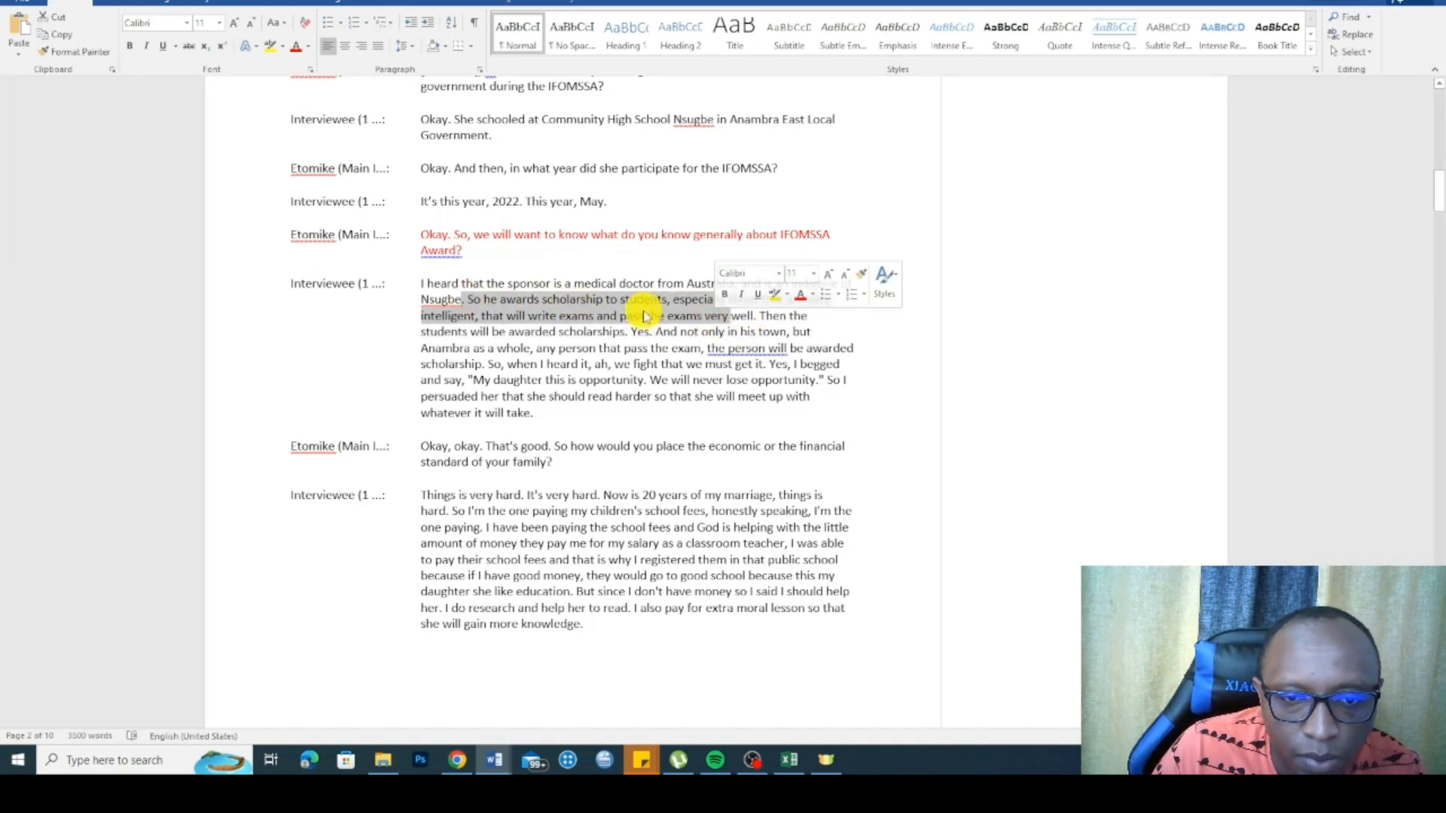
left_click(467, 298)
left_click_drag(467, 299, 748, 320)
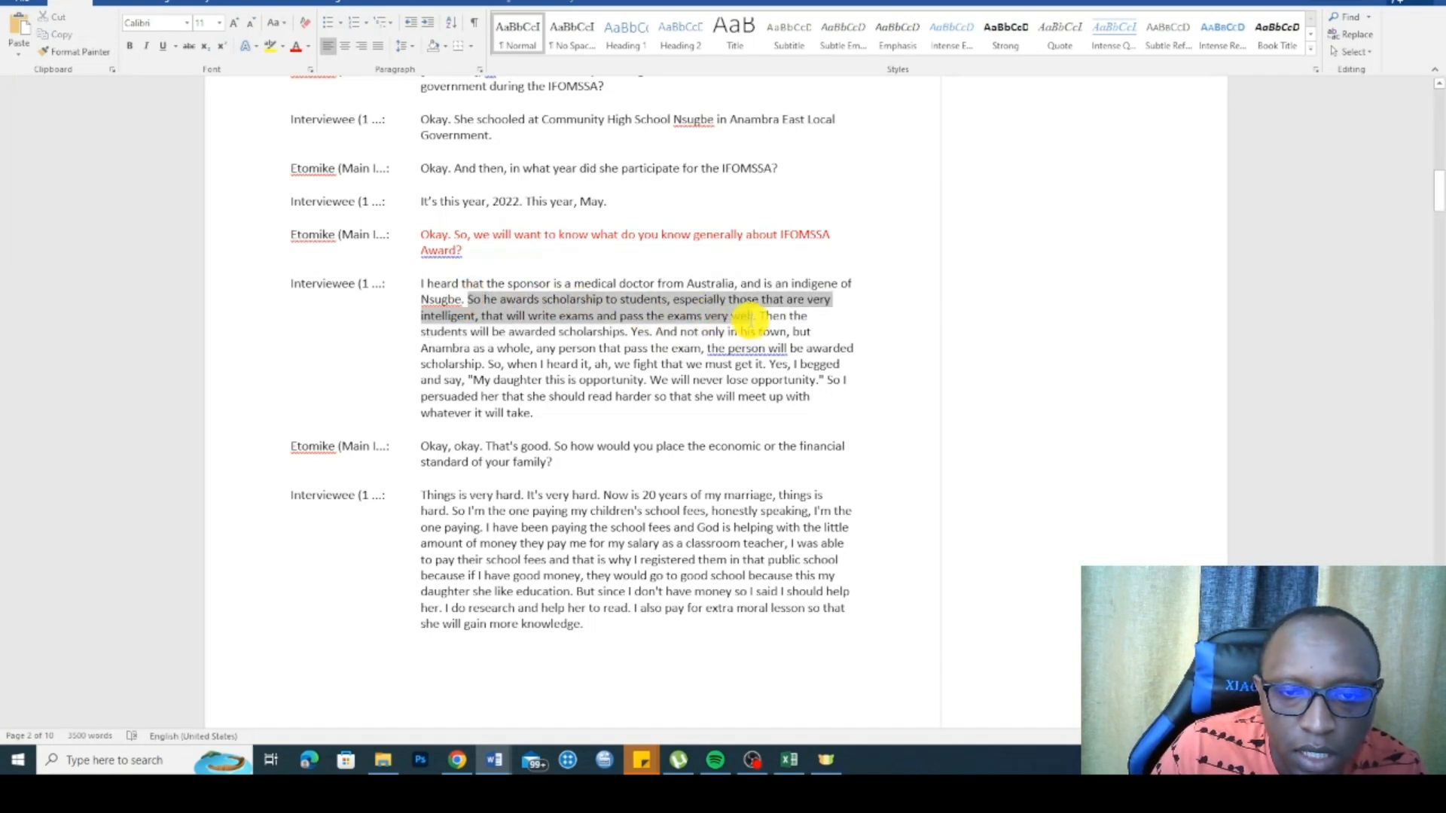
right_click(692, 308)
left_click(746, 505)
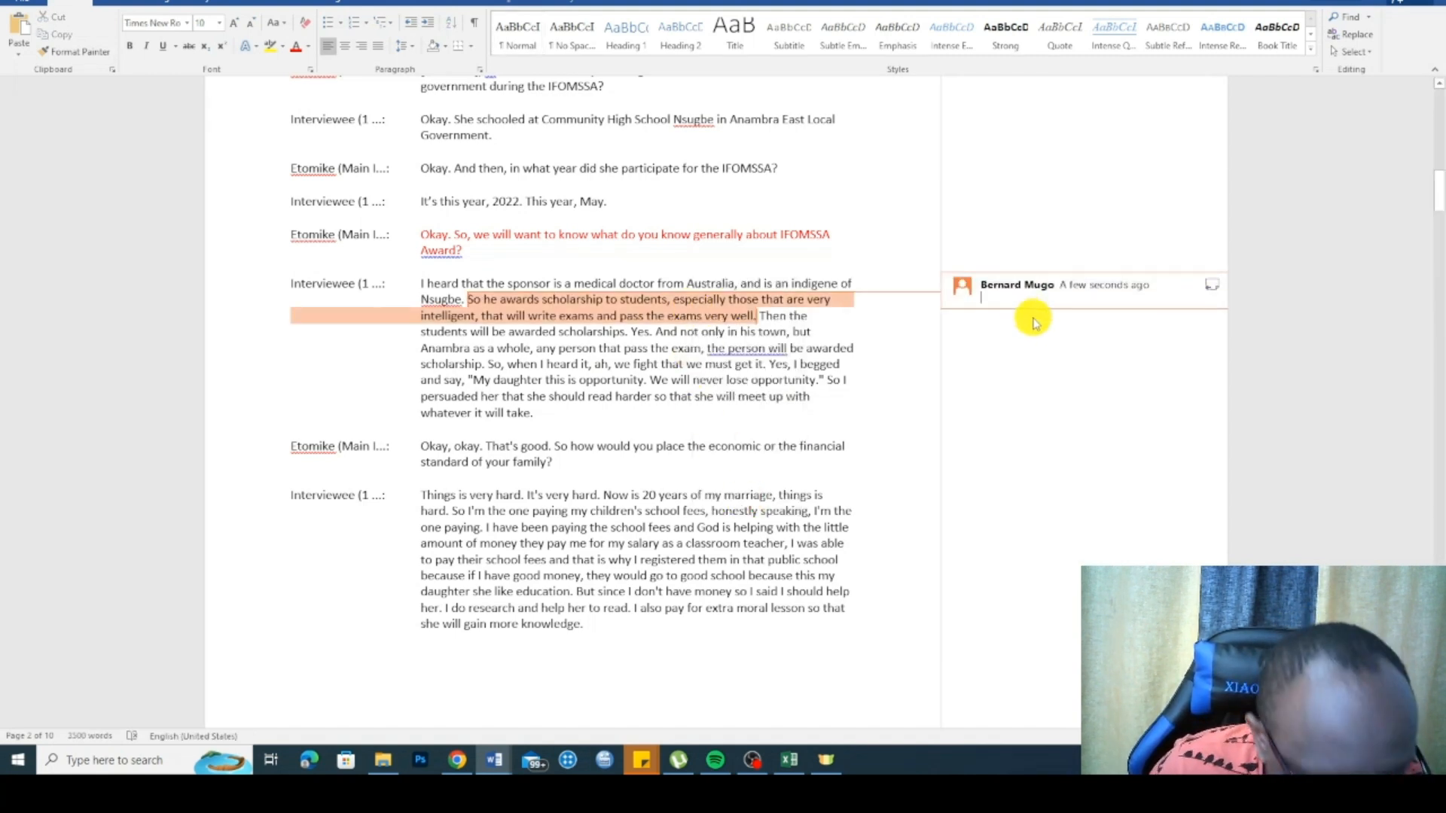
type("So")
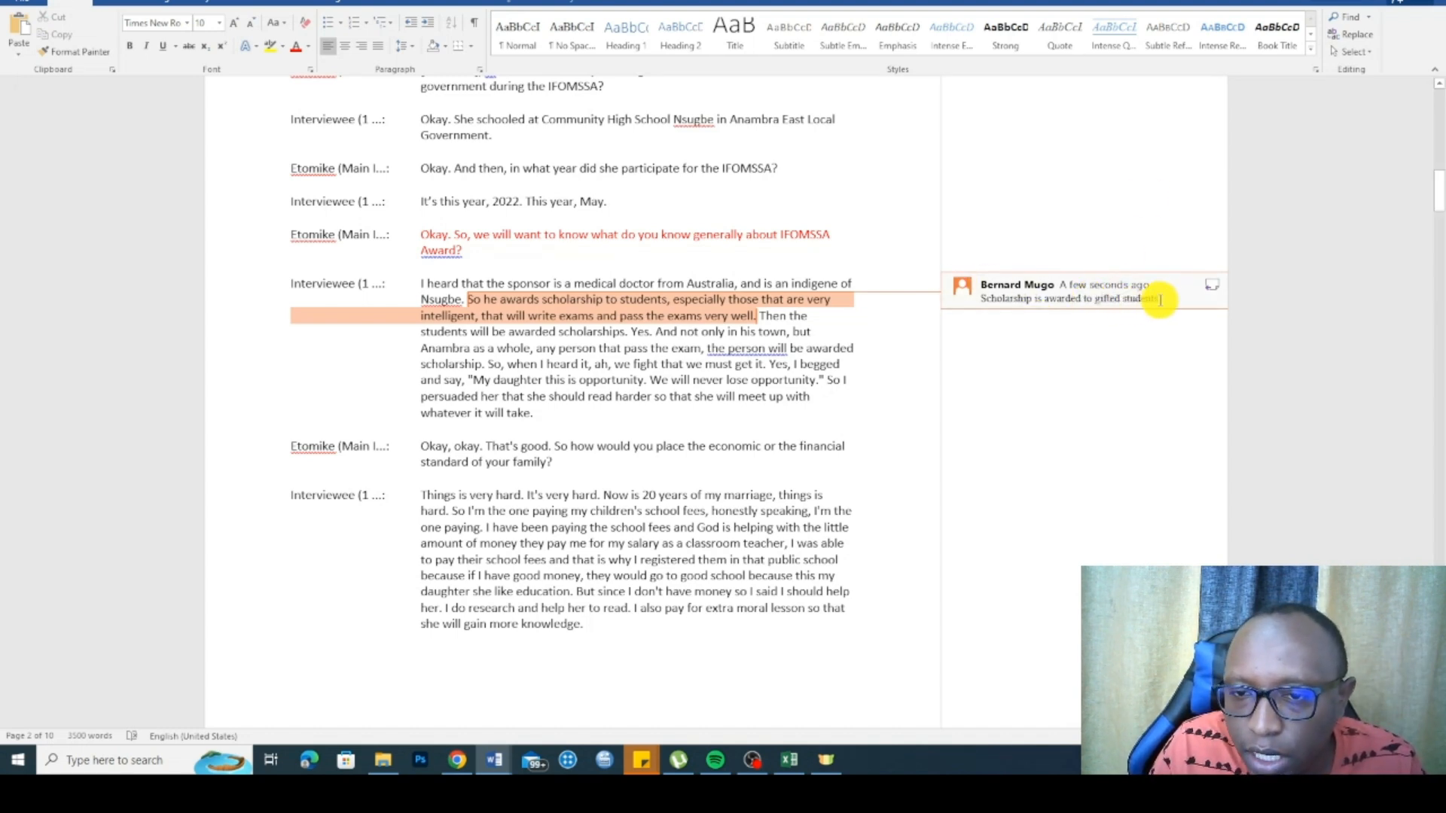
left_click(1009, 307)
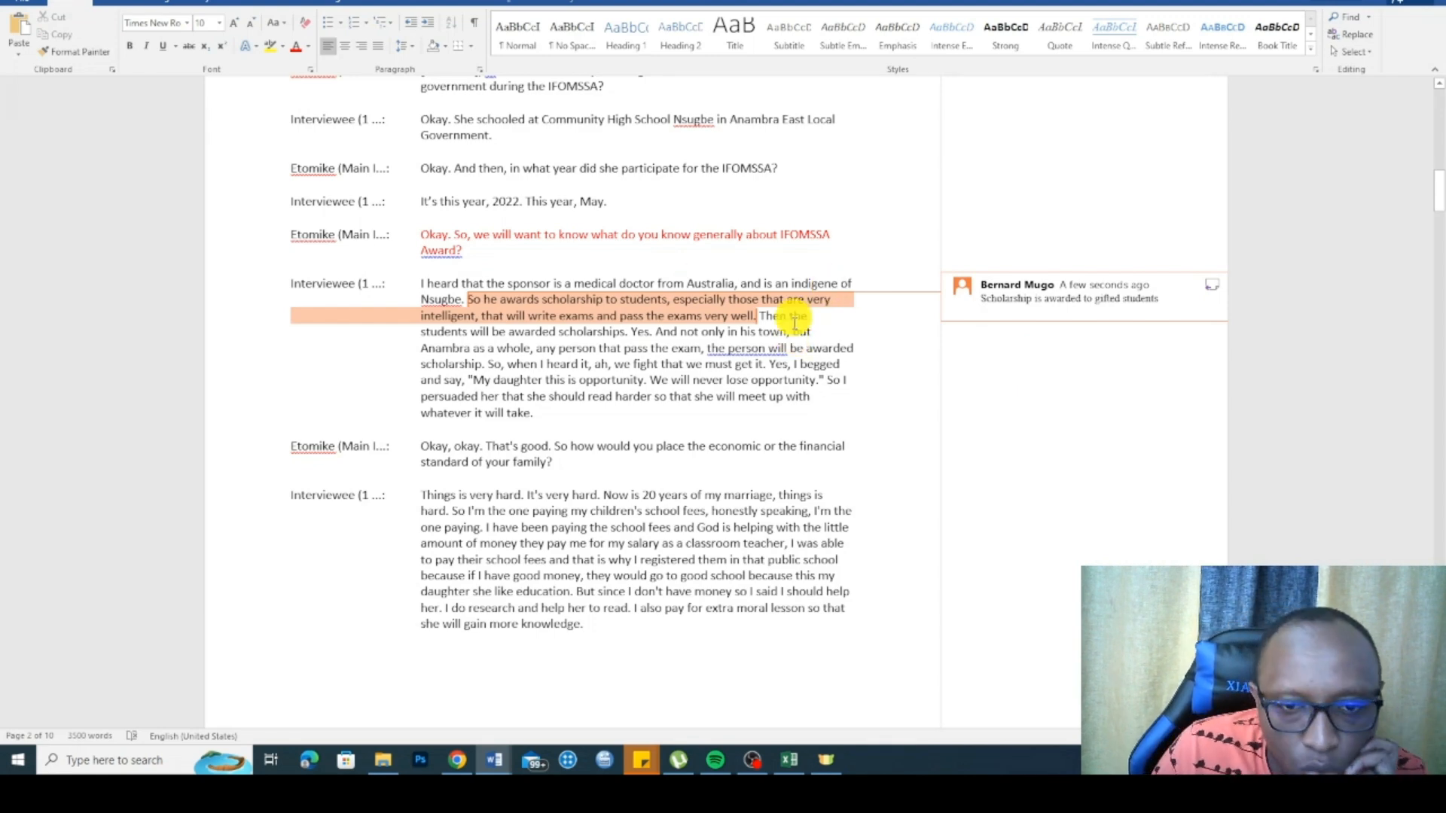
Step: Colour the interviewer's question about the economic or financial standard of the family orange
scroll(520, 410, "down", 3)
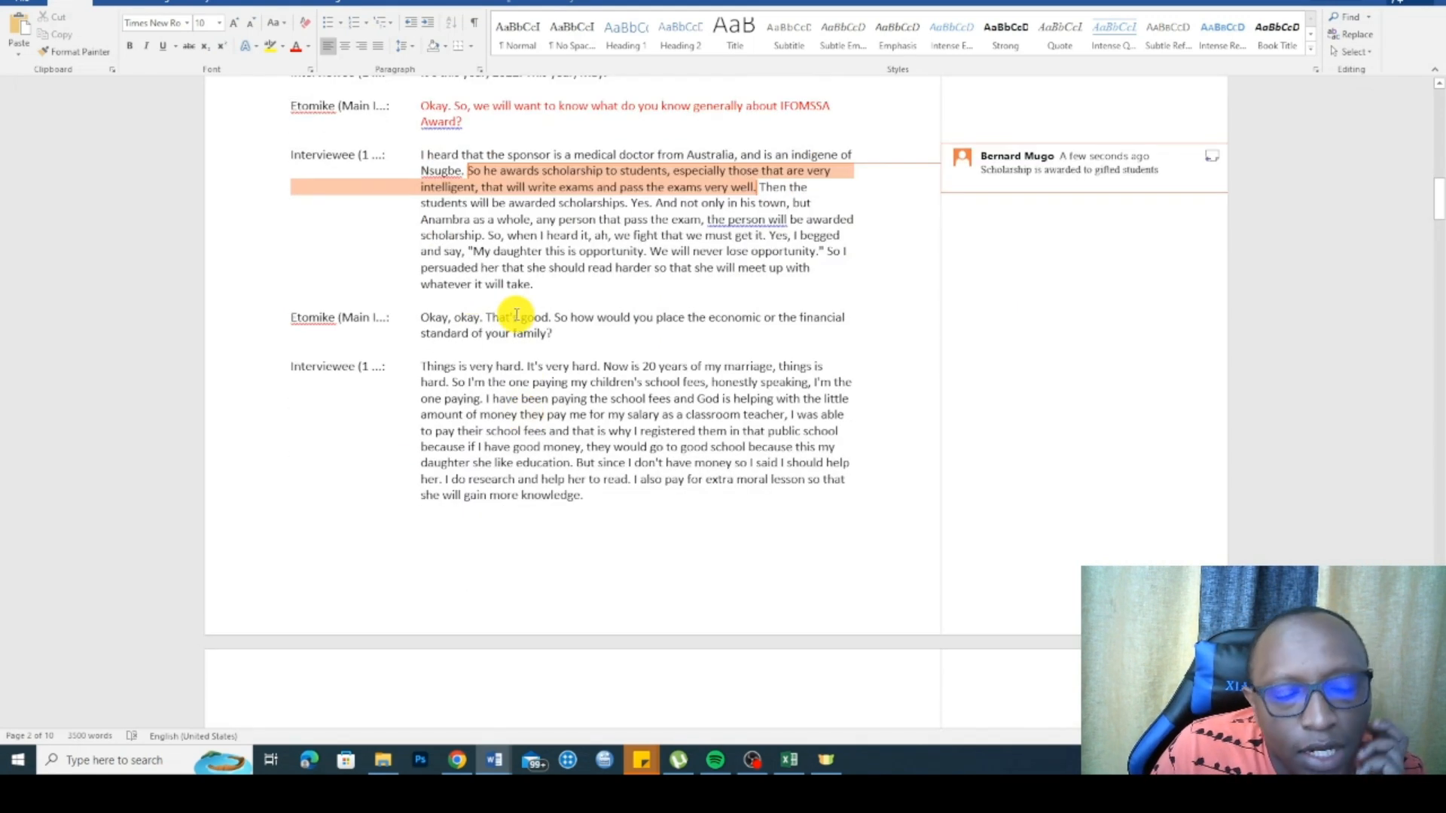
left_click(419, 319)
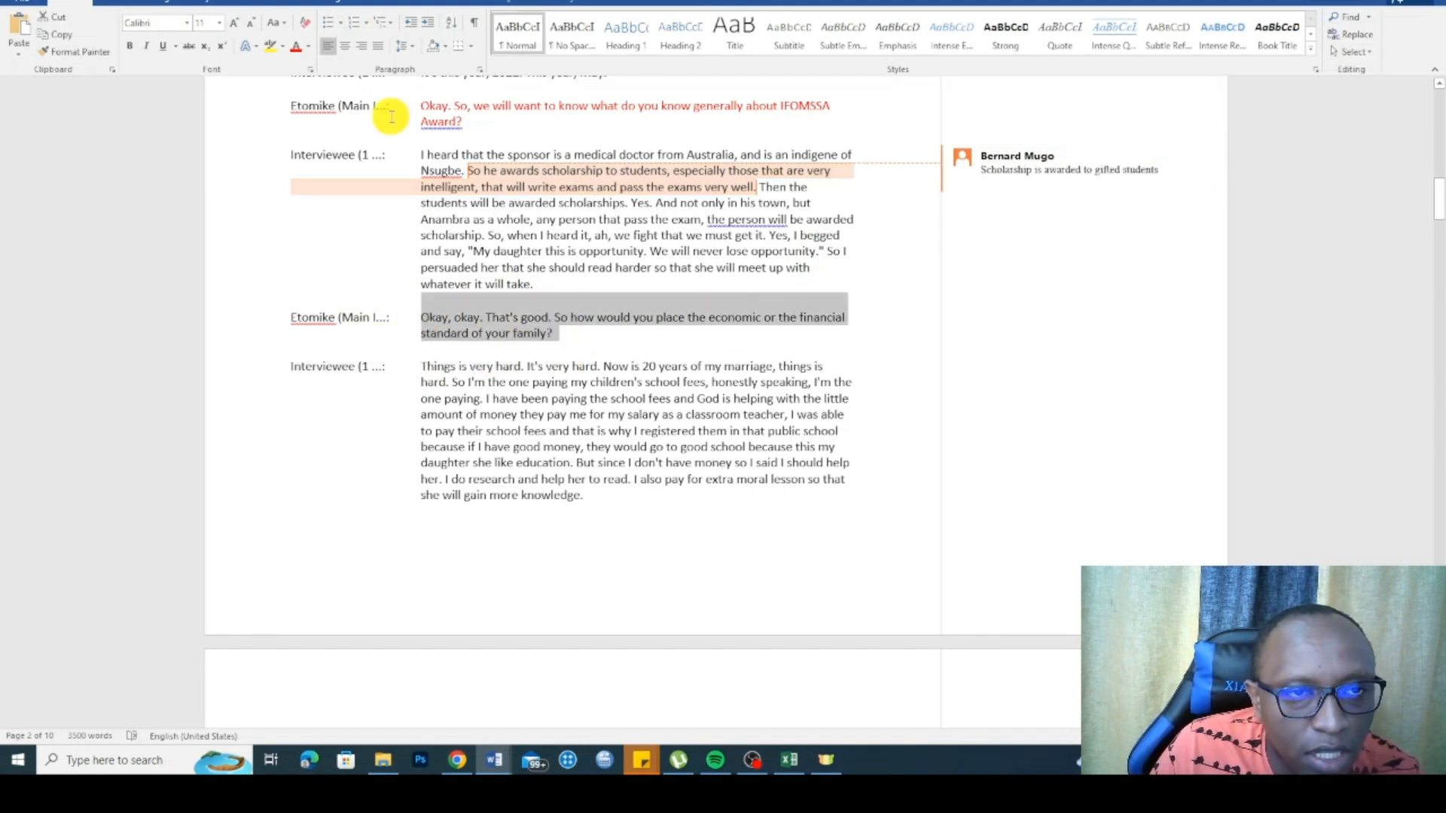
left_click(308, 45)
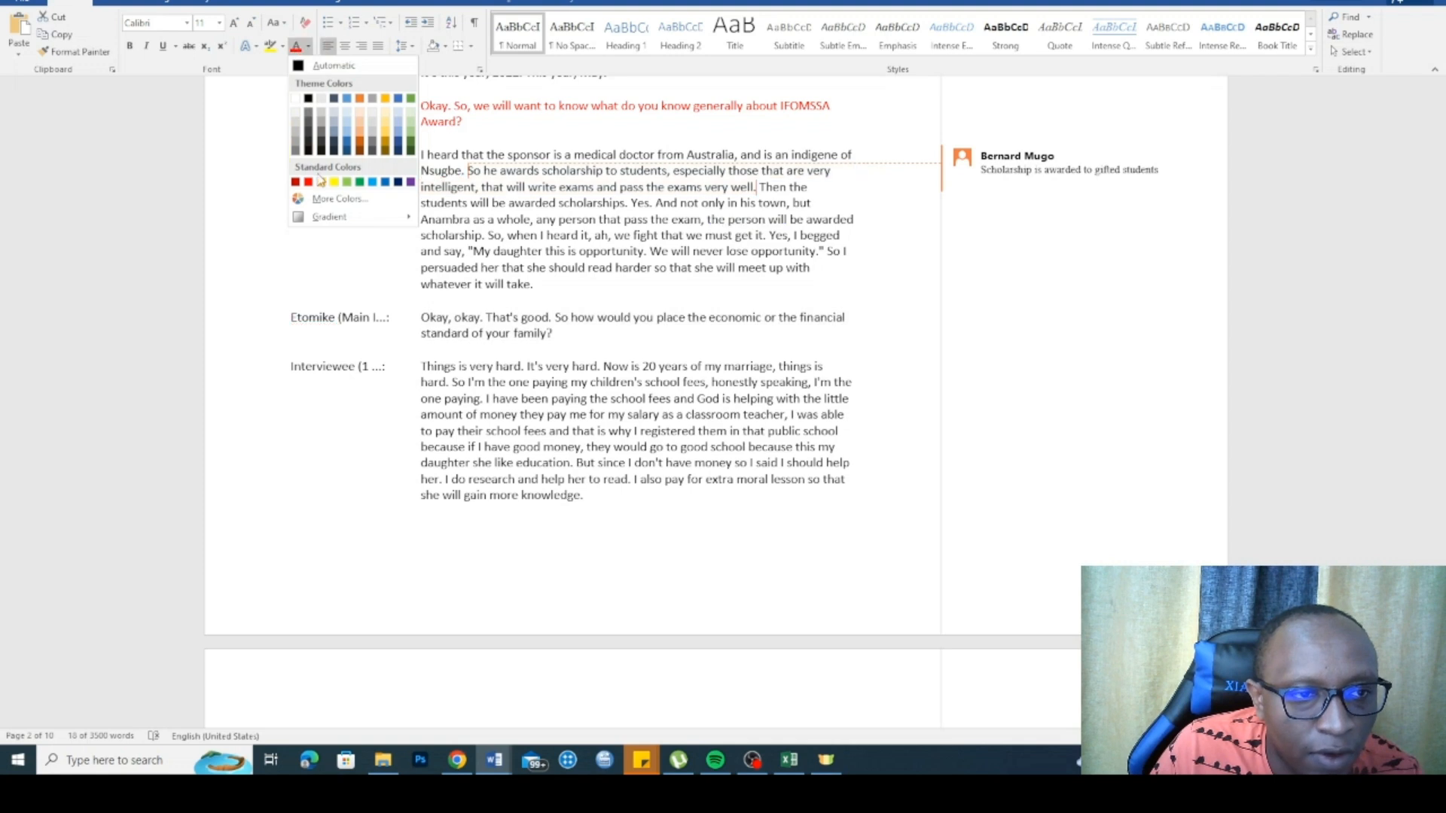
left_click(322, 183)
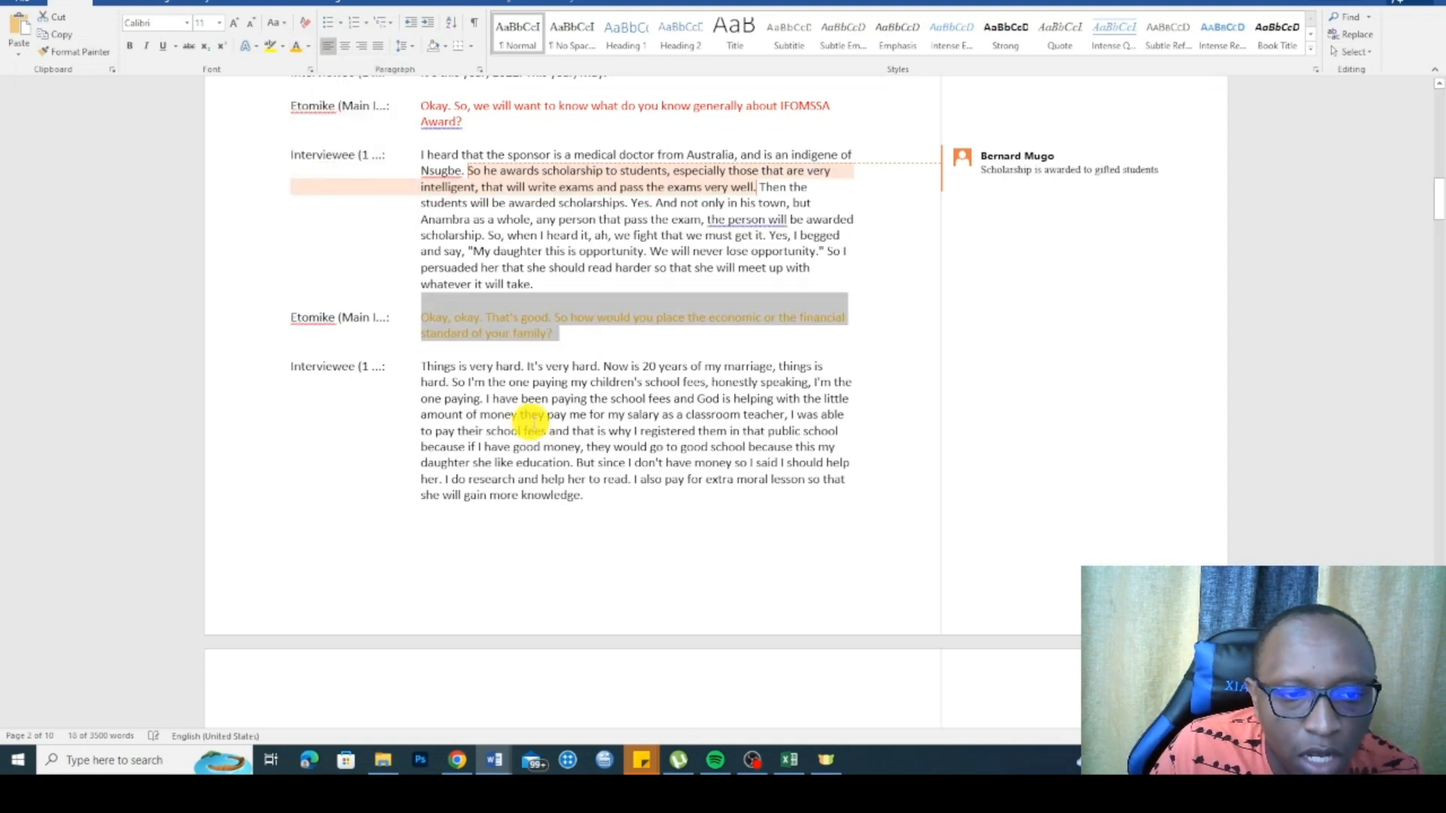
Step: Comment on the passage from "Things is very hard" to "salary as a classroom teacher" with "Family struggles financially"
left_click(547, 414)
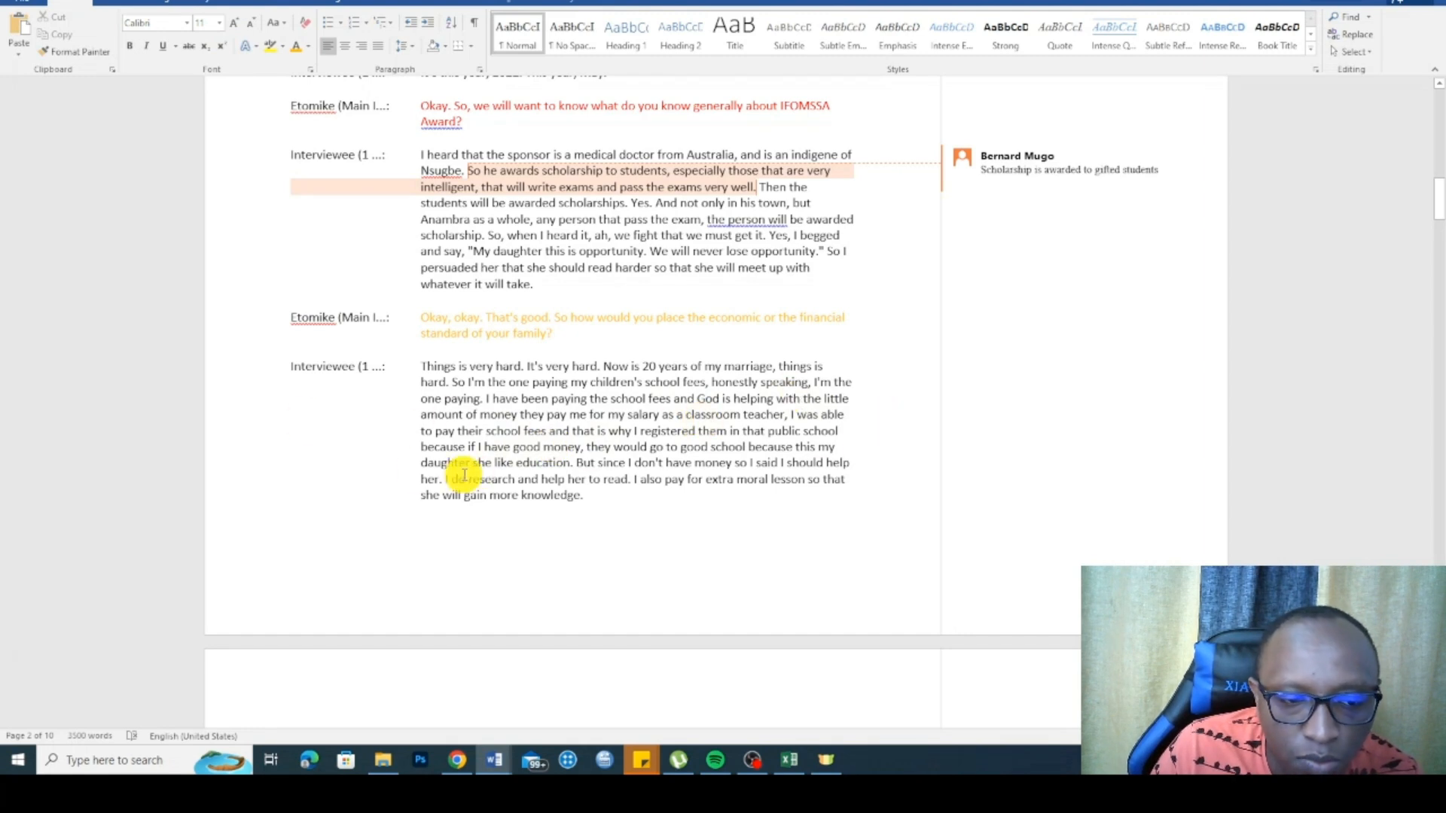
left_click_drag(464, 474, 516, 387)
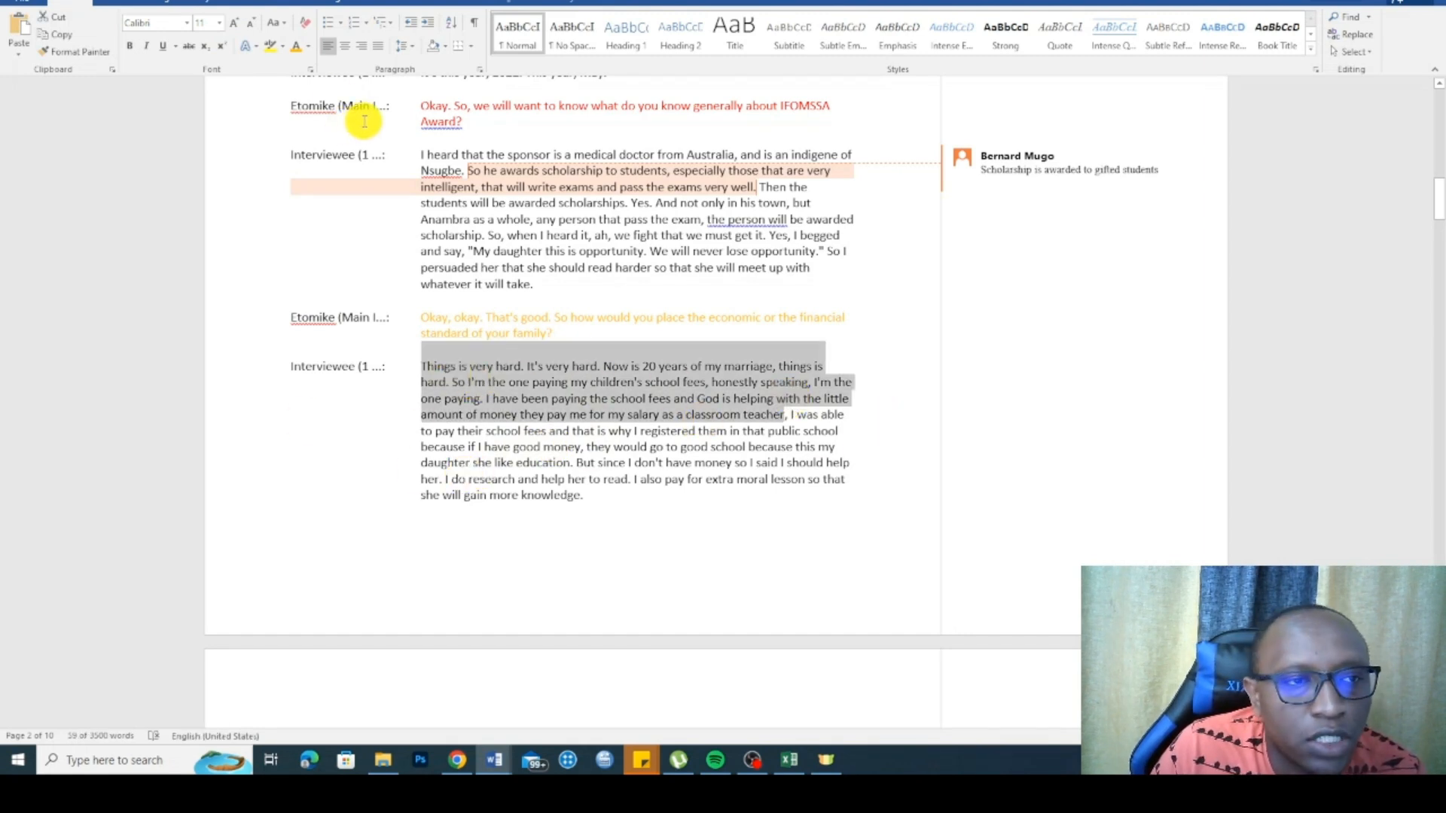
right_click(587, 398)
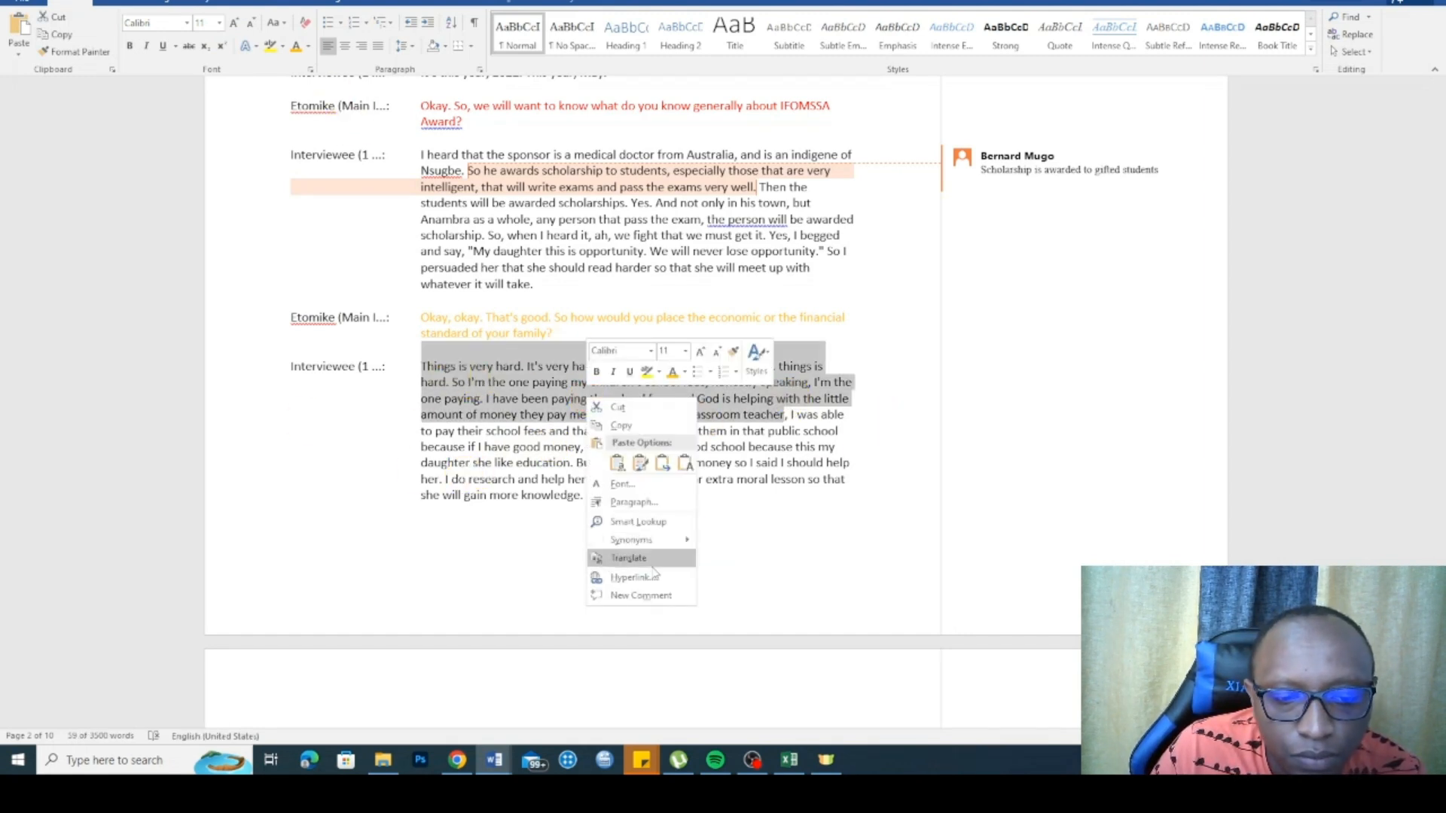
left_click(628, 595)
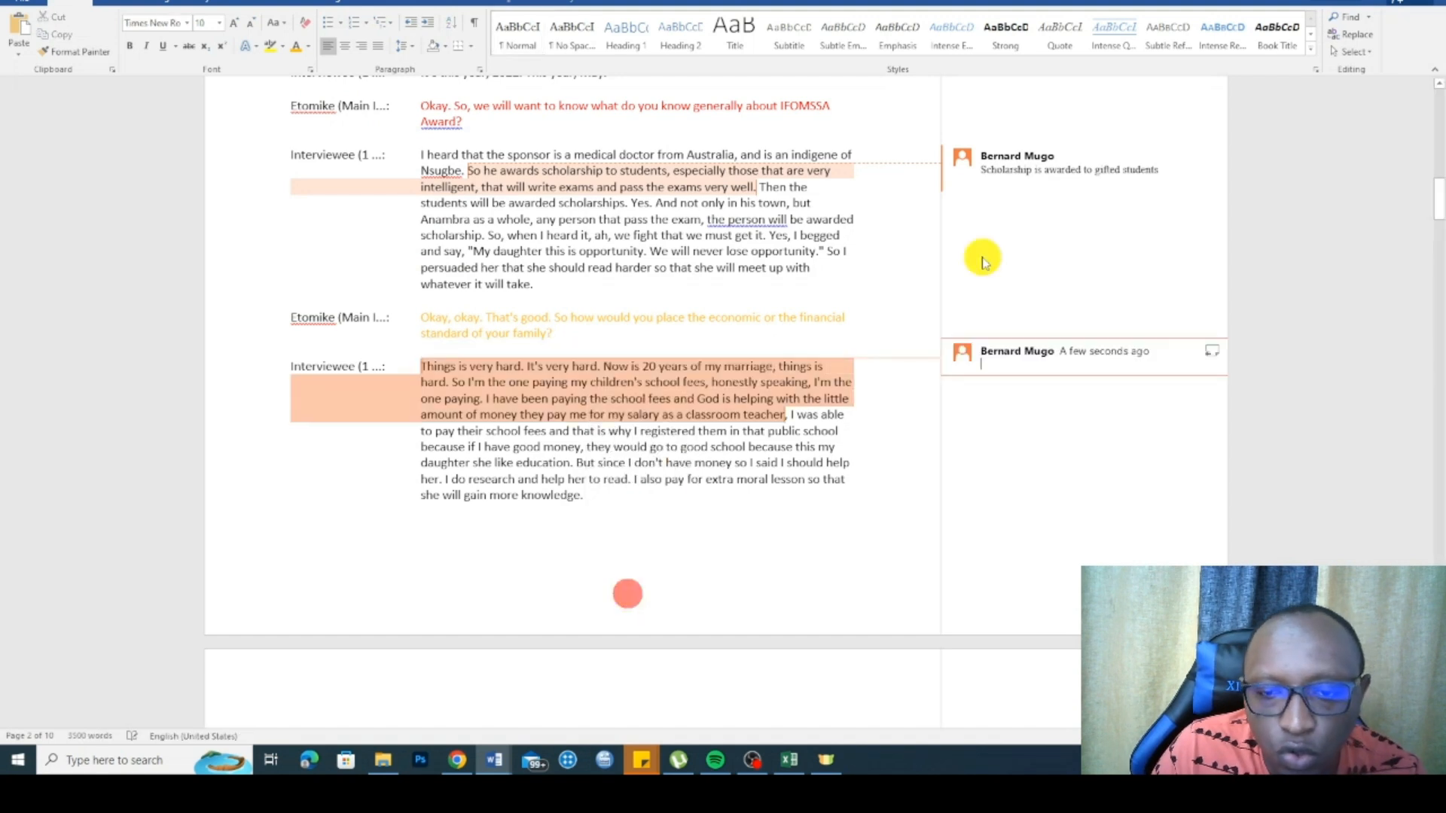
type("Family struggle")
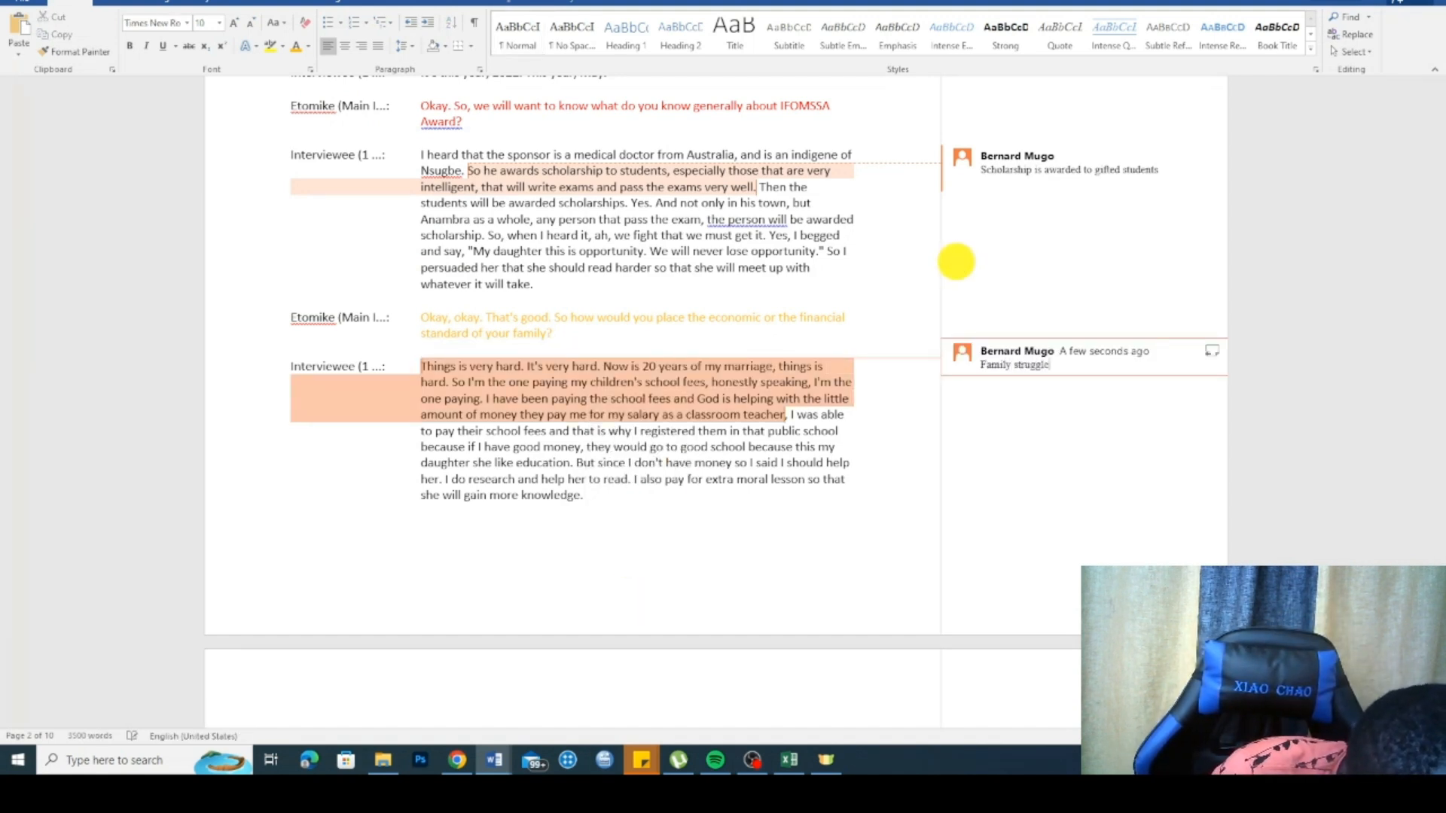
type("s finacially")
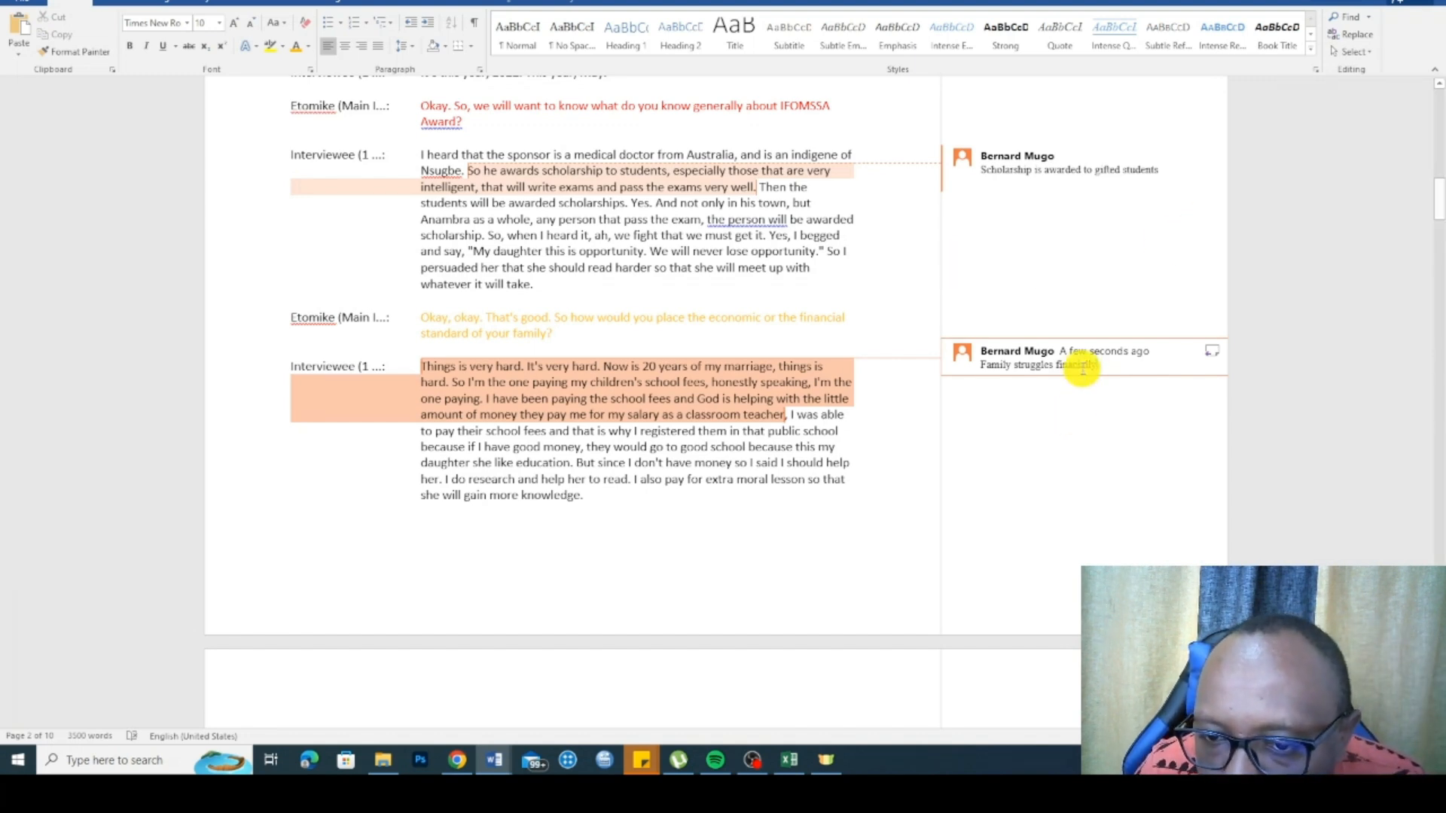
left_click(1072, 368)
double_click(1072, 367)
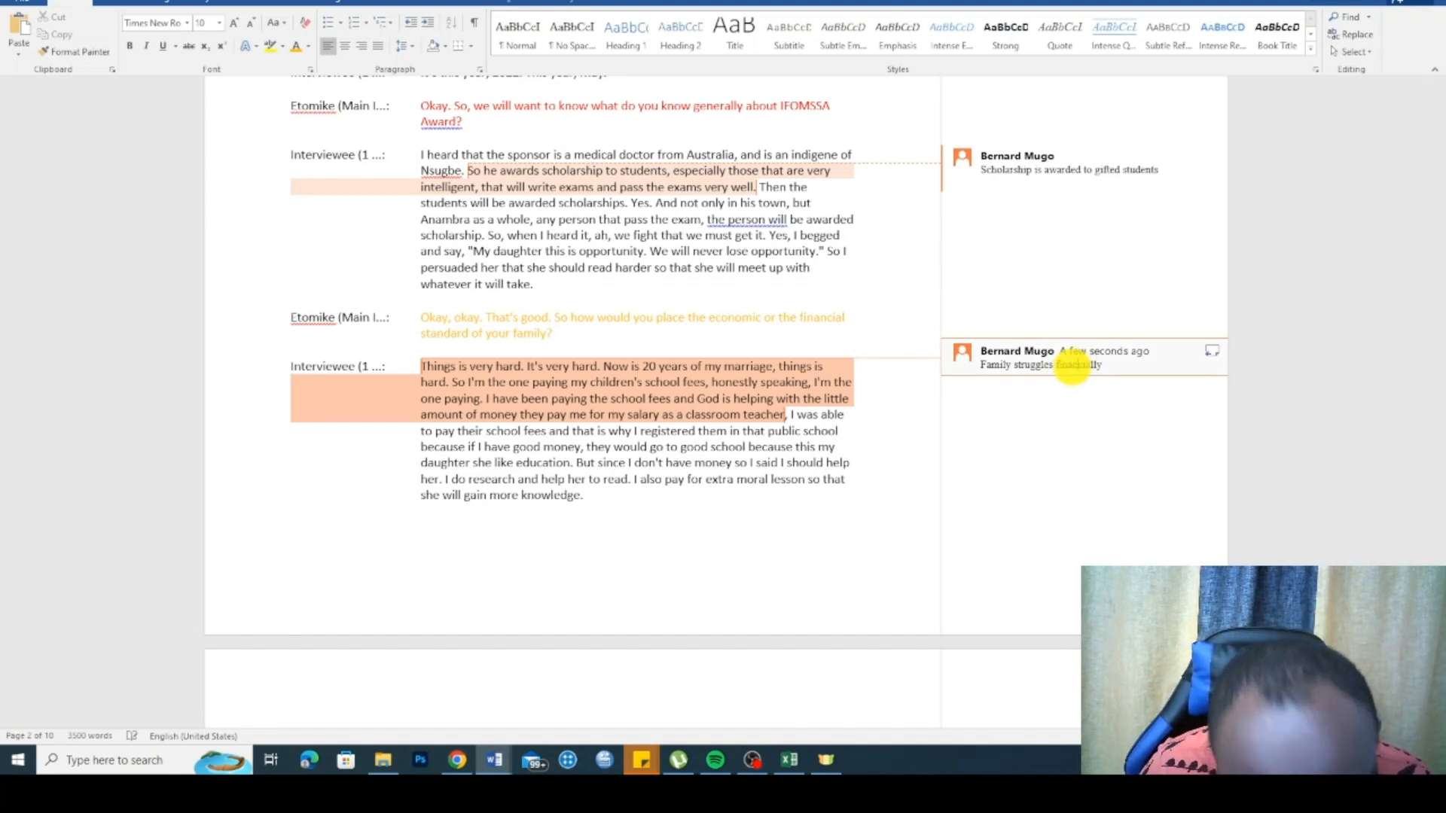
left_click(606, 464)
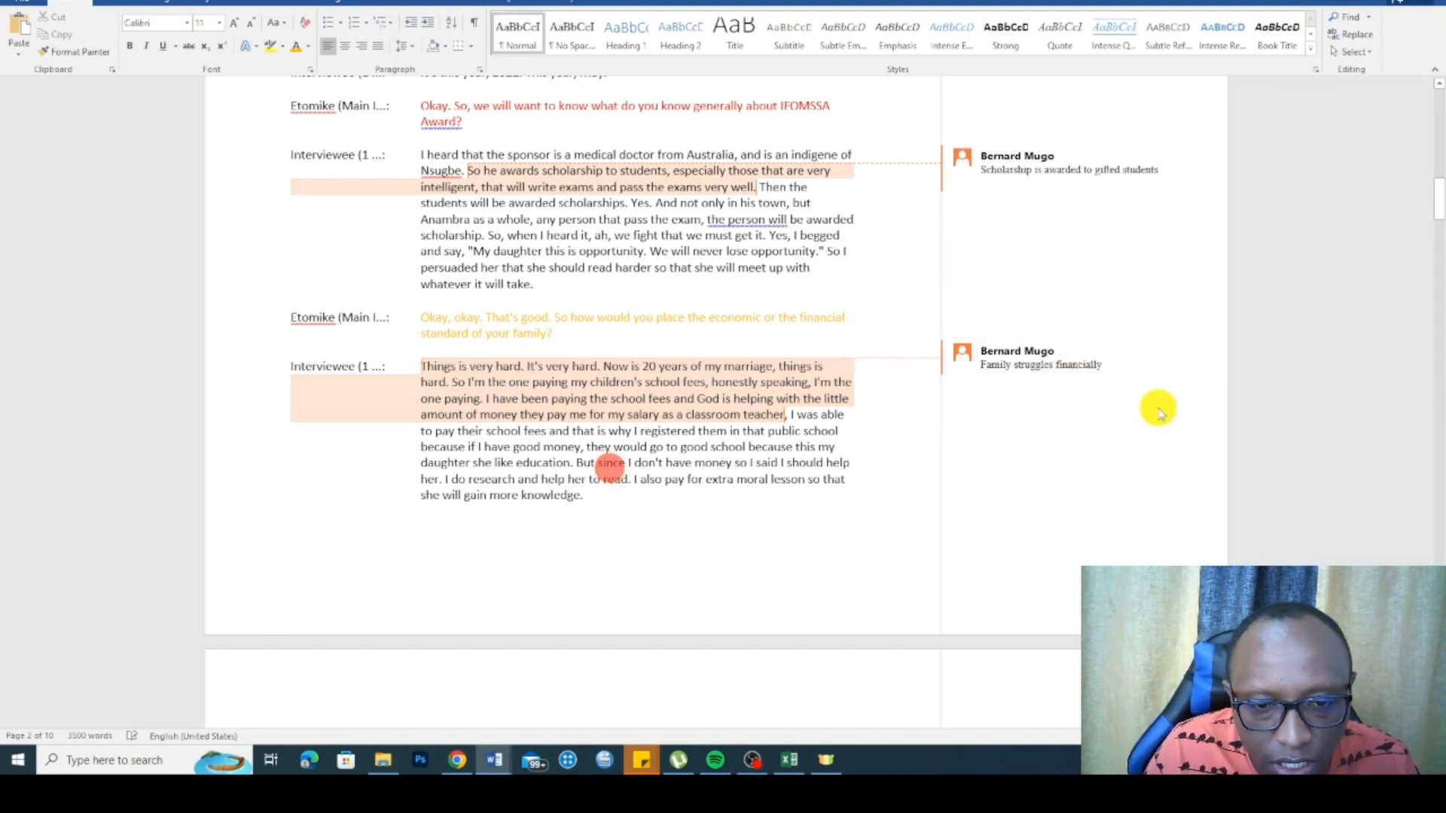
Step: Comment on the passage from "I was able to pay their school fees" to "gain more knowledge" with text beginning "Family struggles to afford"
left_click_drag(790, 418, 787, 463)
left_click(689, 452)
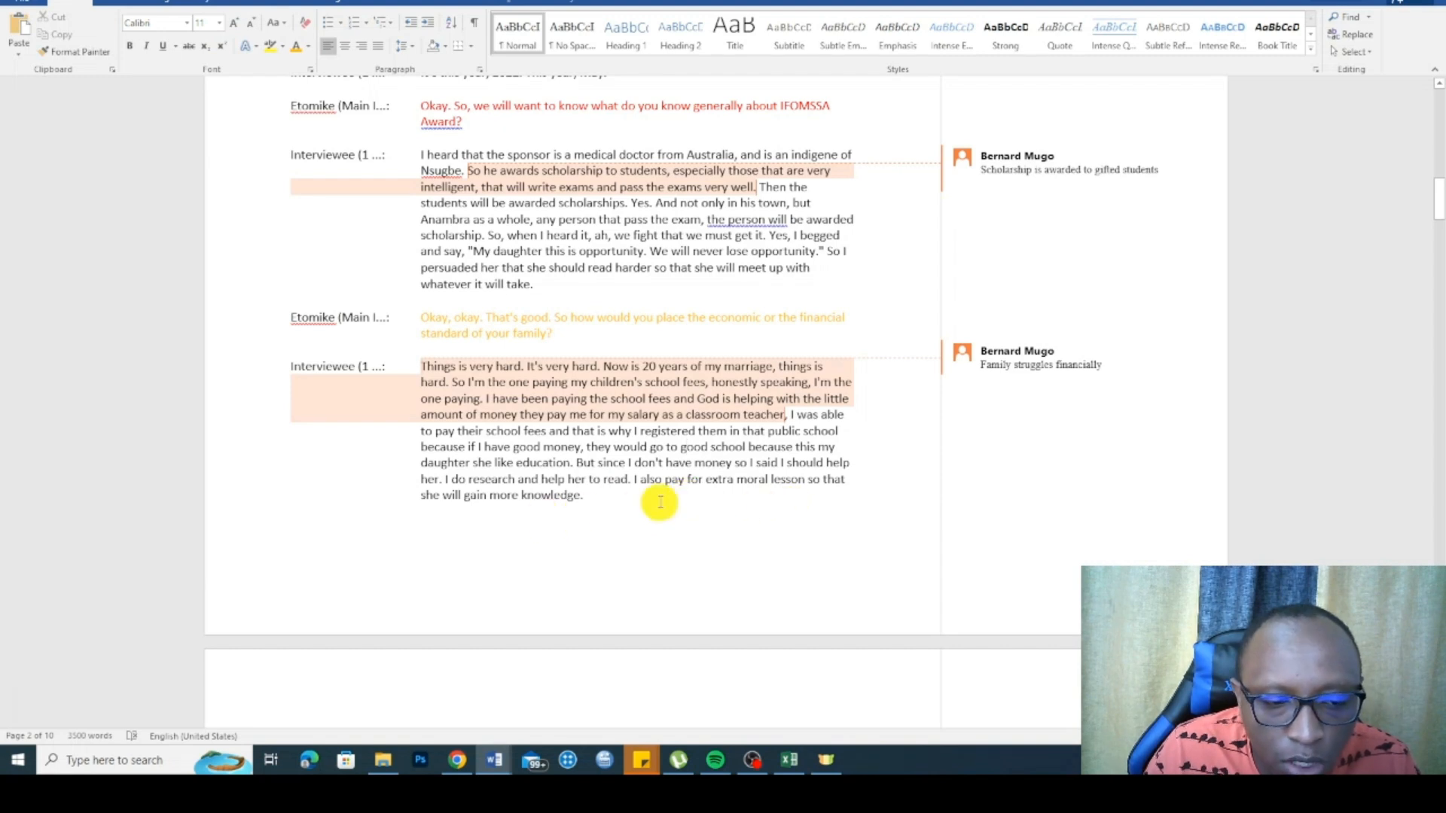
left_click_drag(787, 415, 584, 496)
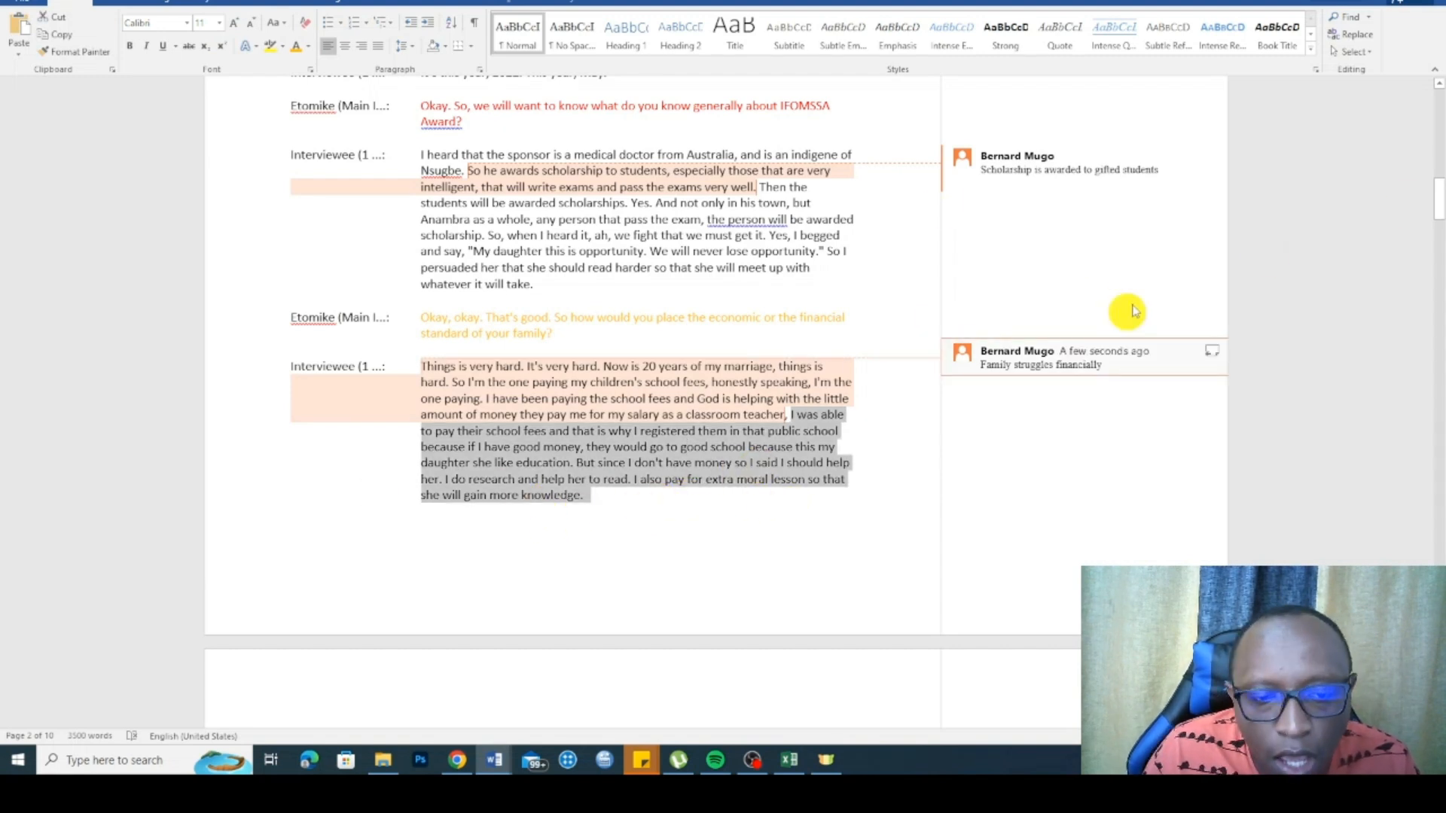
right_click(708, 435)
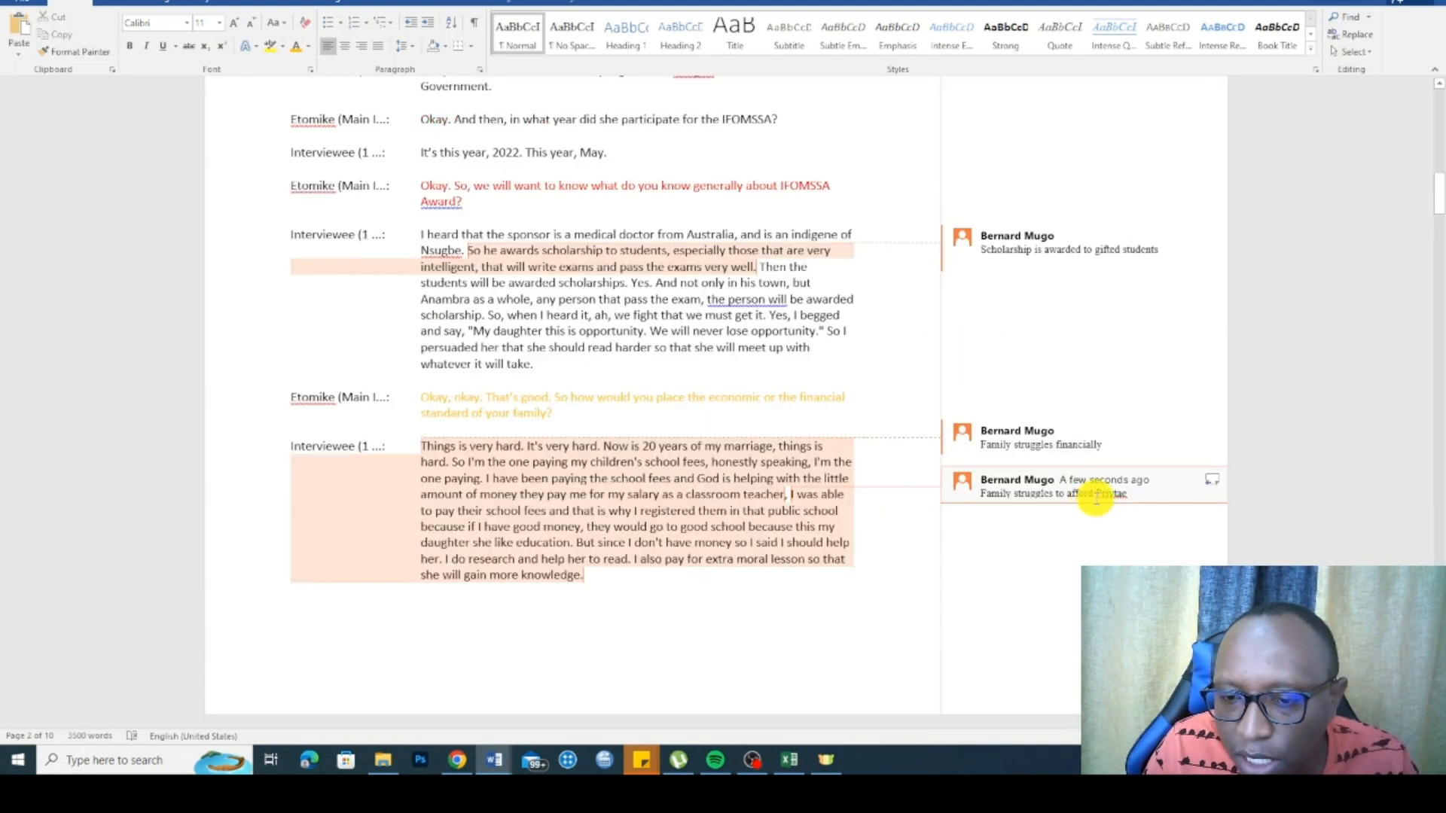
right_click(1111, 494)
left_click(1160, 512)
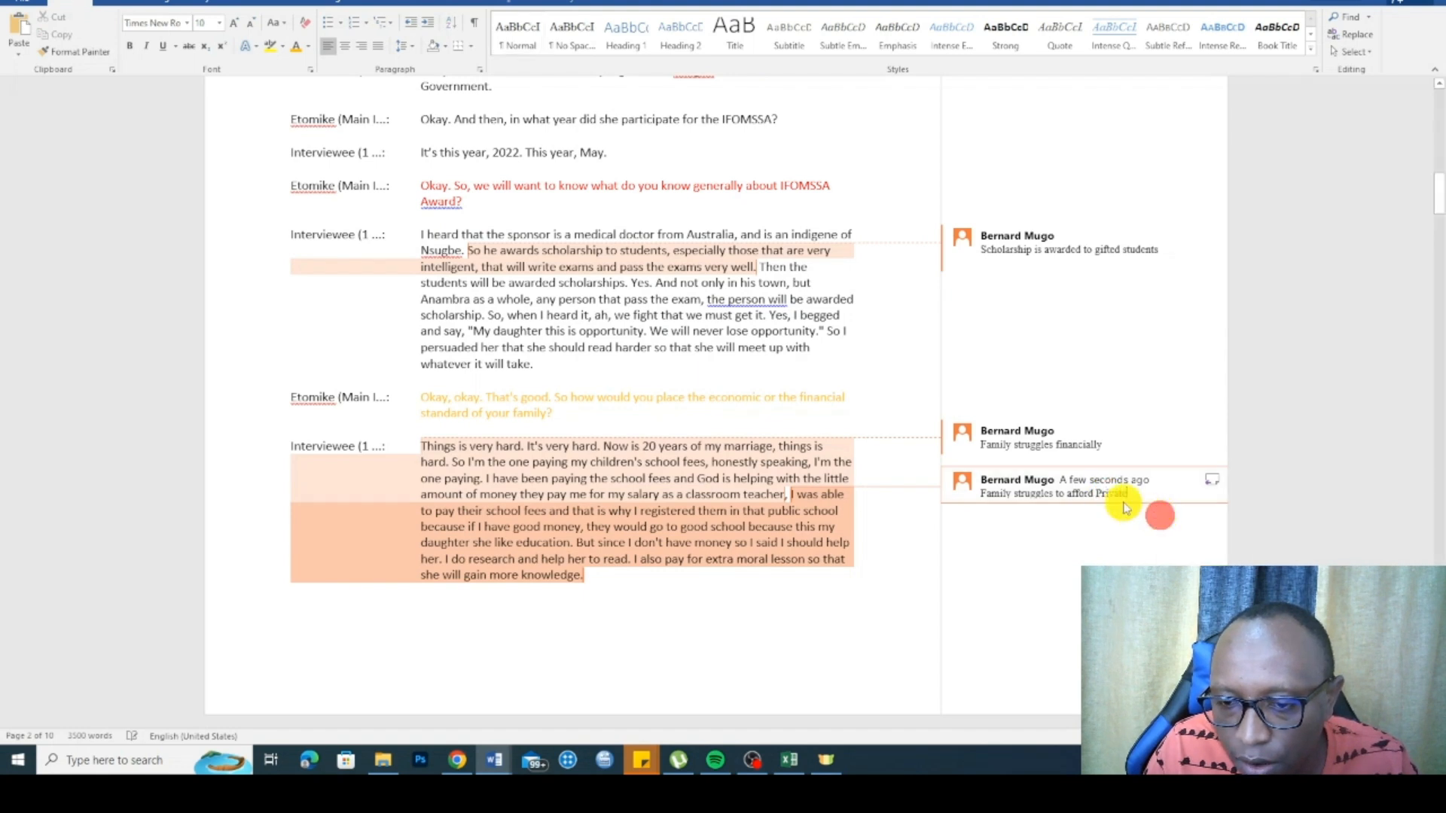
key("BackSpace")
key("BackSpace")
key("BackSpace")
key("BackSpace")
key("BackSpace")
key("BackSpace")
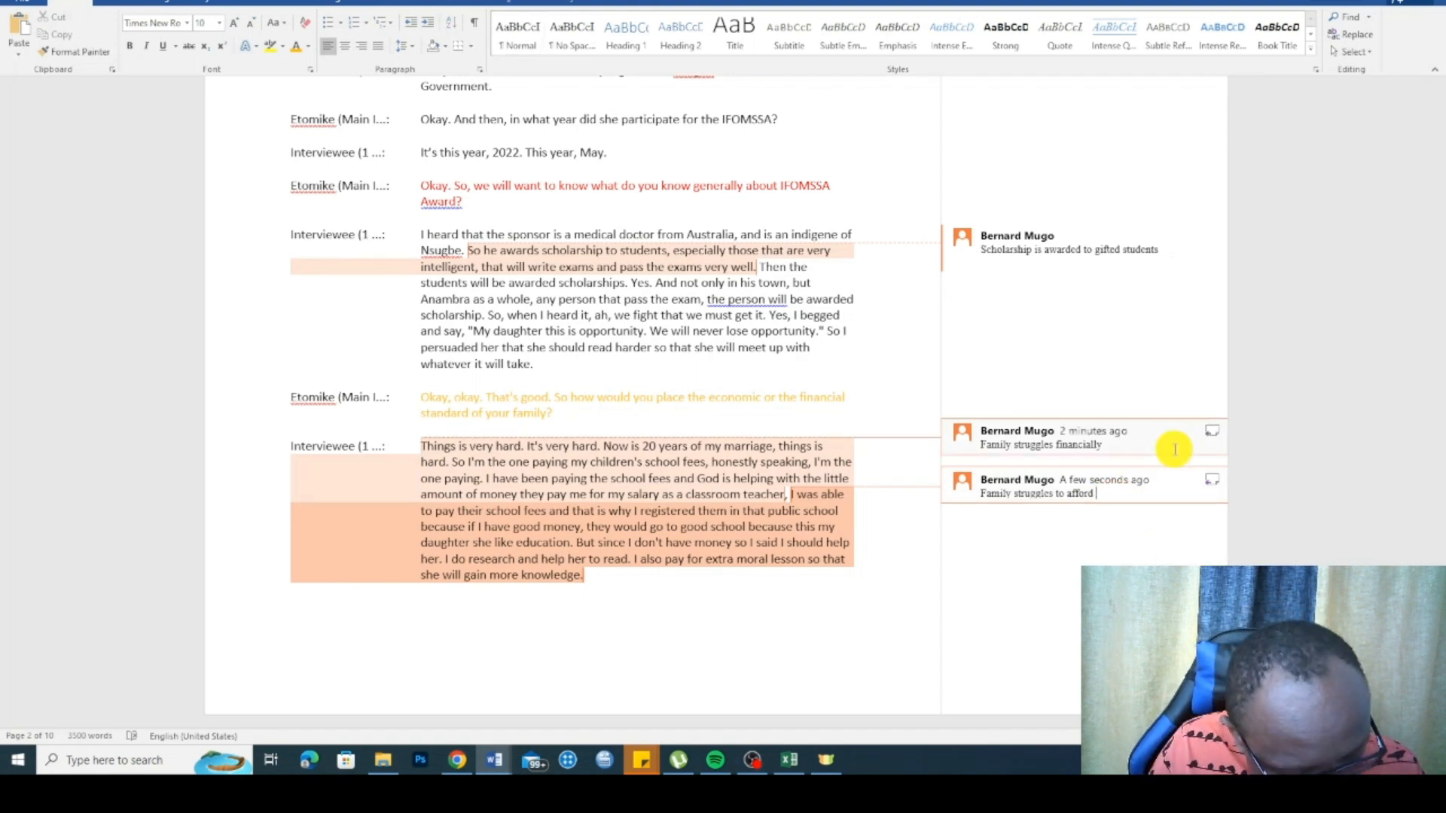
Step: Colour the interviewer's question about whether the IFOMSSA Scholarship selection is based on merit light green
scroll(590, 484, "down", 10)
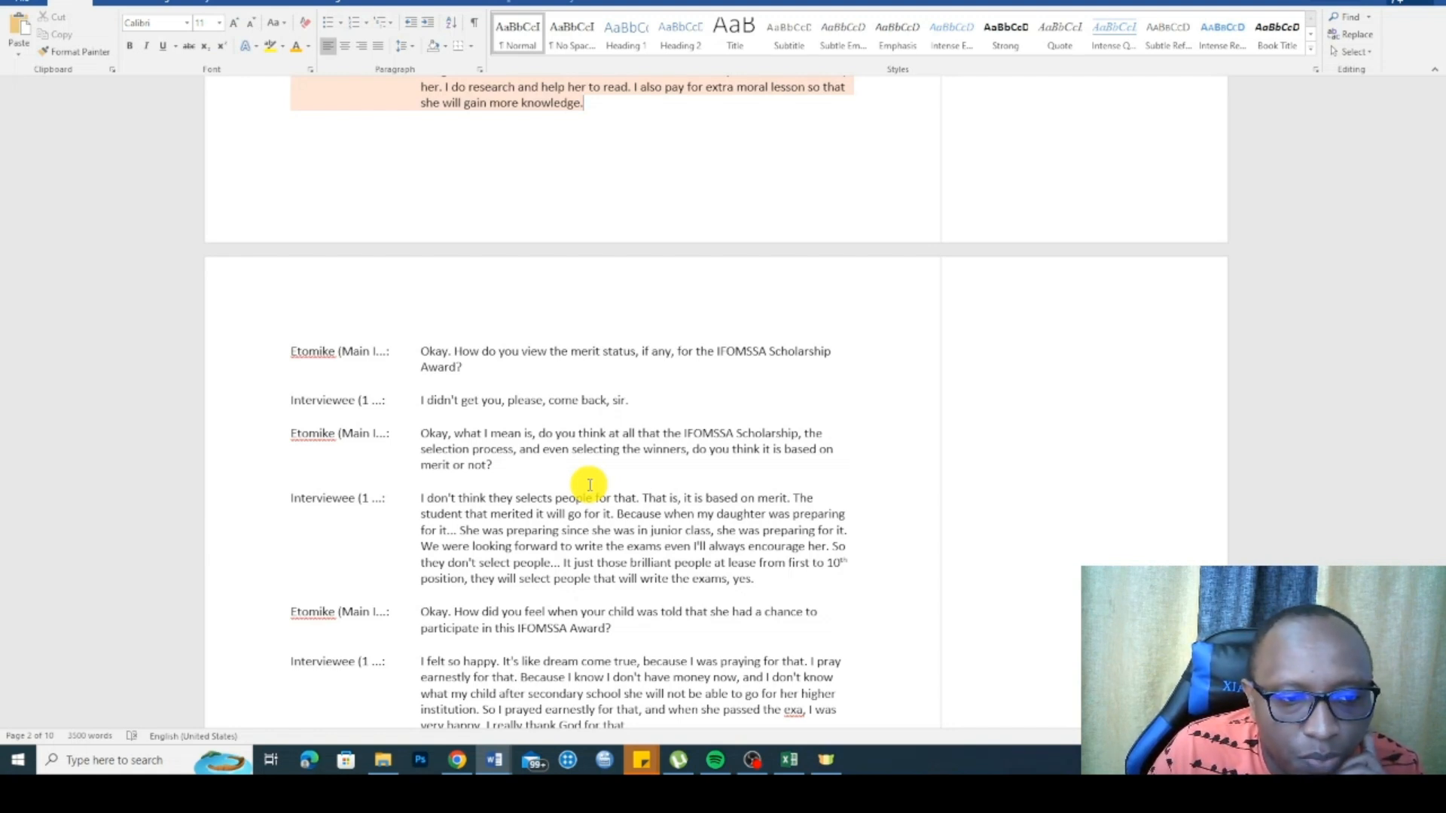
scroll(576, 356, "down", 2)
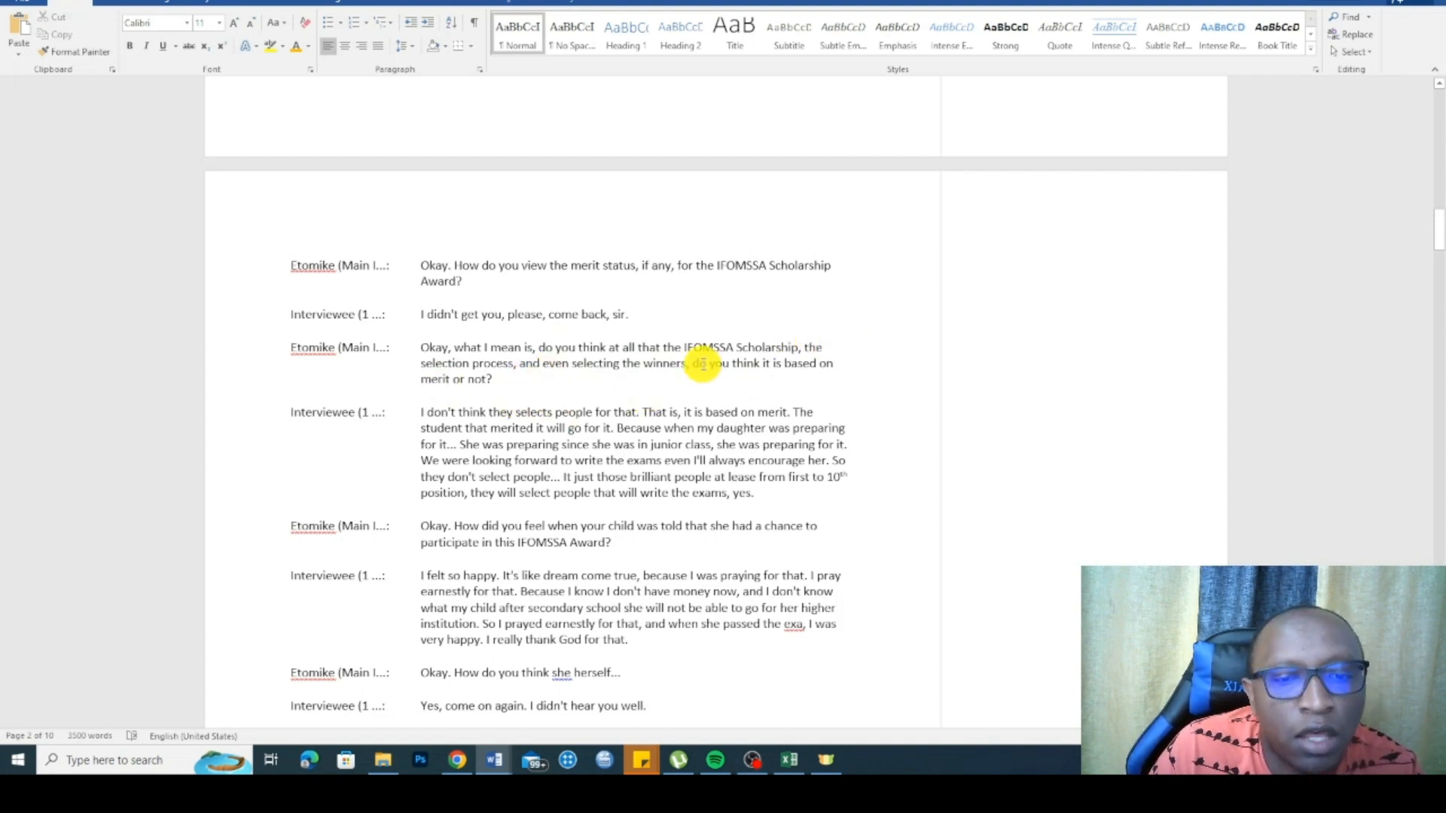
left_click(495, 382)
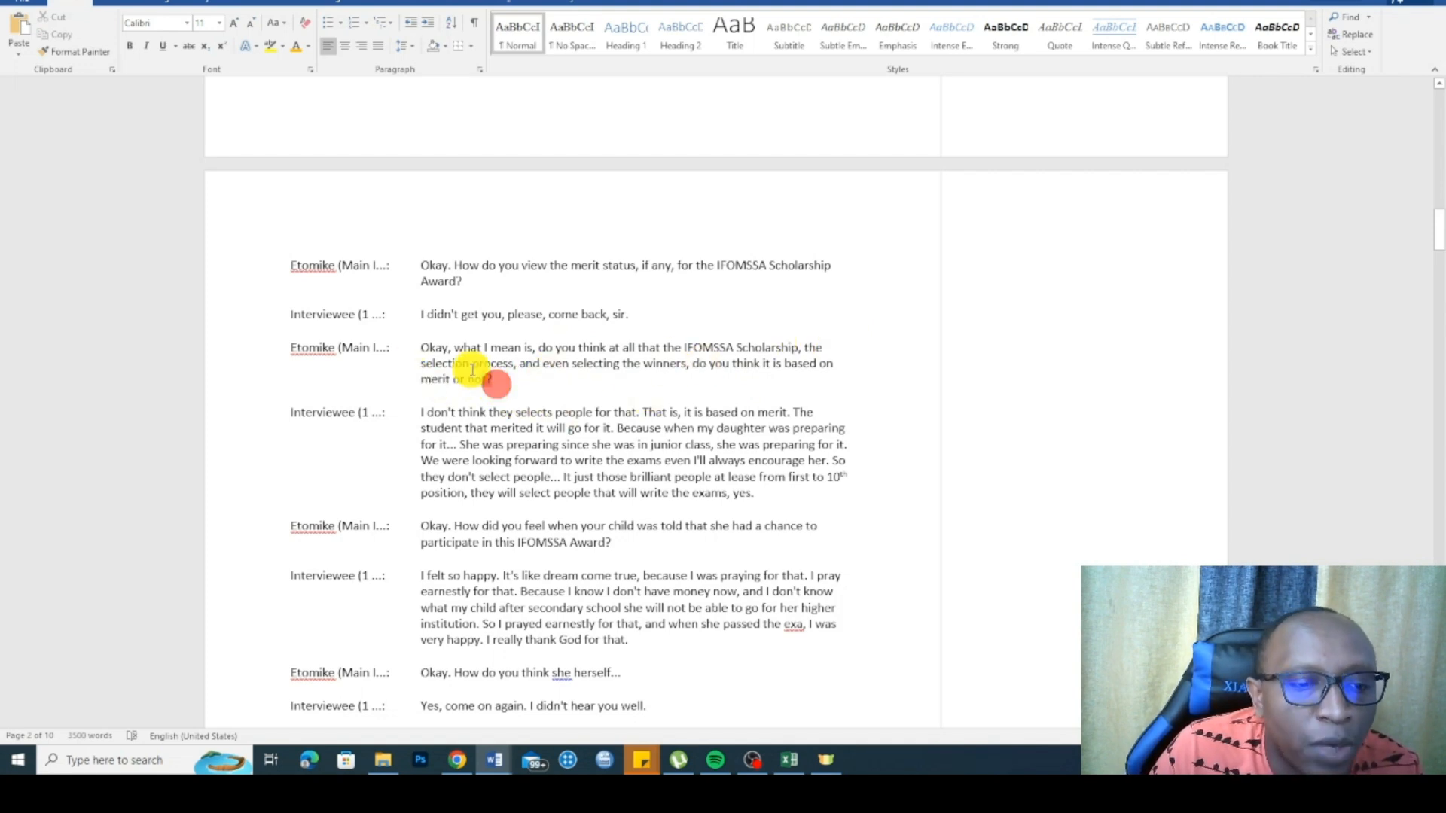
triple_click(472, 369)
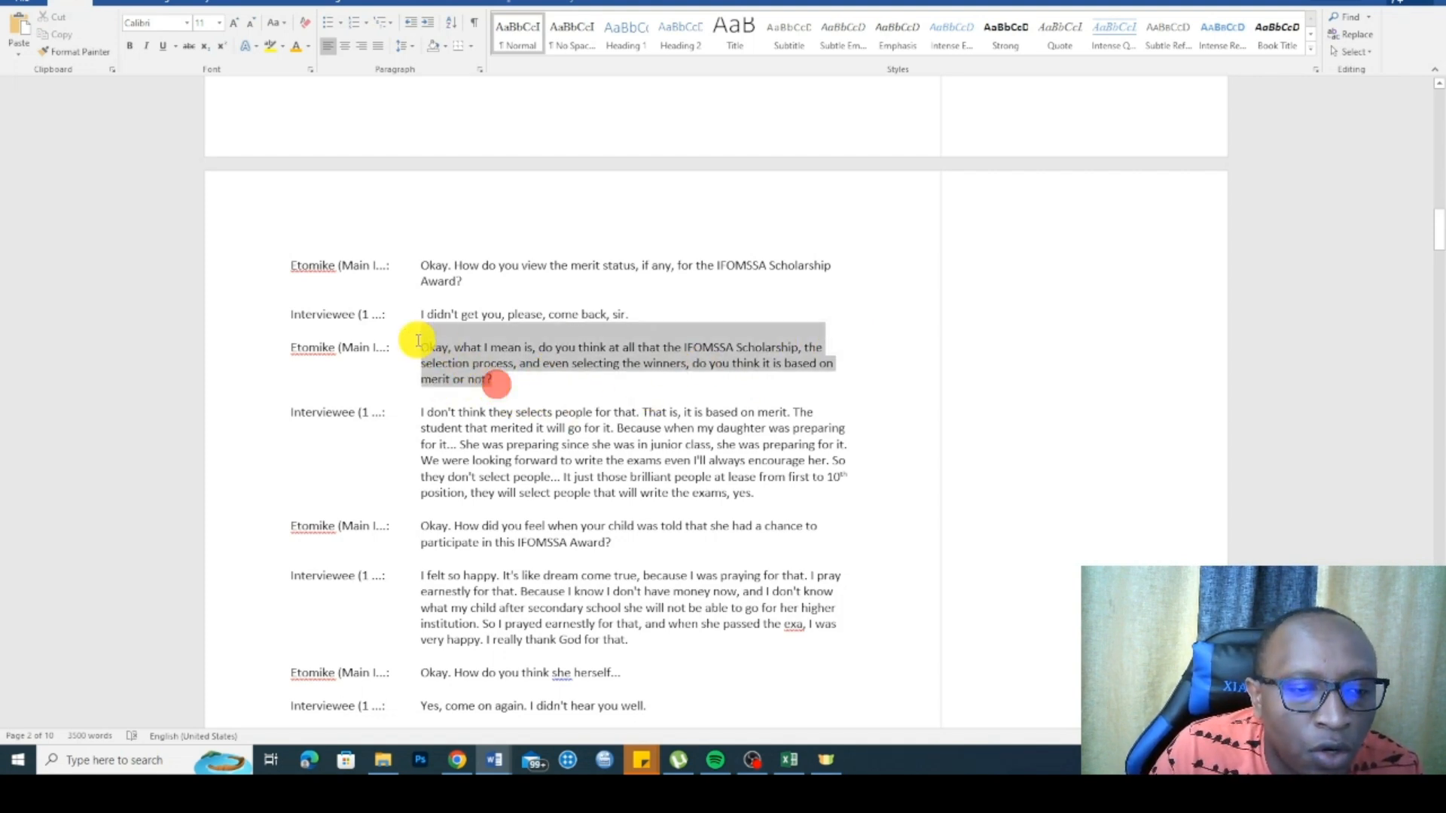
left_click(308, 46)
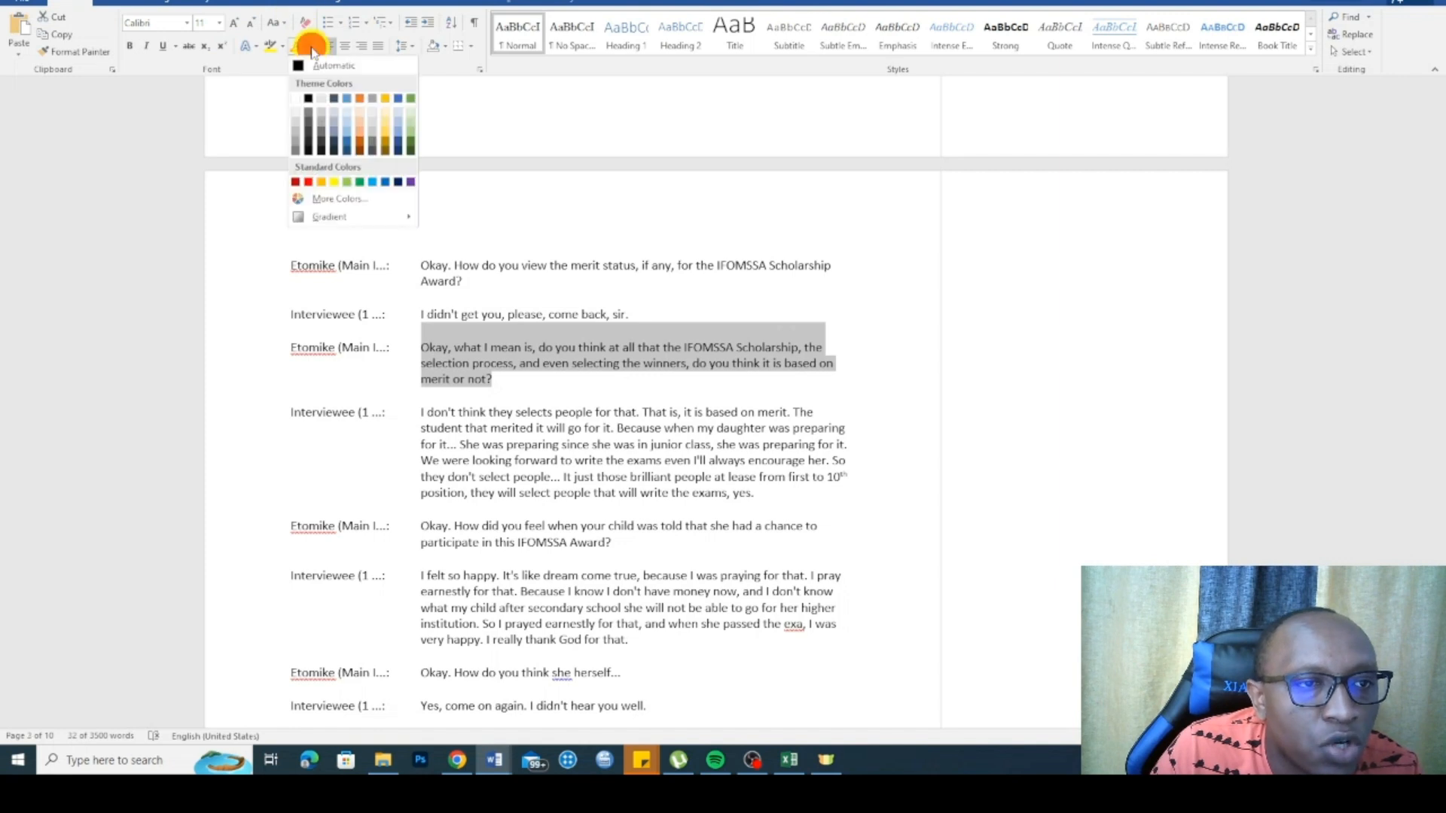
left_click(350, 187)
left_click(569, 412)
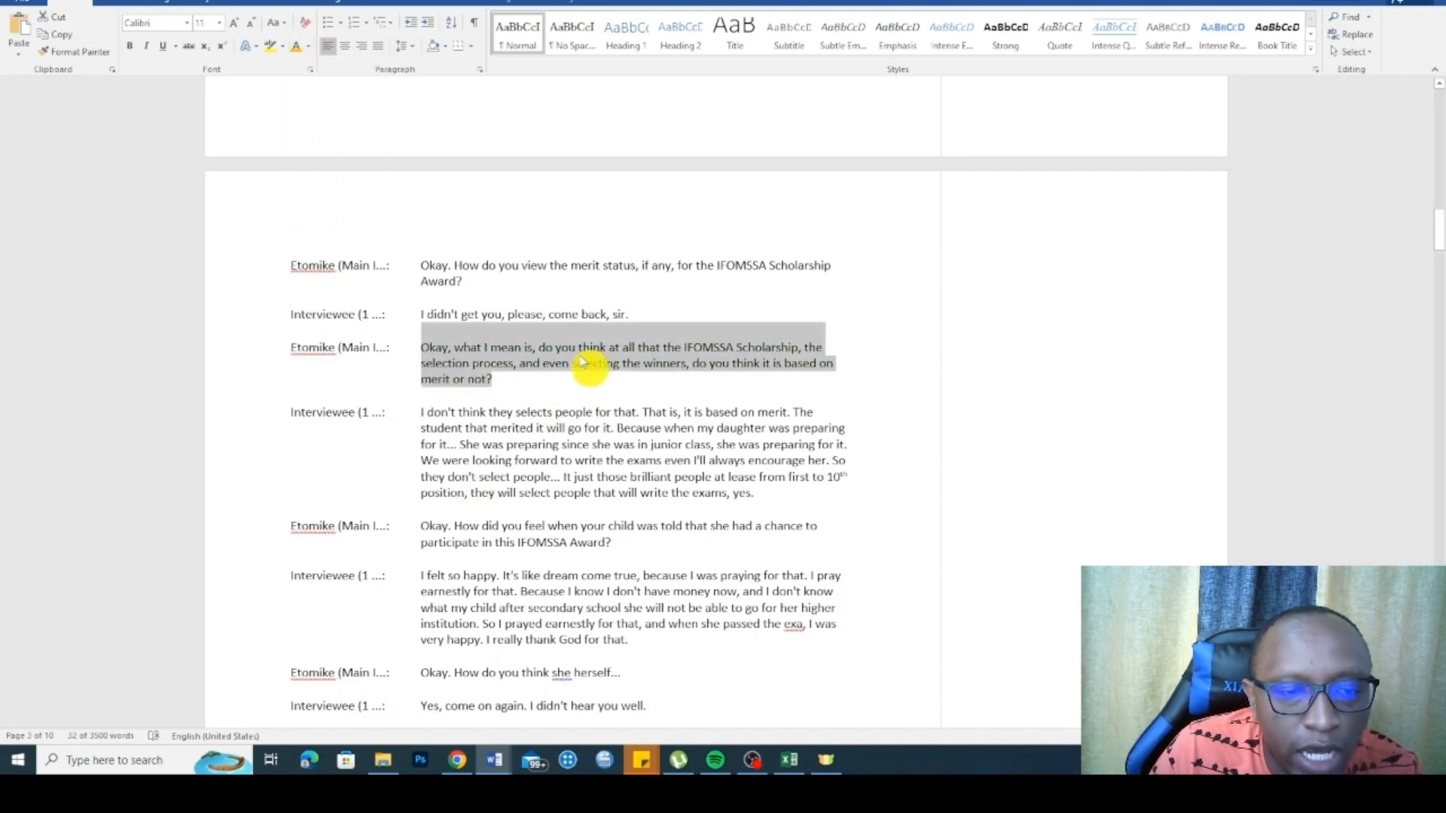
left_click(522, 361)
mouse_move(503, 391)
left_mouse_down()
mouse_move(429, 343)
mouse_move(490, 380)
left_mouse_up()
left_click(421, 347)
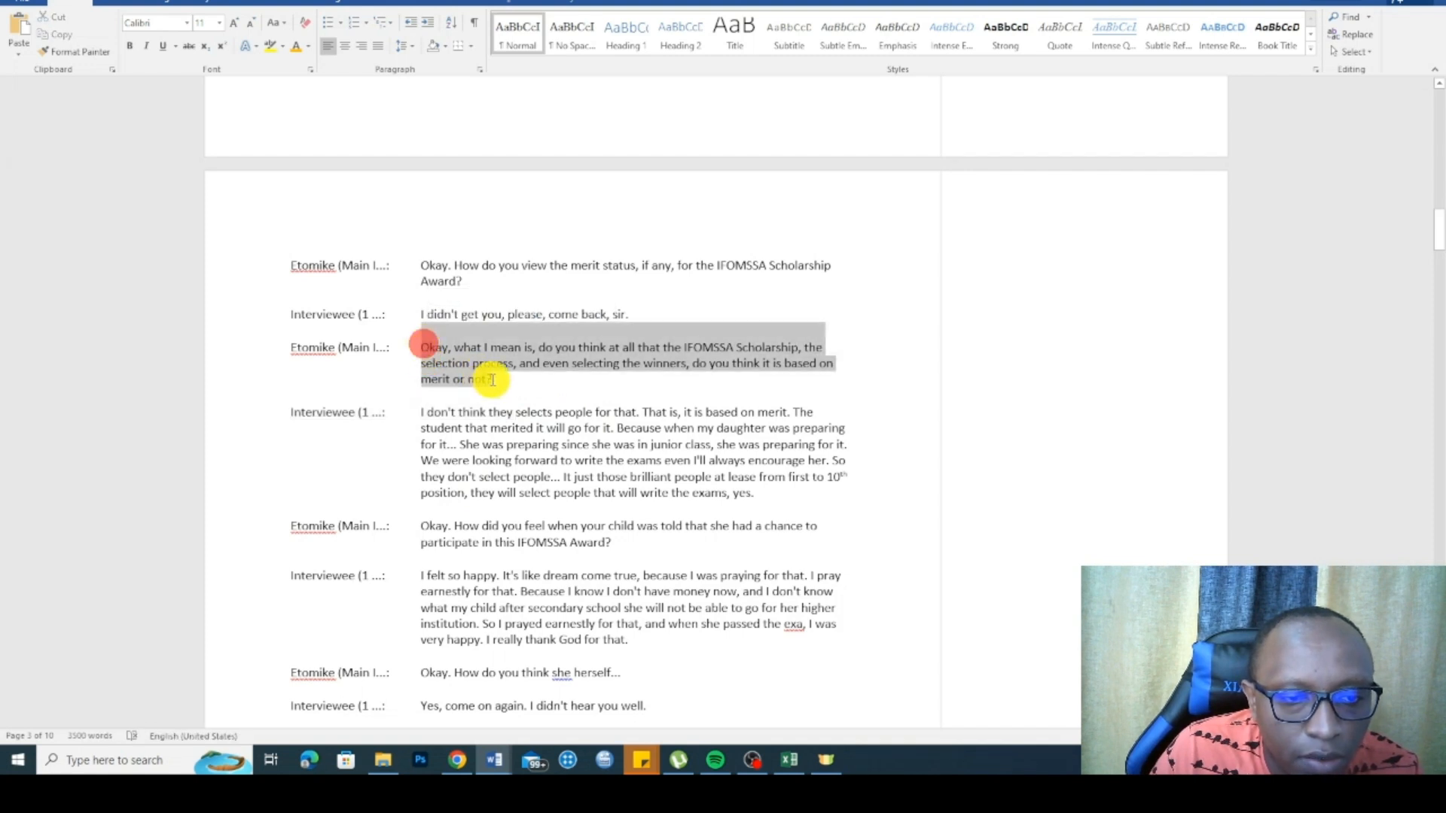
left_click(307, 46)
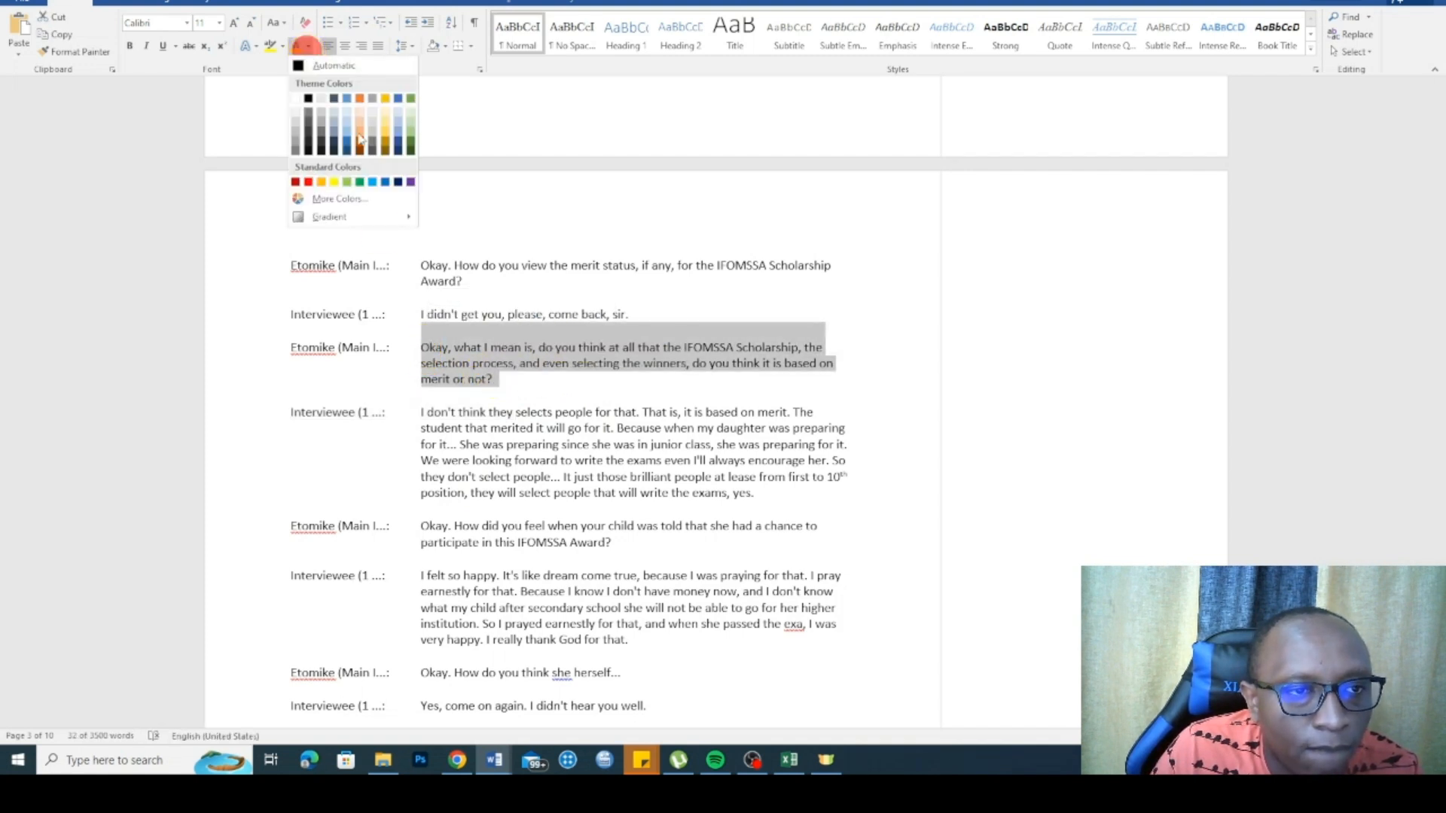
left_click(346, 182)
left_click(554, 437)
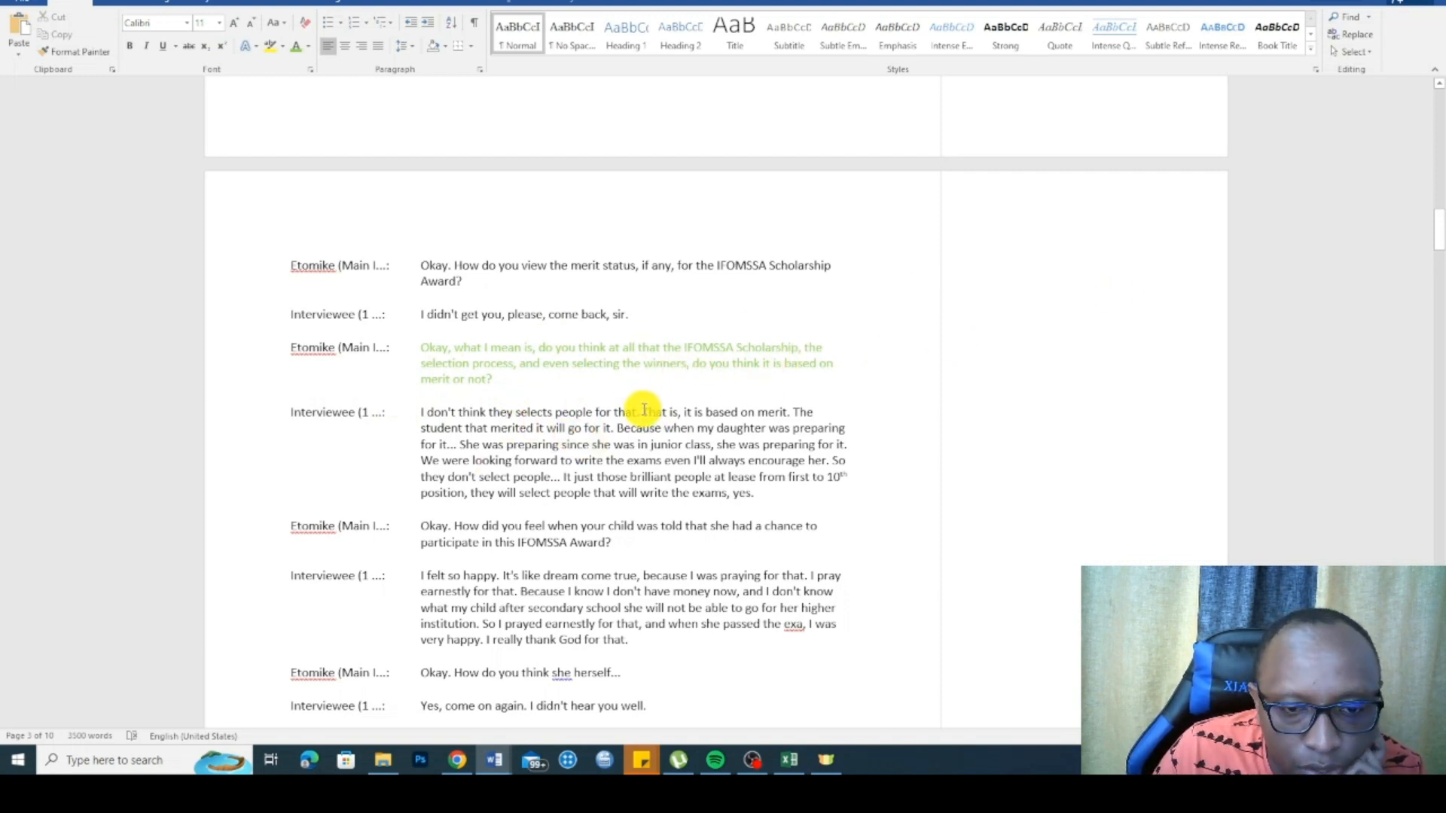
Step: Comment on the passage from "That is, it is based on merit" to "write the exams, yes" with "Believes that IFOMSSA scholarship is based on merit"
left_click_drag(646, 410, 789, 419)
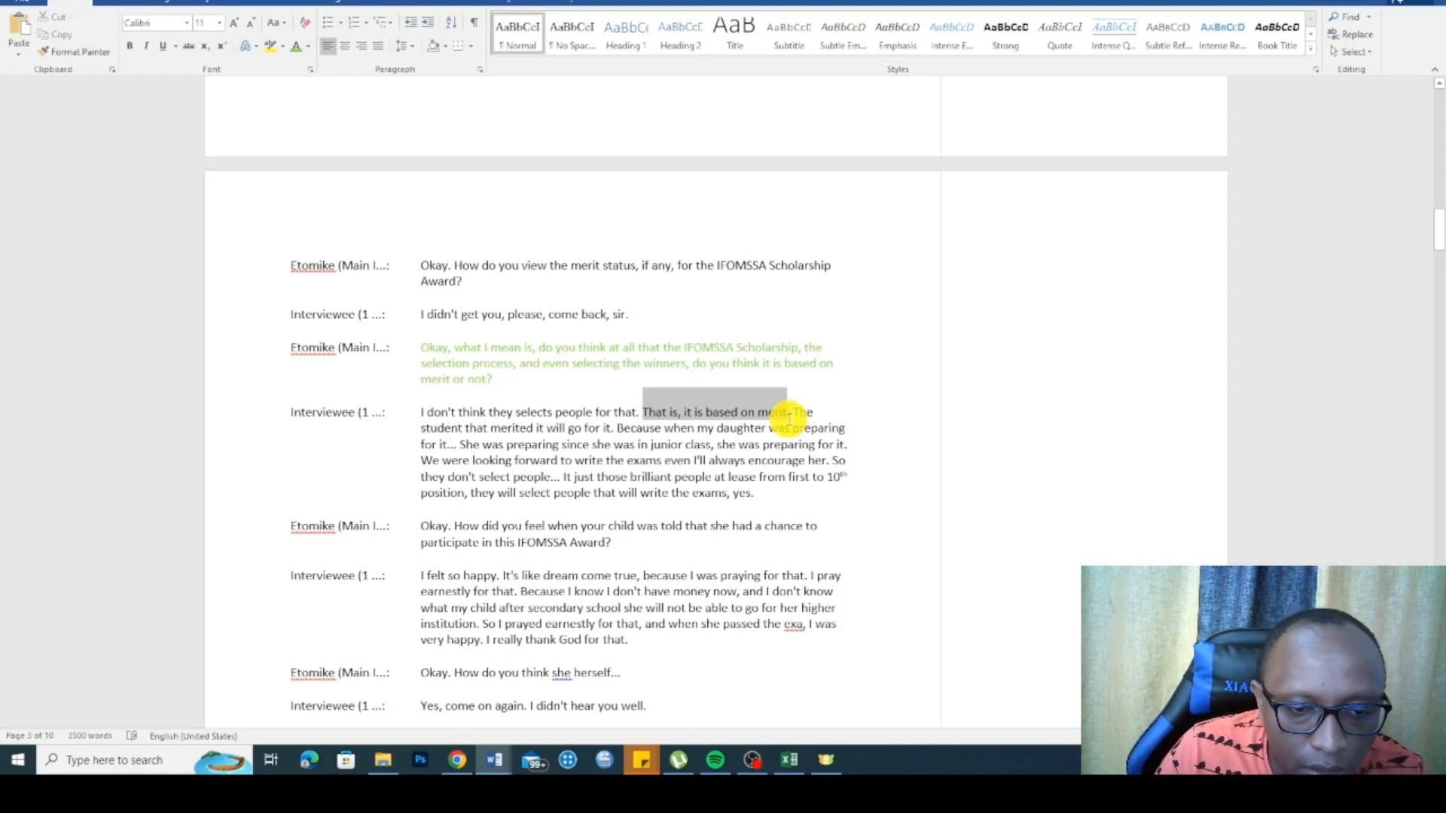
left_click_drag(788, 416, 806, 496)
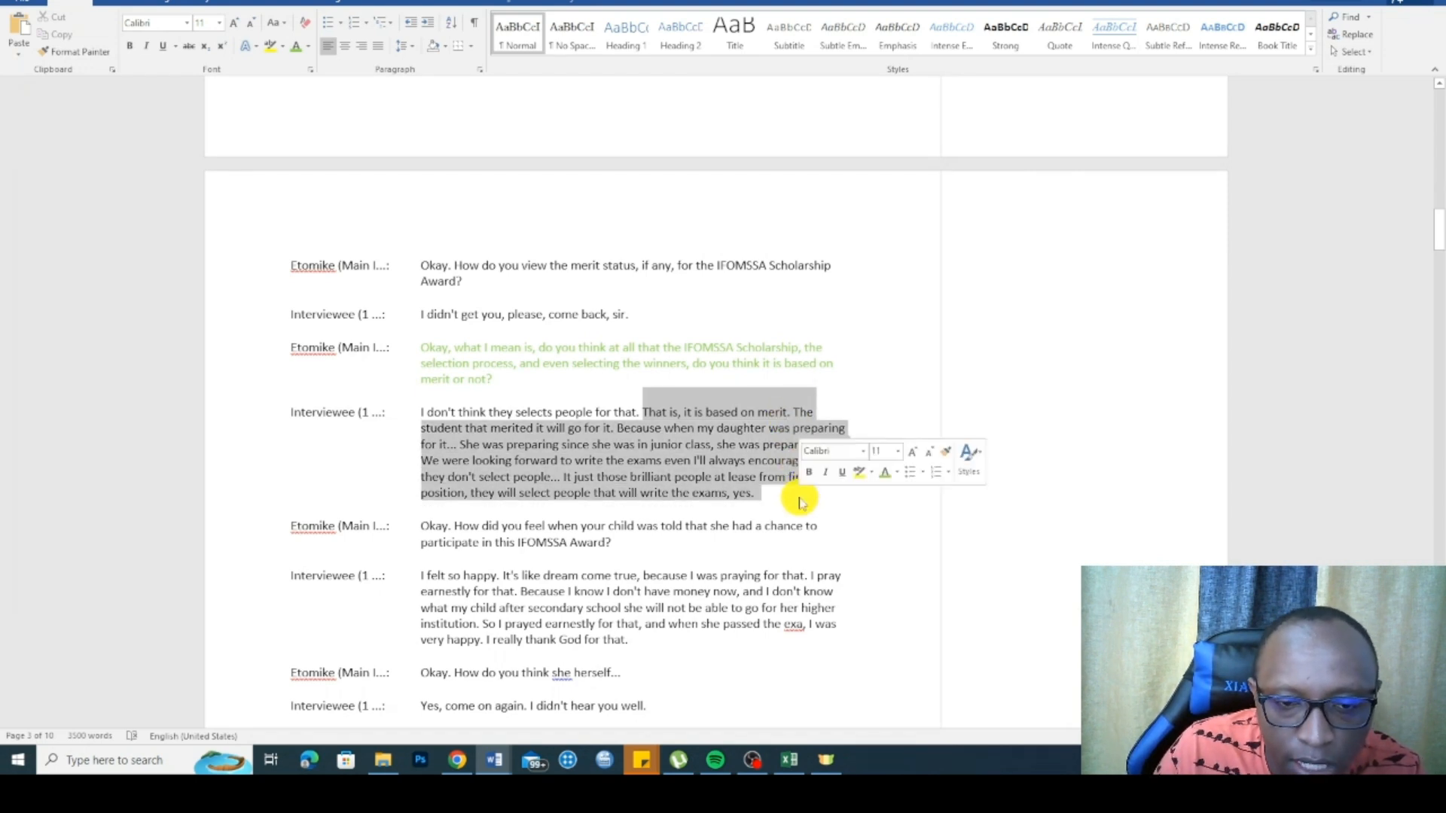
right_click(696, 423)
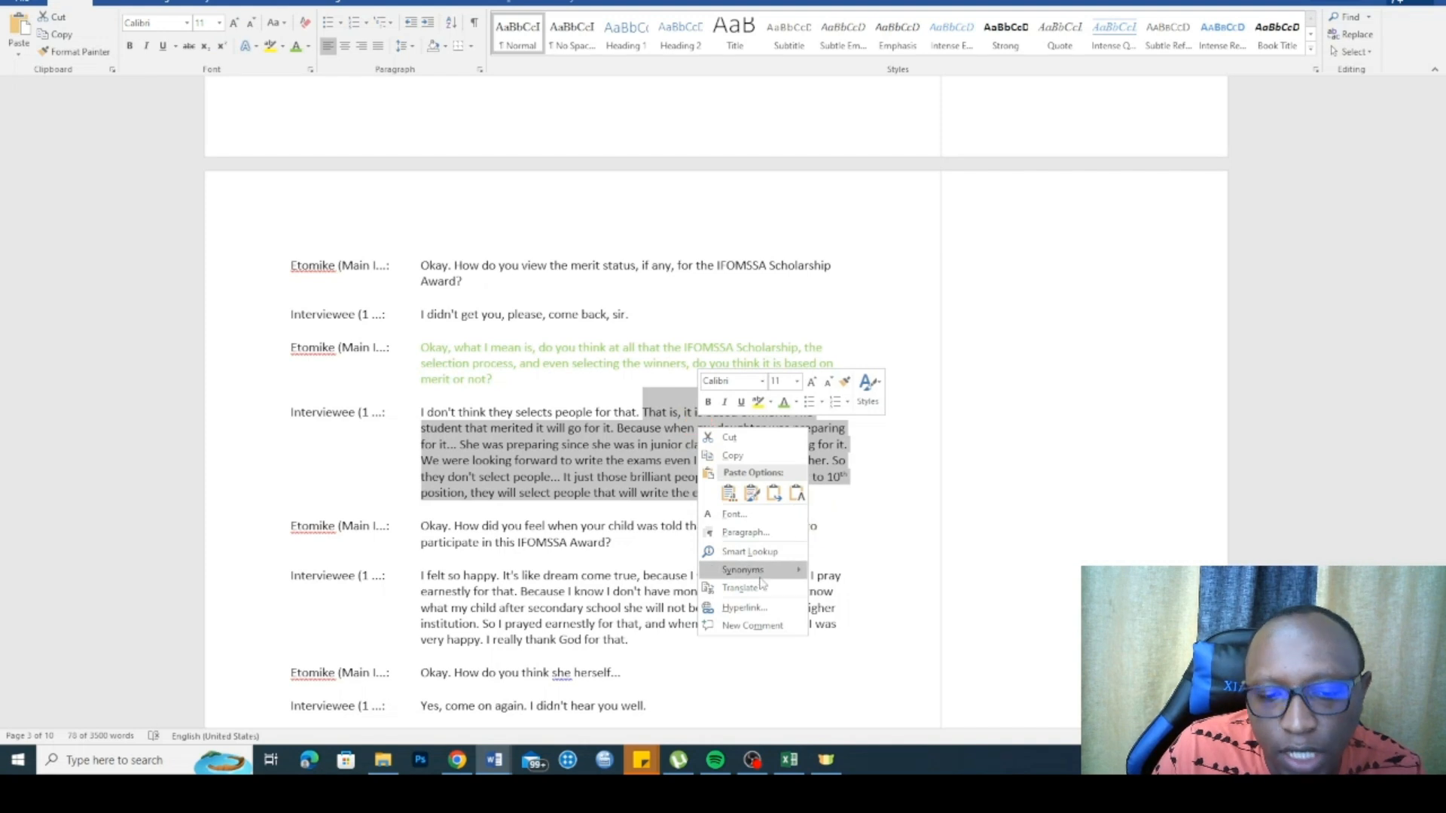
left_click(749, 625)
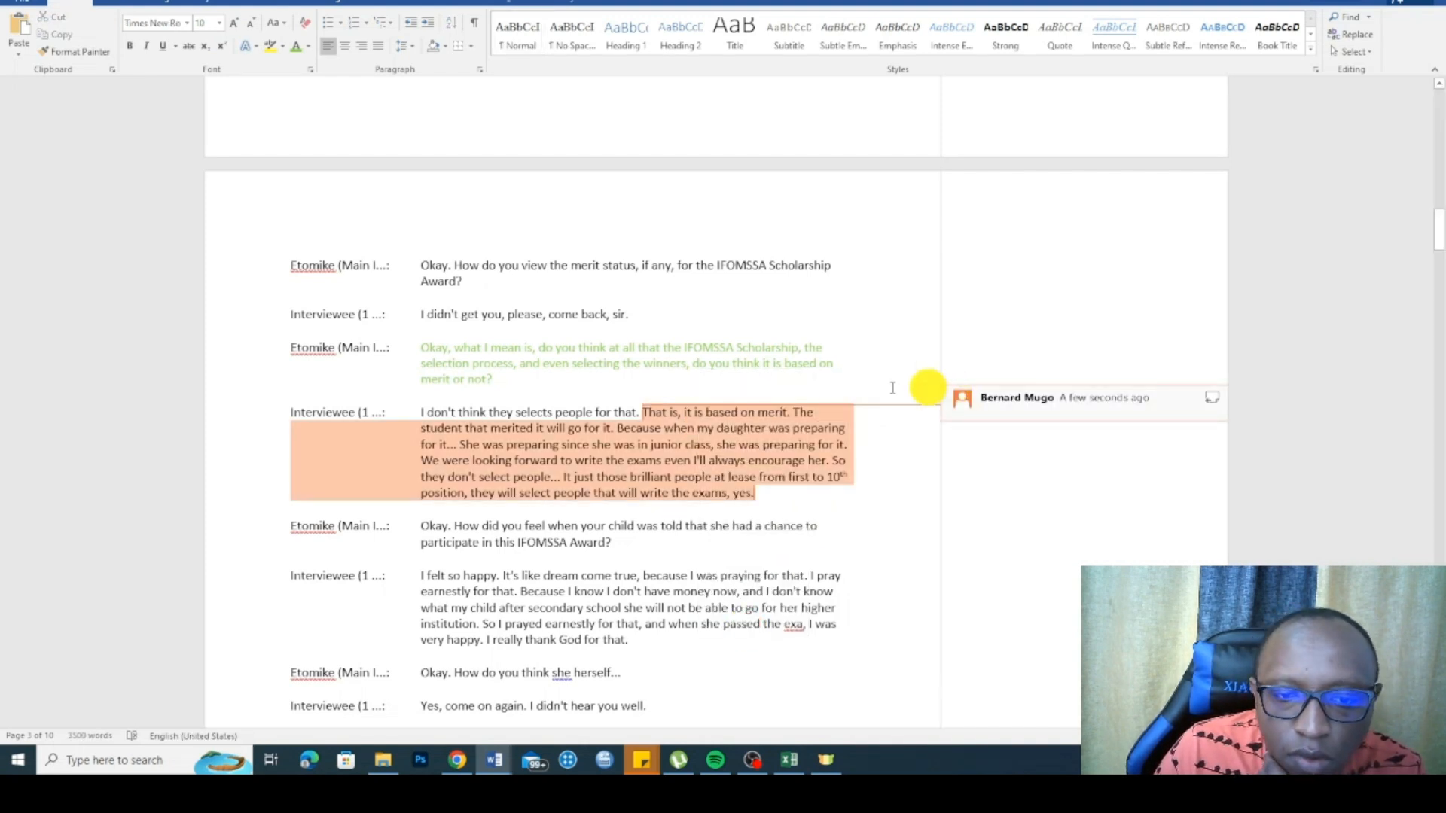
type("Bel")
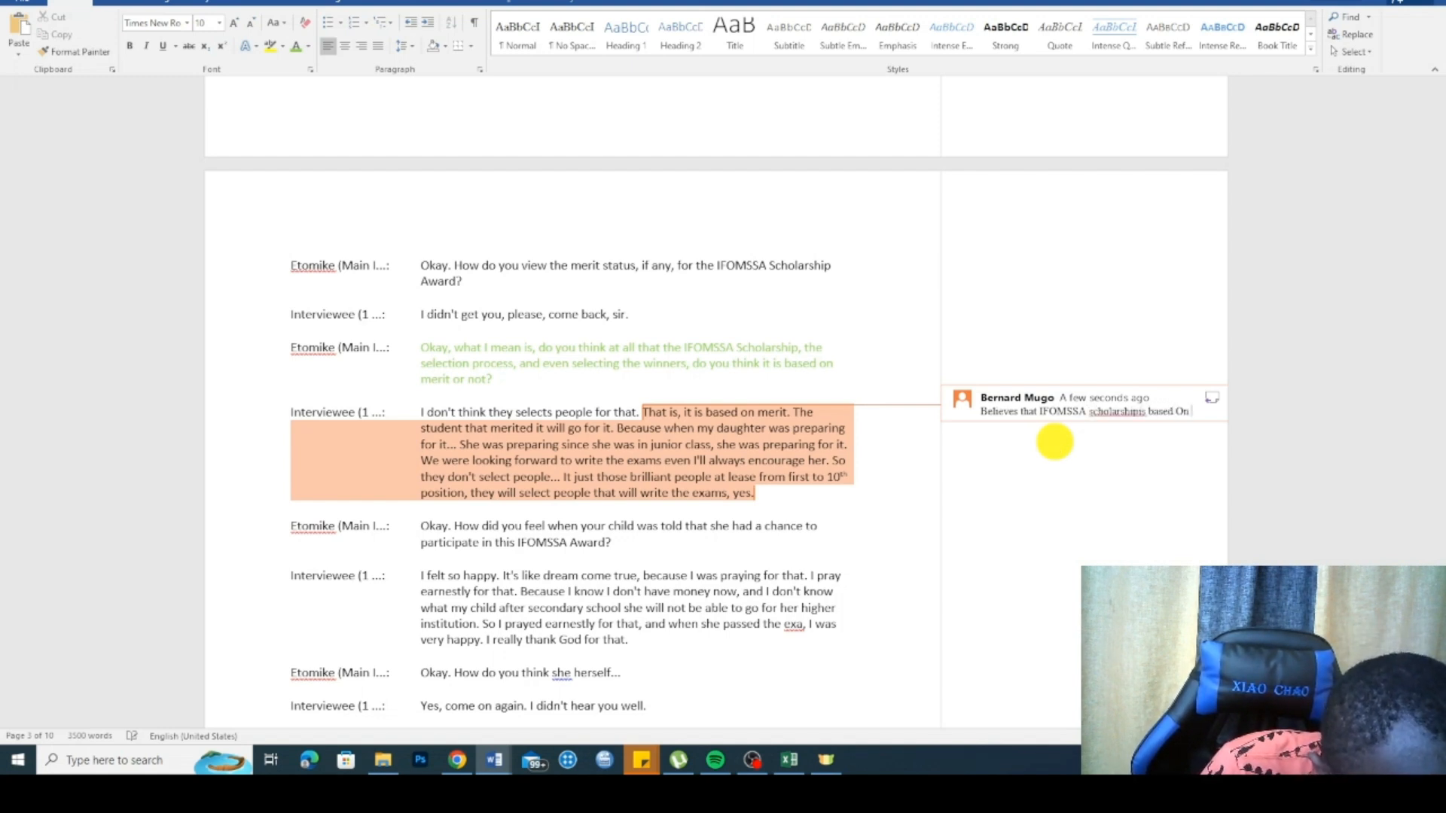
left_click(759, 502)
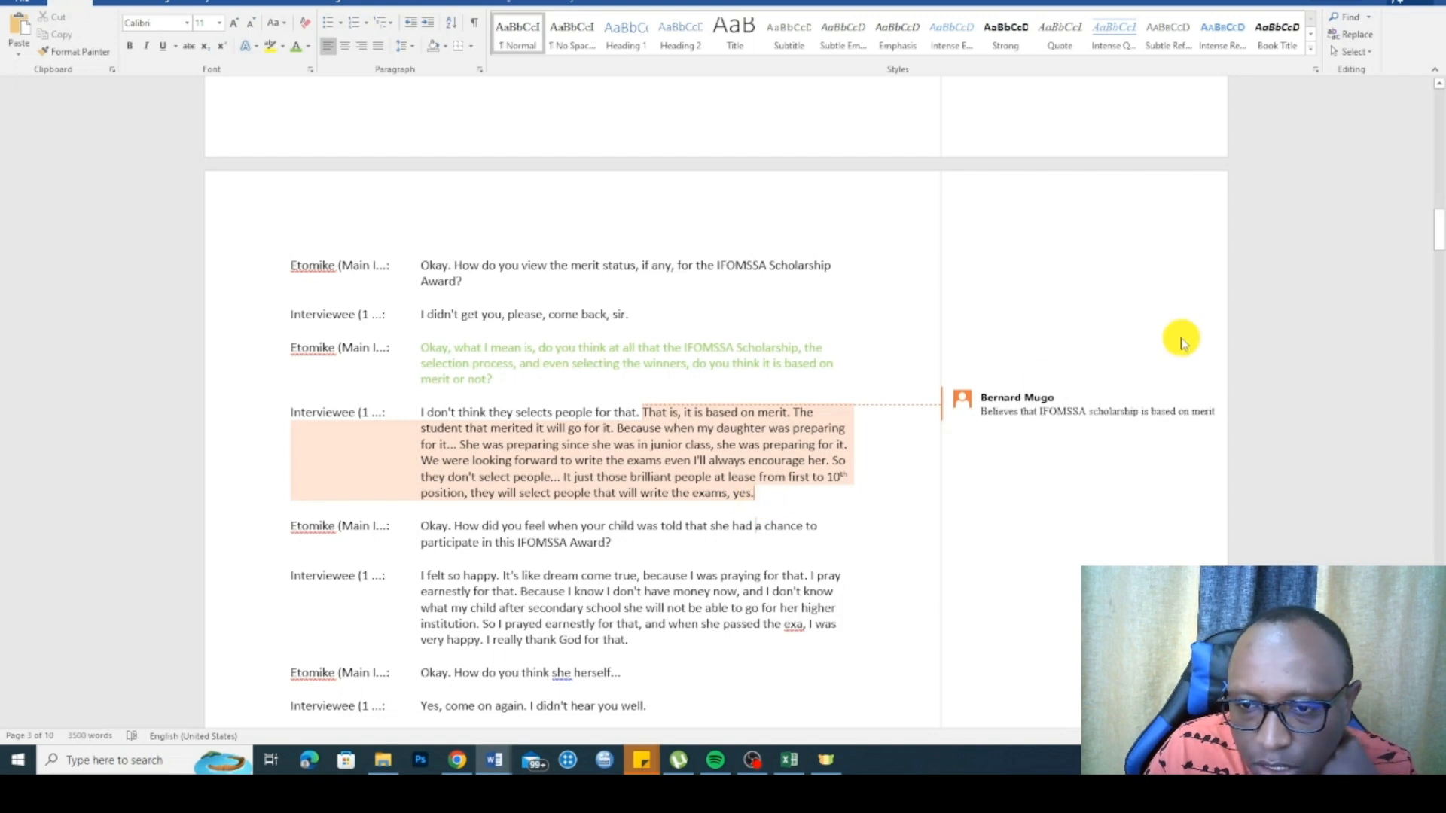
Step: Colour the interviewer's question about the parent's feelings on the child's chance to participate in the IFOMSSA Award light blue
scroll(472, 449, "down", 4)
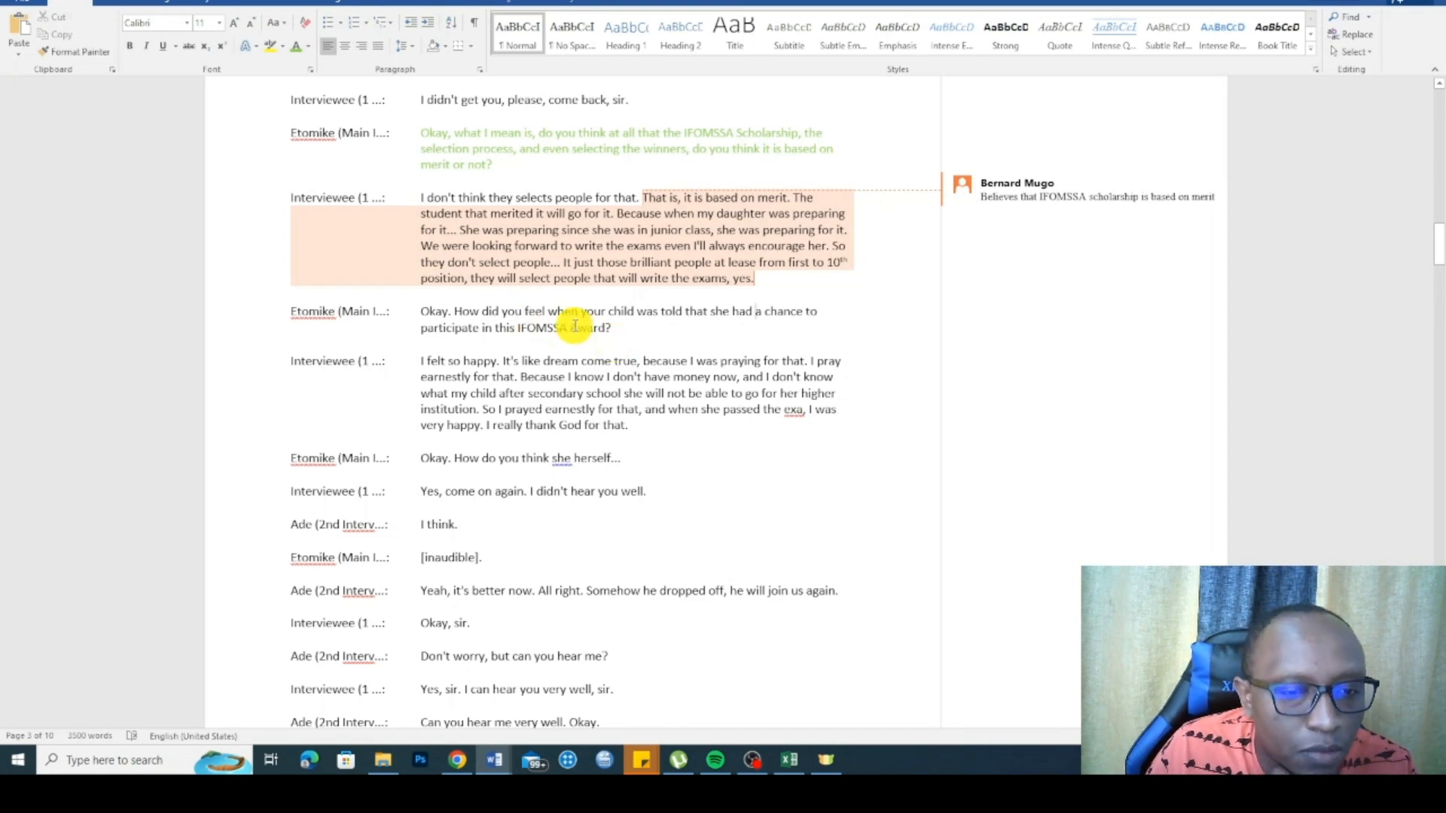
left_click_drag(614, 328, 442, 302)
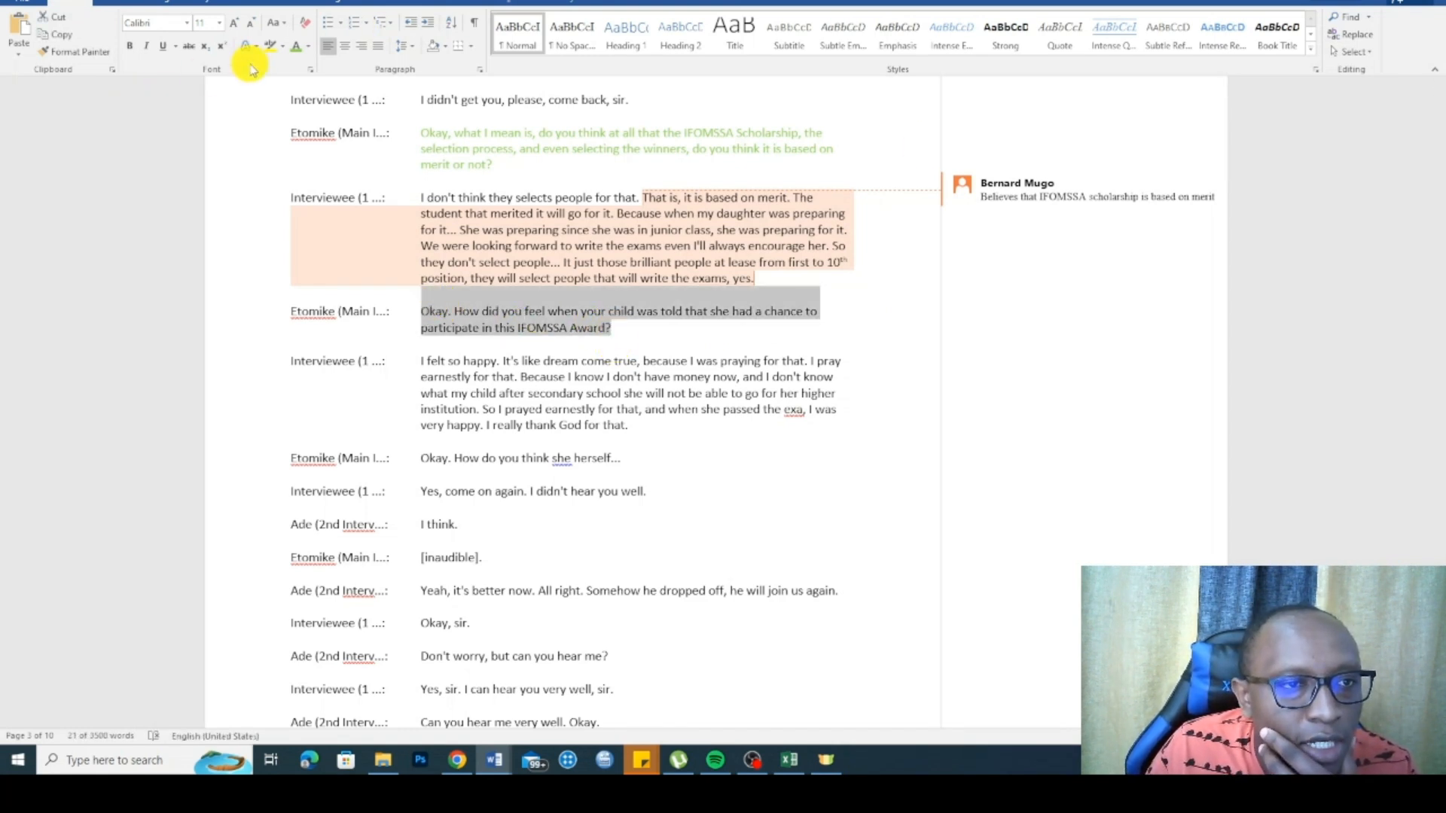
left_click(308, 46)
left_click(372, 183)
left_click(542, 415)
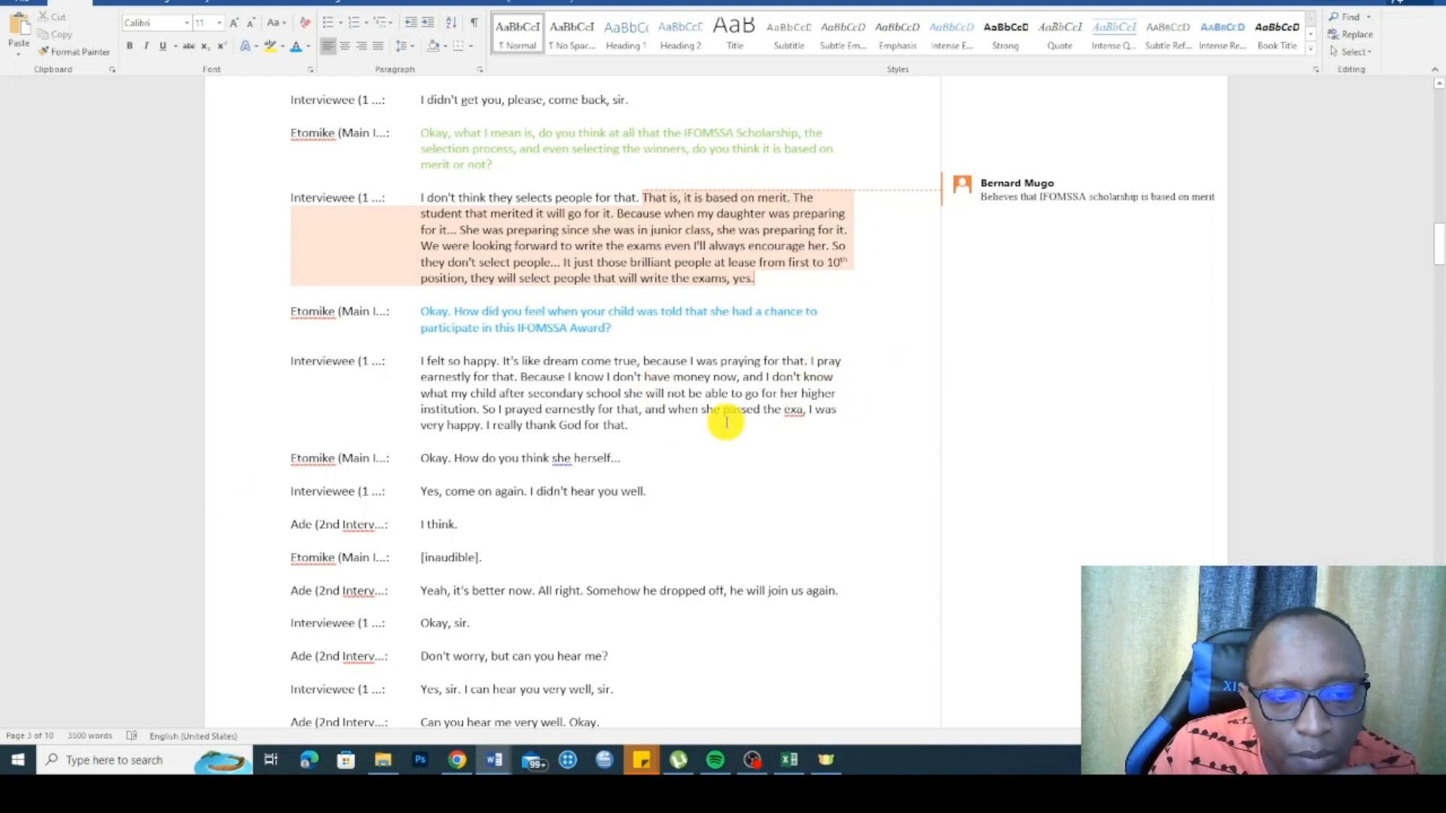
Step: Comment on the passage from "I felt so happy" to "I was very happy" with "Overjoyed"
left_click(428, 363)
left_click_drag(424, 359, 484, 423)
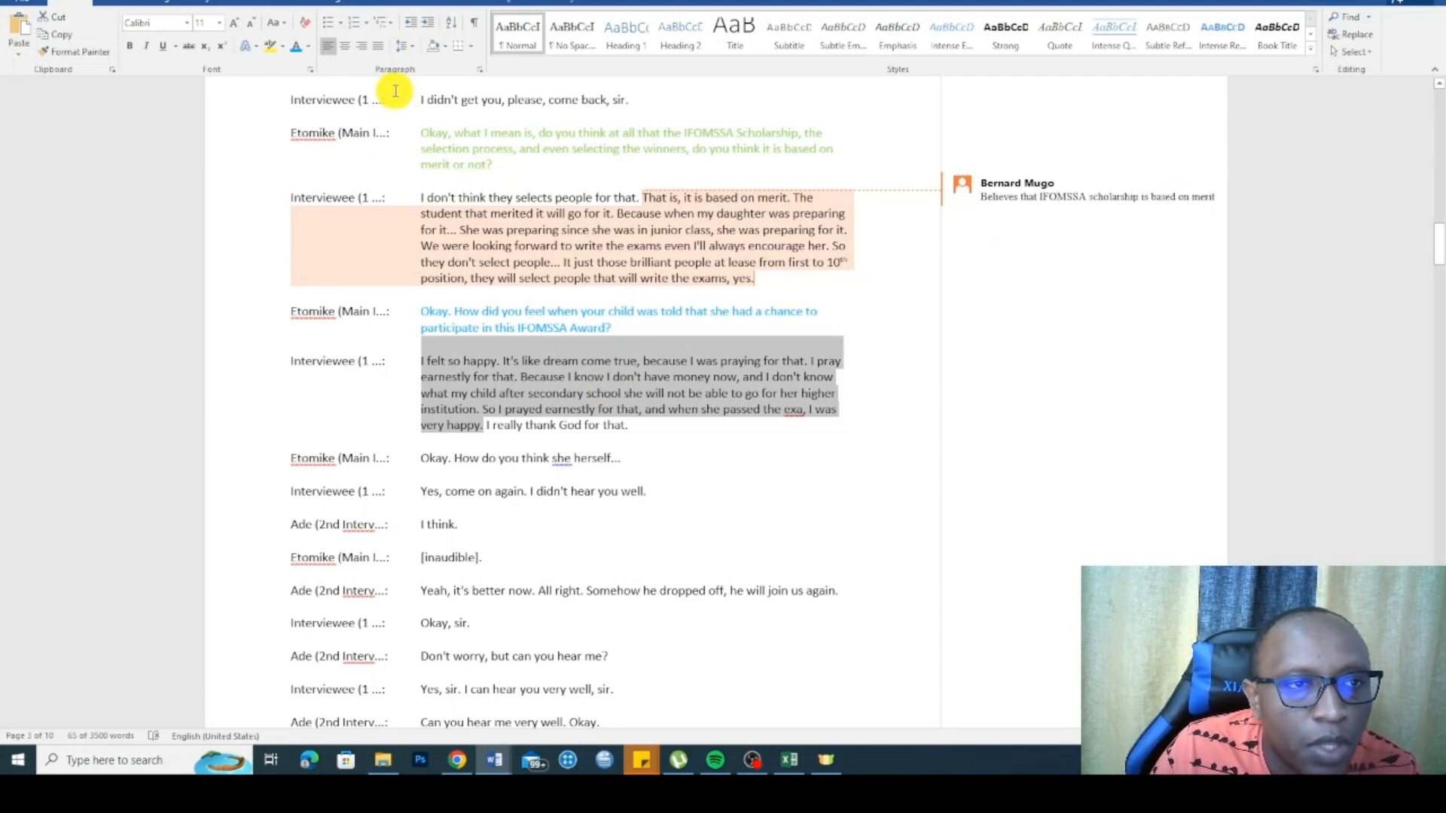
right_click(552, 384)
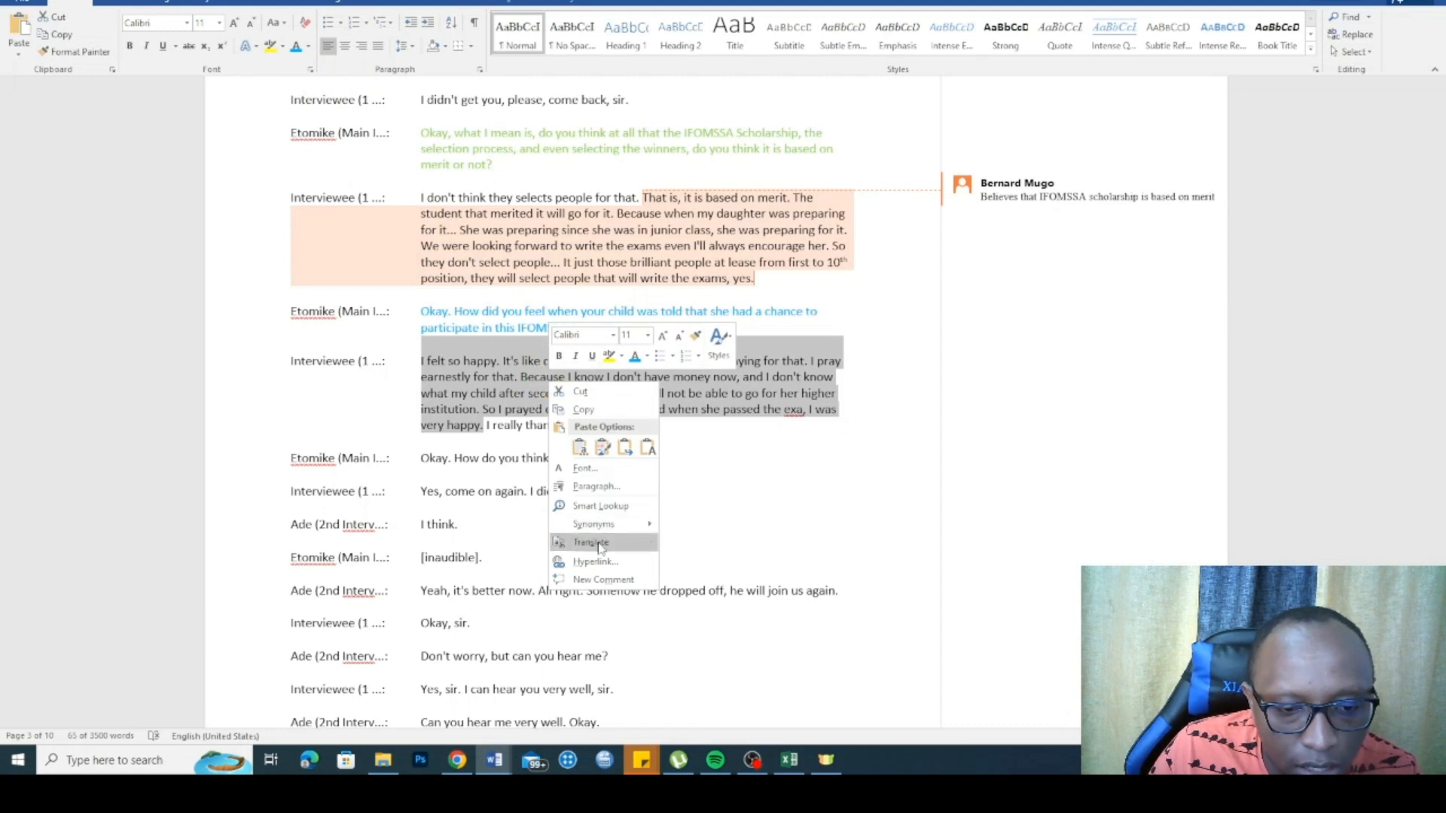
left_click(600, 581)
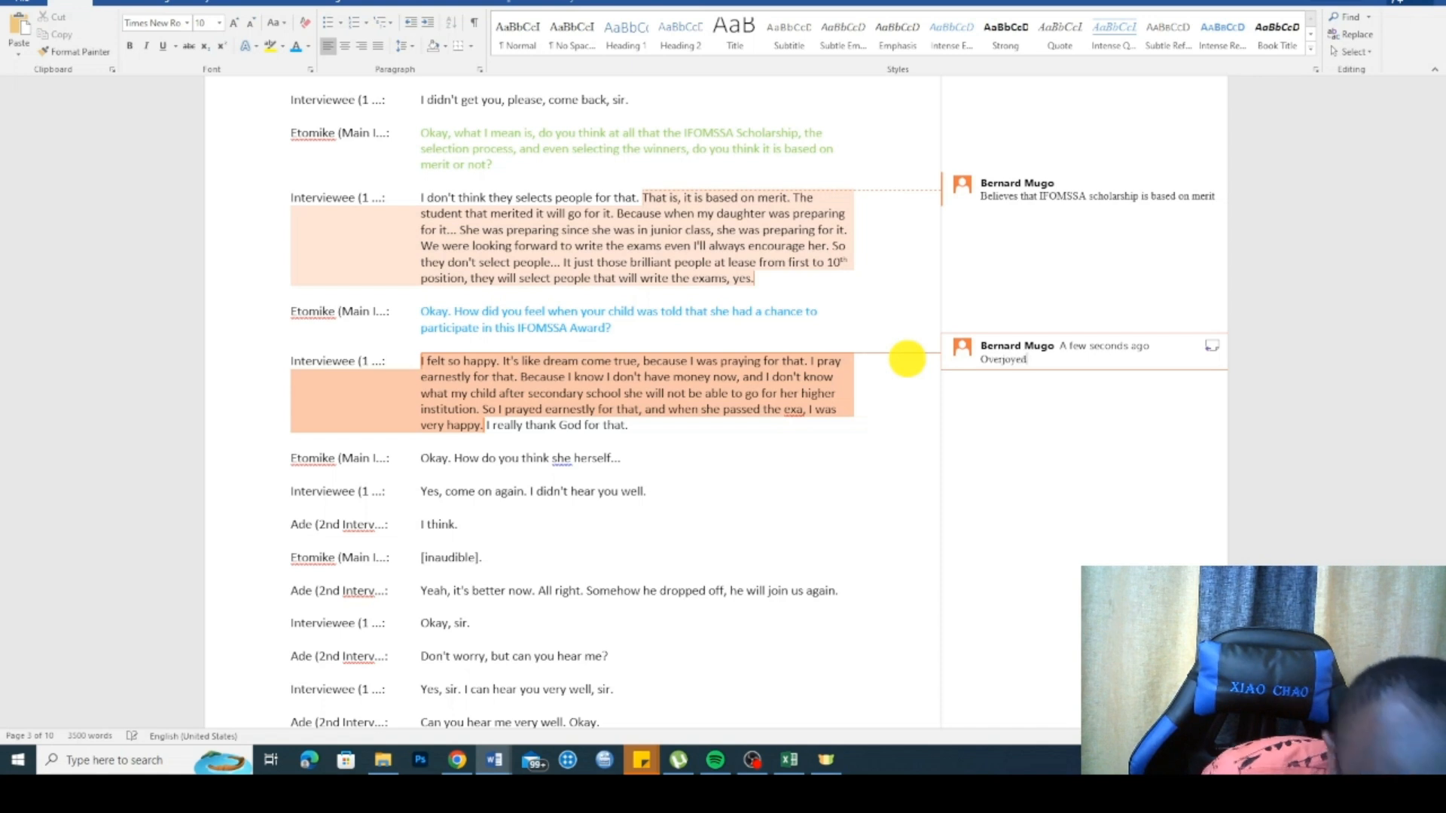
left_click(685, 477)
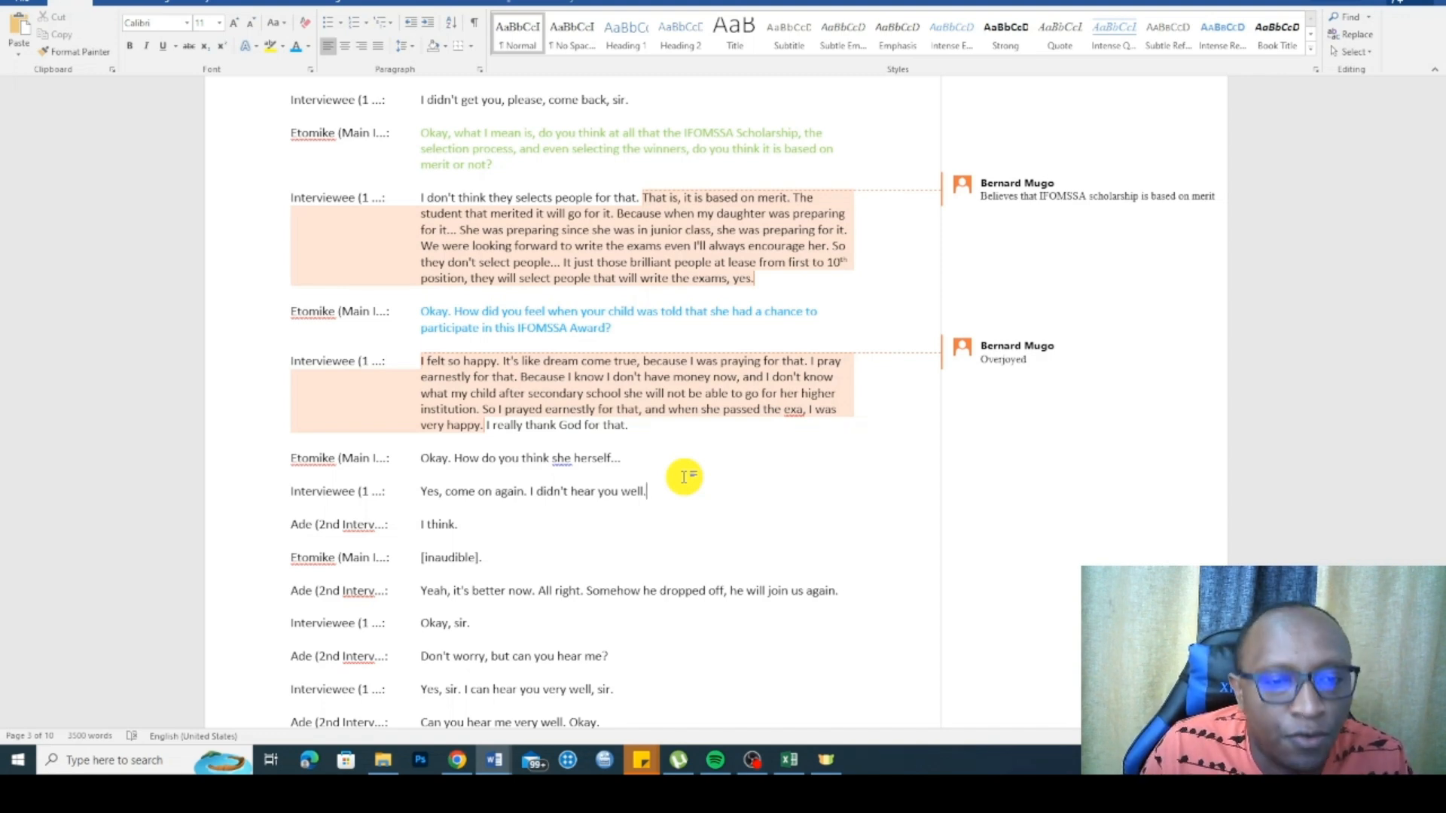
Step: Look through the rest of the working transcript to examine the questions and answers that still need coding
scroll(900, 343, "up", 10)
scroll(895, 345, "up", 15)
scroll(896, 344, "down", 15)
scroll(896, 345, "down", 15)
scroll(895, 345, "down", 15)
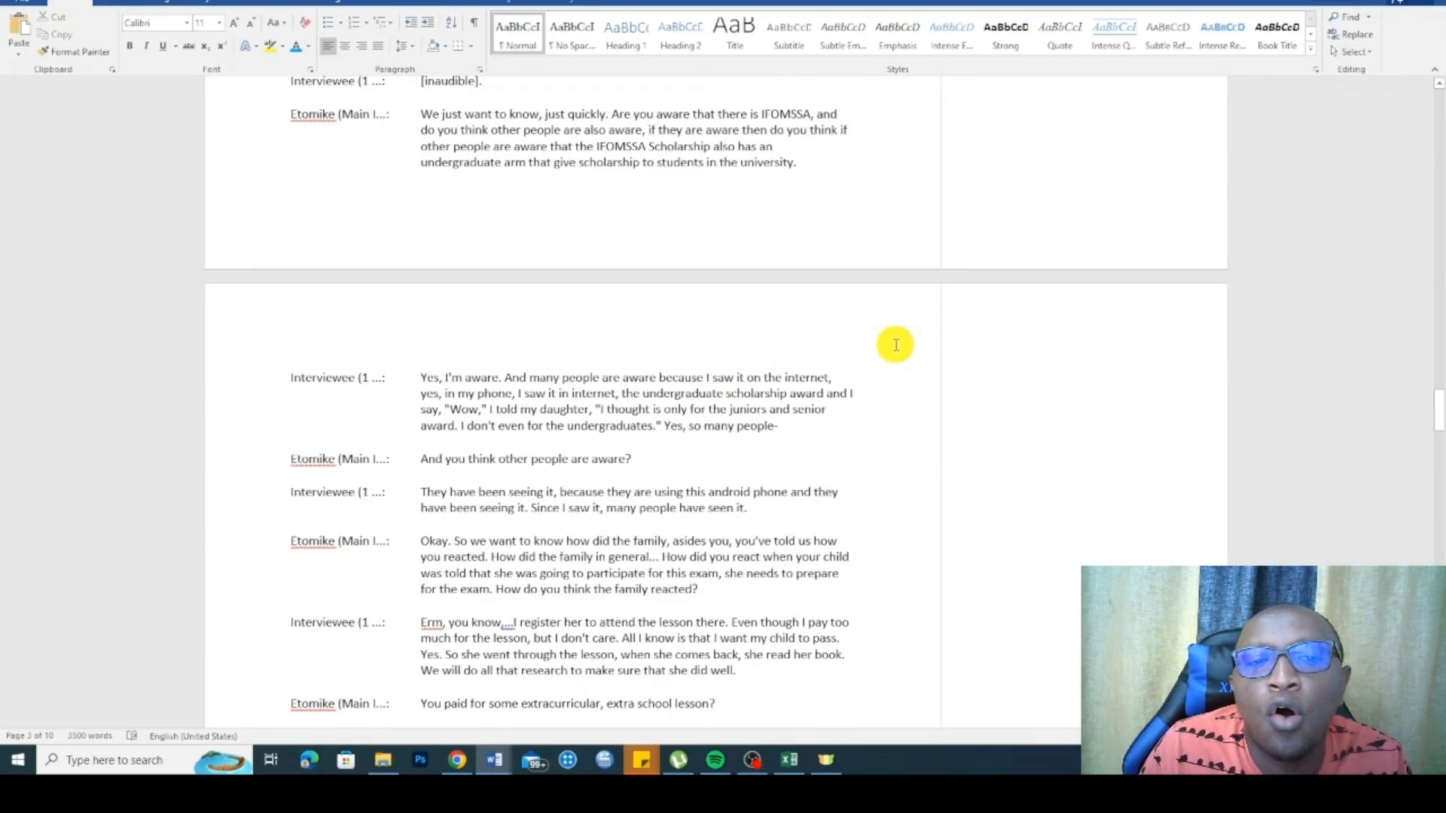
scroll(896, 345, "down", 15)
scroll(896, 345, "down", 15)
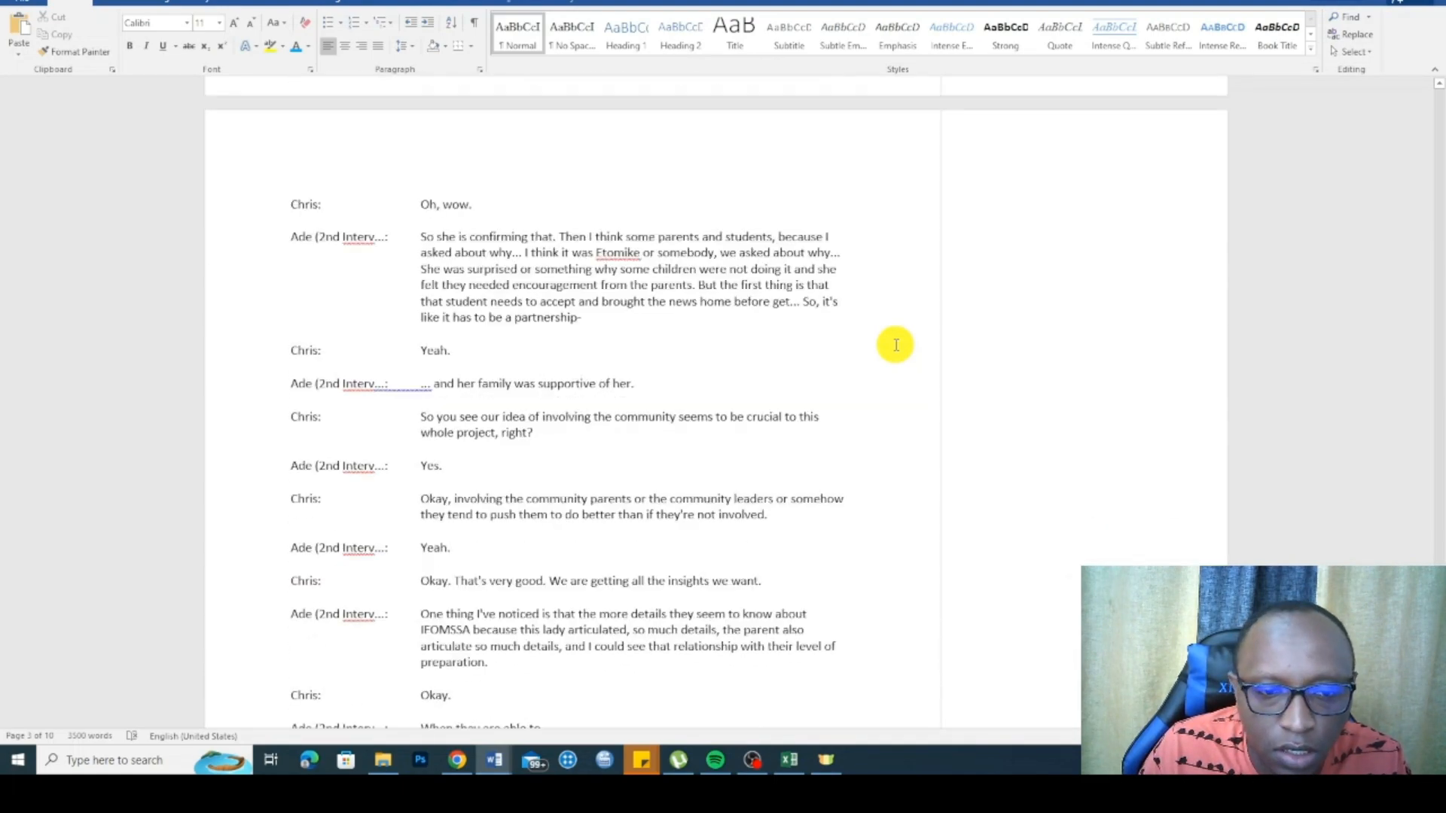
scroll(895, 345, "down", 5)
scroll(896, 345, "up", 20)
scroll(896, 345, "up", 20)
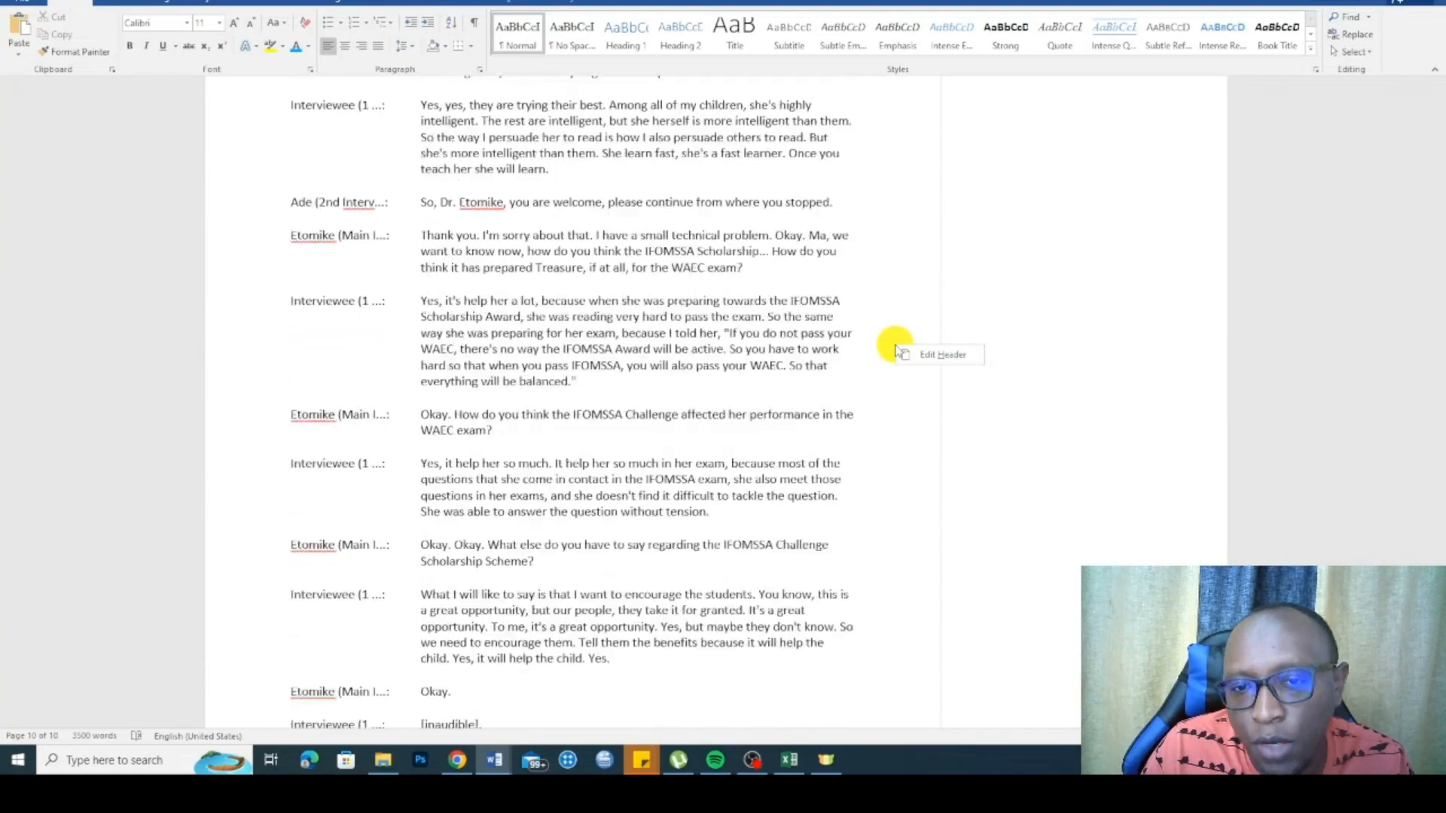
Step: Switch to the fully coded copy of the transcript and review its coloured questions, highlighted answers and code comments
scroll(896, 350, "up", 20)
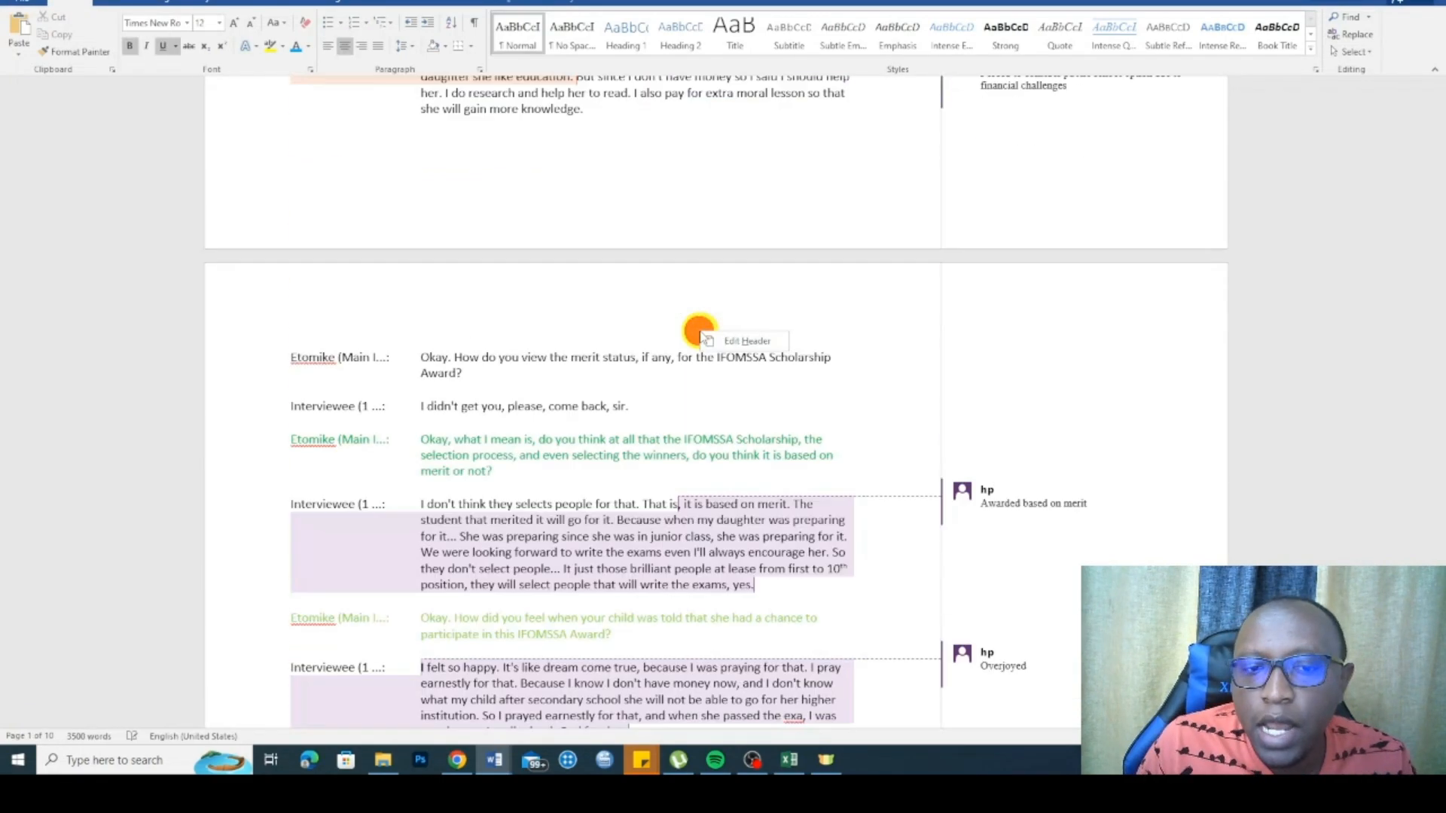
scroll(702, 332, "down", 8)
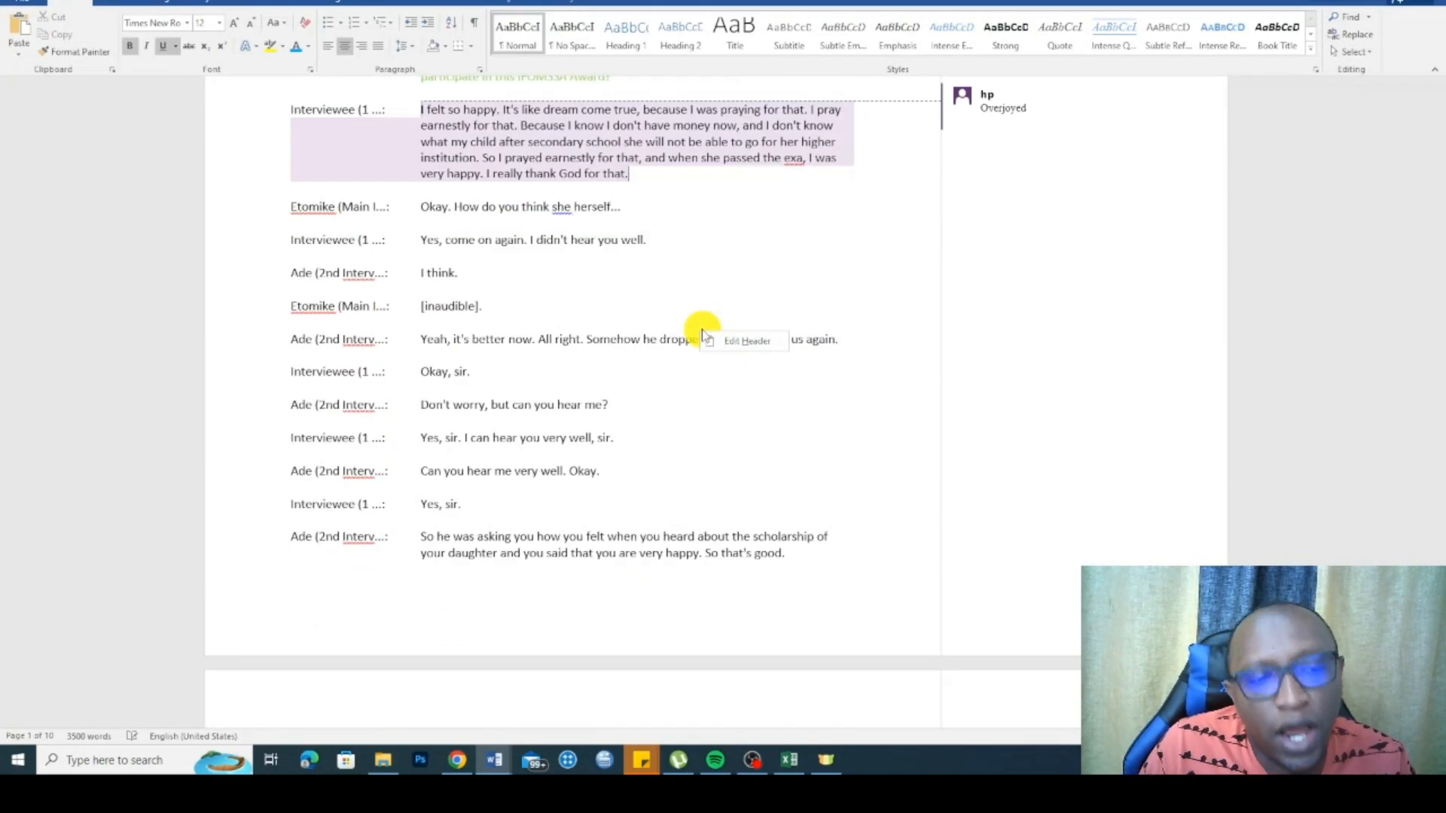
scroll(702, 333, "up", 5)
scroll(702, 333, "down", 20)
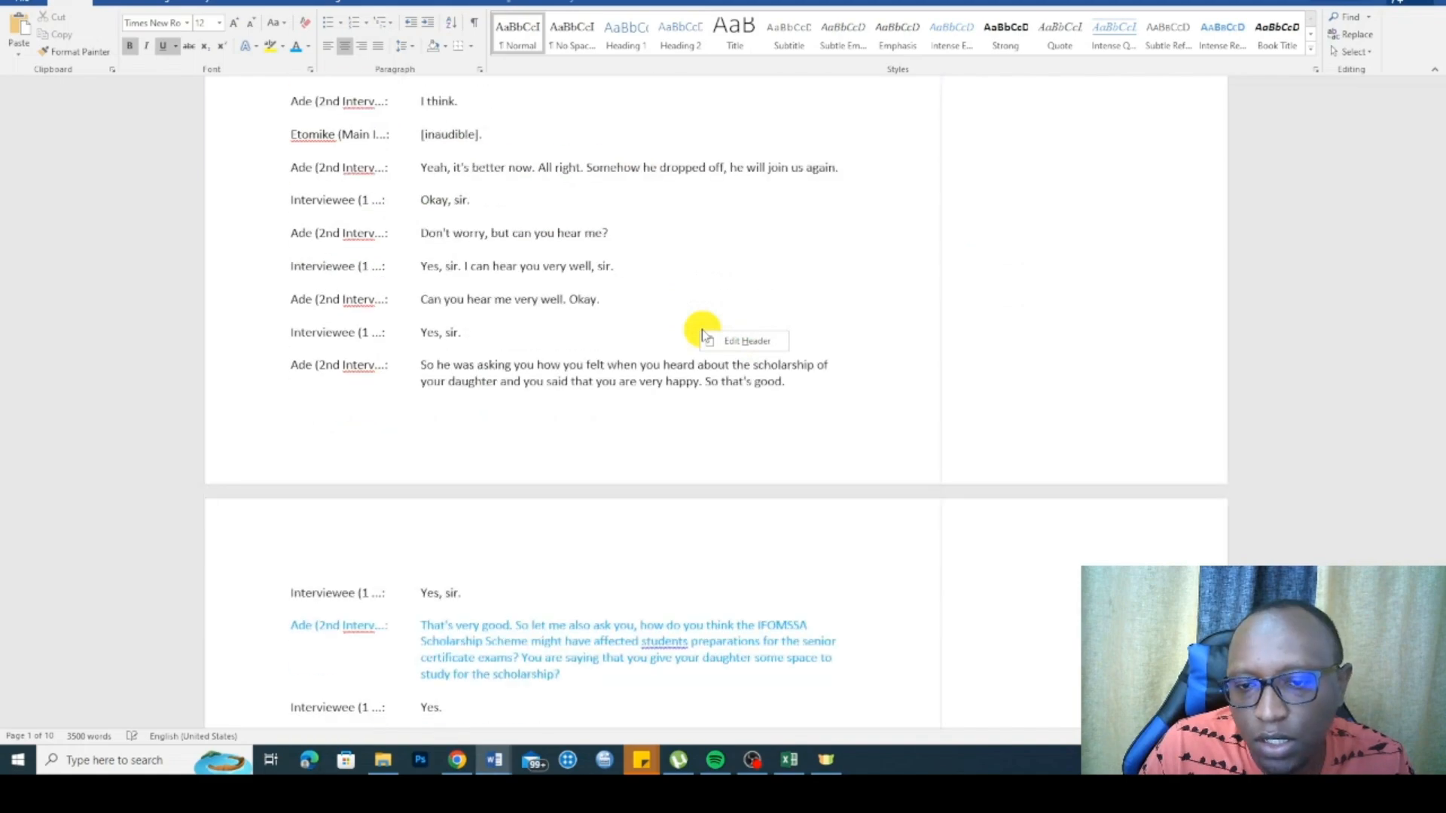
scroll(702, 334, "up", 4)
scroll(702, 333, "down", 15)
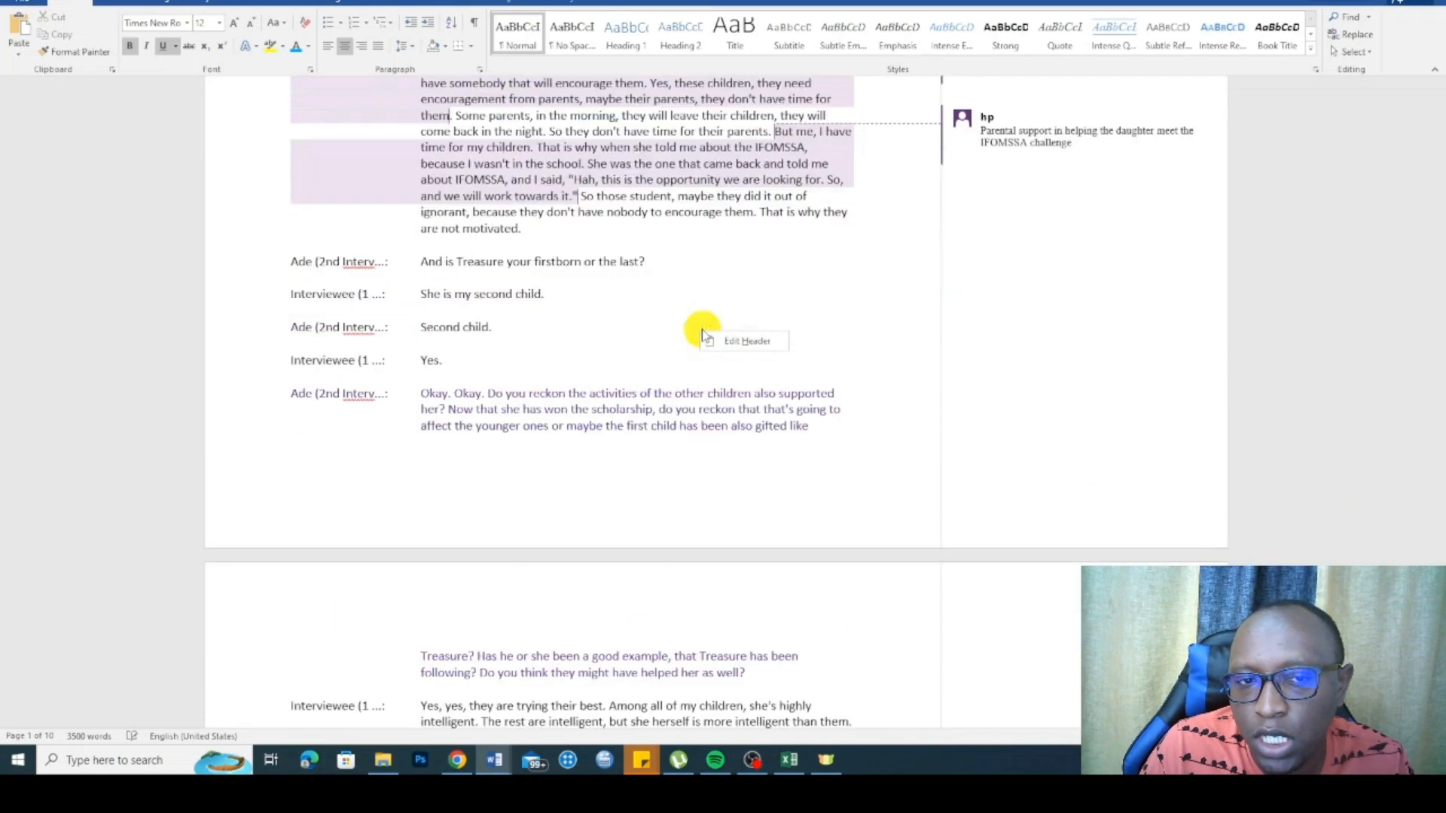
scroll(702, 333, "down", 15)
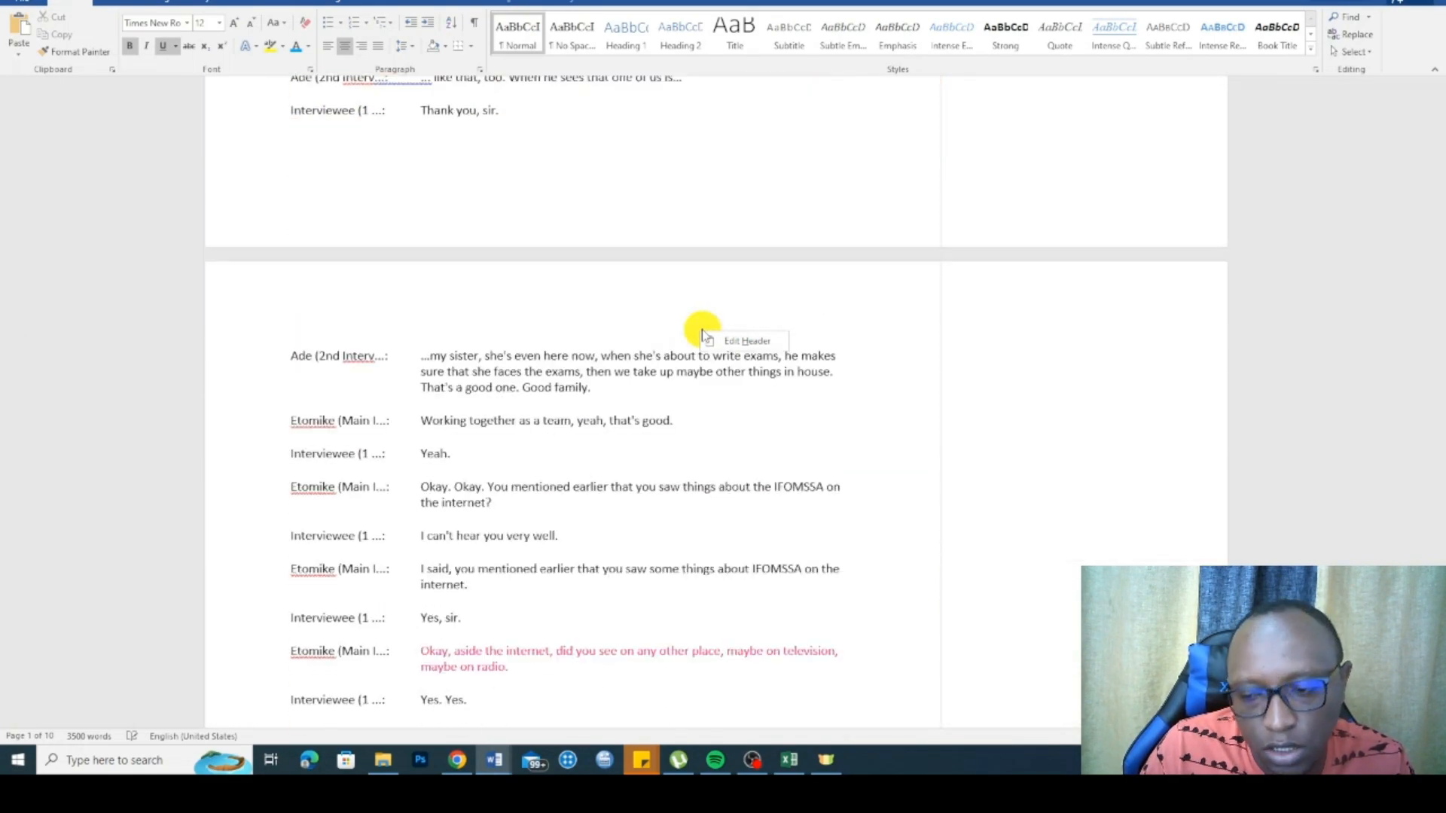
scroll(701, 334, "down", 20)
scroll(702, 333, "down", 15)
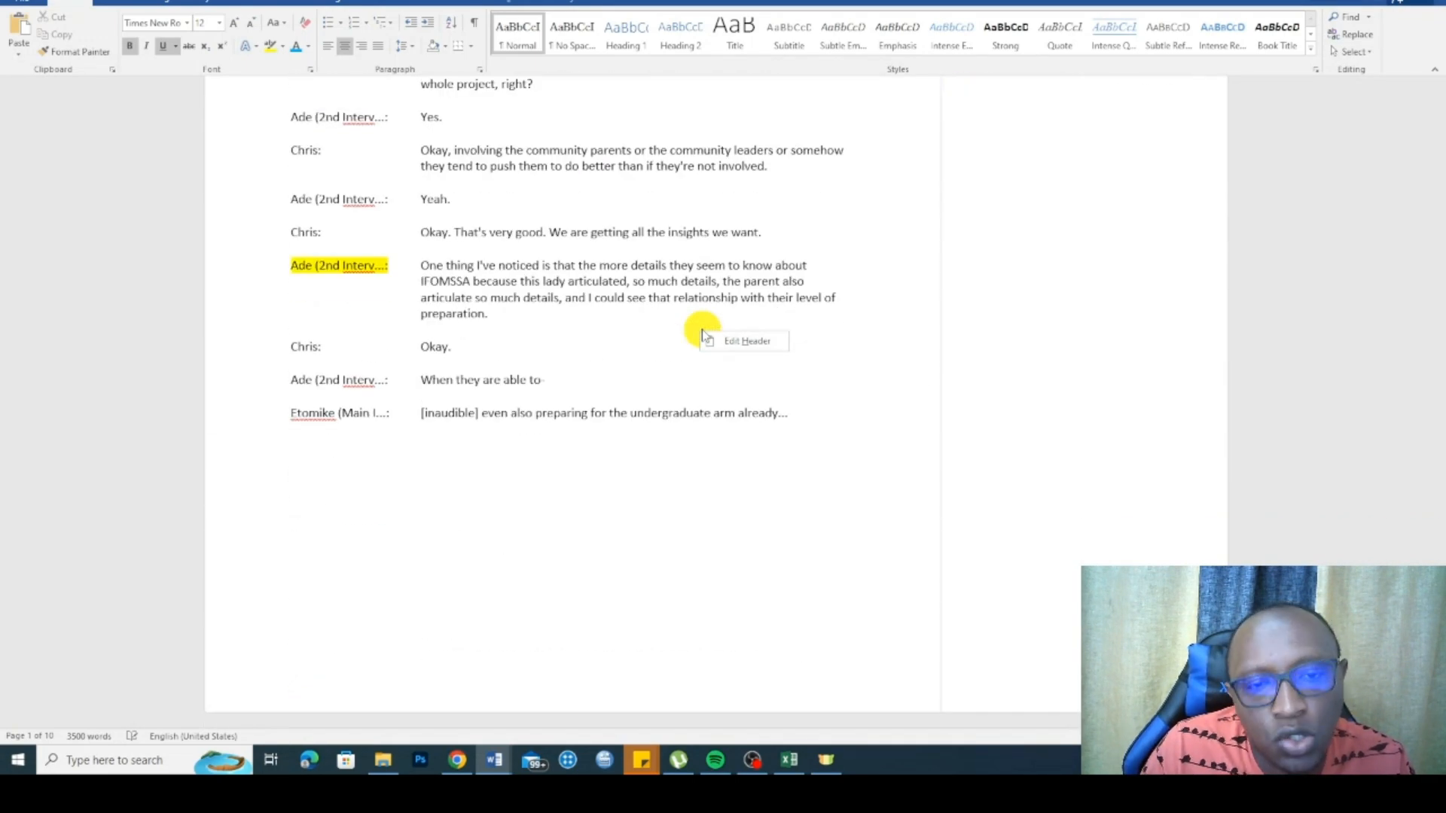
scroll(702, 333, "up", 20)
scroll(702, 333, "up", 10)
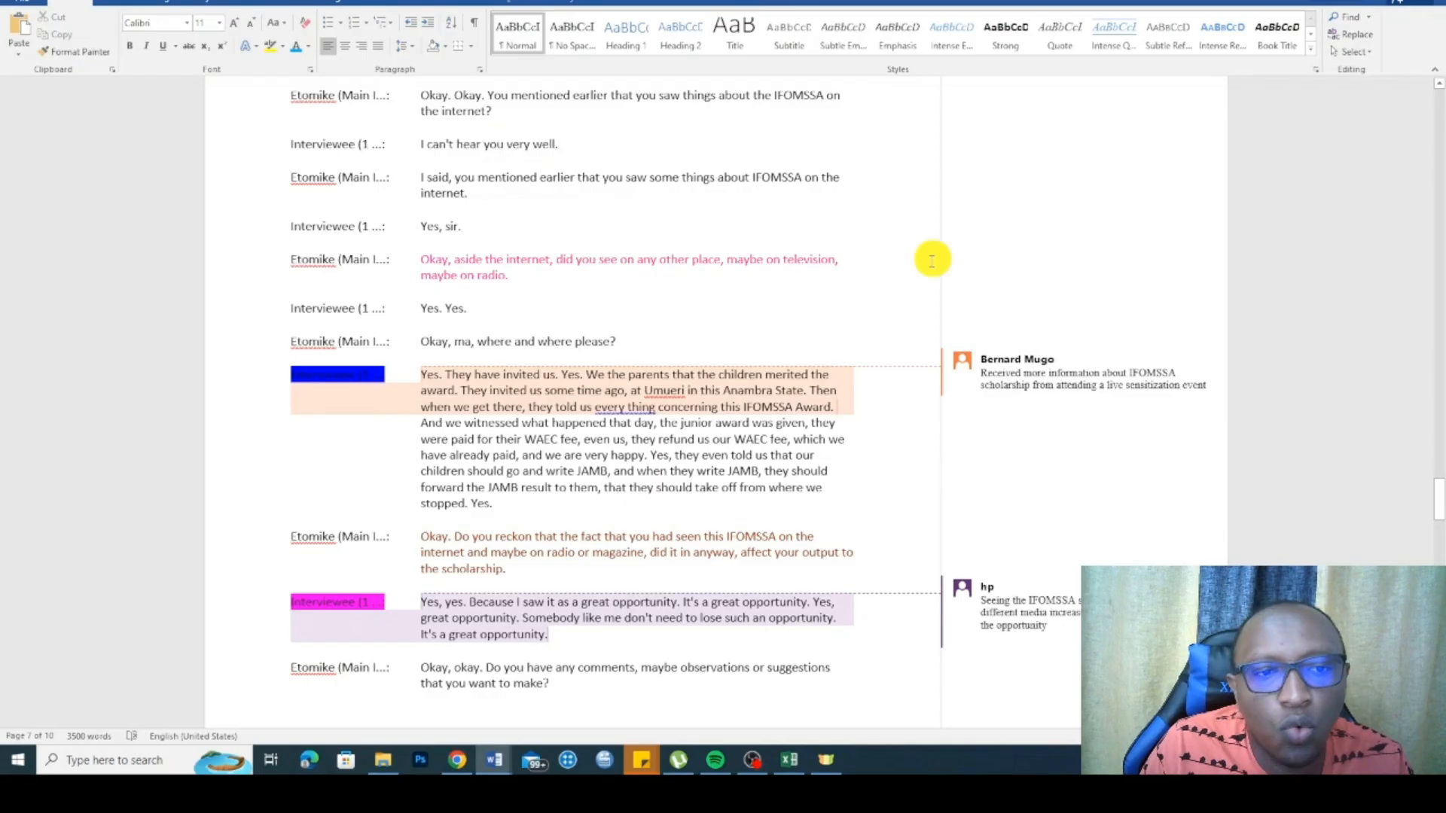
scroll(756, 355, "up", 10)
scroll(756, 354, "up", 15)
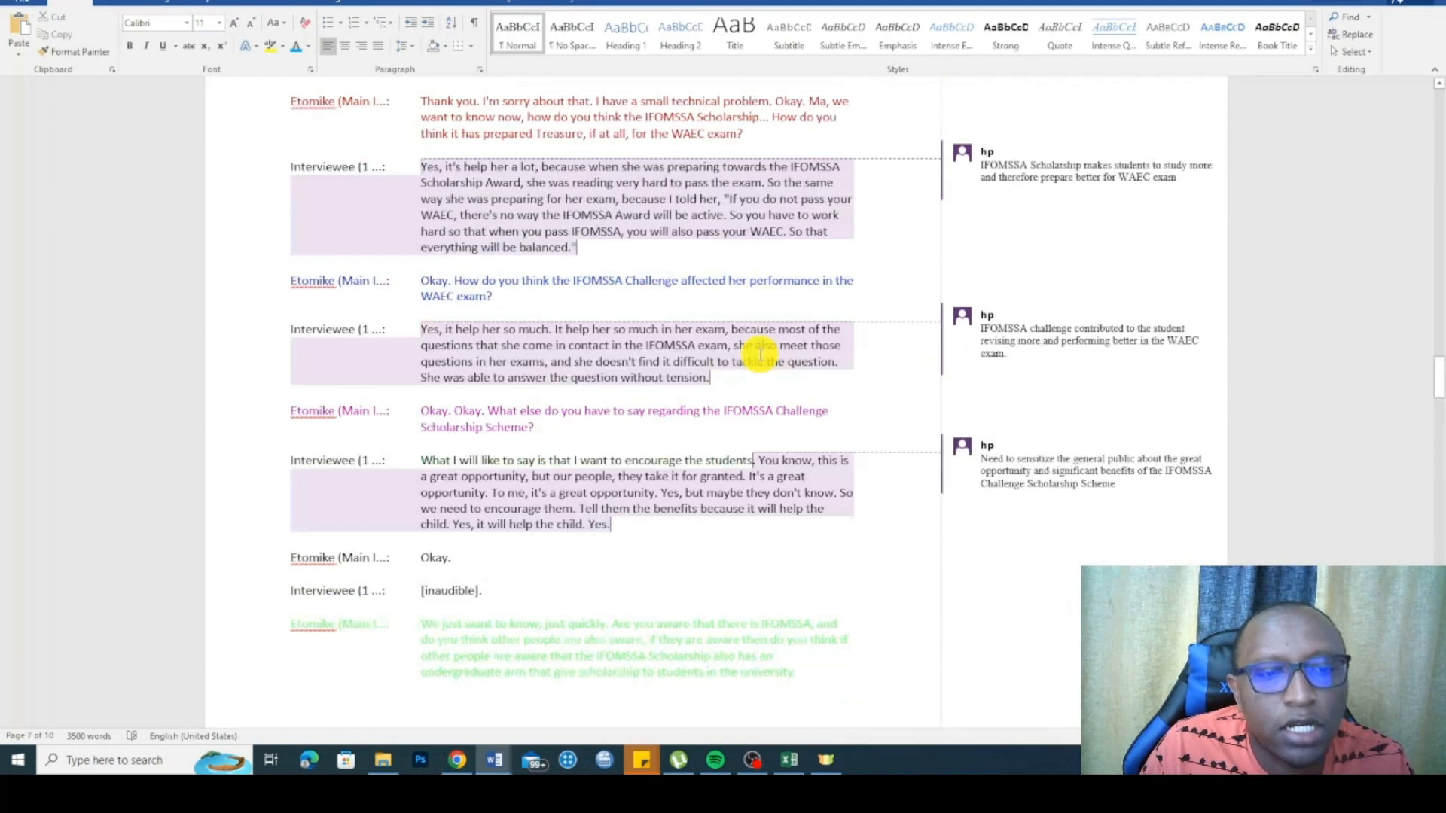
scroll(760, 354, "up", 15)
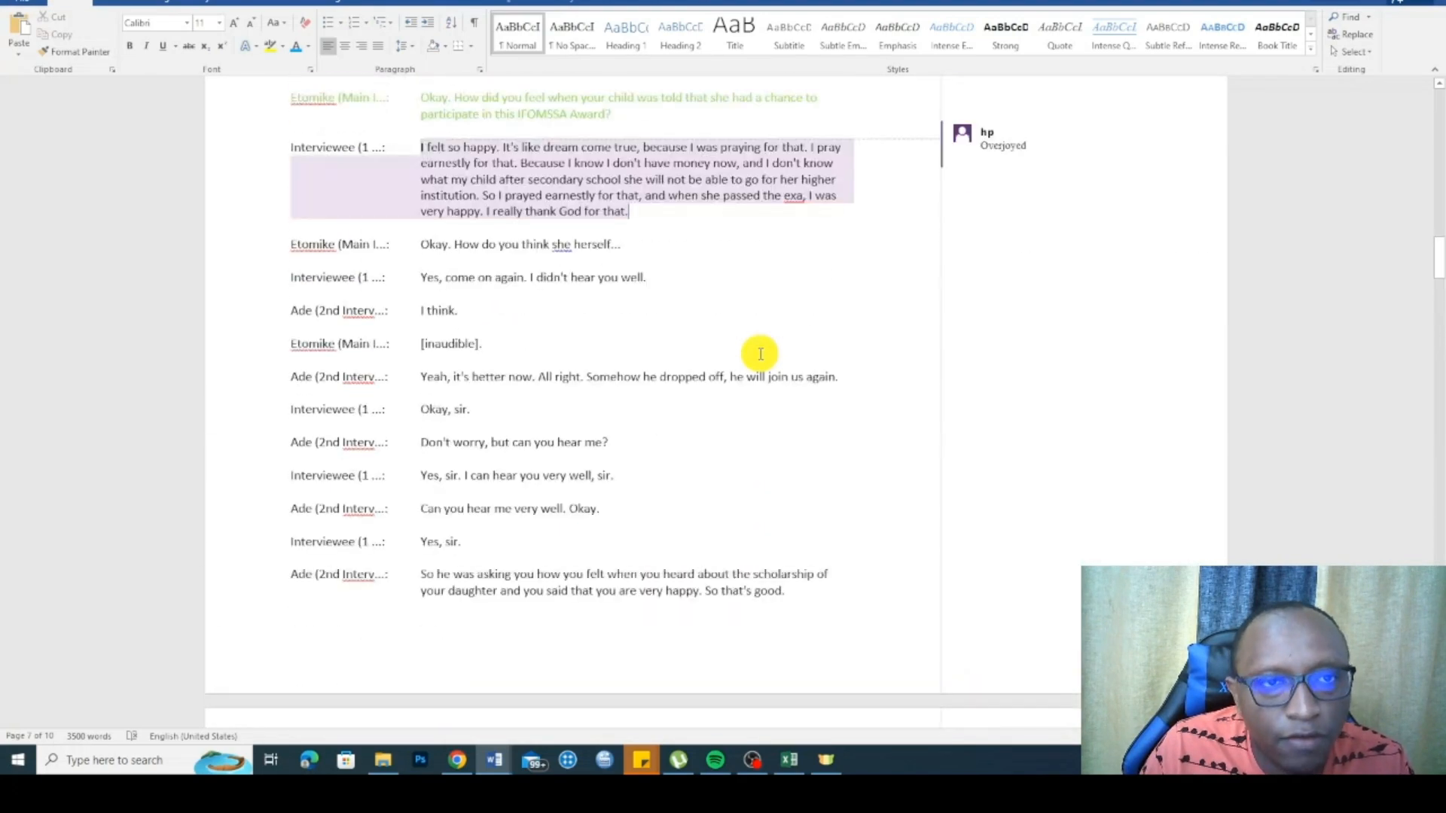
scroll(760, 354, "up", 15)
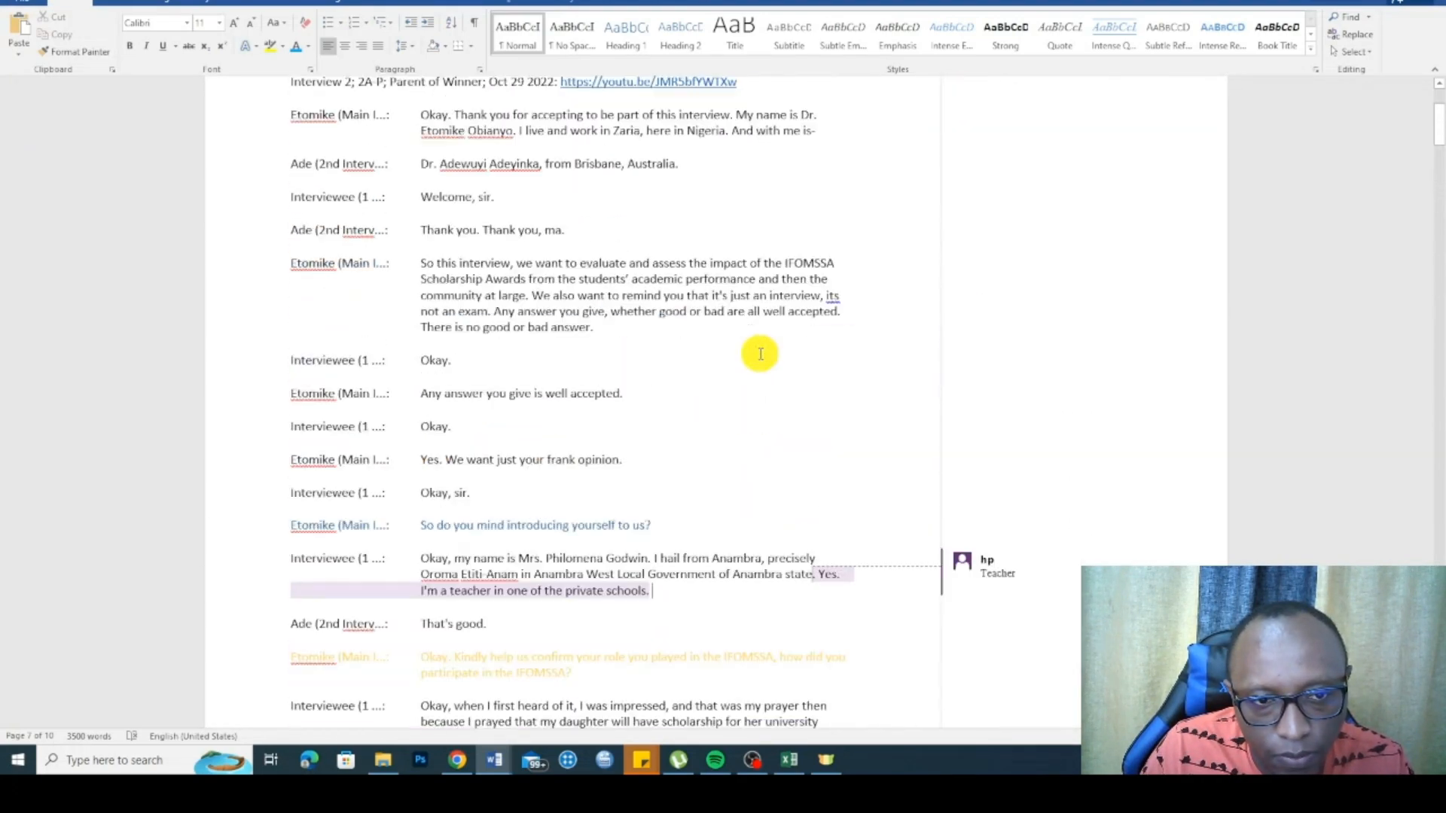
Step: Return to the working transcript and review its first coloured question and the commented answer
left_click(494, 762)
left_click(476, 699)
scroll(630, 323, "up", 12)
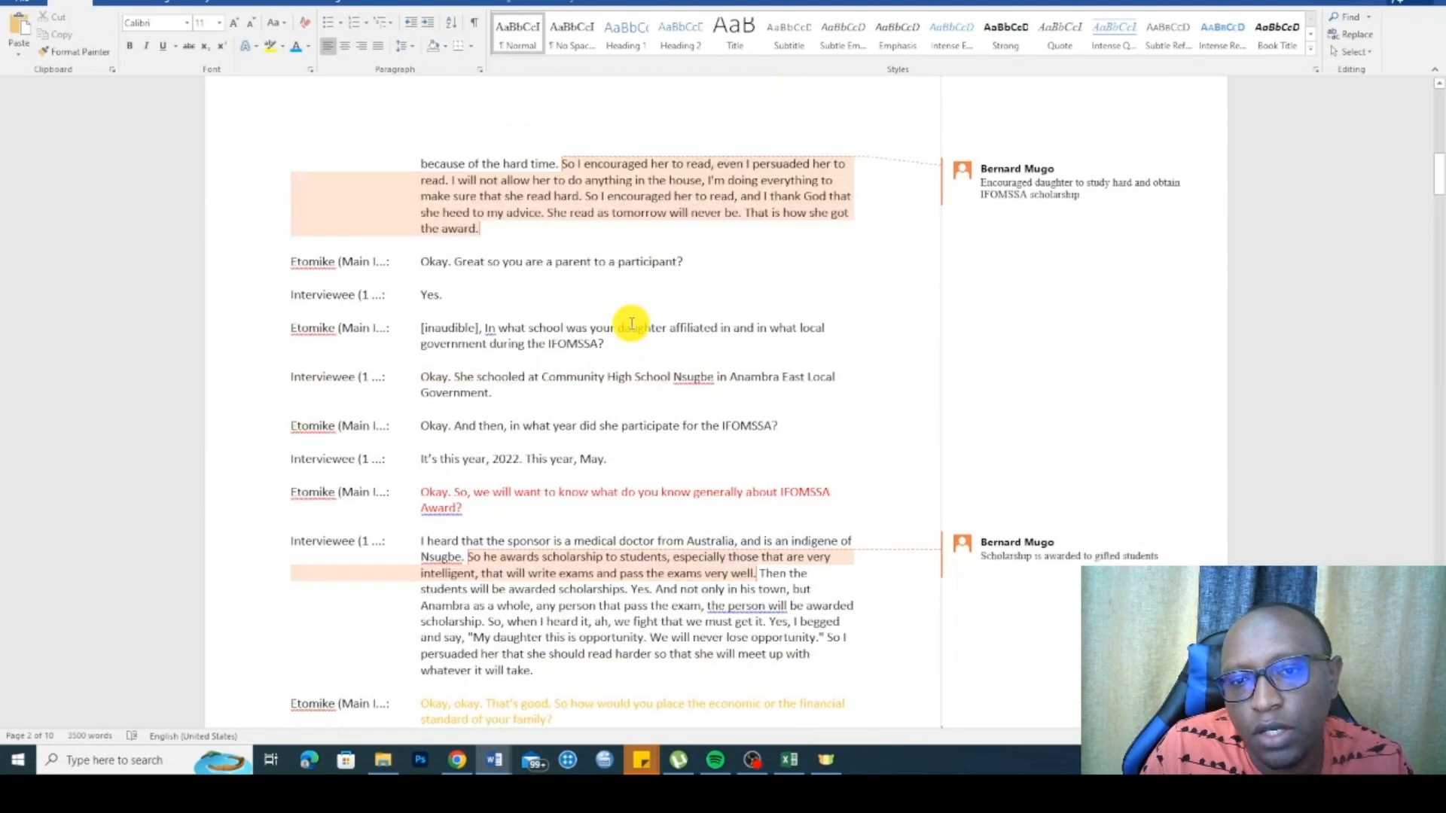
scroll(631, 324, "down", 7)
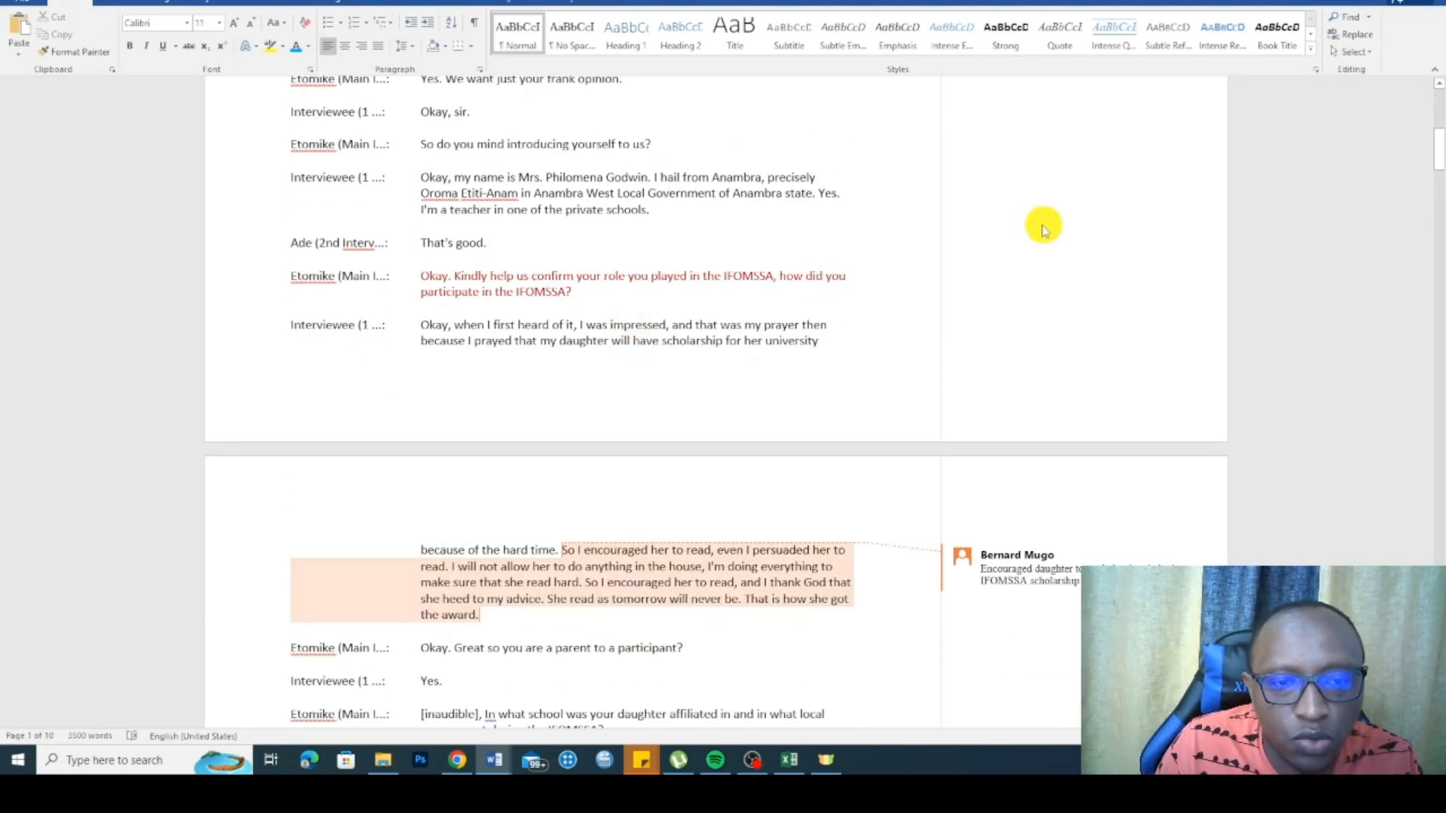
scroll(510, 430, "down", 2)
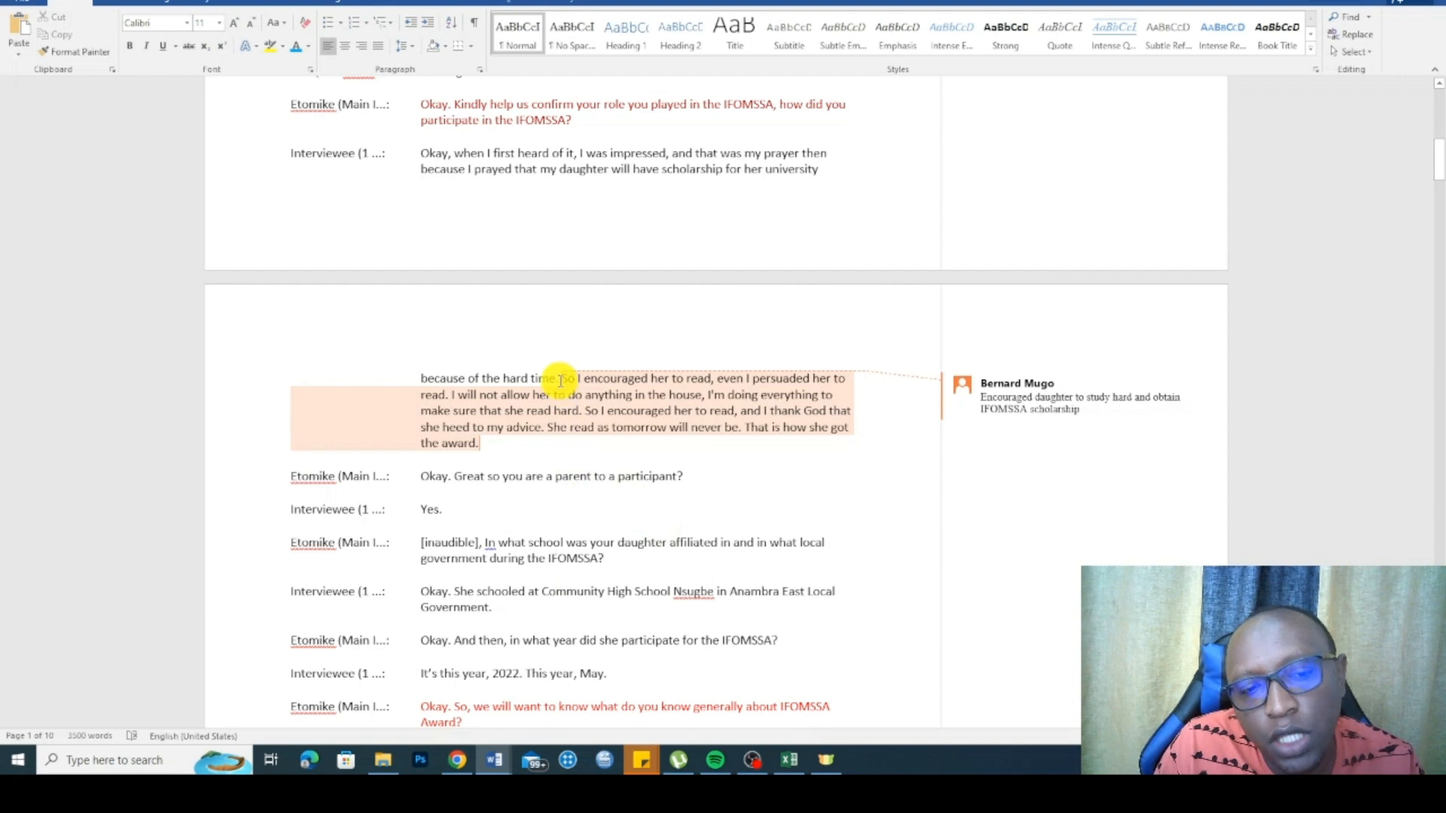
scroll(558, 346, "up", 3)
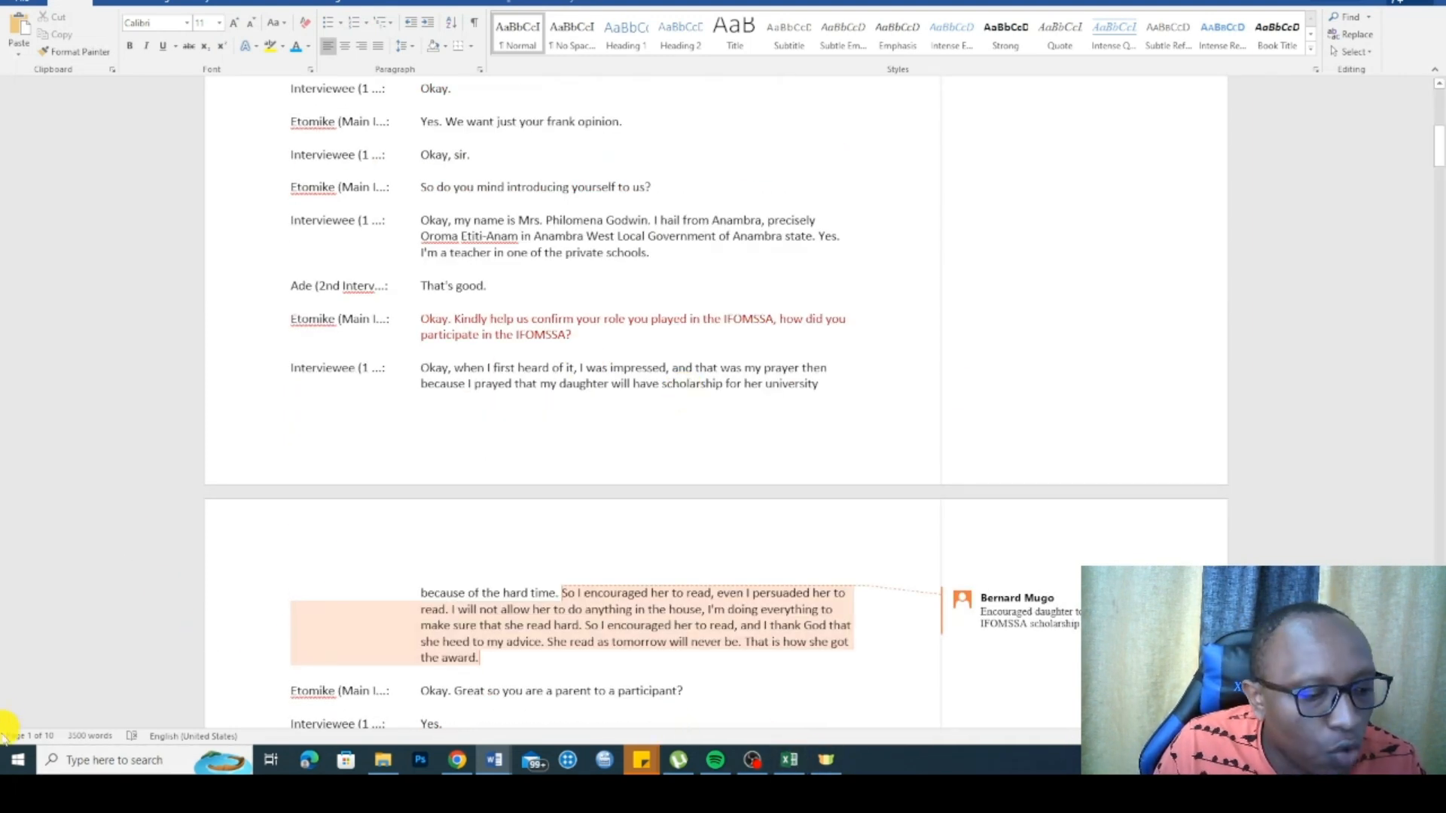
Step: Switch to Excel and open the blank Analysis Sample workbook
left_click(17, 760)
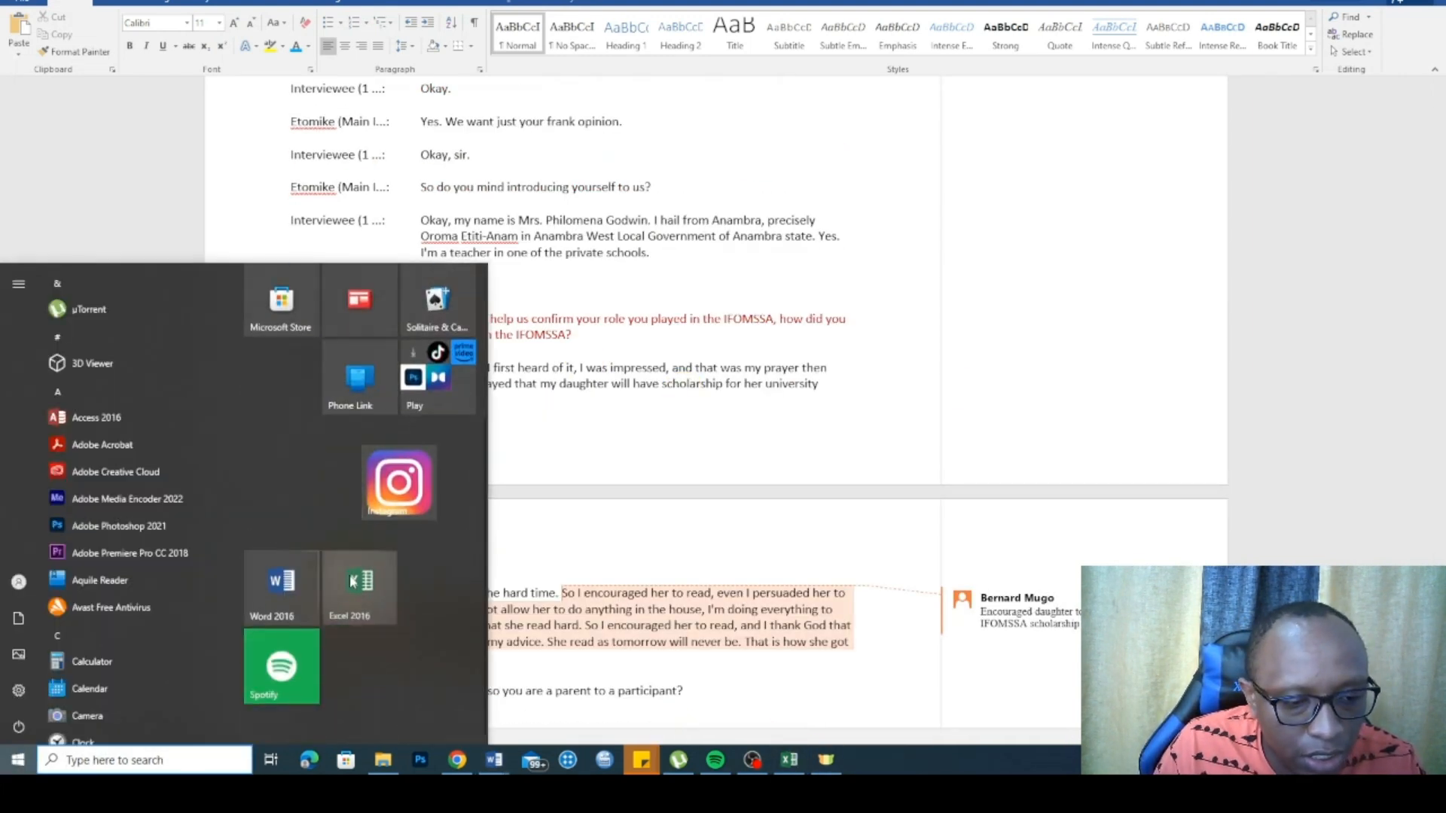
left_click(346, 579)
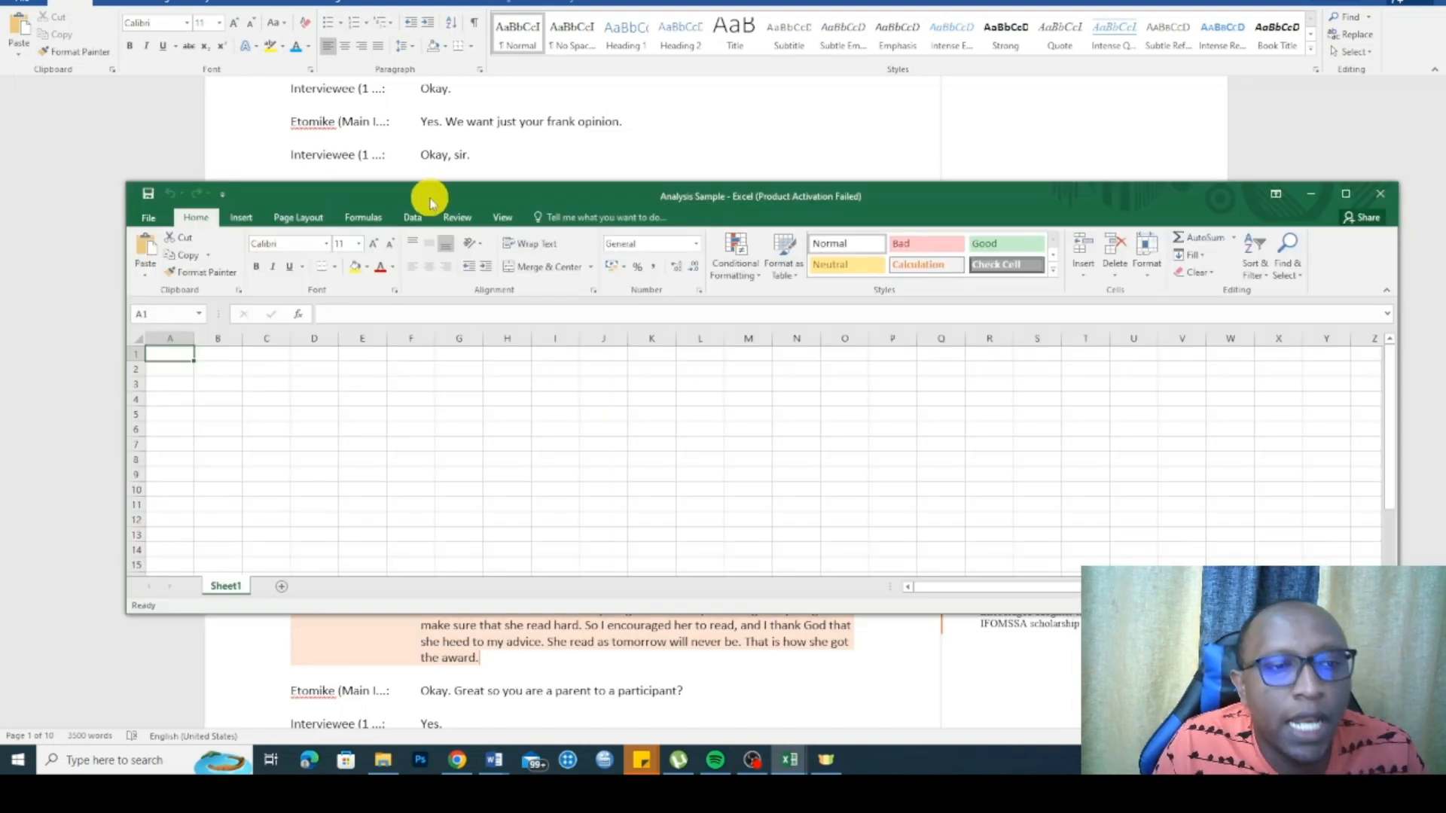
Step: Return to the Word transcript and select the interviewer's question about the role played in the IFOMSSA
left_click(413, 136)
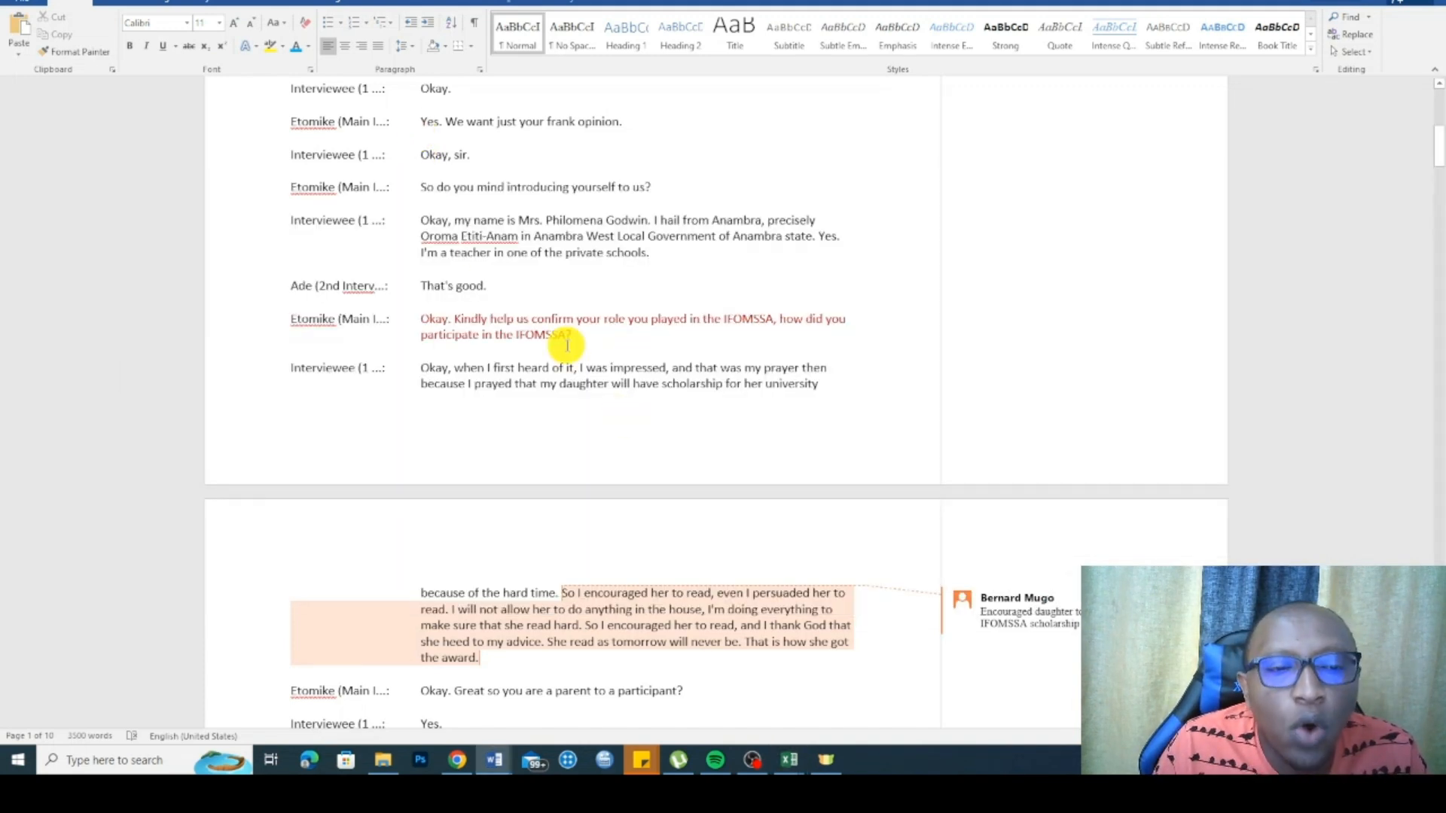
scroll(567, 345, "up", 2)
scroll(567, 345, "up", 3)
scroll(567, 345, "down", 3)
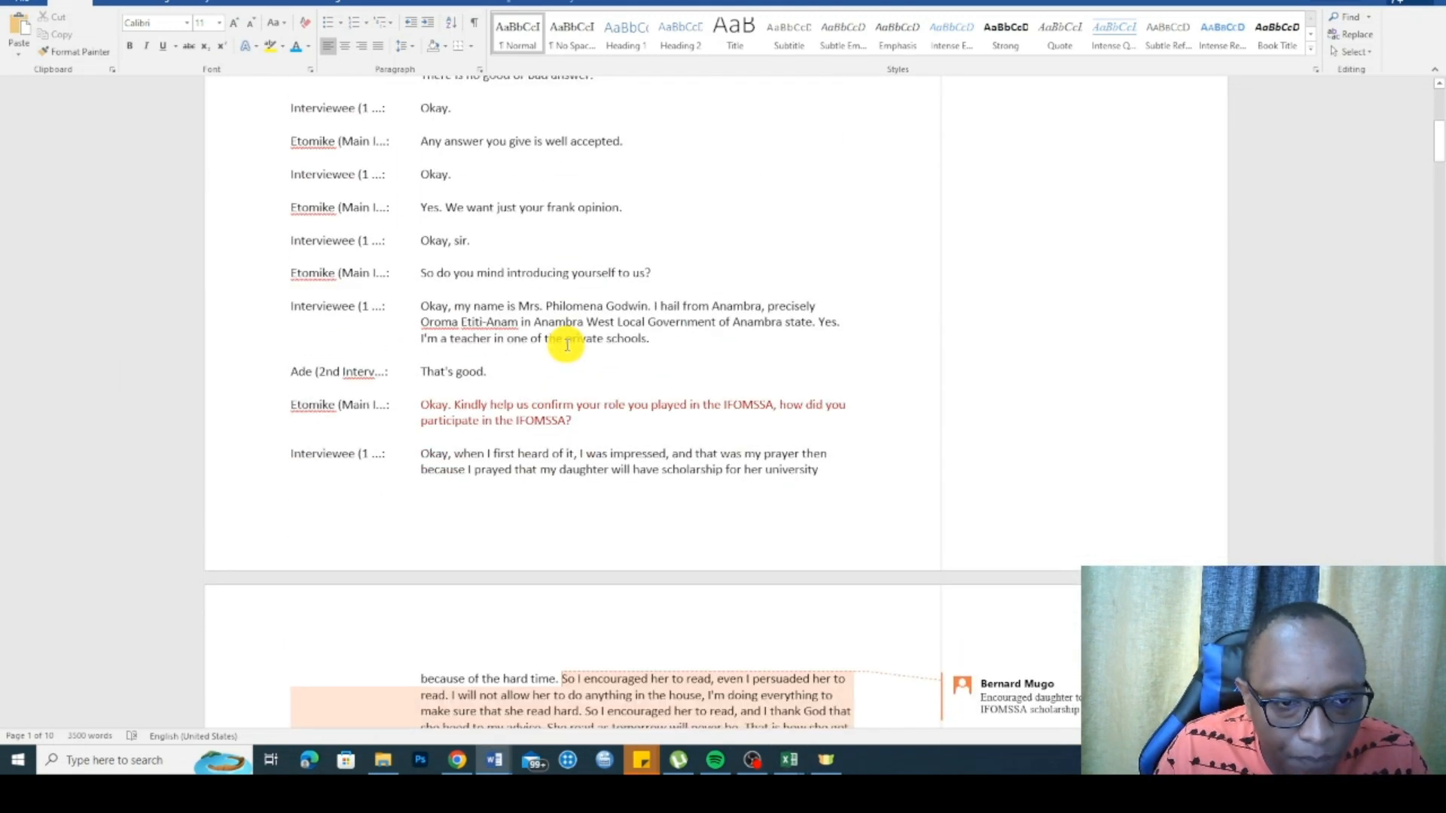
left_click_drag(584, 414, 460, 394)
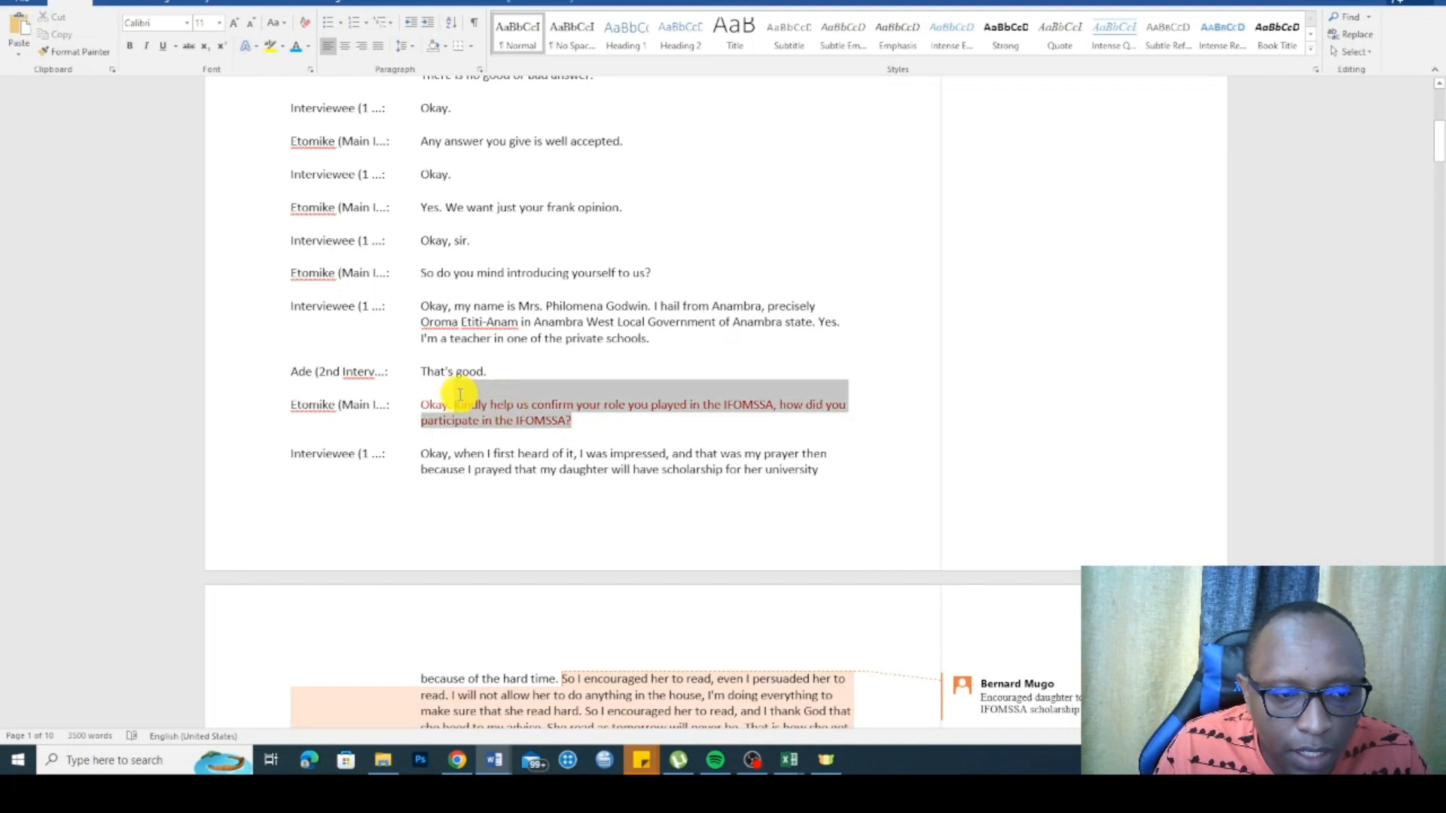
scroll(678, 452, "down", 4)
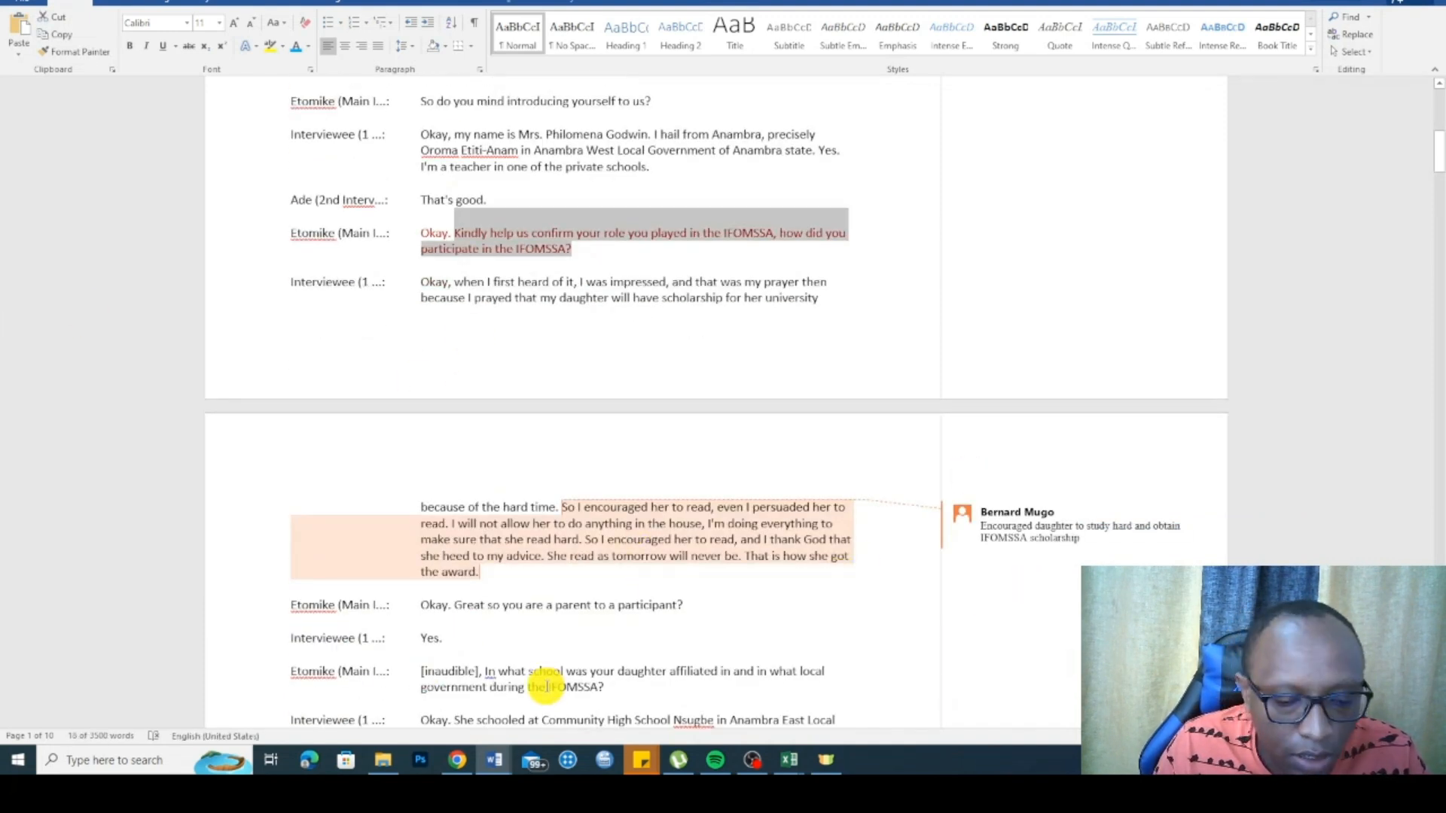
Step: Switch to the Analysis Sample workbook, enter the heading "Interview Question" in cell A1 and widen column A well beyond the text
mouse_move(788, 760)
left_click(836, 701)
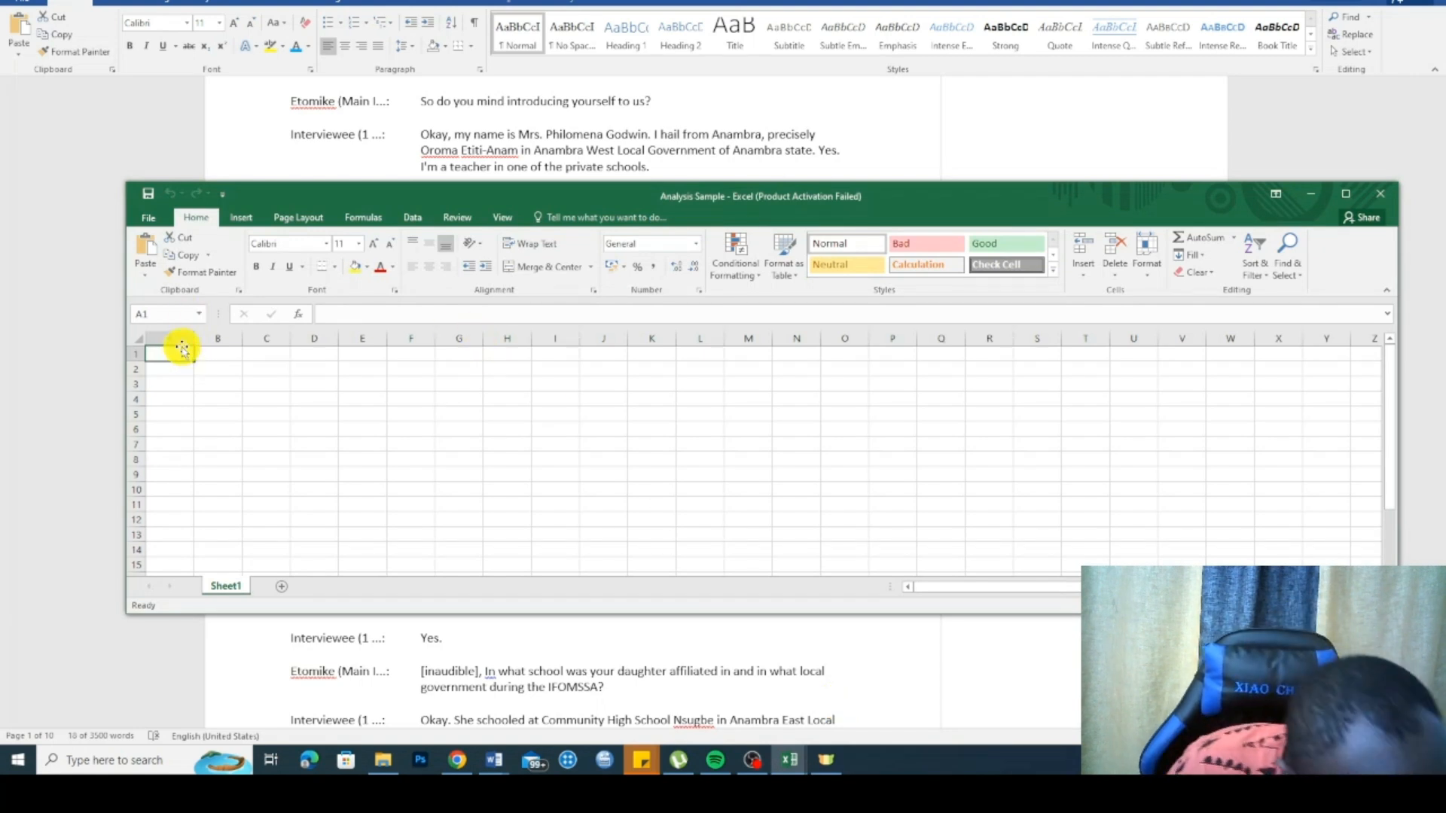
type("Interview Question")
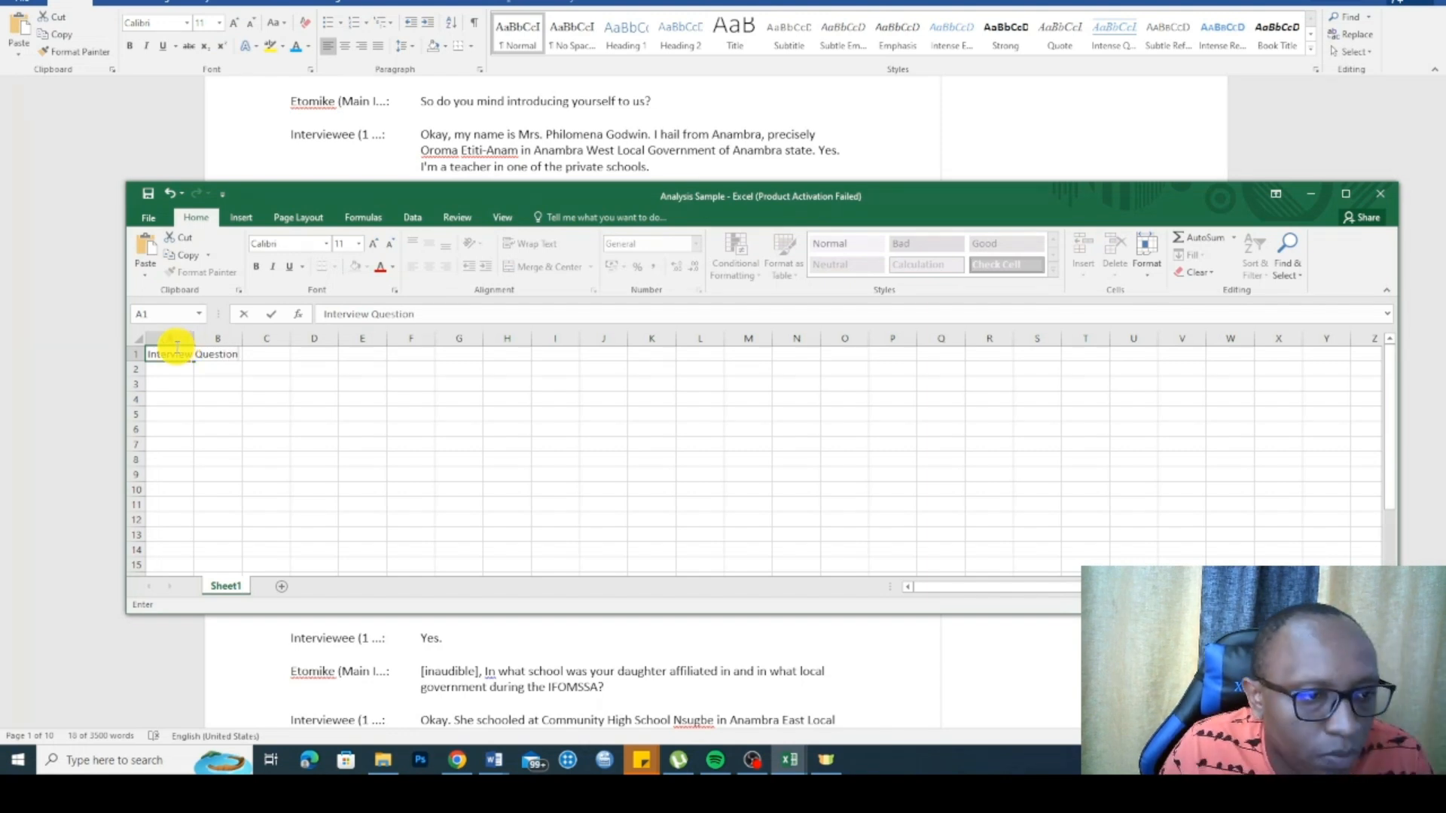
left_click_drag(175, 350, 218, 338)
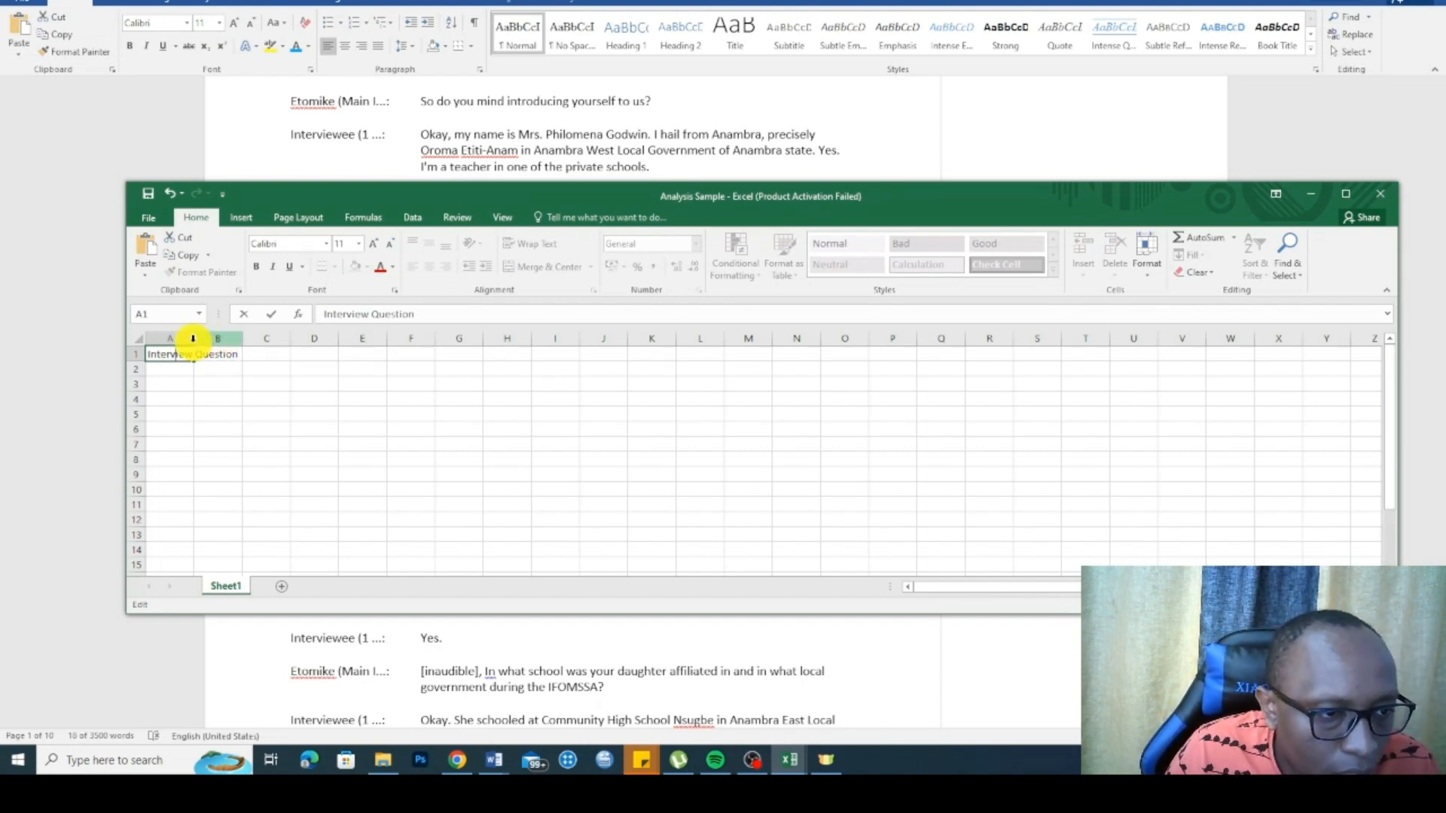
left_click(193, 339)
double_click(194, 339)
left_click(257, 353)
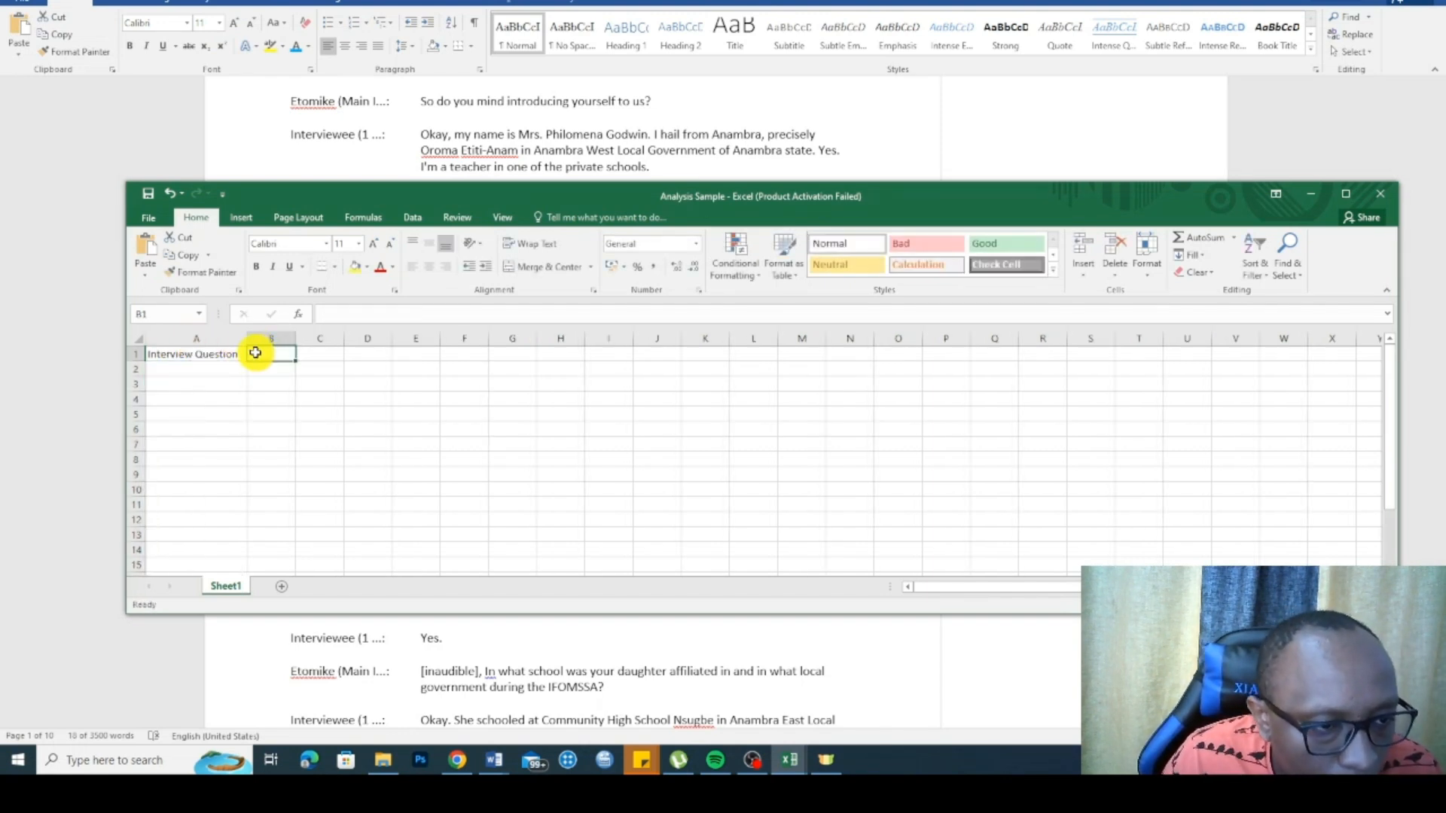
left_click_drag(247, 336, 527, 340)
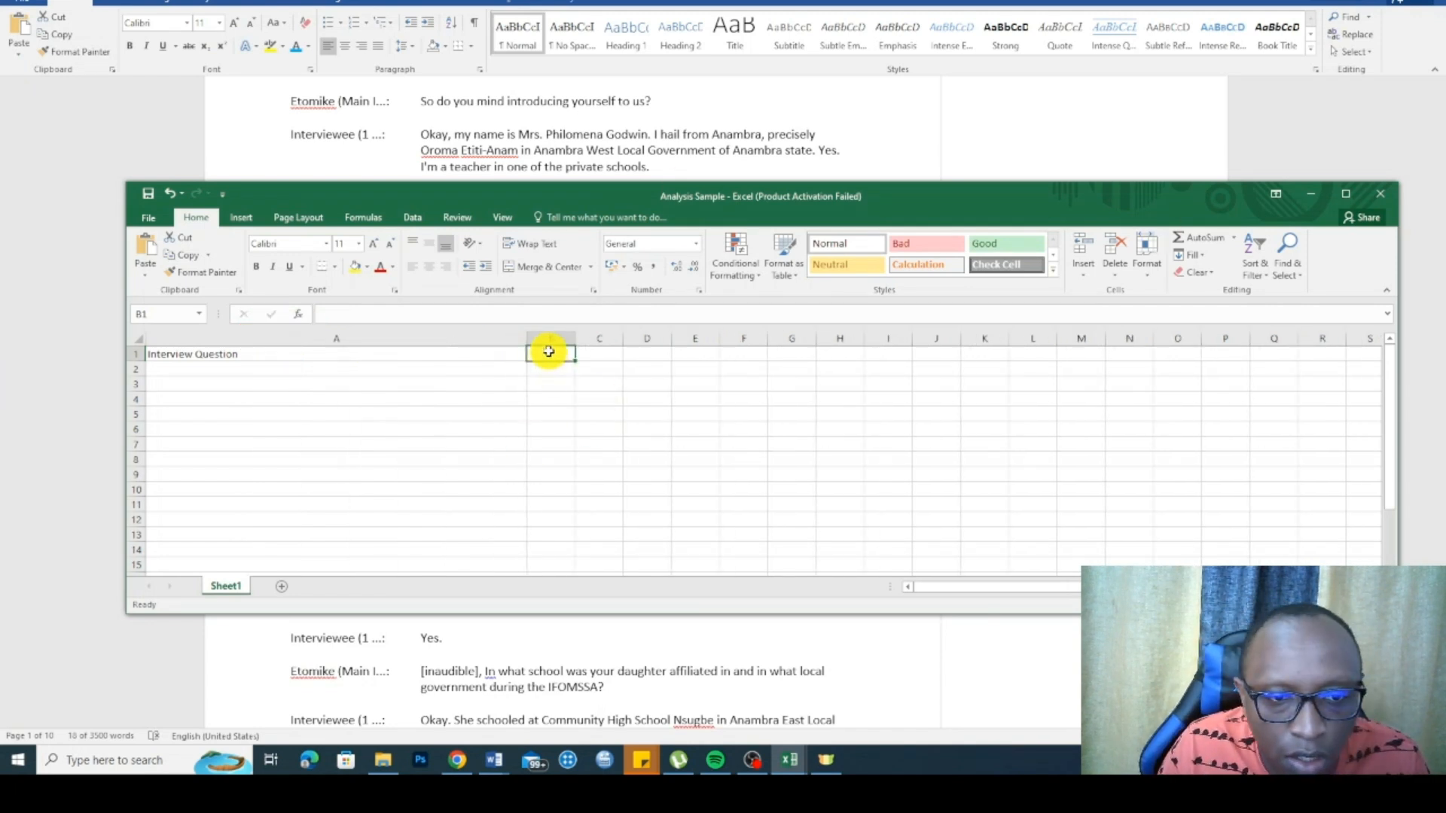
Step: Add the headings "Code" in B1 and "Participant quote" in C1, widening both columns and making the header row bold
type("C")
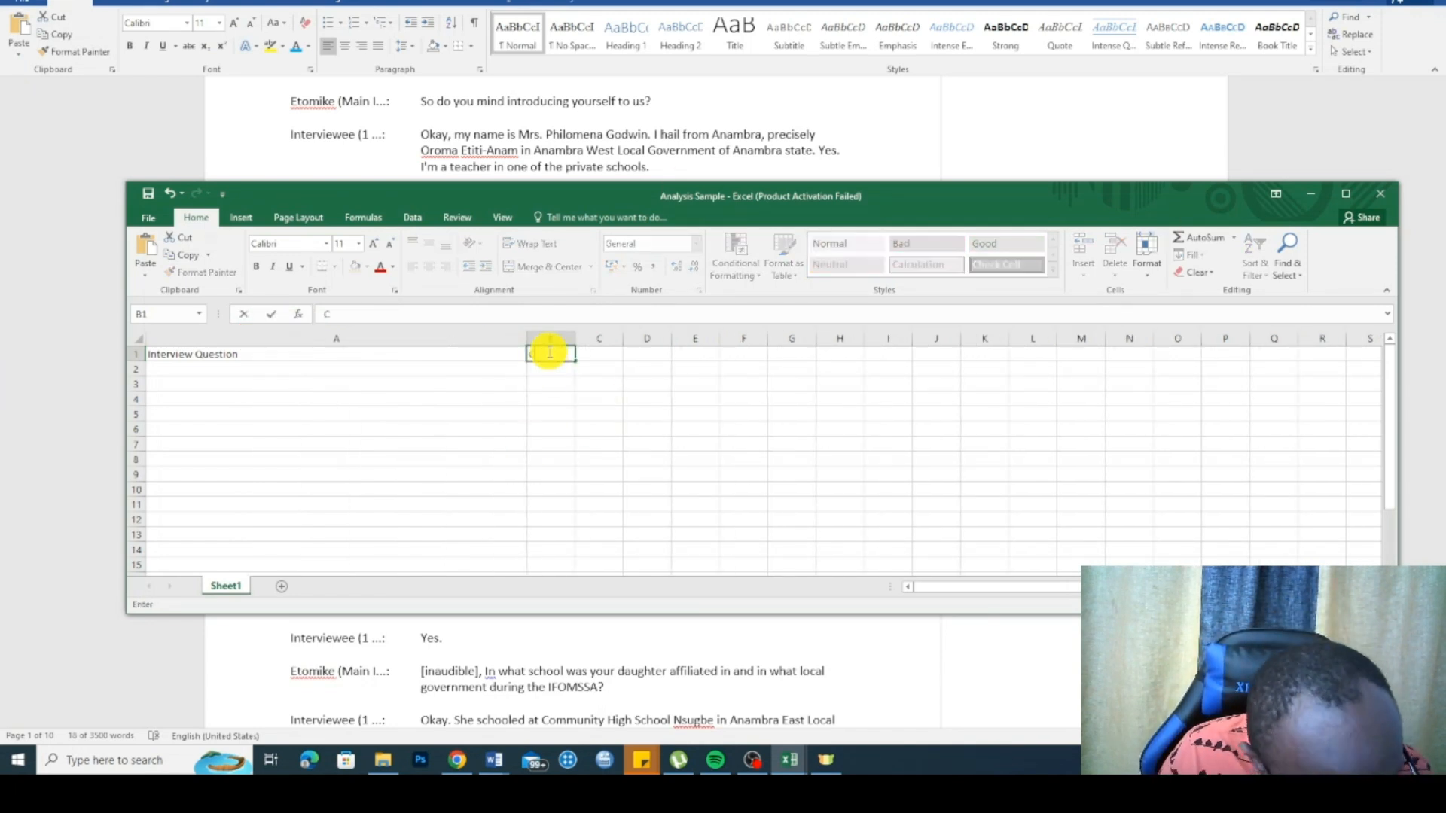
type("ode")
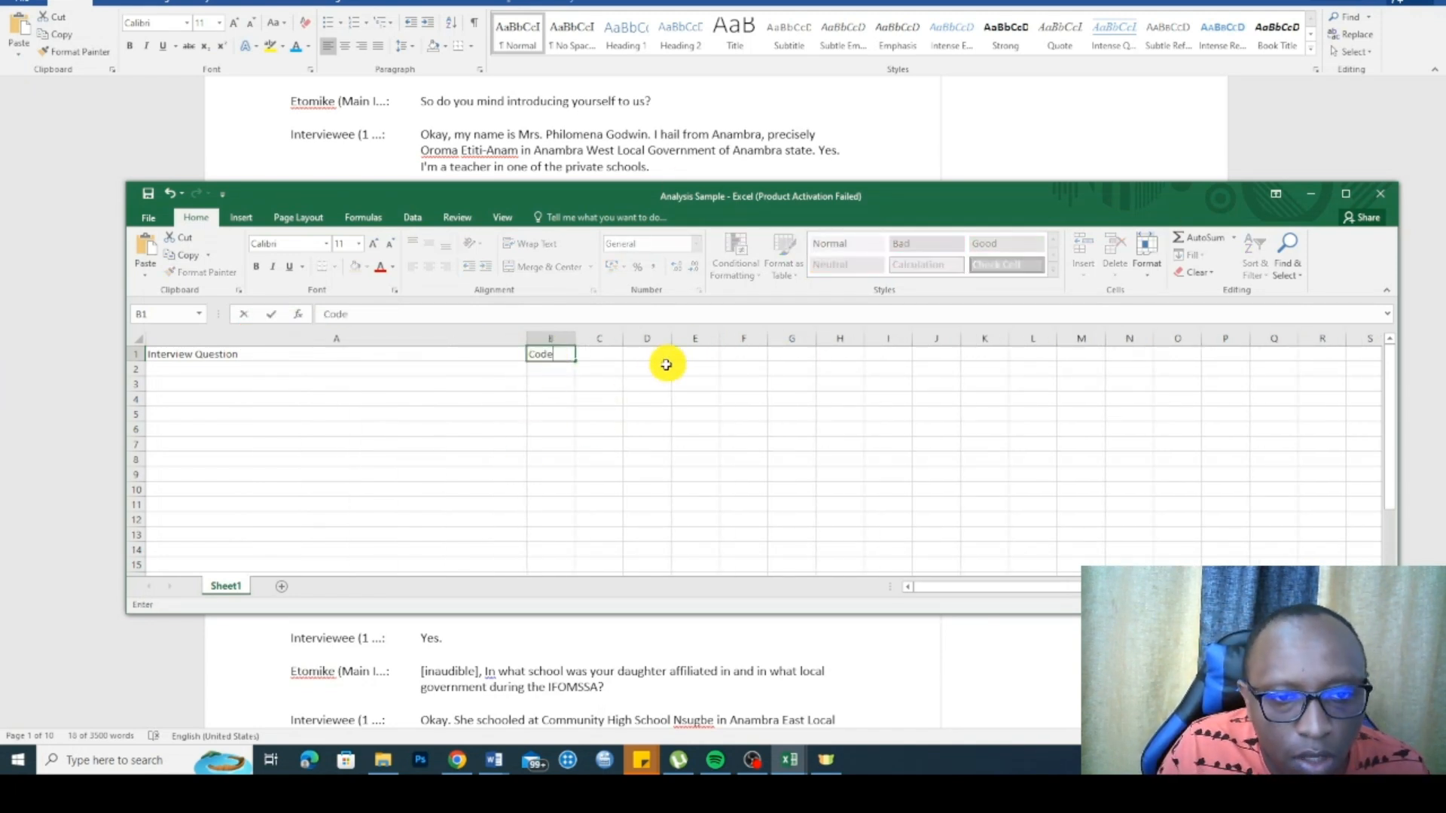
left_click(599, 360)
type("Participant quote")
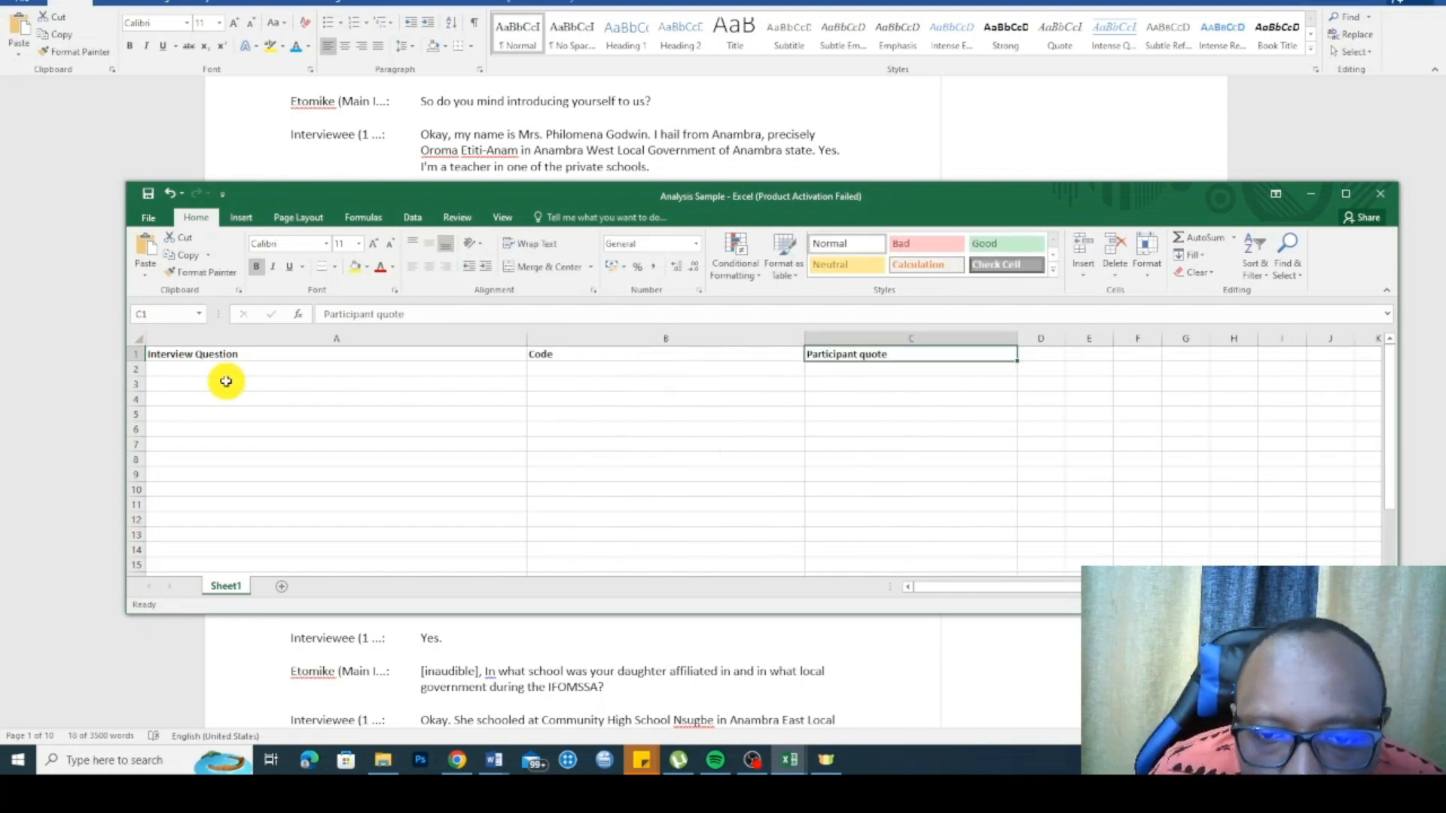
left_click(480, 435)
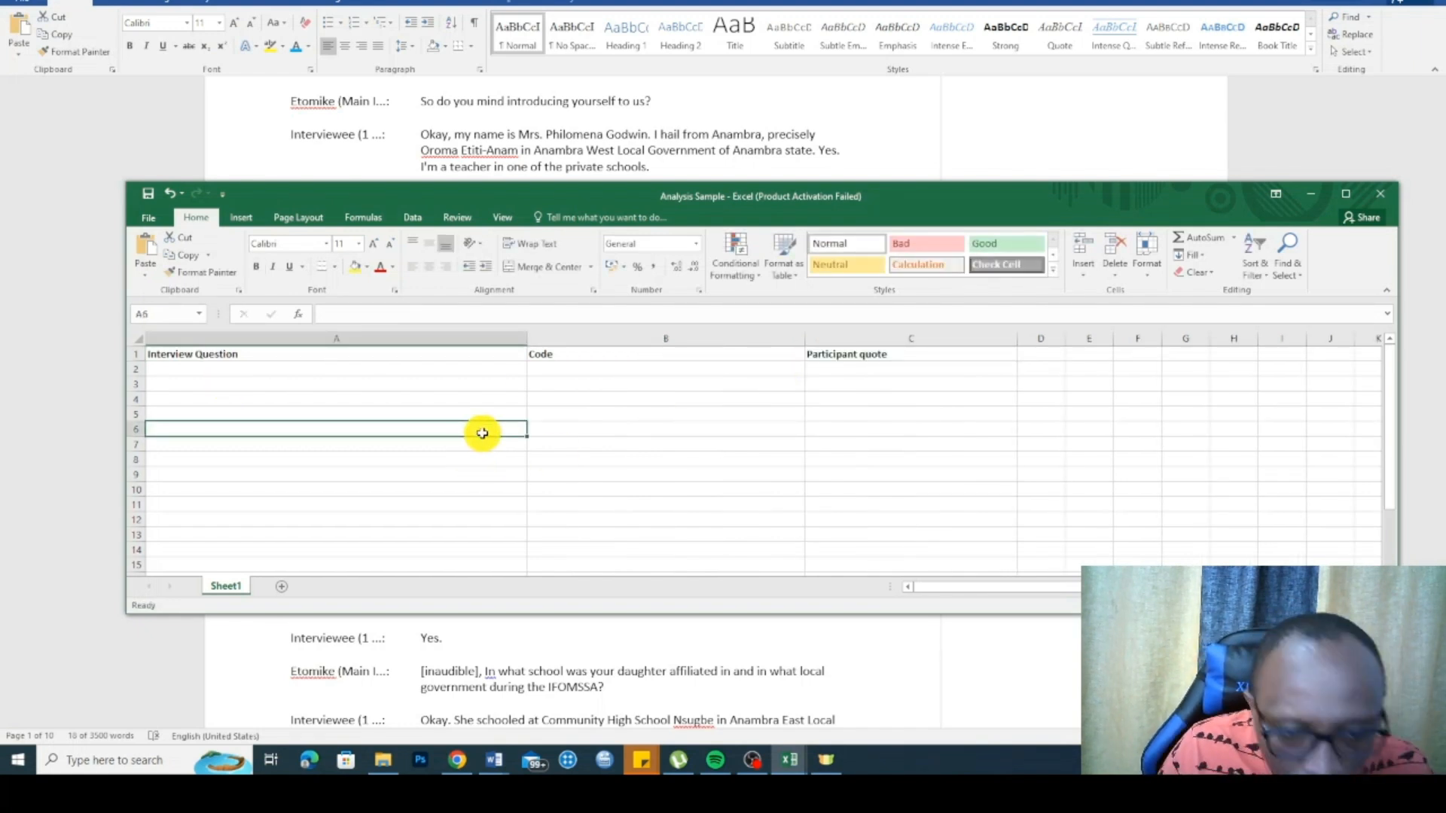
Step: Copy the red interview question about the role played in the IFOMSSA from the Word transcript and switch back to the Analysis Sample workbook
left_click(622, 161)
left_click_drag(585, 249, 422, 232)
right_click(486, 238)
left_click(532, 266)
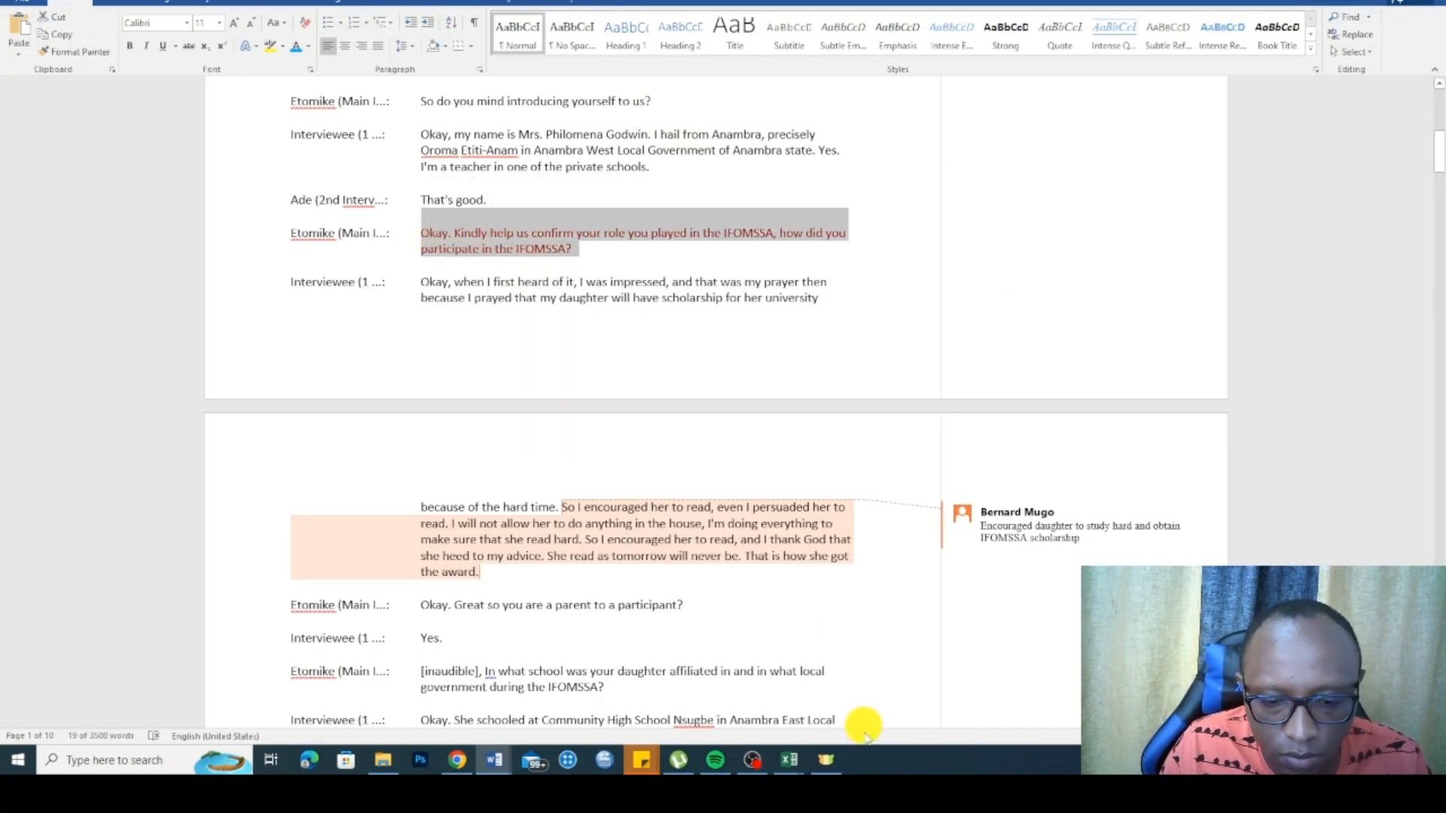
mouse_move(790, 769)
left_click(866, 700)
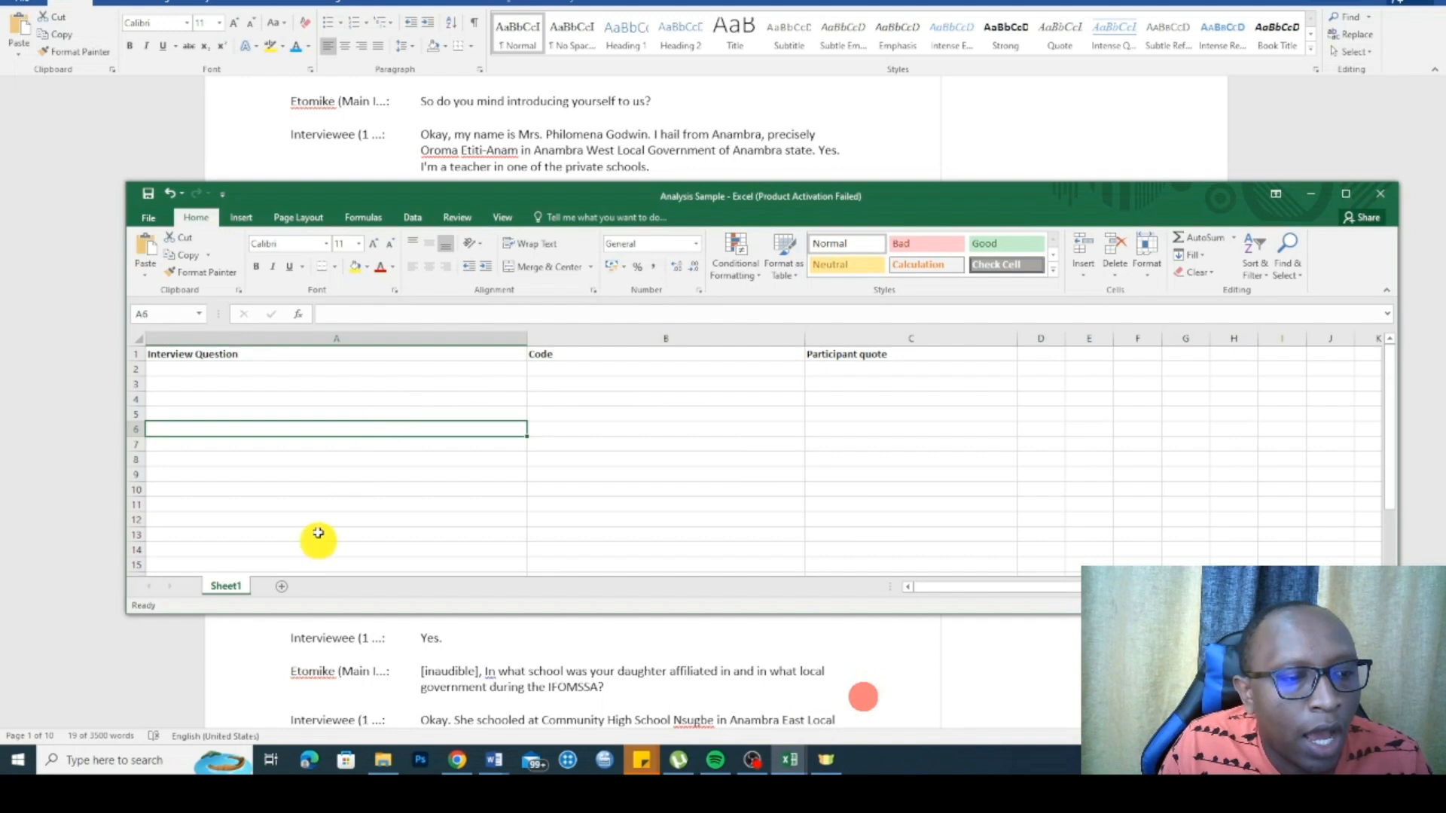
left_click(252, 368)
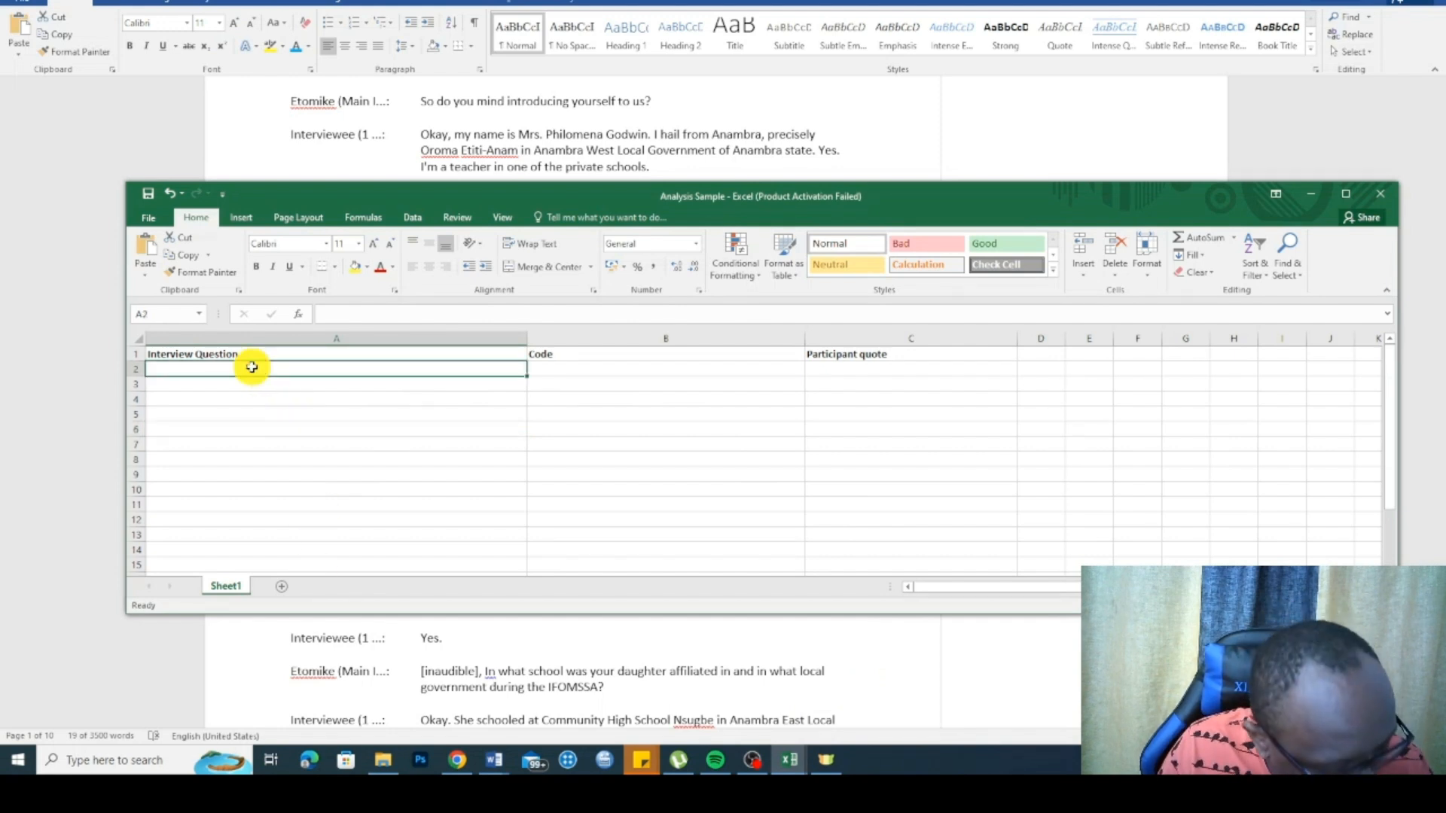
type("1.")
right_click(256, 371)
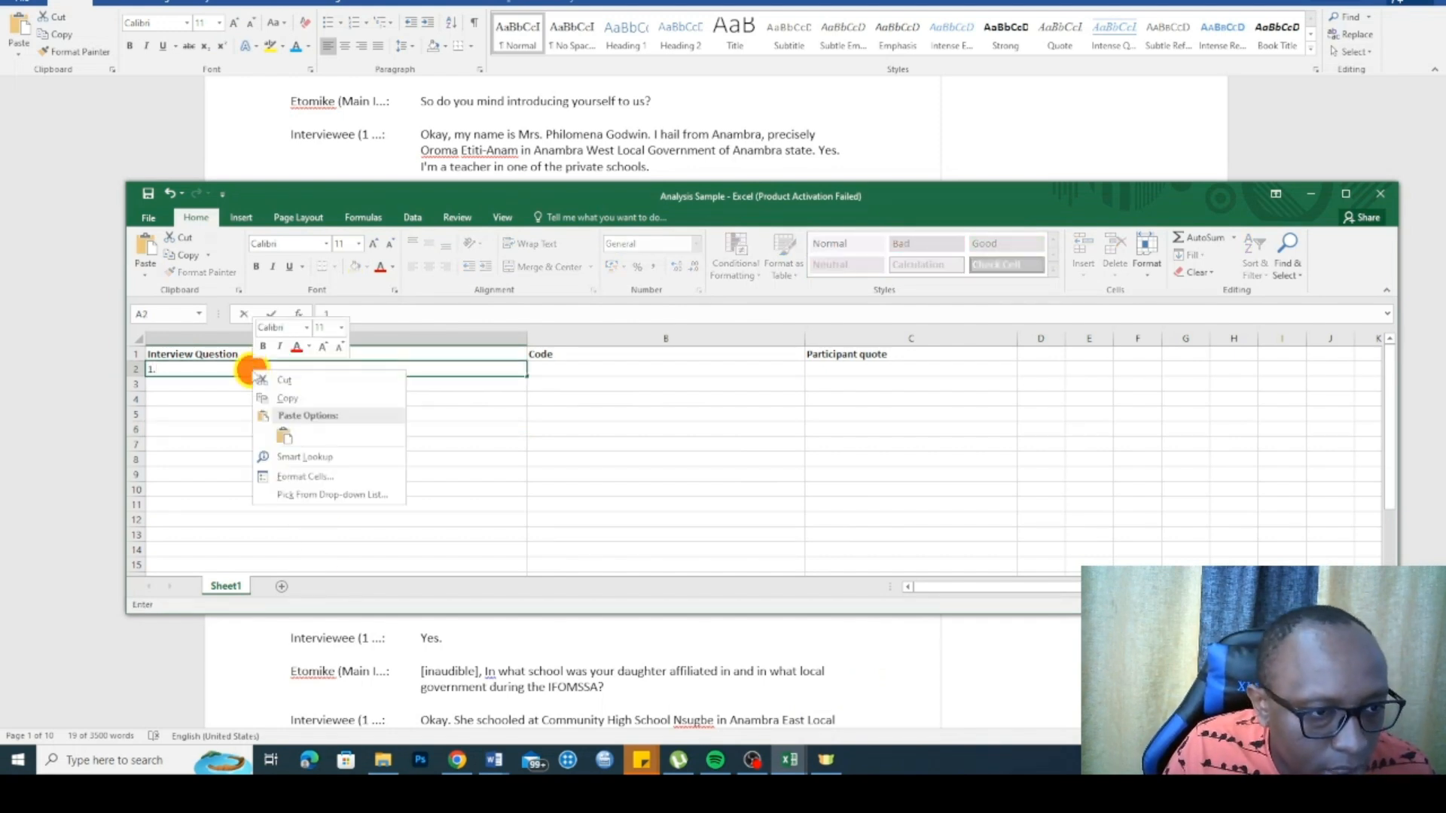
left_click(283, 430)
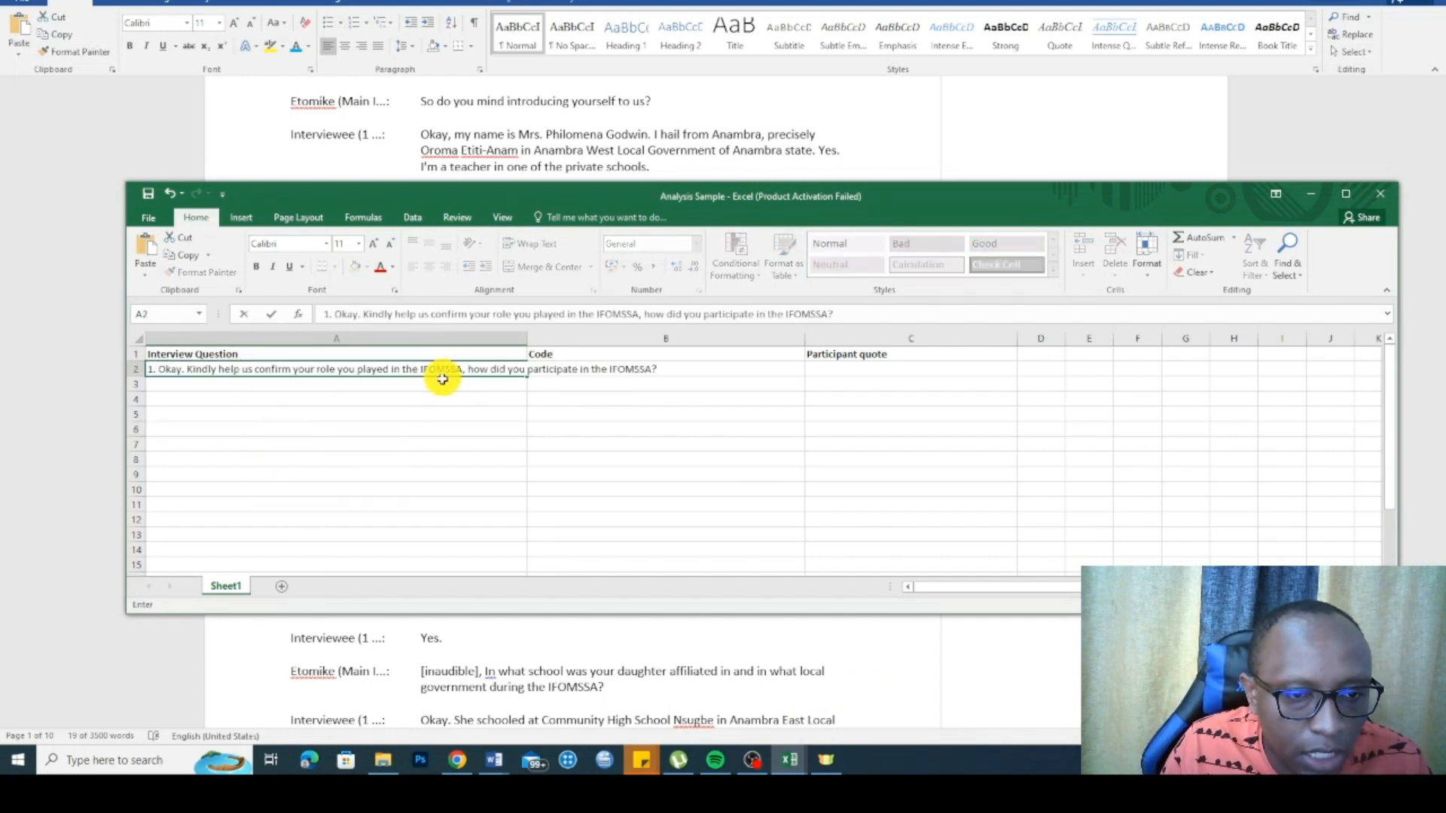
left_click(569, 385)
left_click_drag(527, 337, 719, 336)
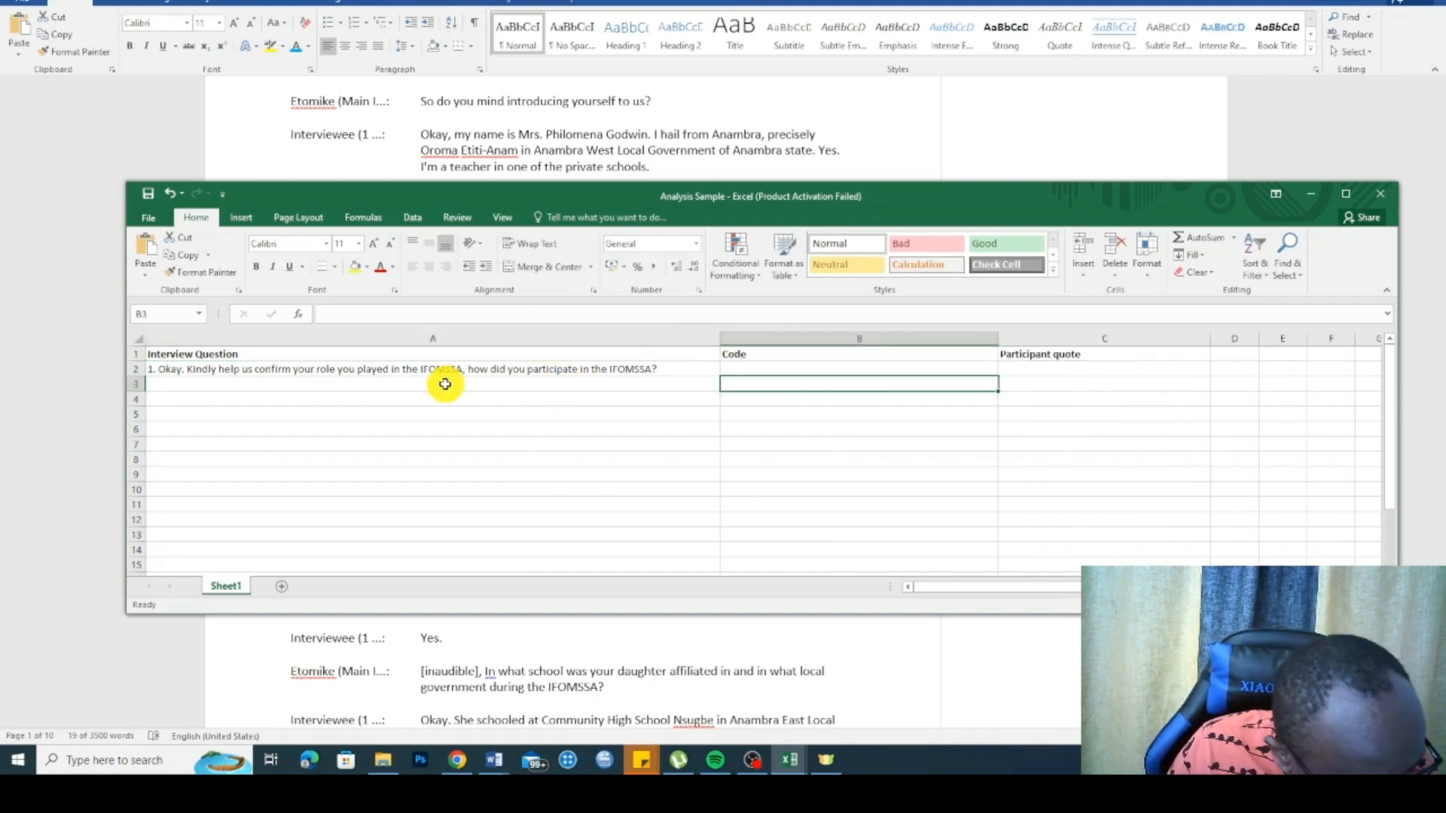
key("ctrl+z")
key("ctrl+z")
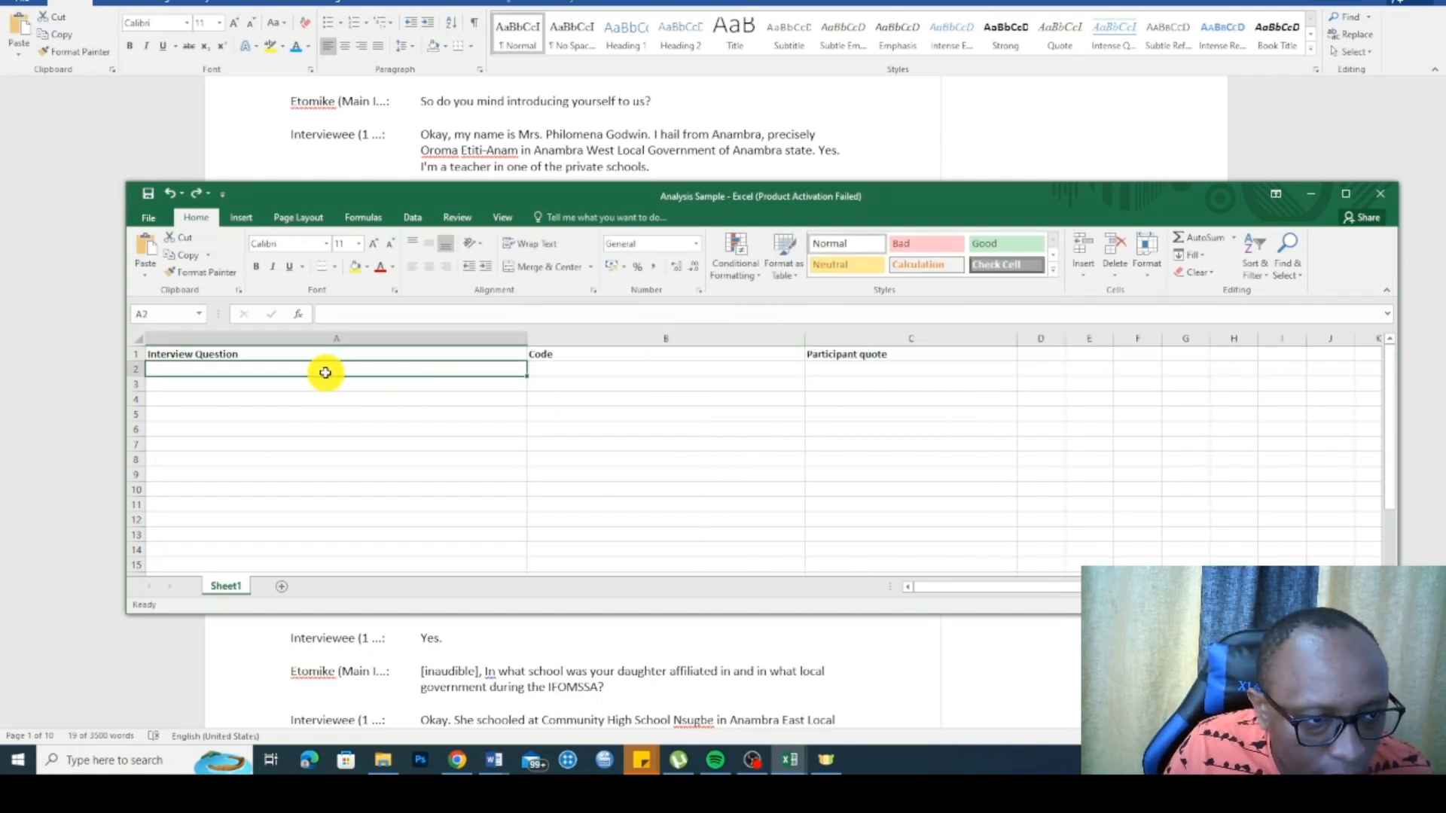
Step: Paste the copied question into A2 with its source formatting, number it "1." and fit column A's width to the text
right_click(315, 369)
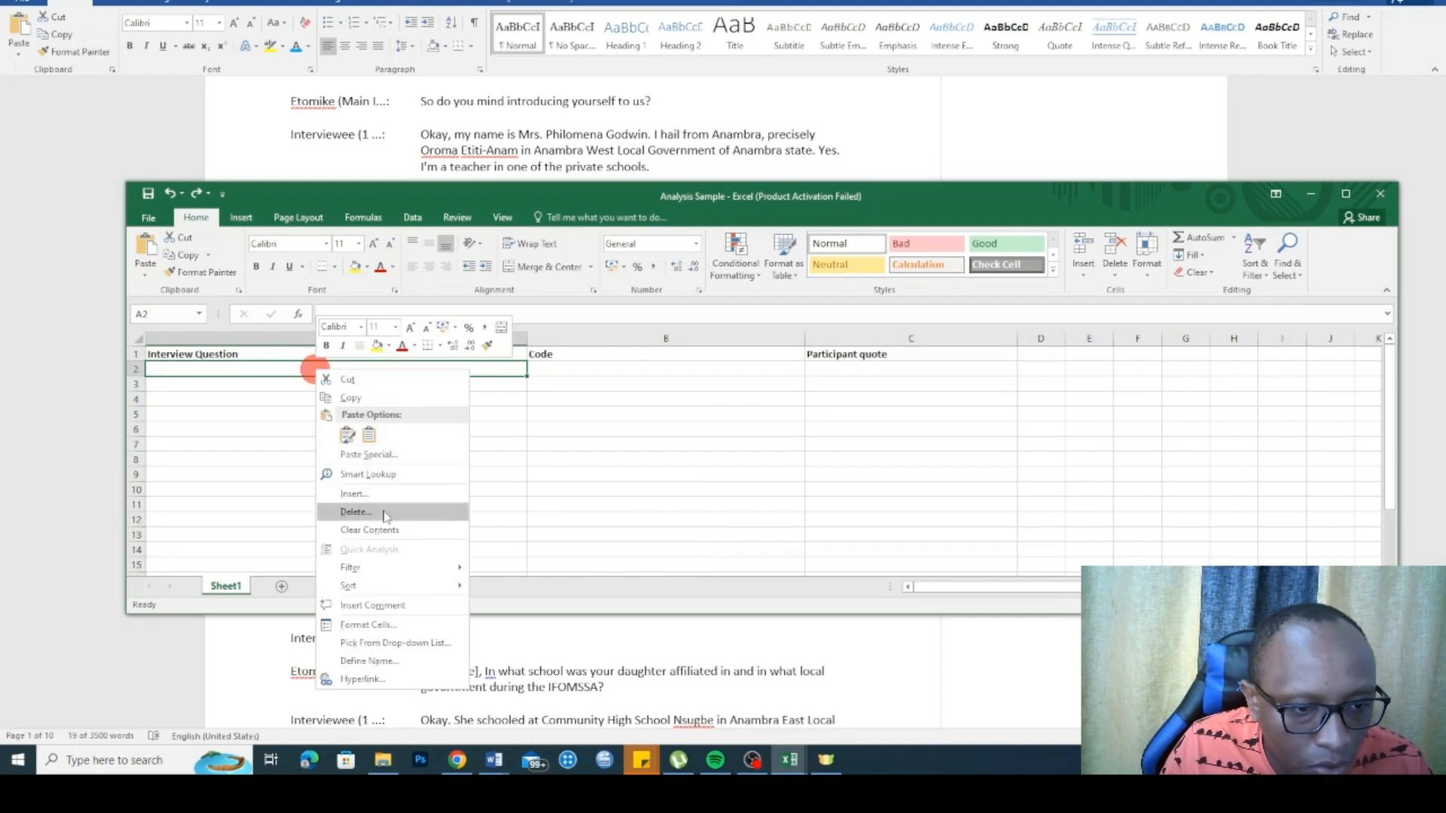
left_click(347, 435)
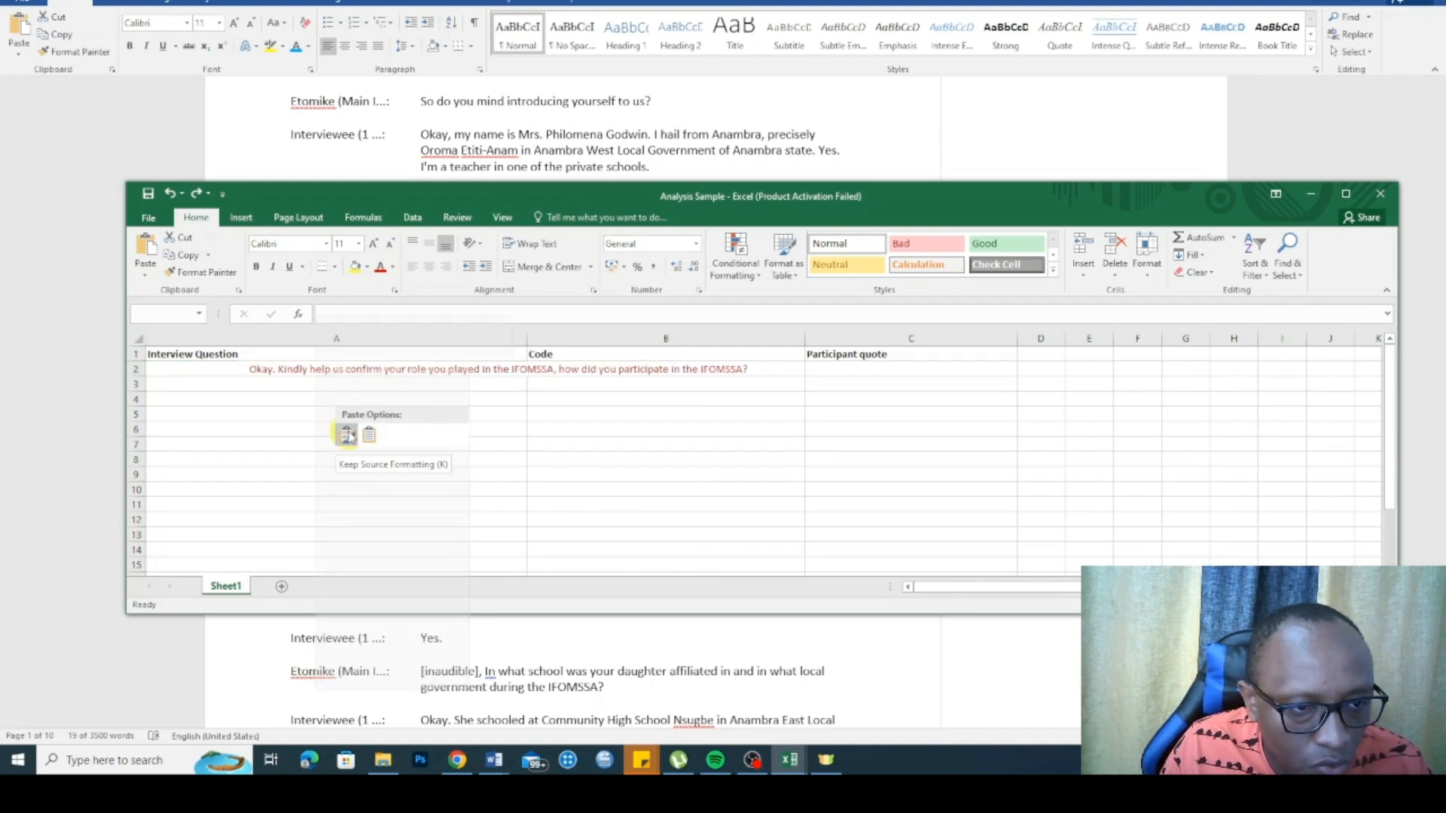
left_click_drag(526, 338, 777, 353)
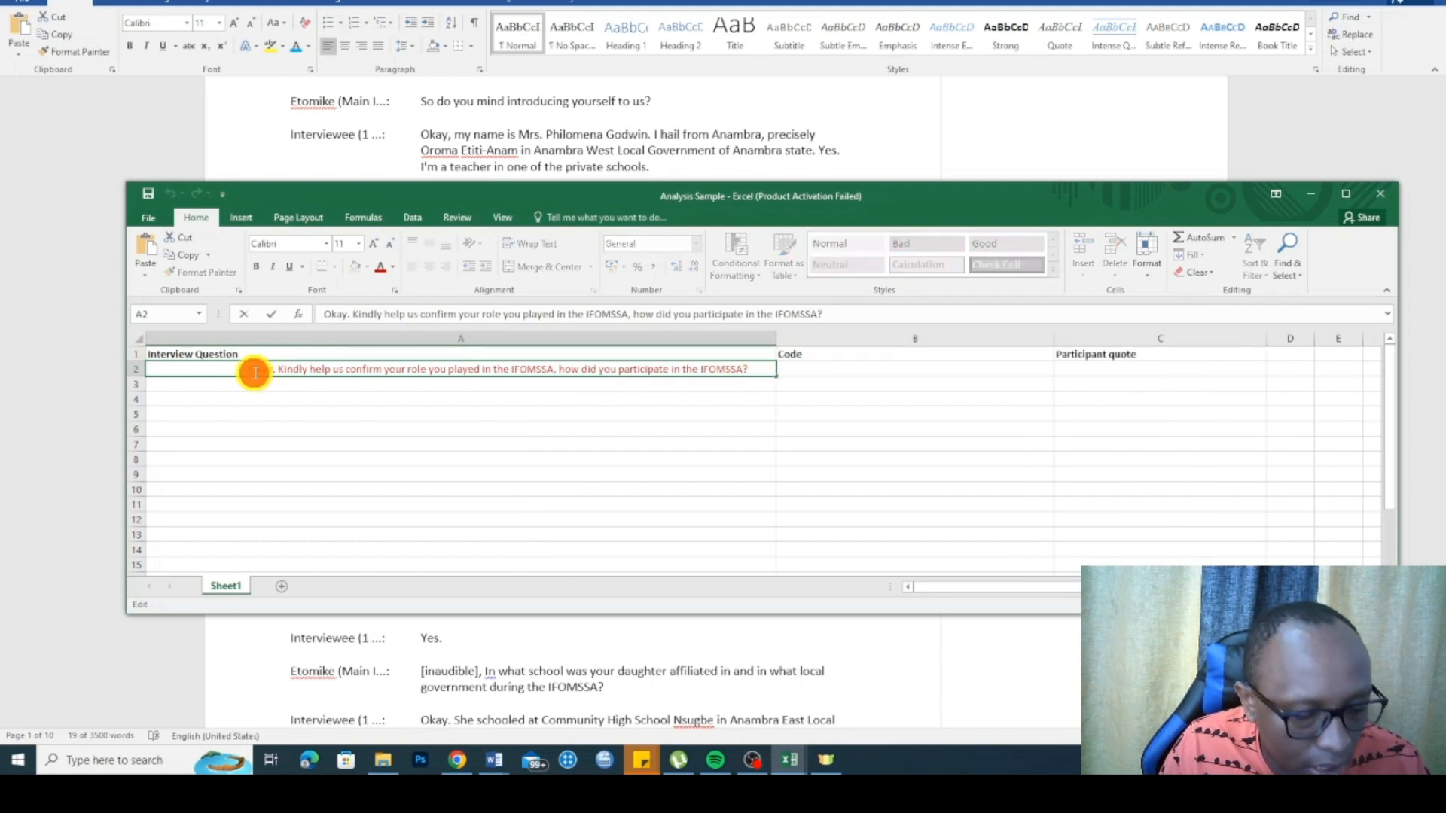
type("1.")
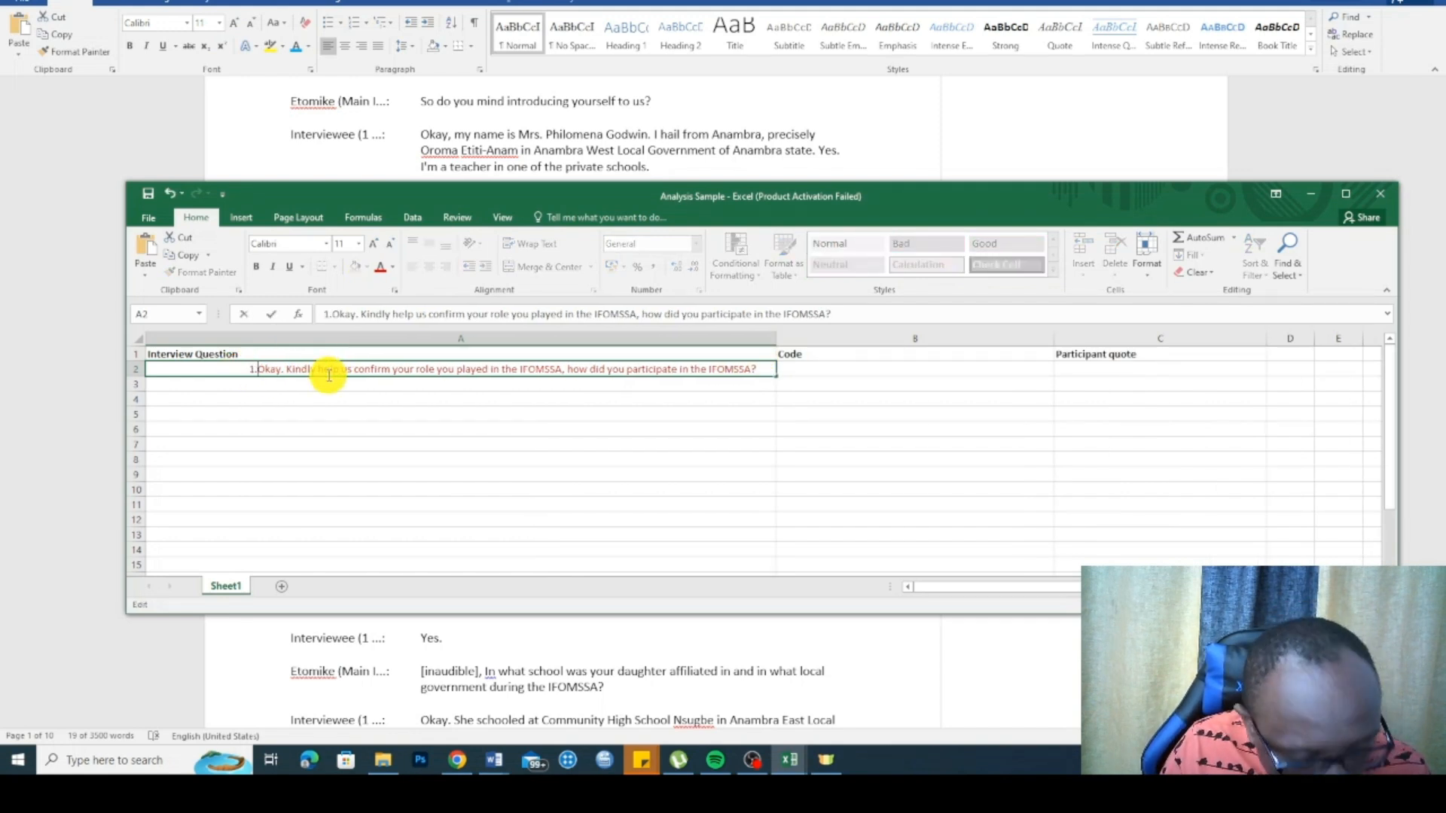
left_click(783, 384)
left_click_drag(777, 336, 732, 331)
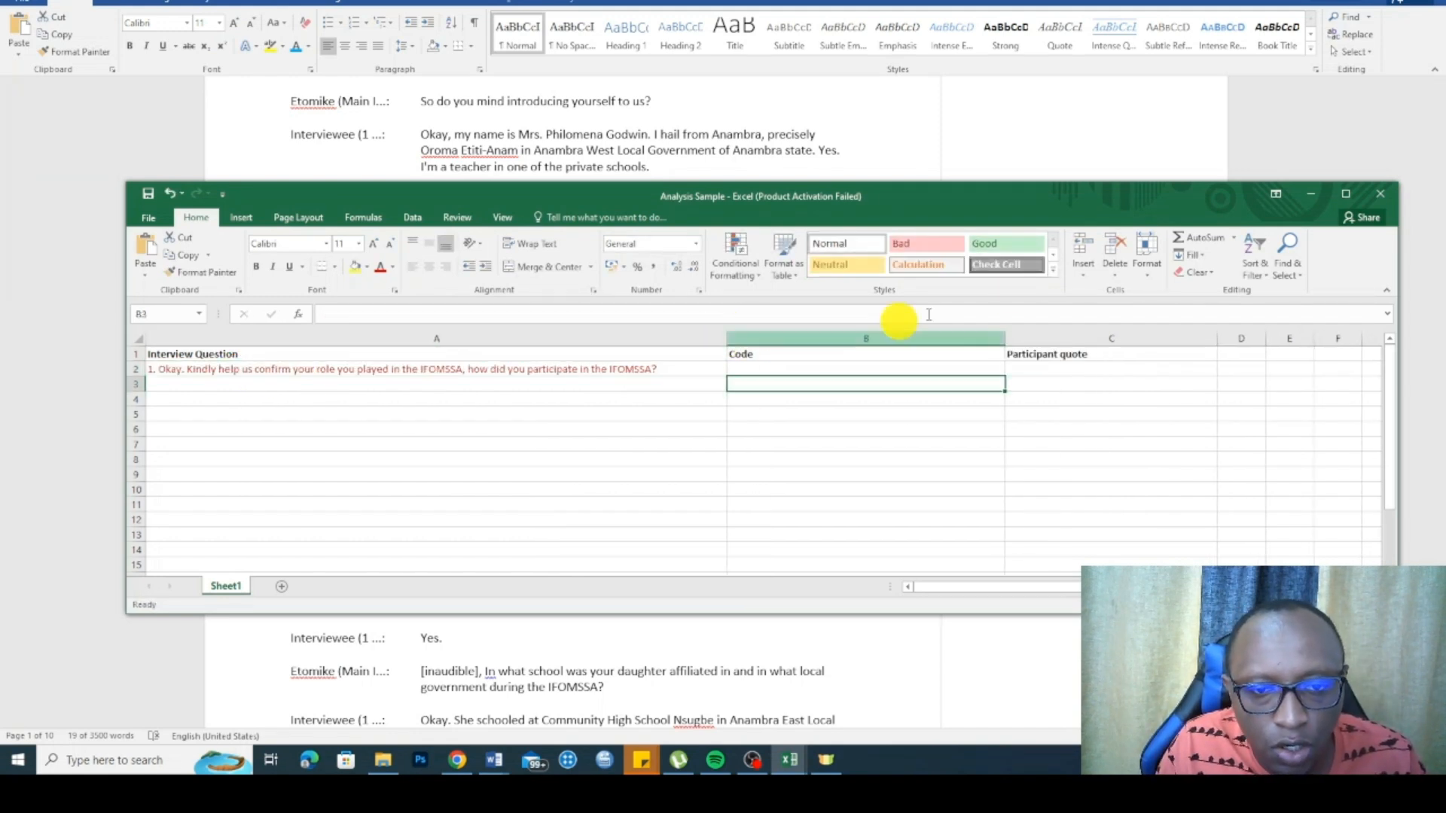
Step: Copy the Word comment "Encouraged daughter to study hard and obtain IFOMSSA scholarship" and paste it into B2 of the Analysis Sample workbook, keeping source formatting
left_click(658, 126)
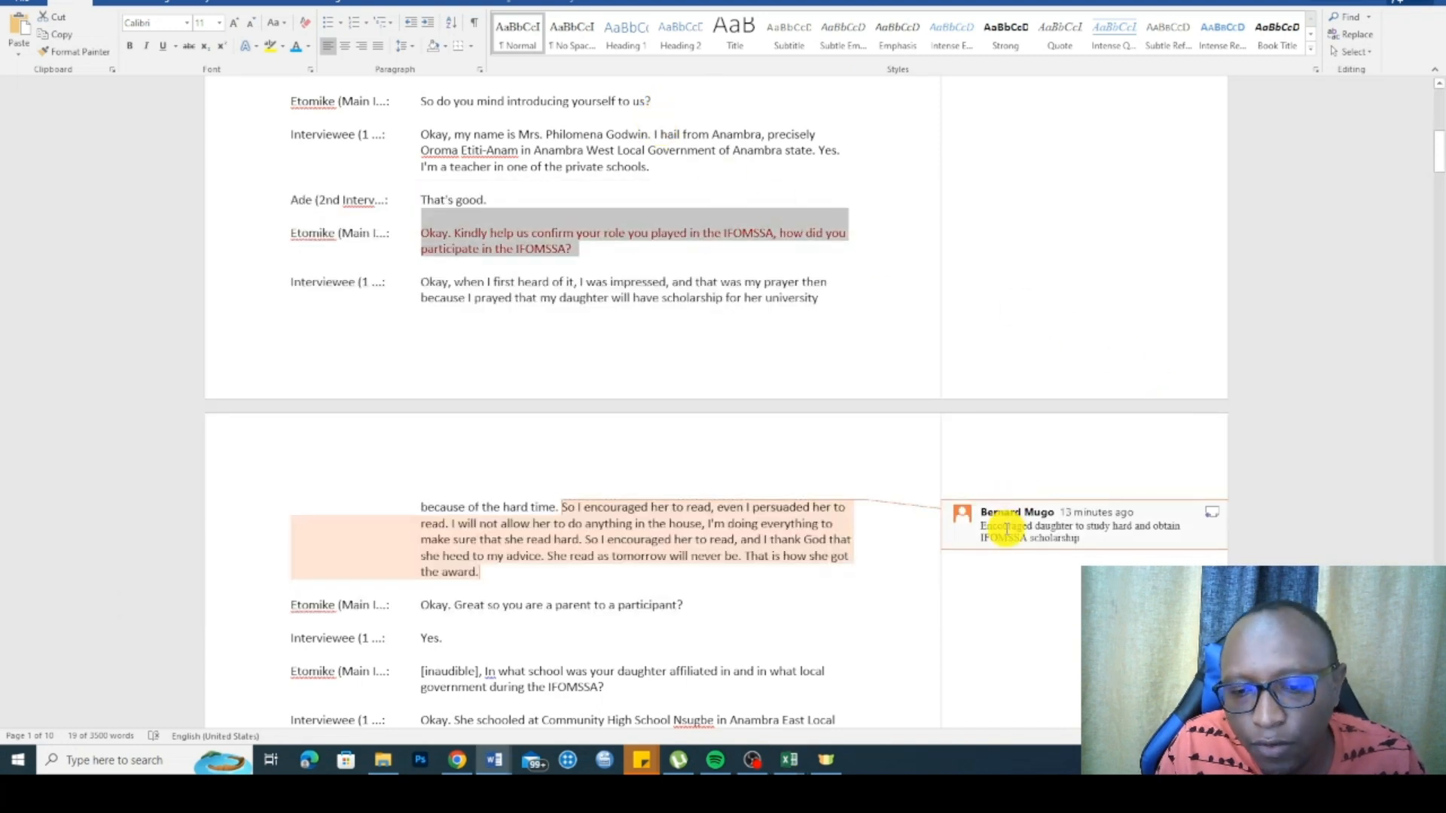
left_click(1068, 539)
left_click_drag(1082, 542, 991, 515)
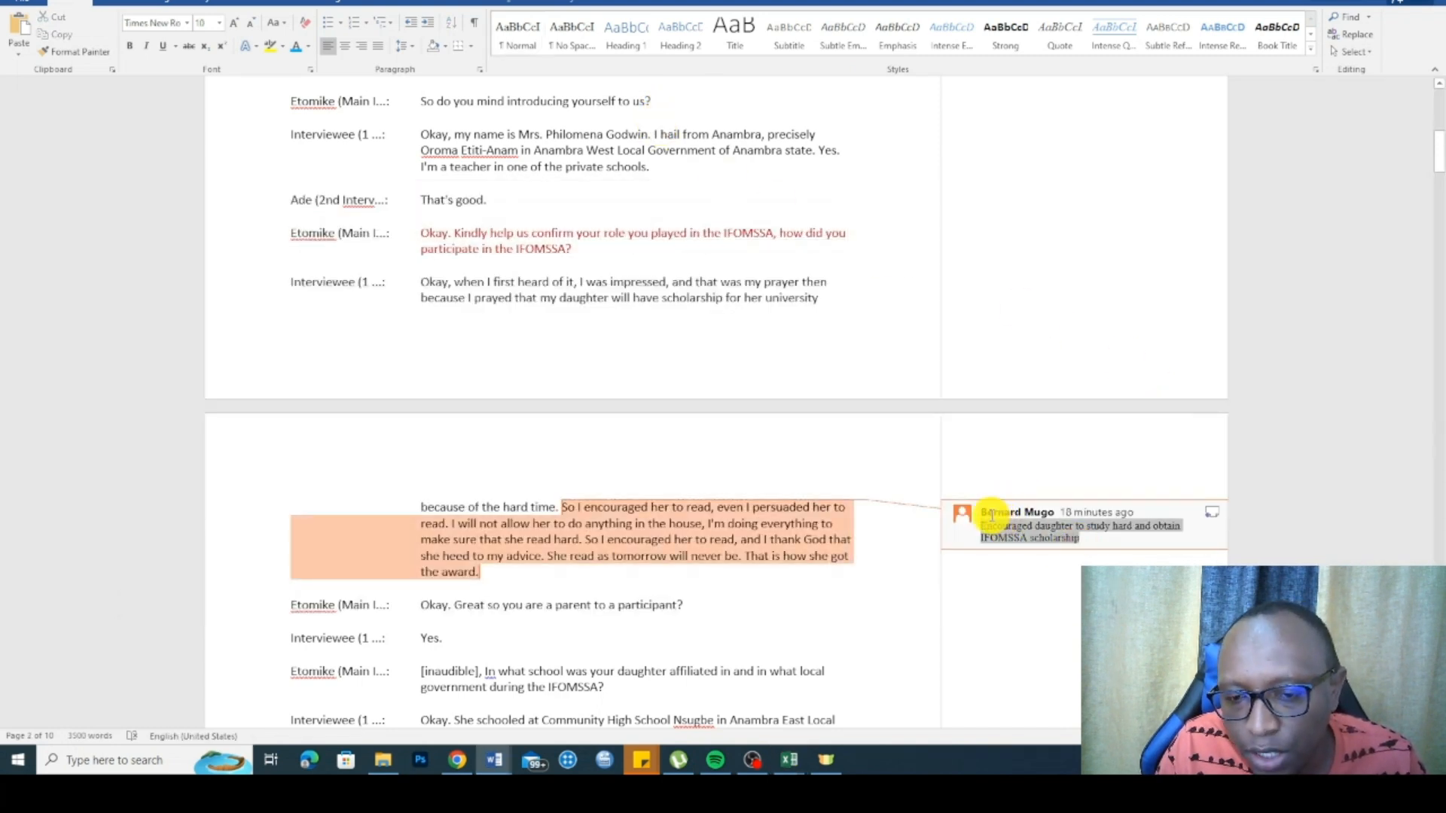
right_click(993, 525)
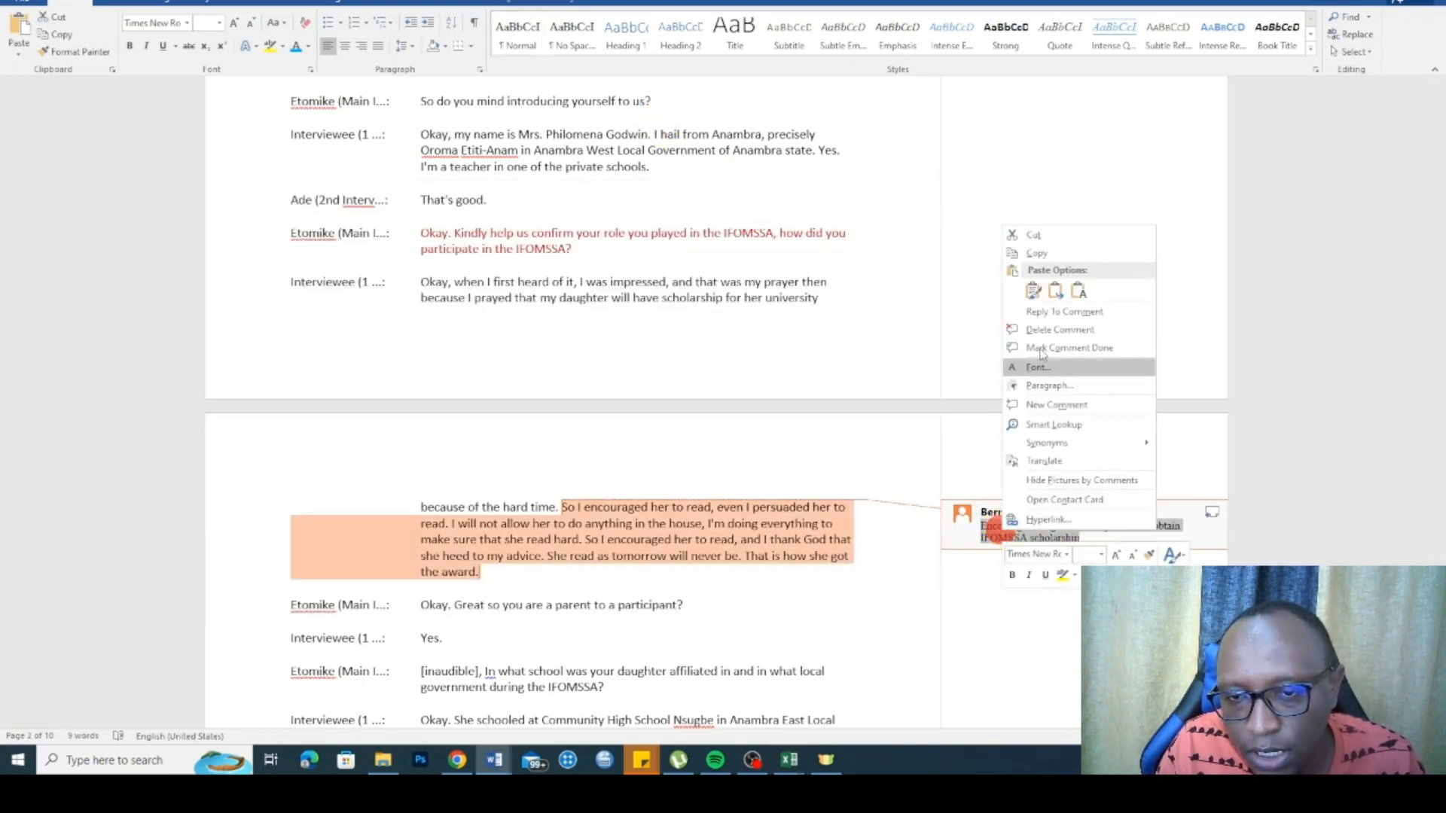
left_click(1041, 253)
mouse_move(789, 760)
left_click(851, 697)
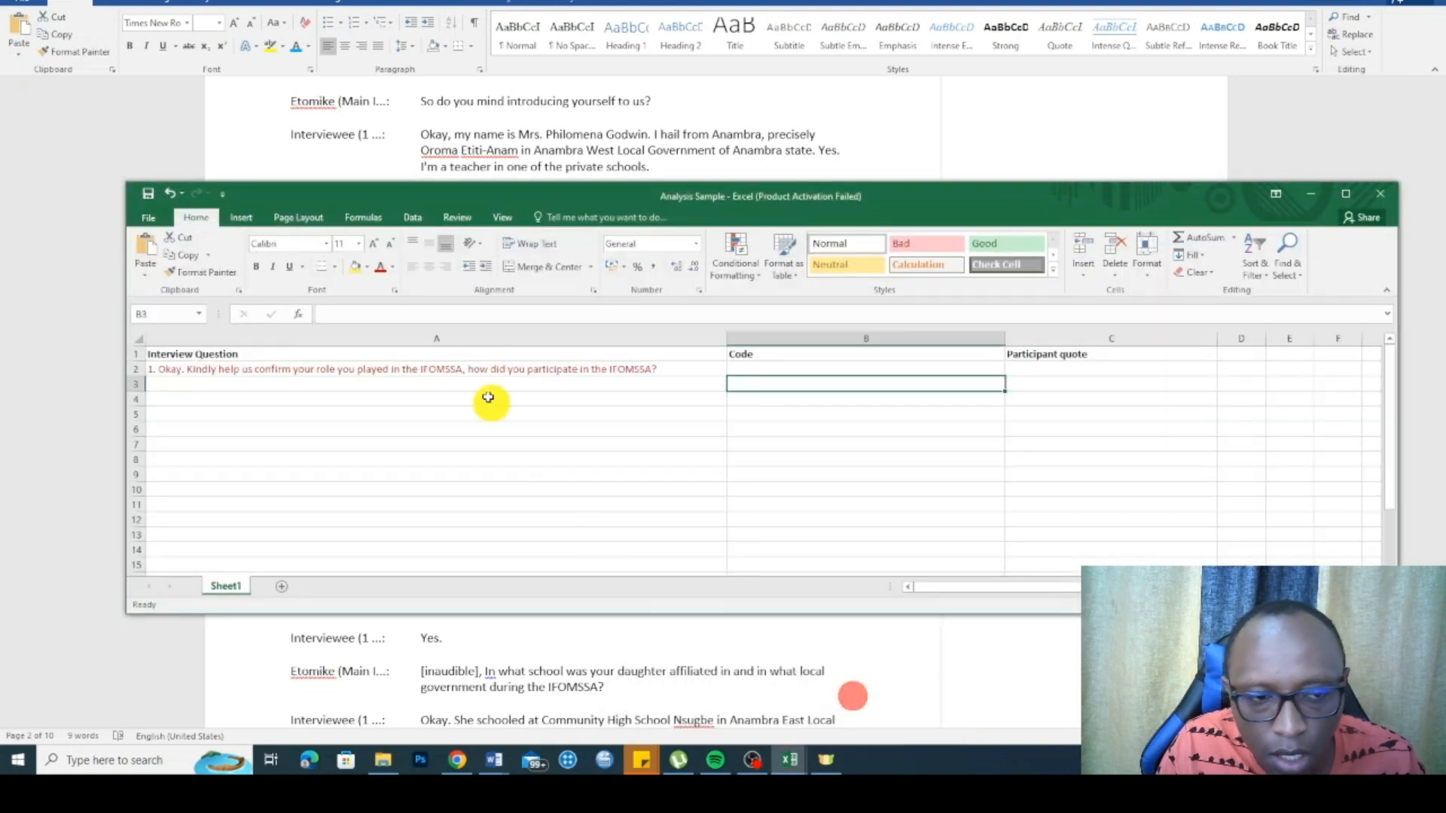
left_click(788, 364)
right_click(776, 365)
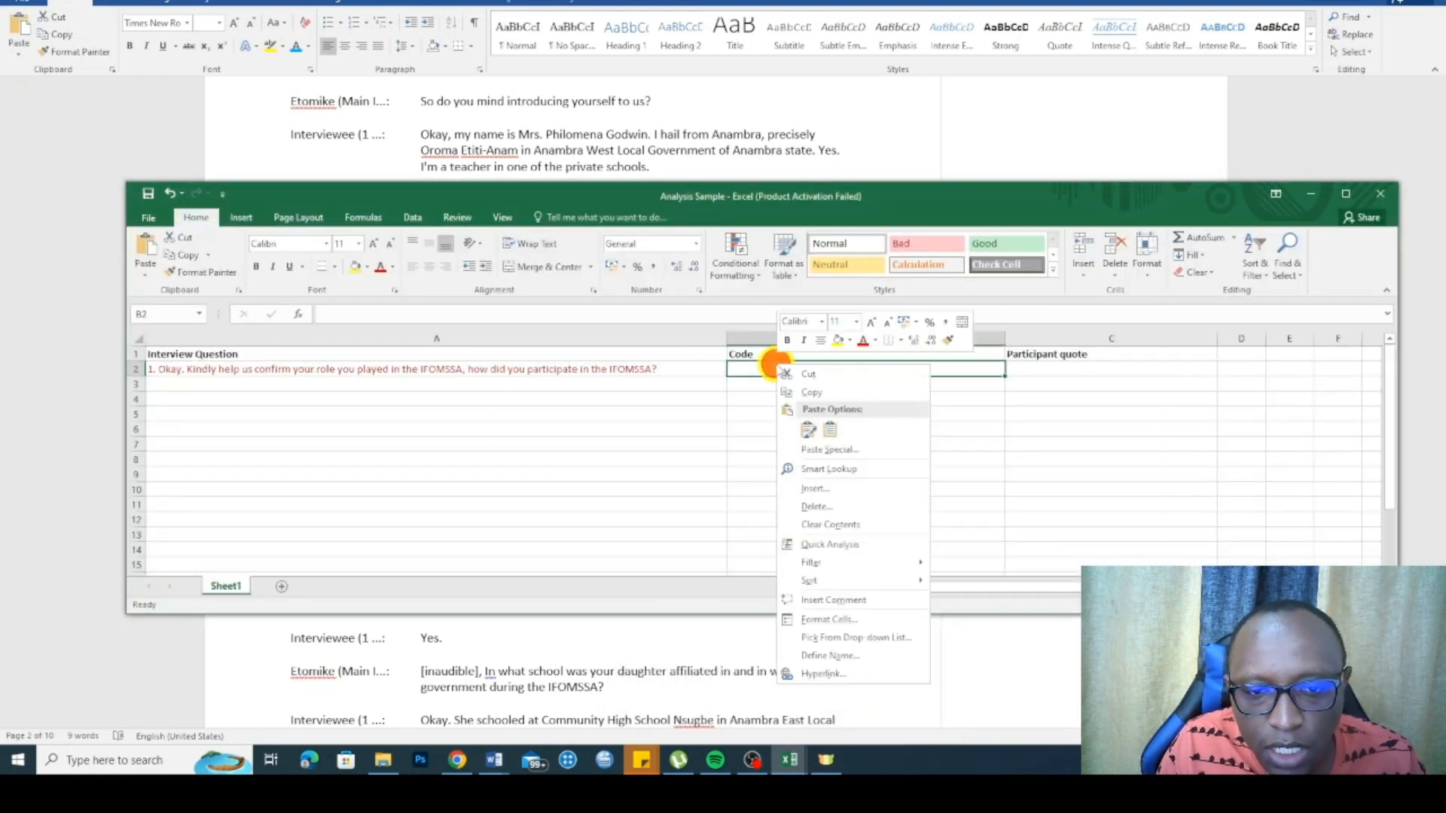
left_click(808, 430)
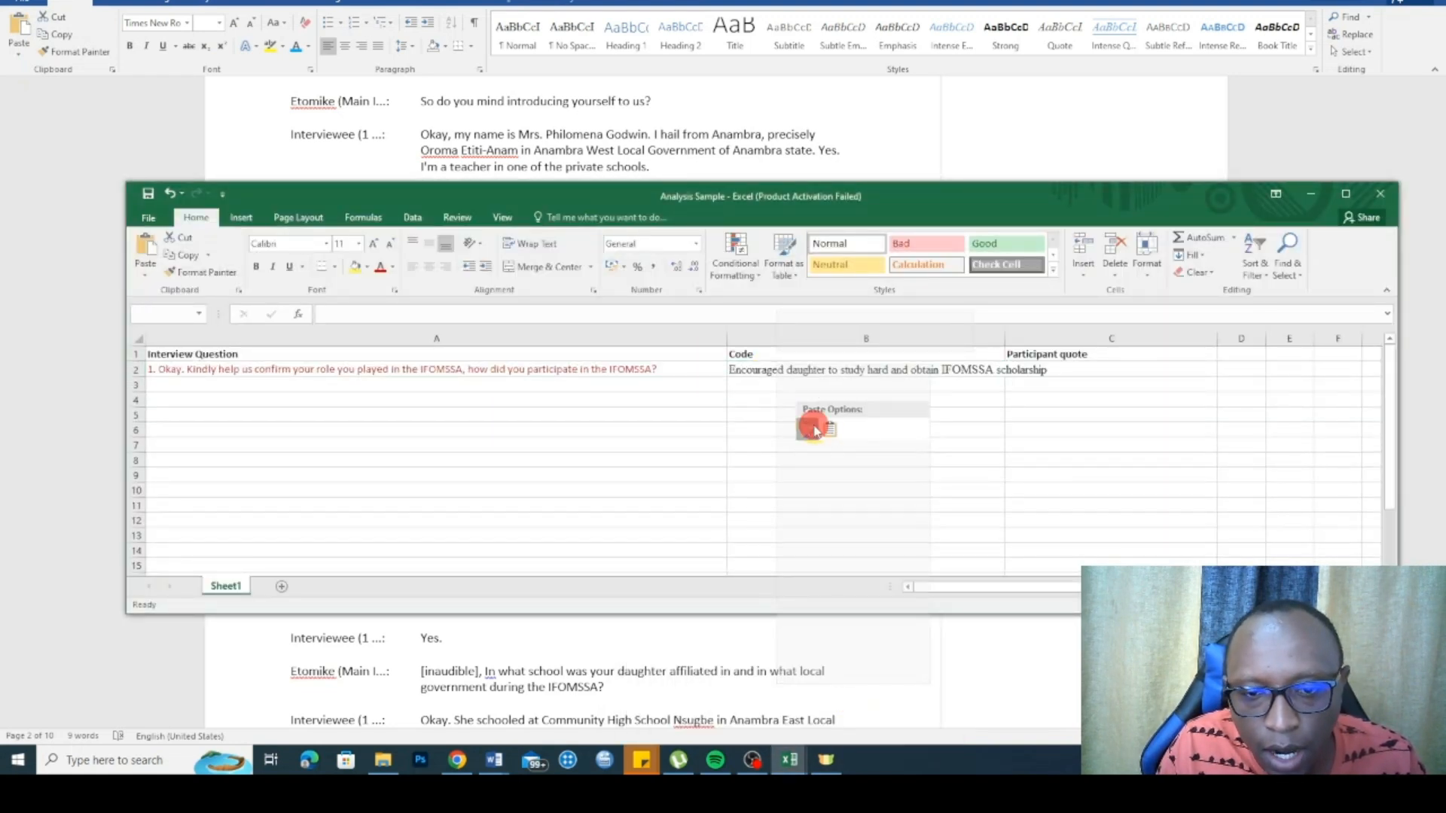
Step: Copy the highlighted Word passage about encouraging her to read, through "how she got the award.", and switch back to the Analysis Sample workbook
left_click(671, 147)
left_click(565, 515)
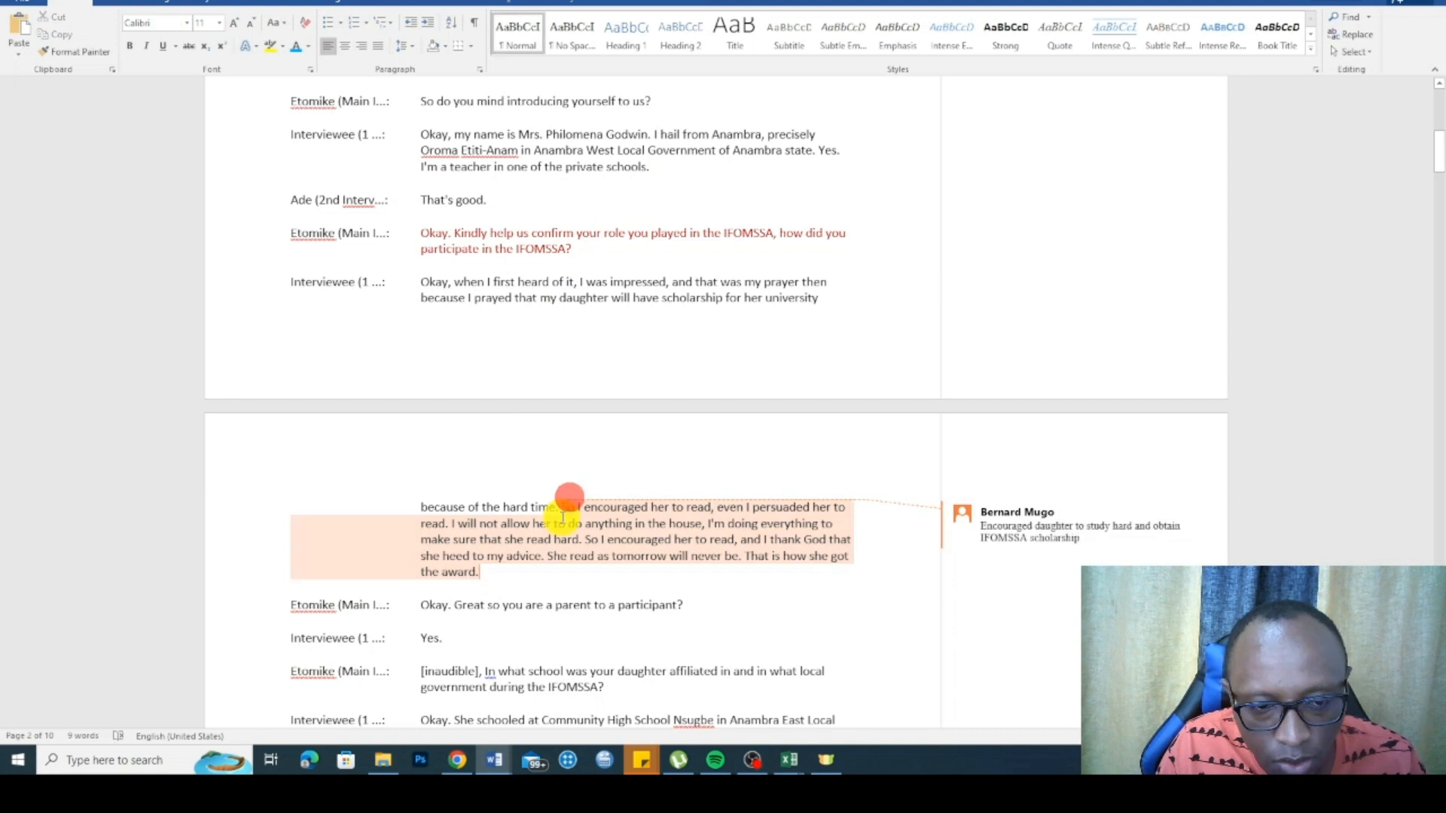
left_click_drag(567, 508, 640, 561)
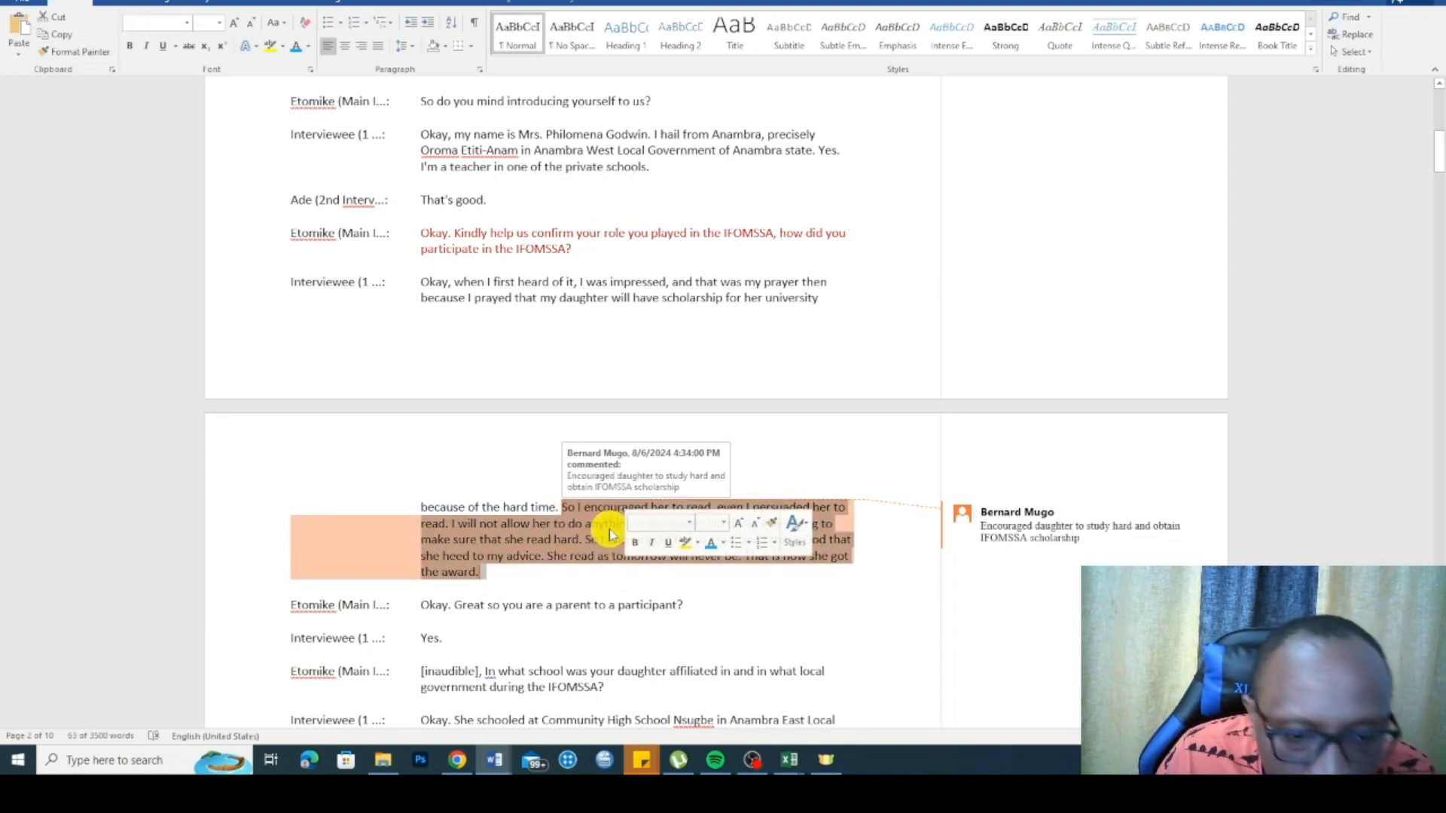
right_click(610, 533)
left_click(647, 275)
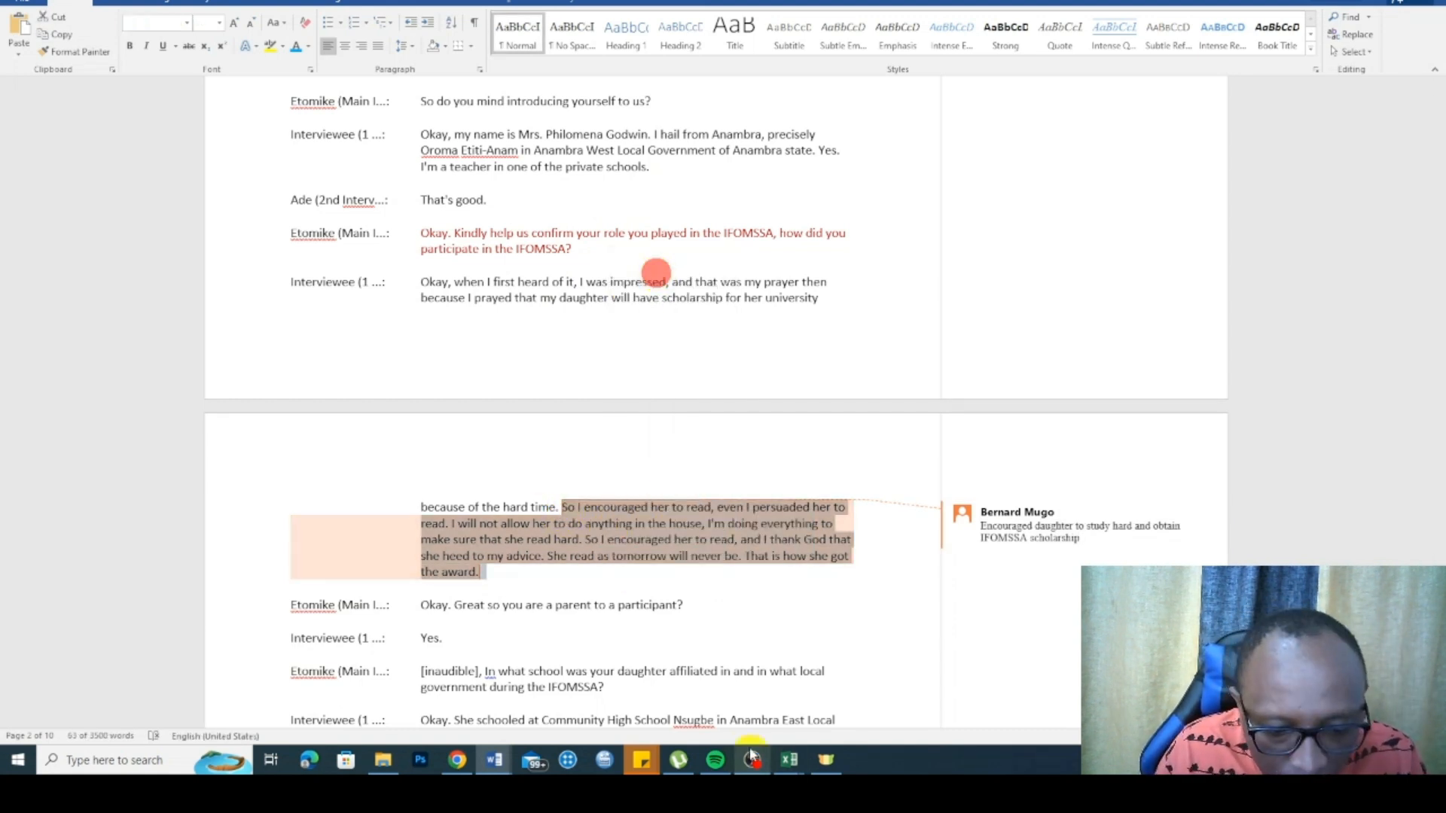
mouse_move(790, 762)
left_click(838, 703)
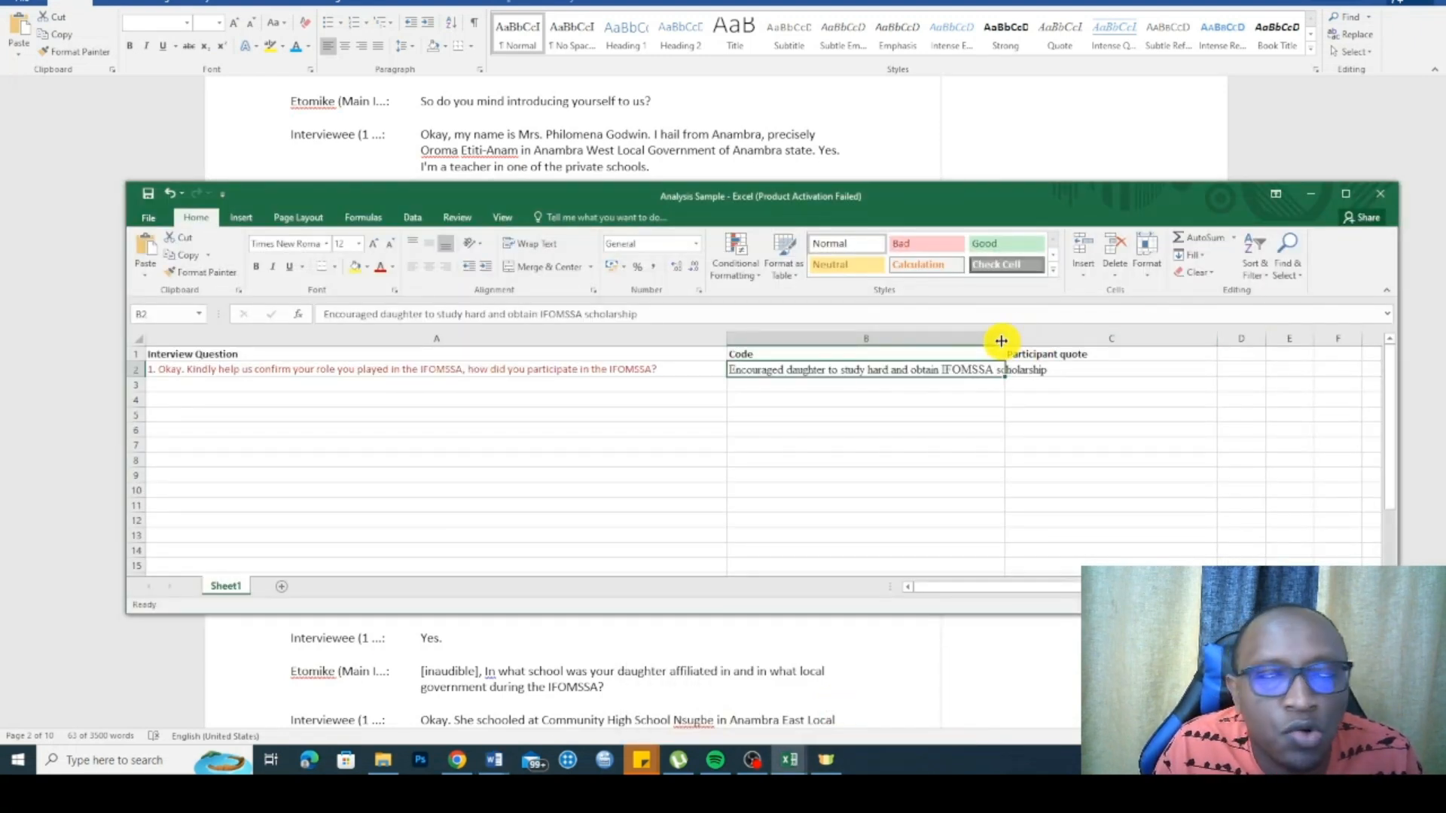
Step: Widen column B to fit the code, paste the copied quote into C2 with destination formatting and widen column C slightly
left_click_drag(1004, 333, 1067, 341)
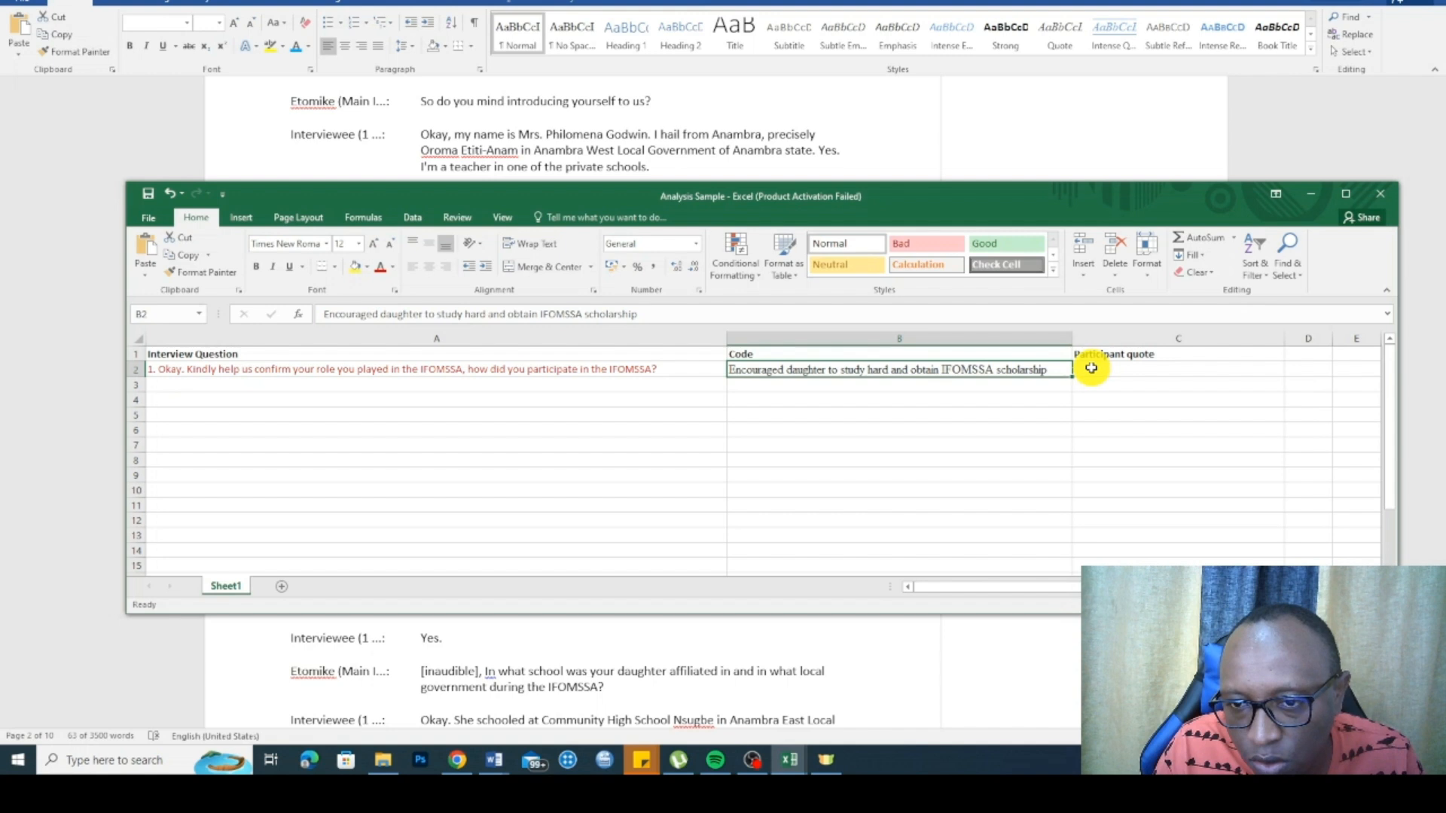
left_click(1091, 368)
right_click(1091, 368)
left_click(1145, 434)
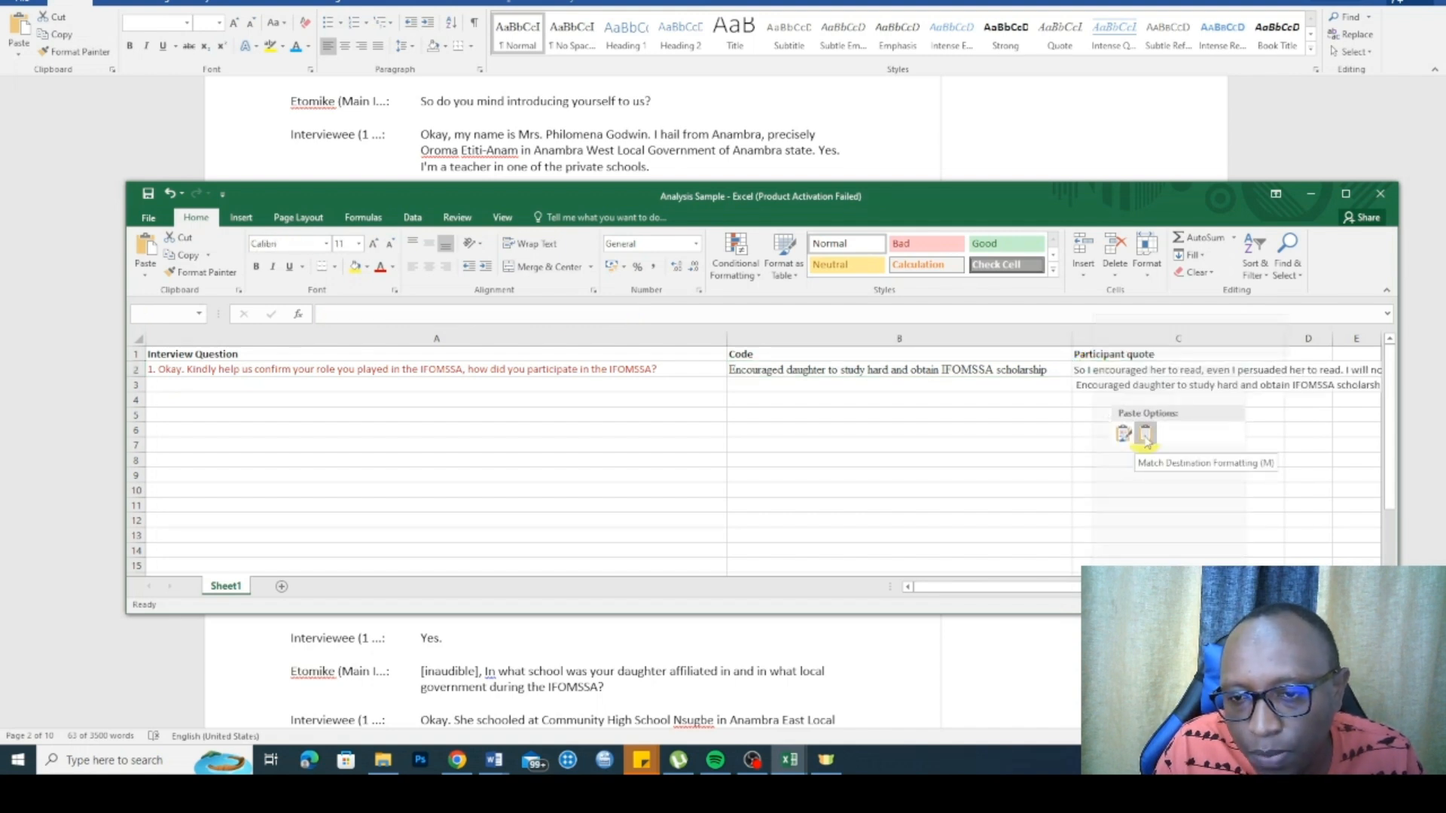
left_click(1146, 434)
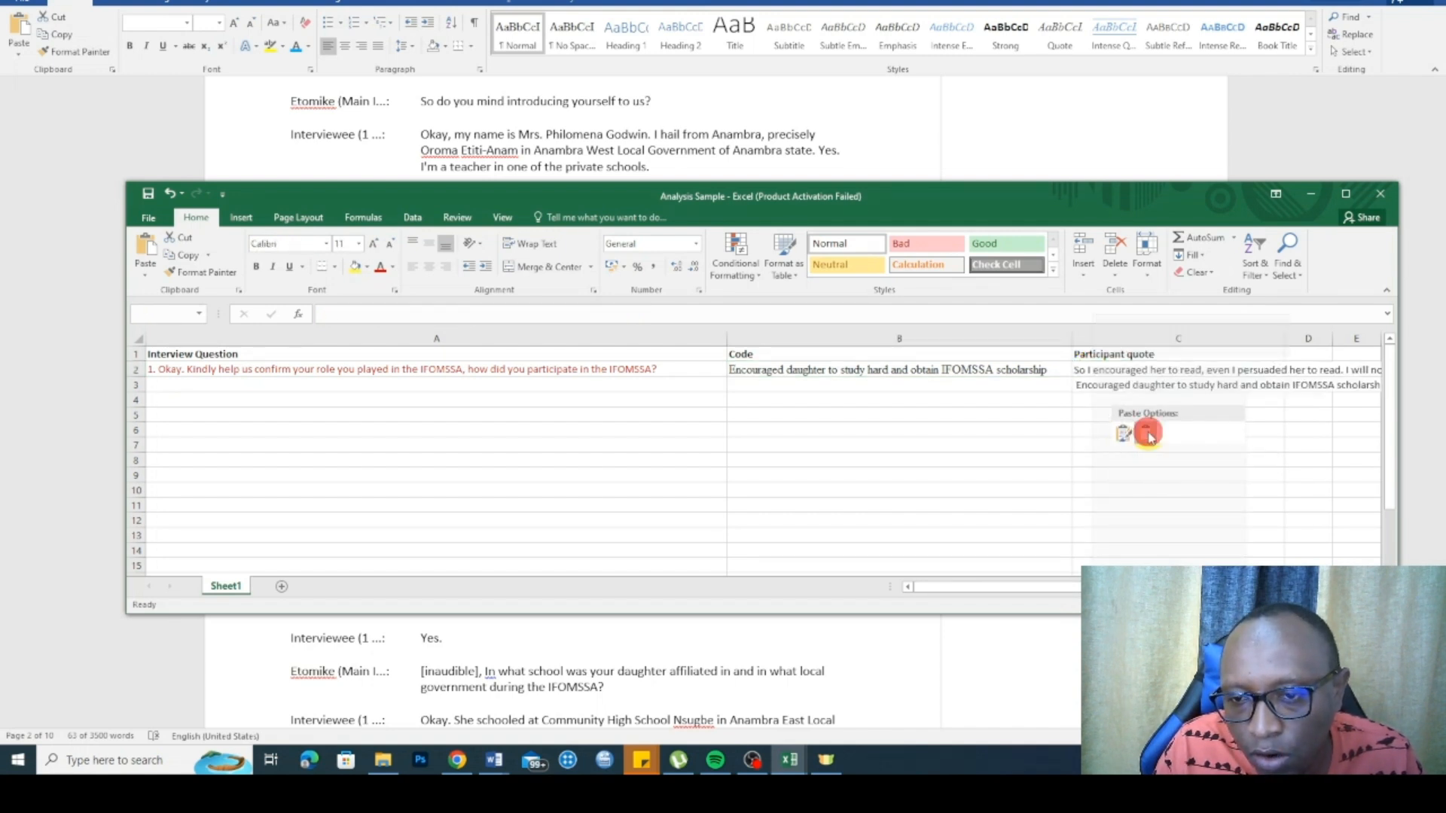
left_click(1127, 384)
double_click(1112, 371)
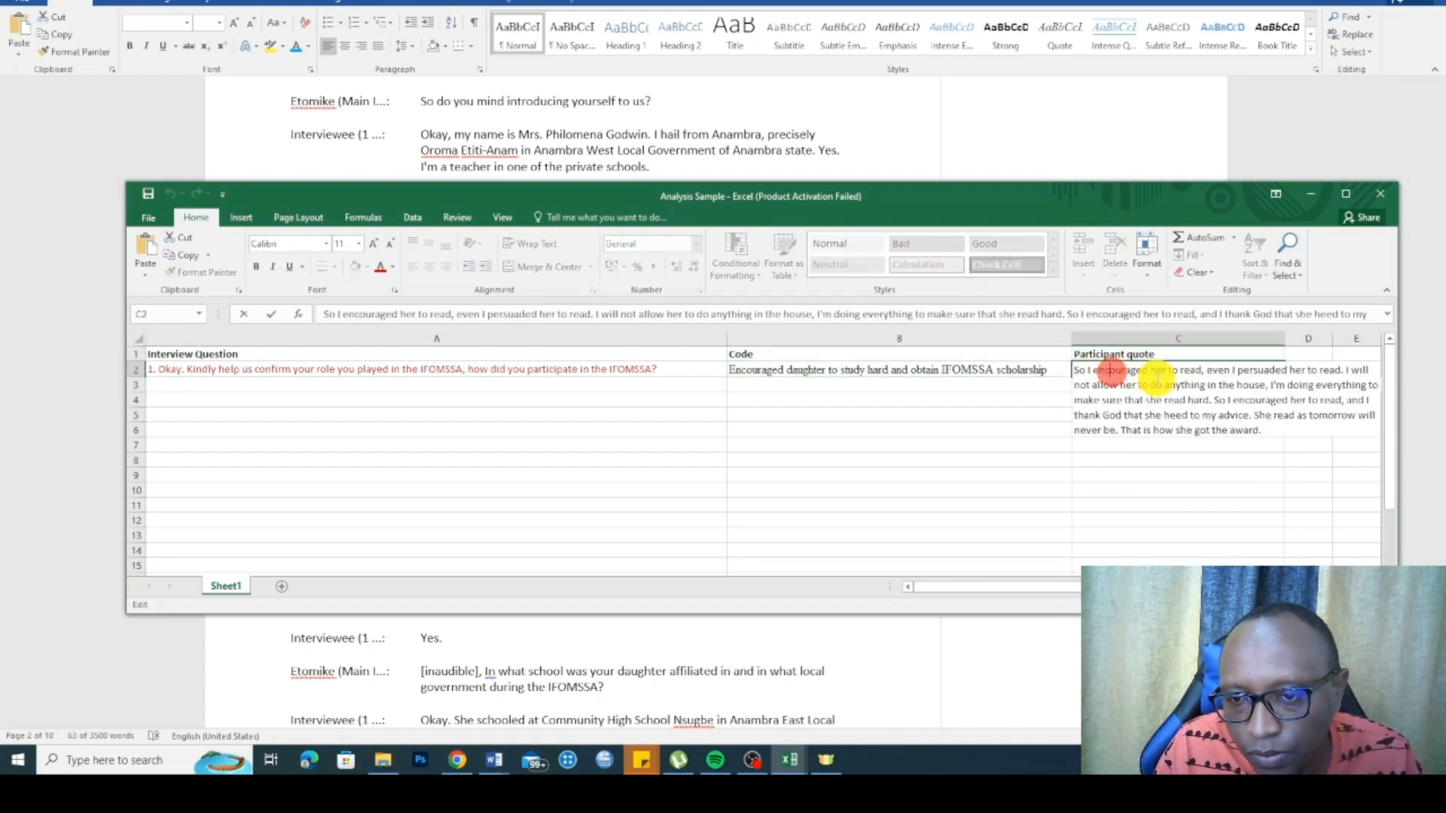
left_click(1210, 458)
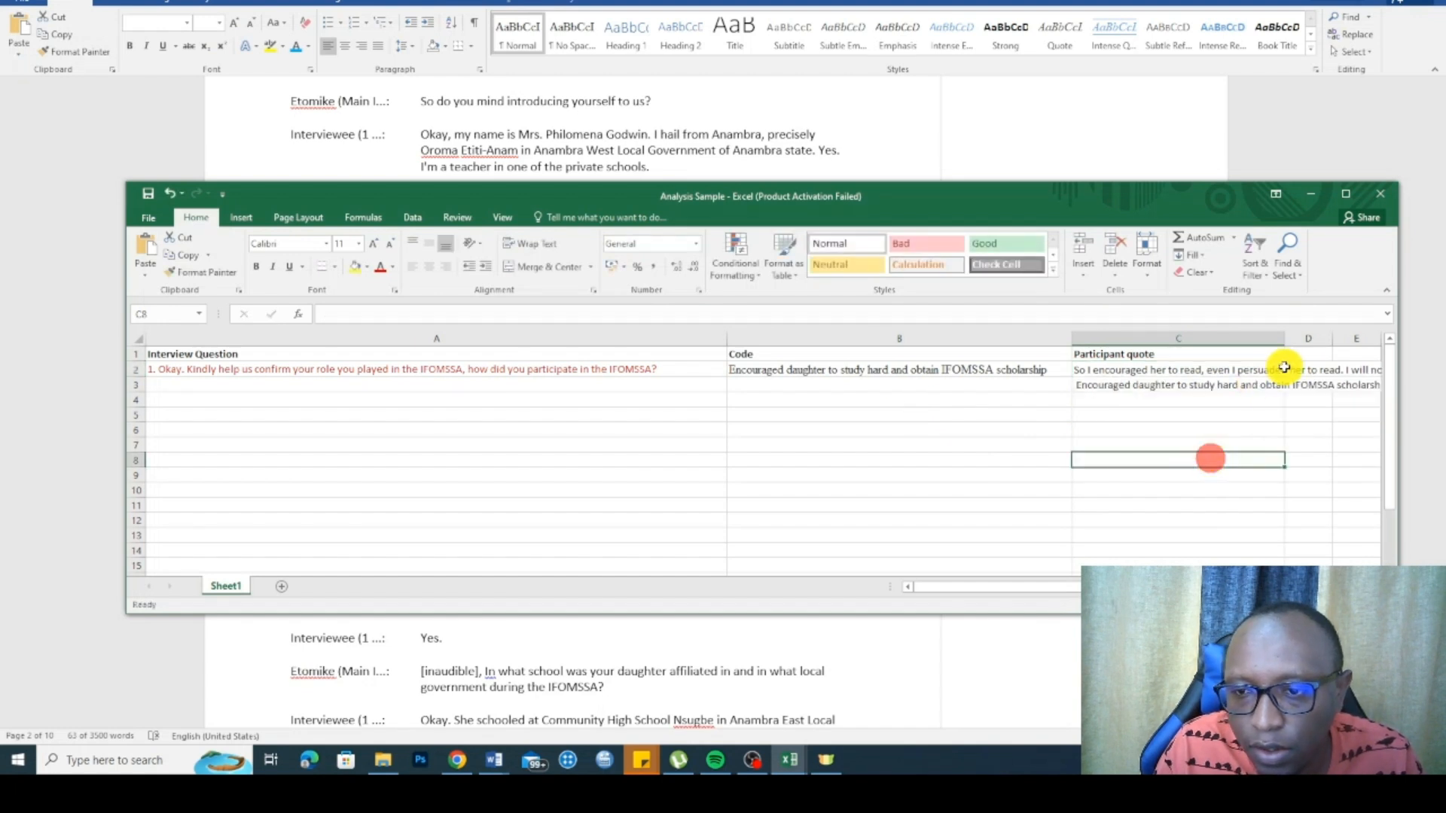
left_click_drag(1332, 340, 1334, 339)
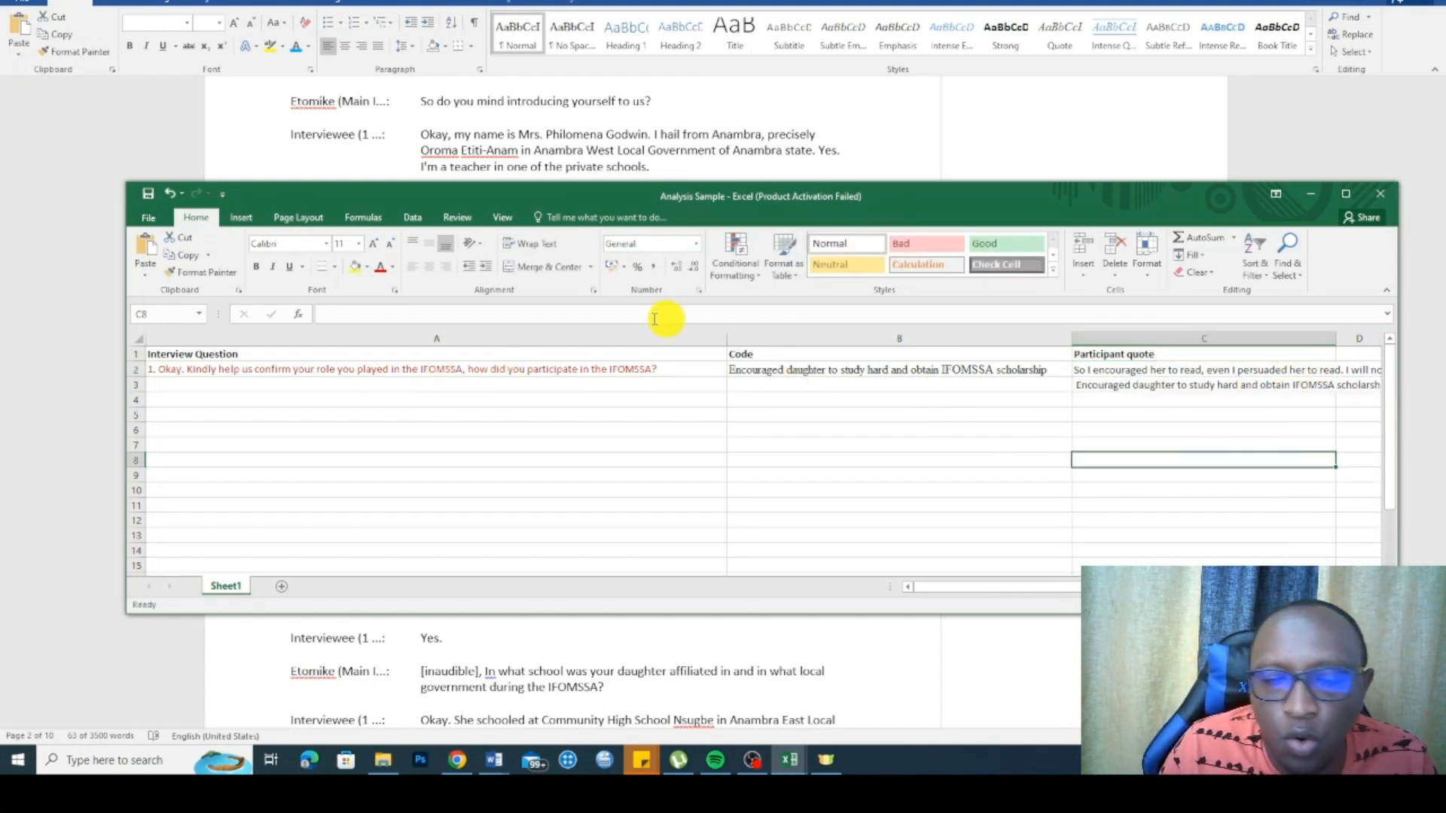
Step: Copy the red question about general knowledge of the IFOMSSA Award from the Word transcript and switch back to the Analysis Sample workbook
left_click(629, 142)
scroll(648, 420, "down", 10)
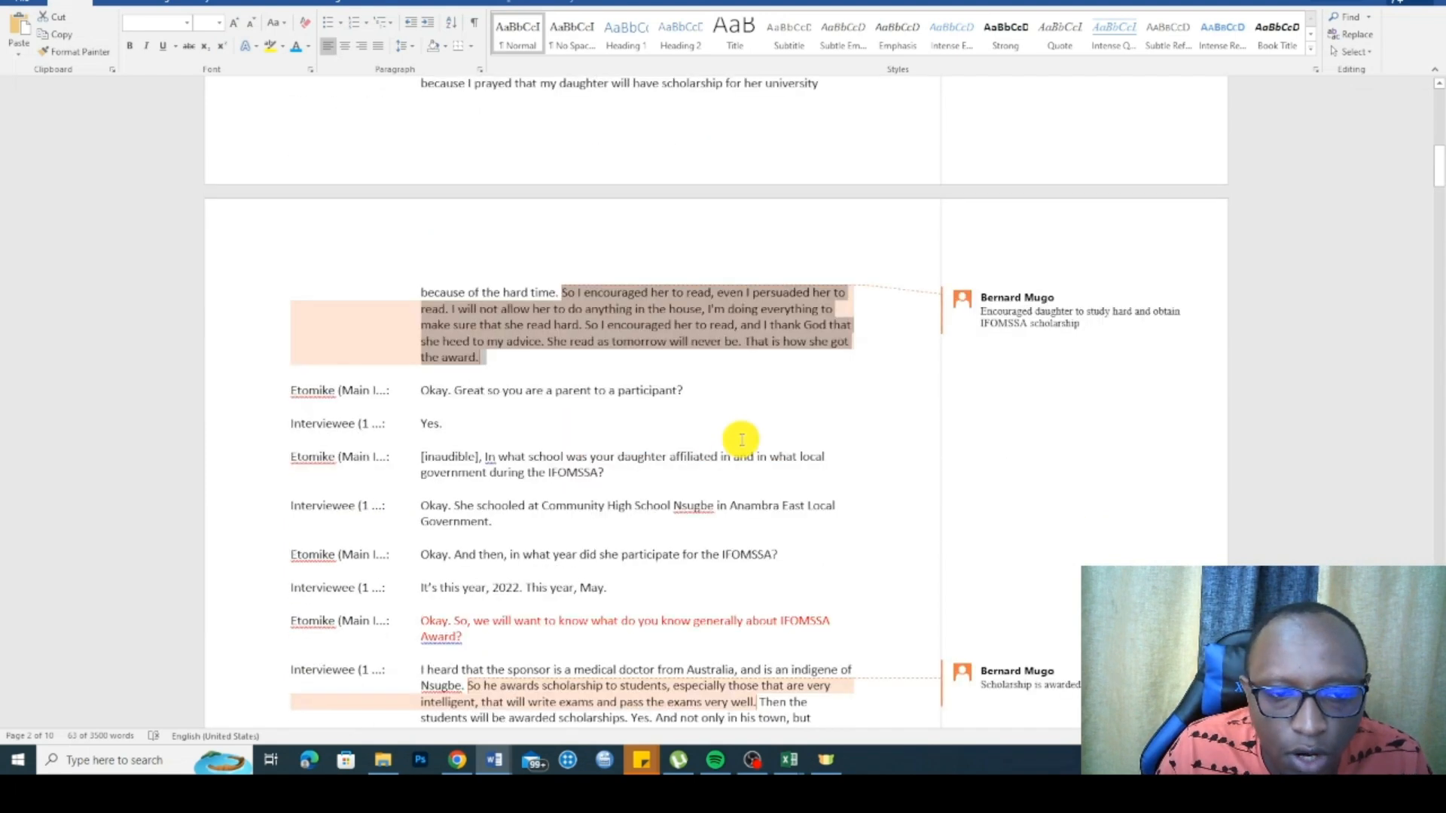
left_click_drag(471, 390, 503, 378)
left_click(422, 363)
right_click(453, 367)
left_click(488, 392)
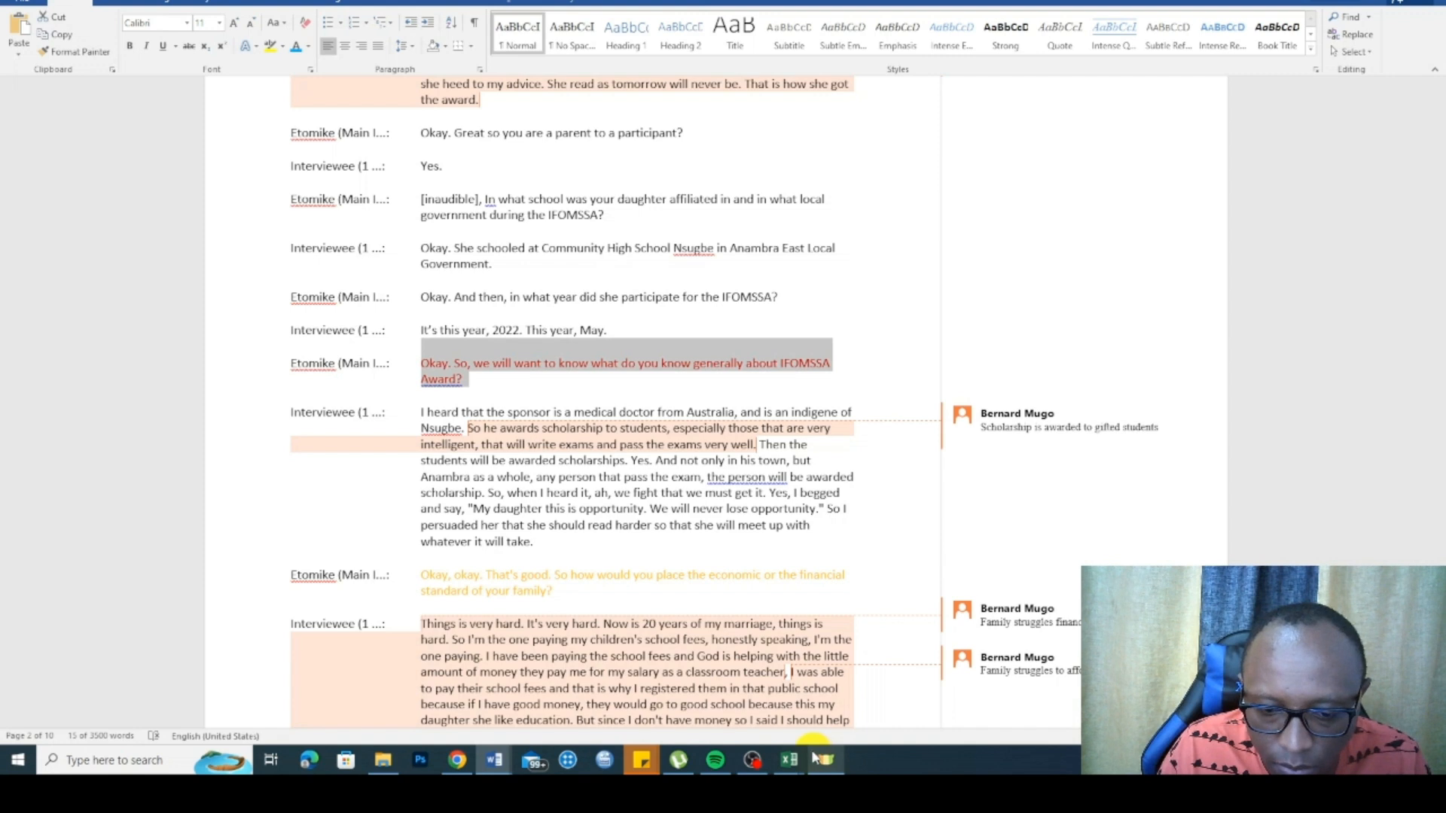
left_click(789, 759)
left_click(887, 708)
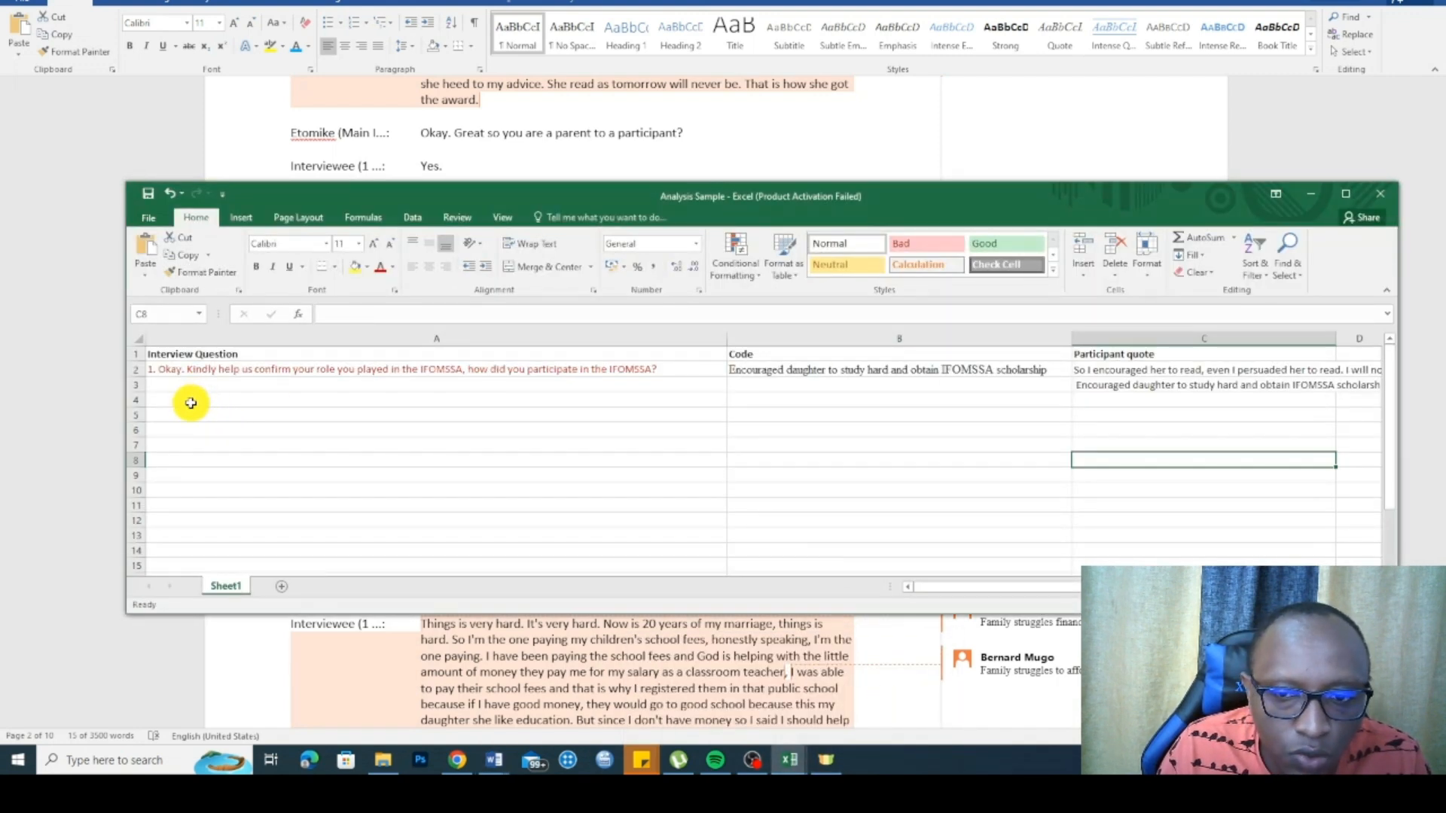
Step: Paste the copied question into cell A4, left-aligned and numbered "2."
left_click(190, 402)
right_click(189, 401)
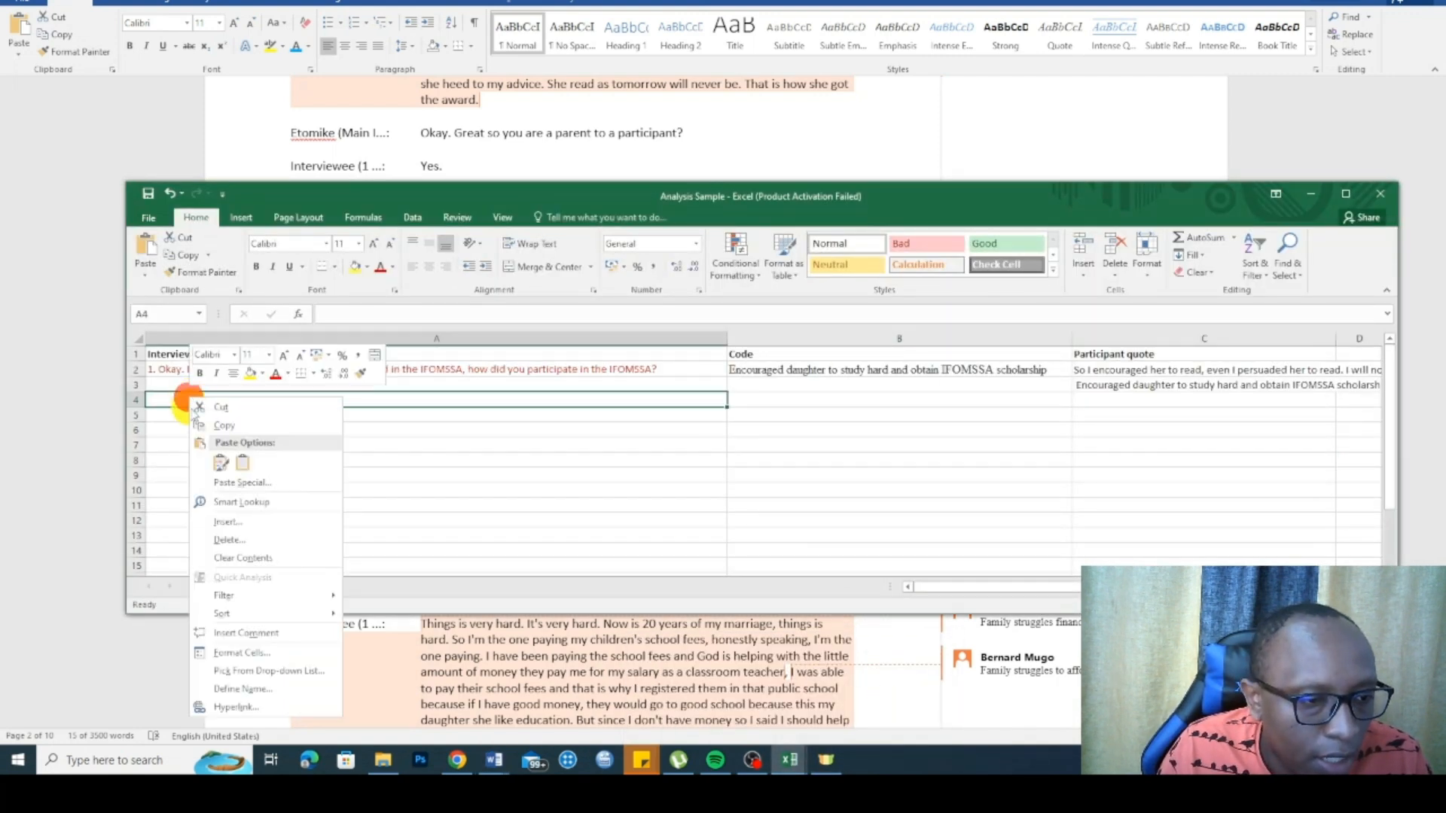
left_click(242, 463)
left_click(412, 266)
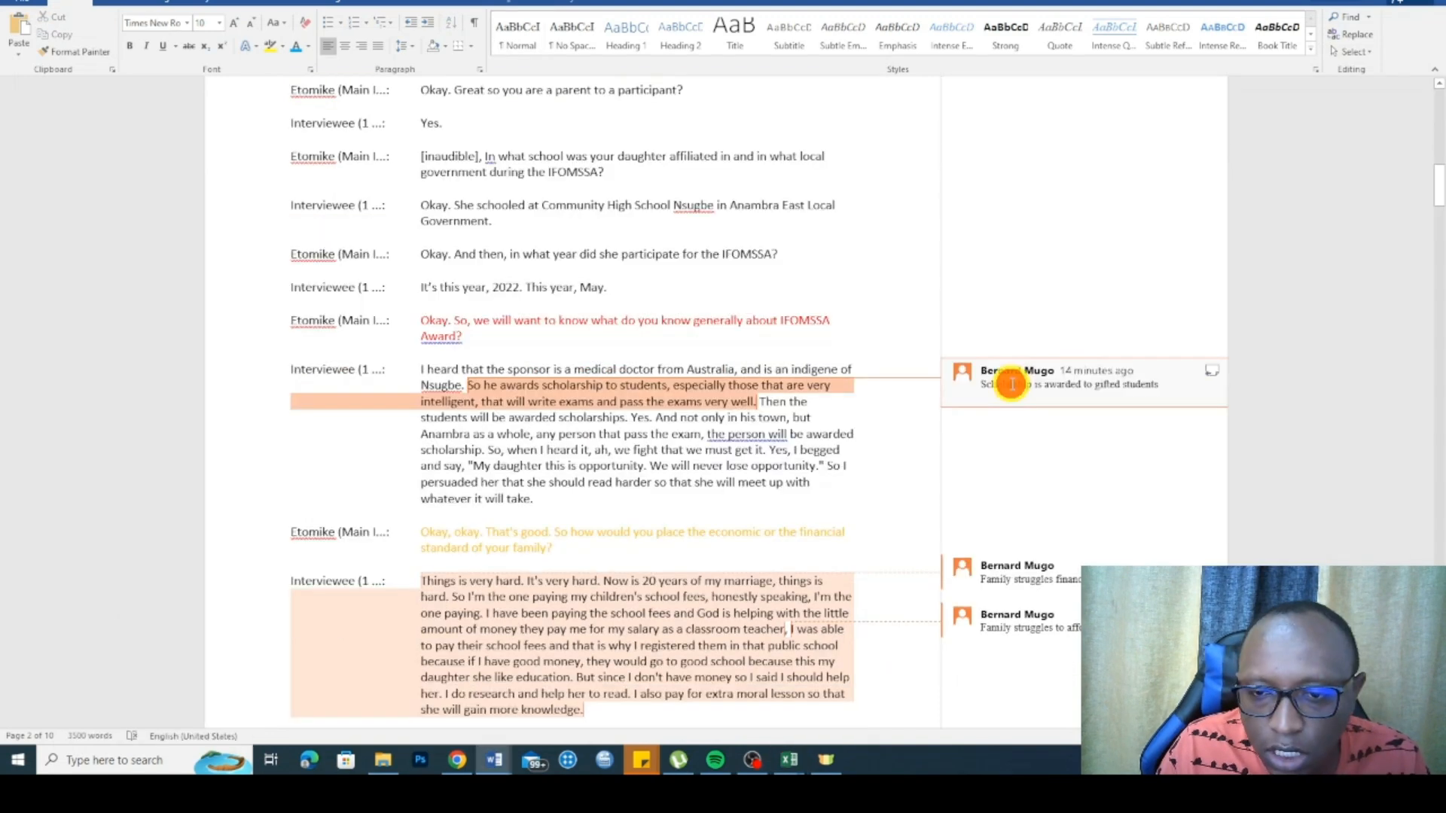
Step: Copy the comment code "Scholarship is awarded to gifted students" from the Word transcript and switch back to the Analysis Sample workbook
right_click(1009, 382)
left_click(982, 382)
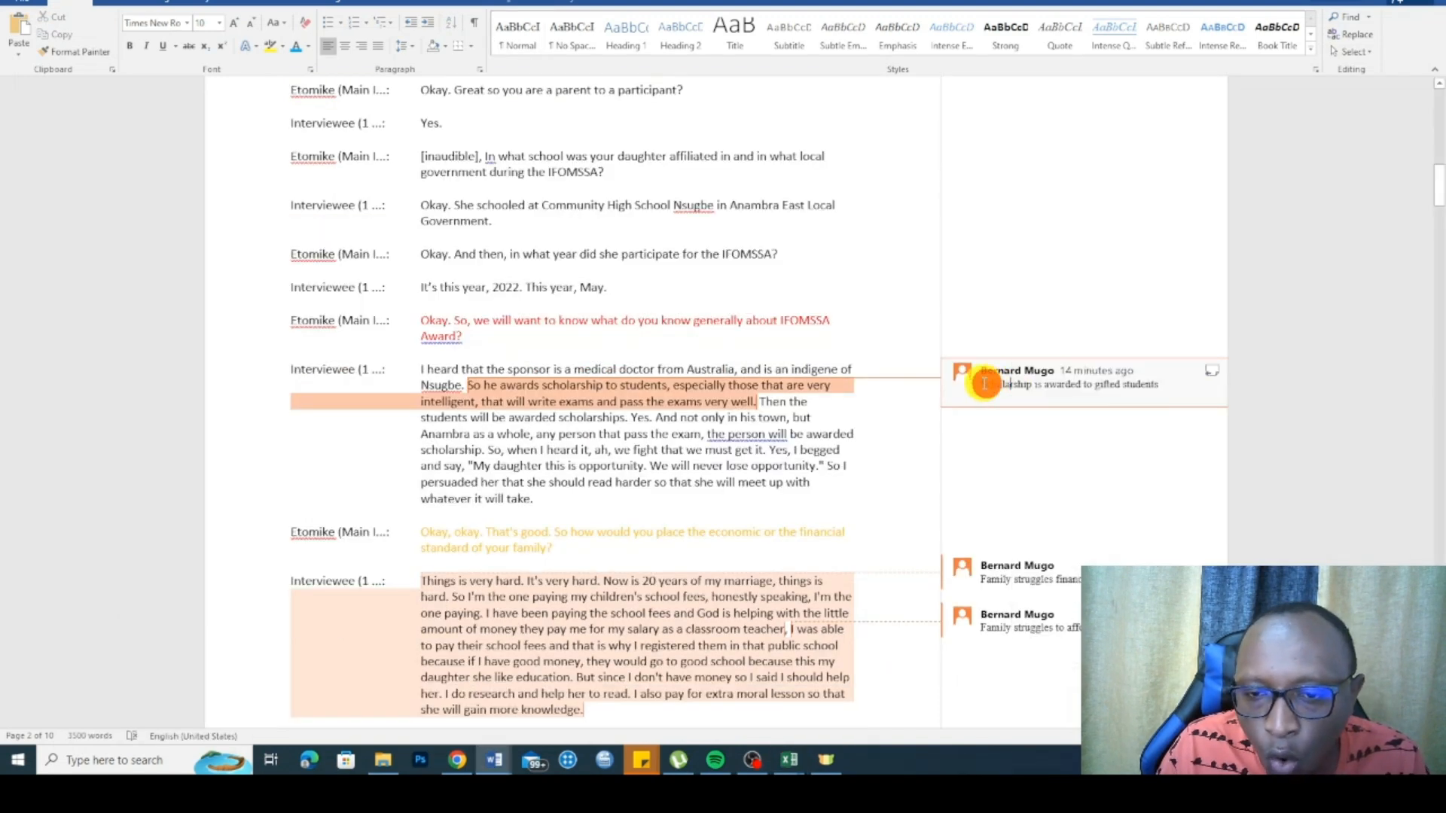
key("ctrl+a")
right_click(1056, 389)
left_click(1094, 413)
left_click(789, 762)
left_click(869, 697)
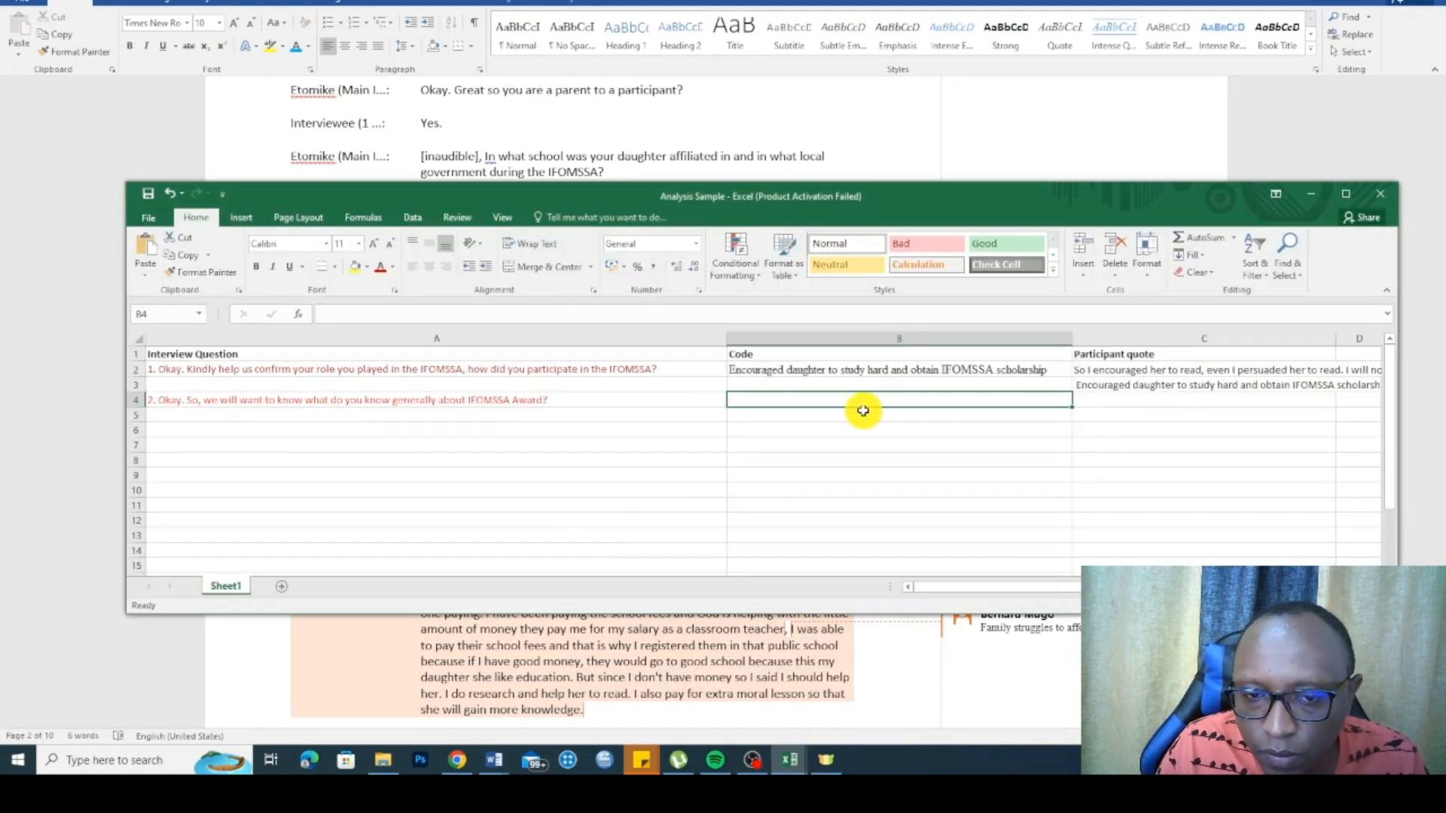
Step: Paste the copied code into cell B4 beside question 2, keeping its source formatting
right_click(825, 401)
left_click(880, 468)
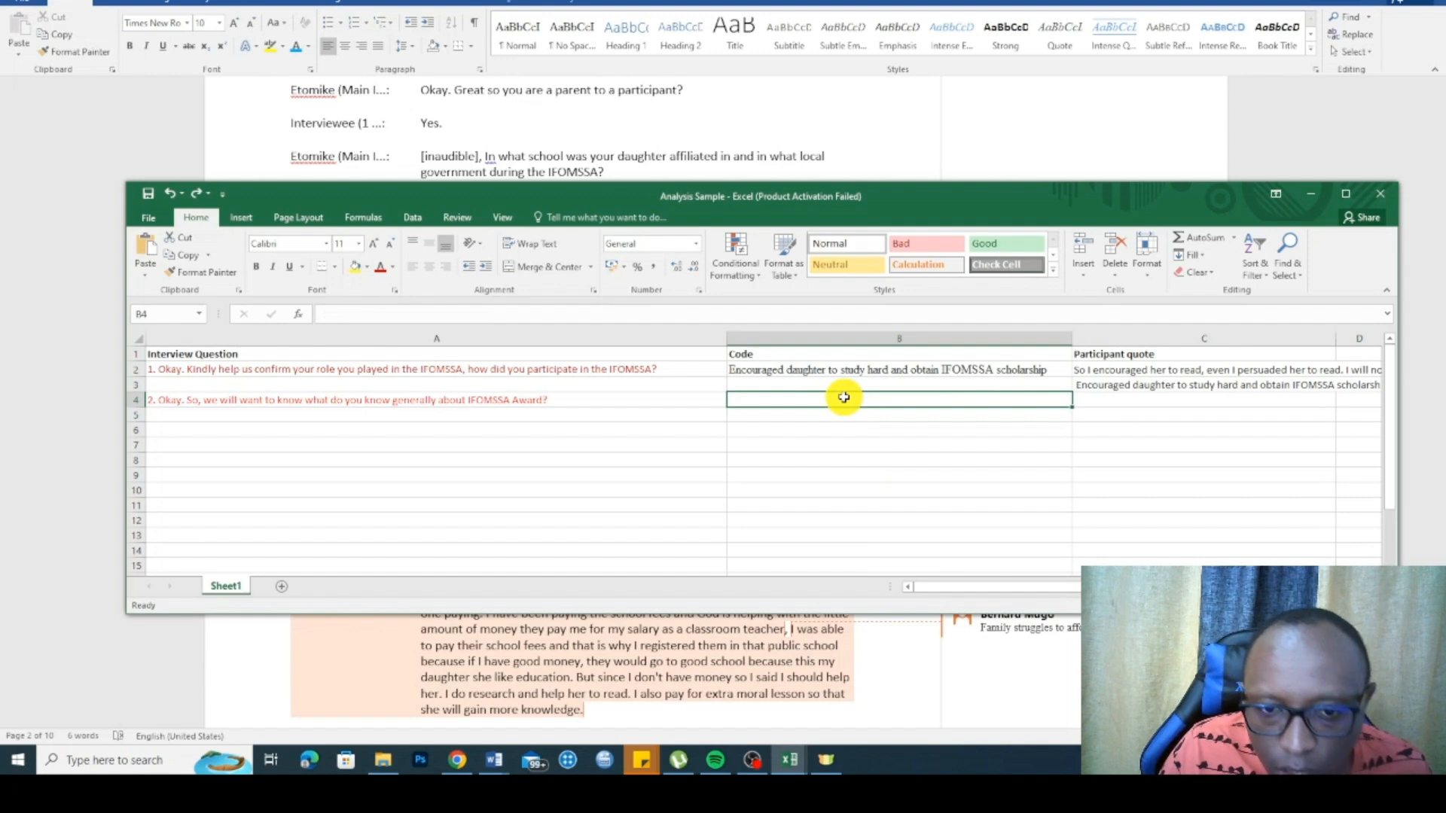
right_click(839, 397)
left_click(871, 464)
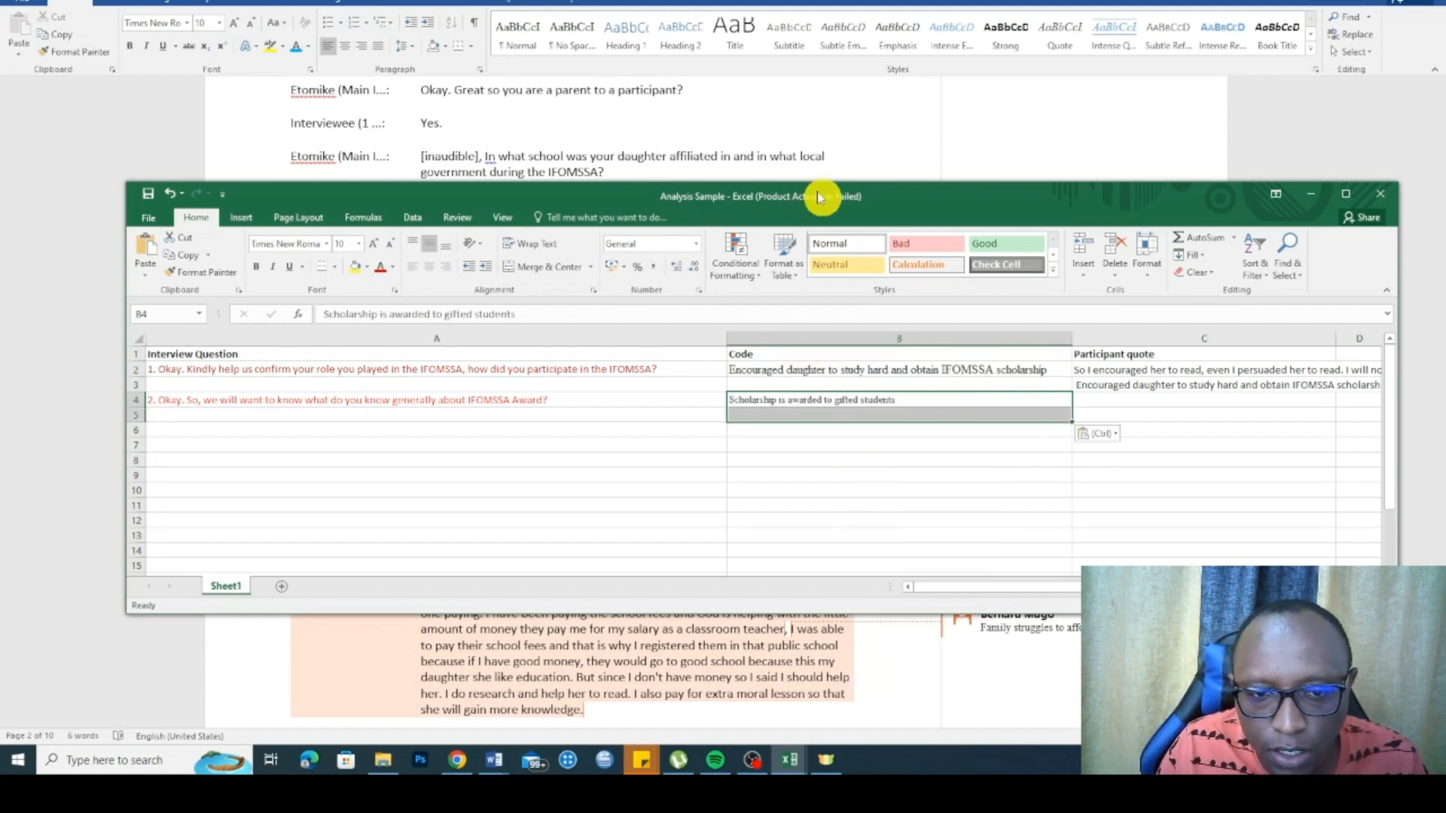
Step: Copy the transcript passage from "So he awards scholarship to students" to "pass the exams very well." and switch back to the Analysis Sample workbook
left_click(766, 150)
right_click(606, 388)
left_click(515, 388)
left_click_drag(468, 385, 760, 406)
right_click(714, 400)
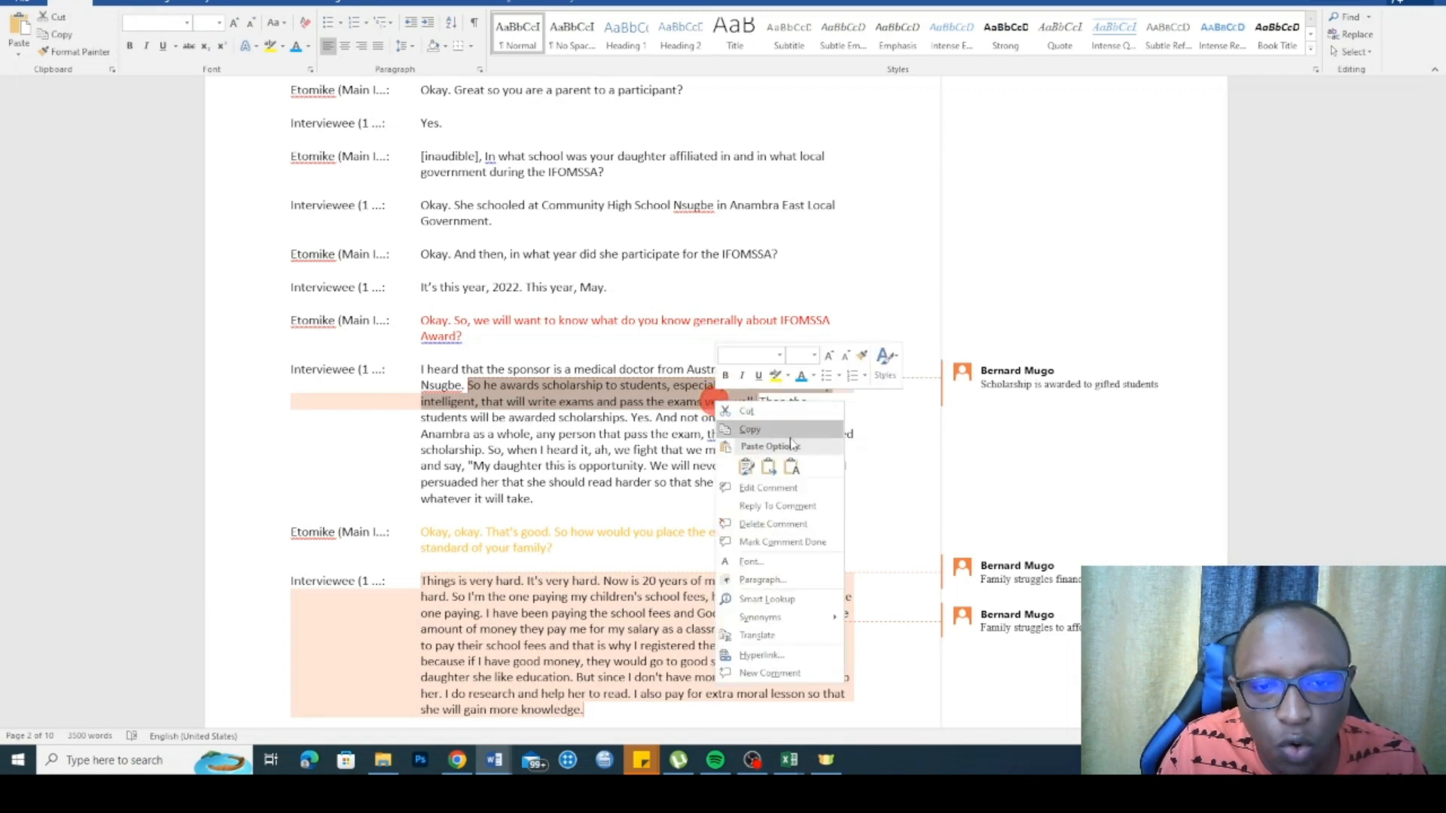
left_click(749, 429)
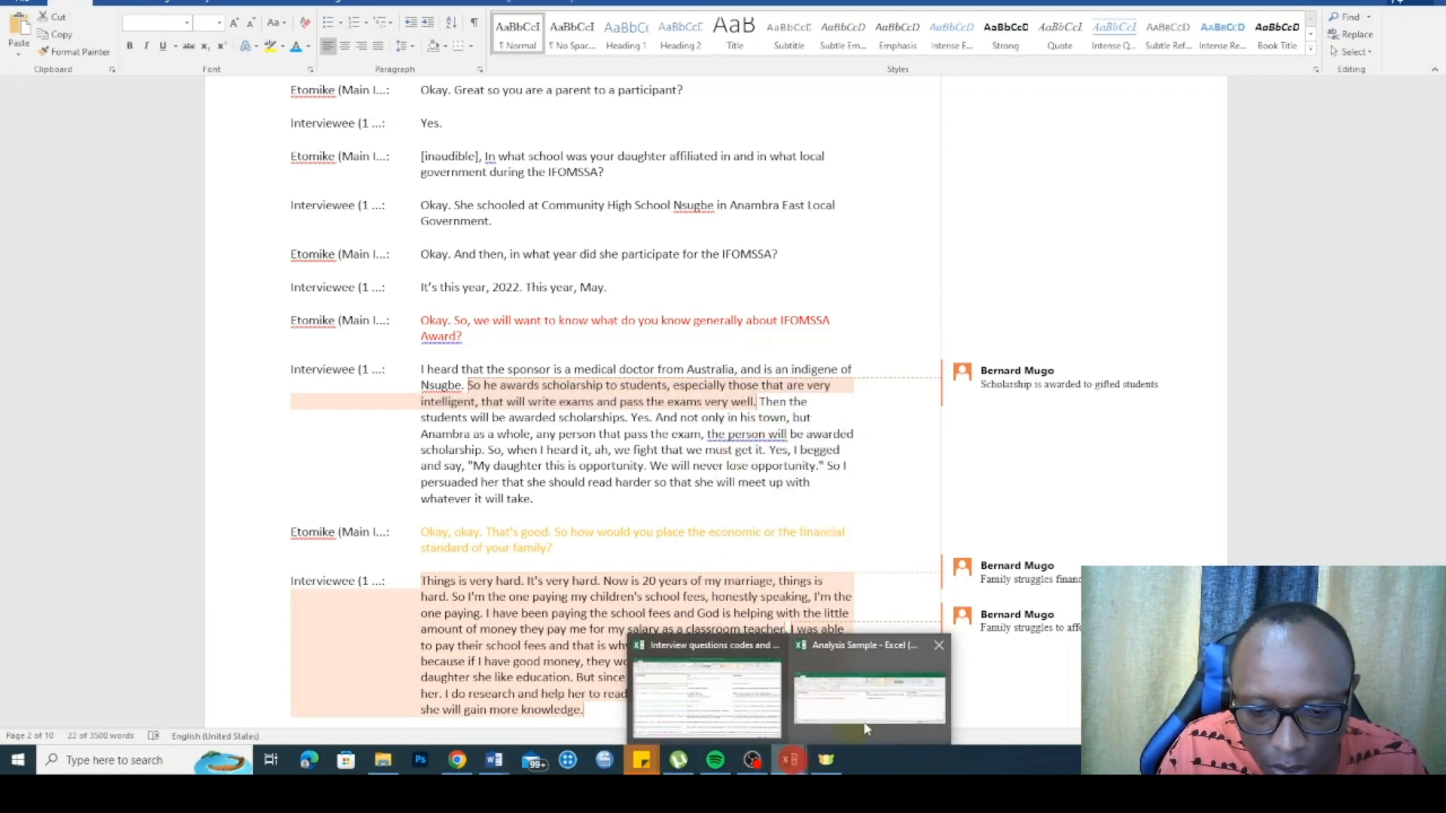
left_click(827, 716)
Step: Paste the copied quote into cell C4 with destination formatting
left_click(1123, 402)
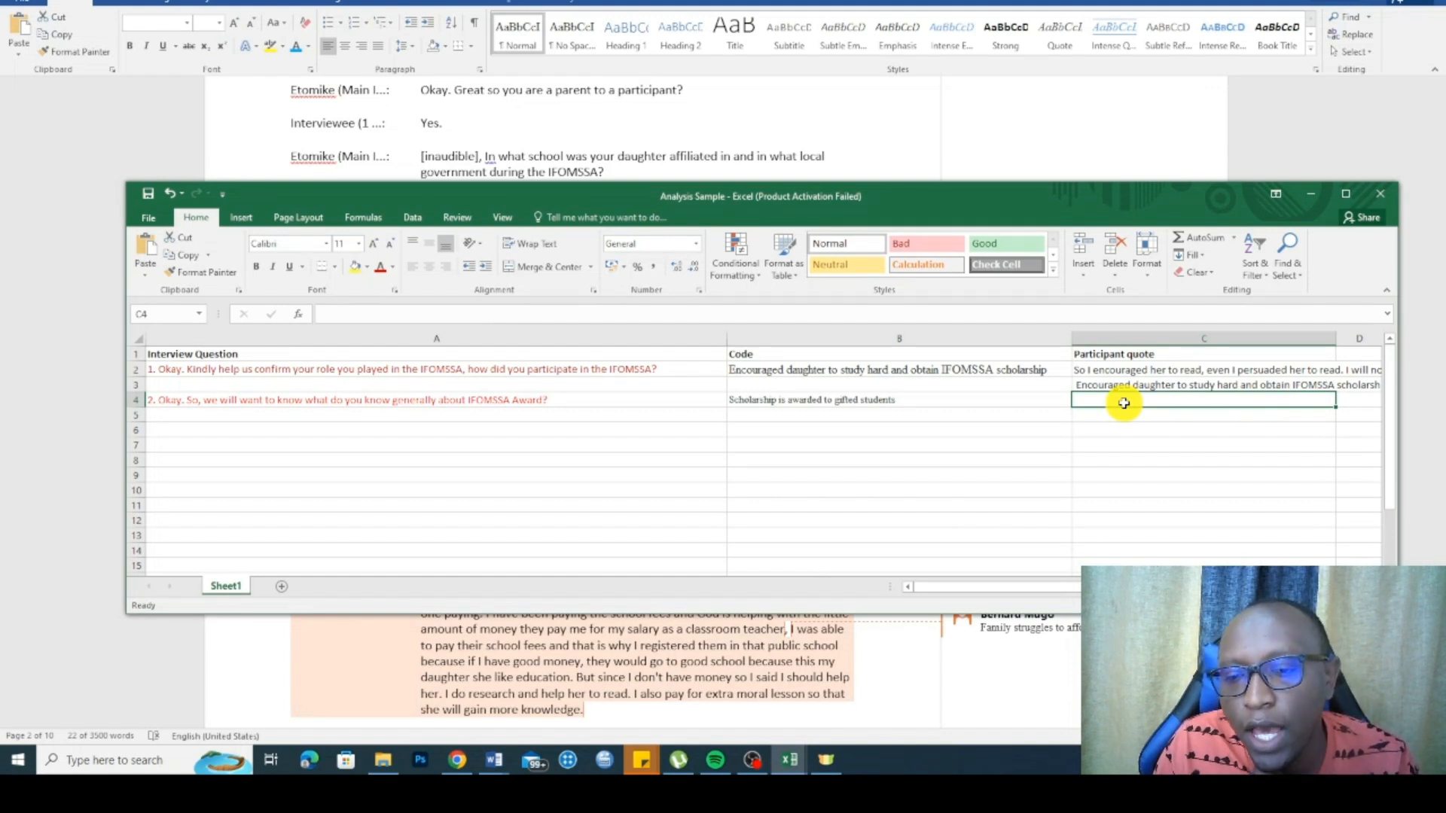
right_click(1122, 403)
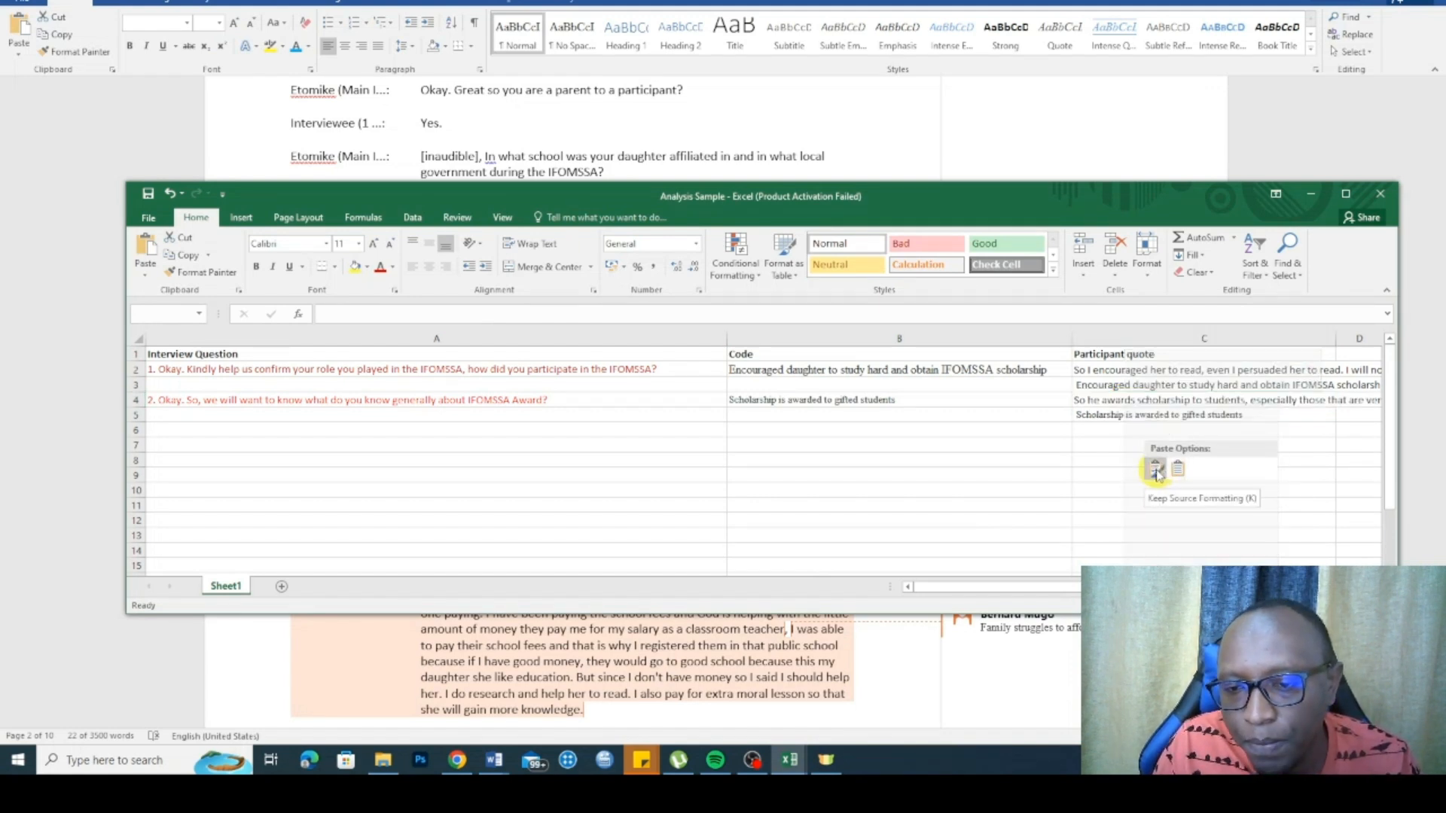
left_click(1176, 470)
left_click(1110, 454)
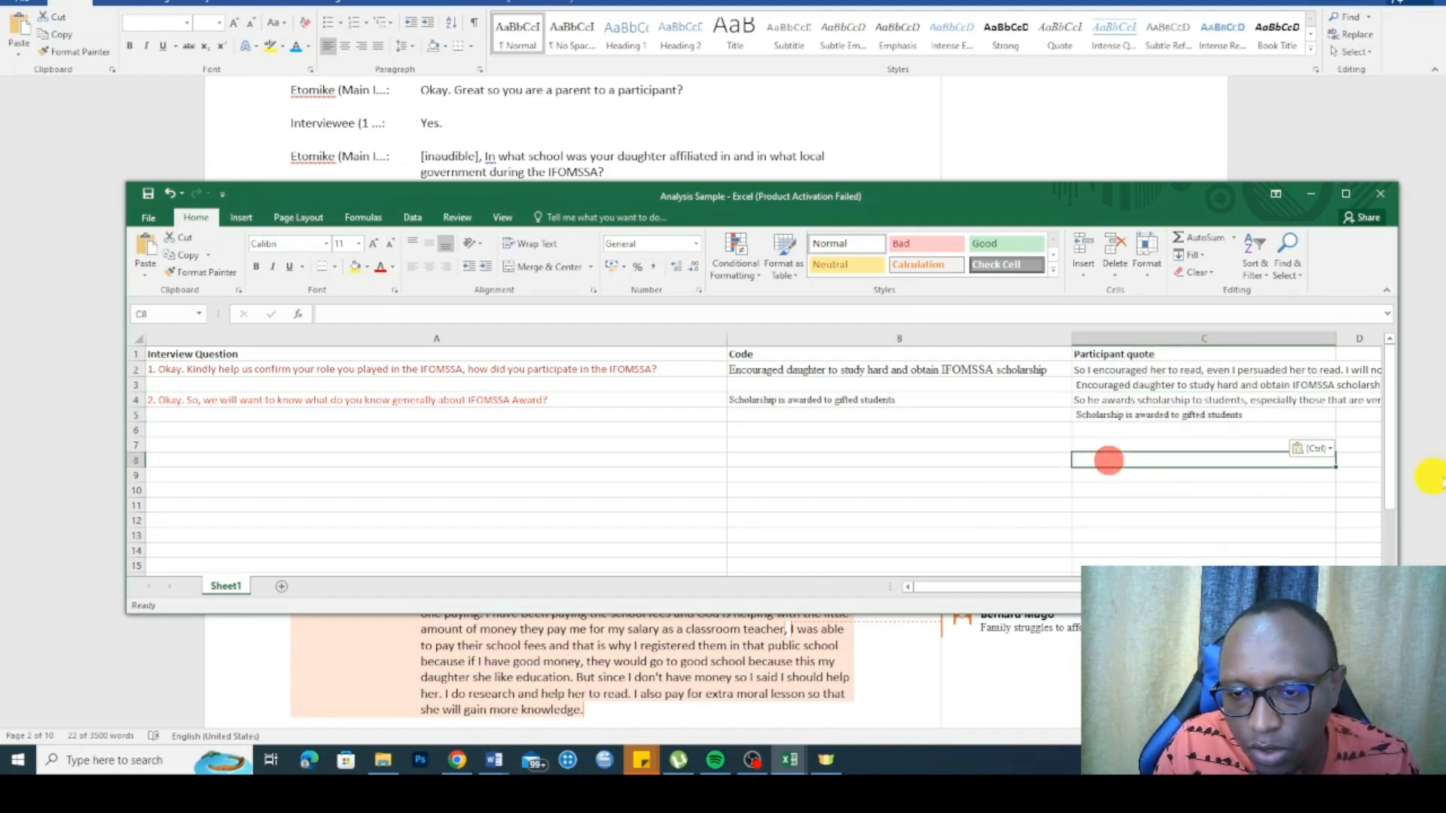
Step: Delete the stray comment text beneath the participant quotes in cells C5 and C3
left_click(1197, 415)
key("Delete")
left_click(1140, 385)
key("Delete")
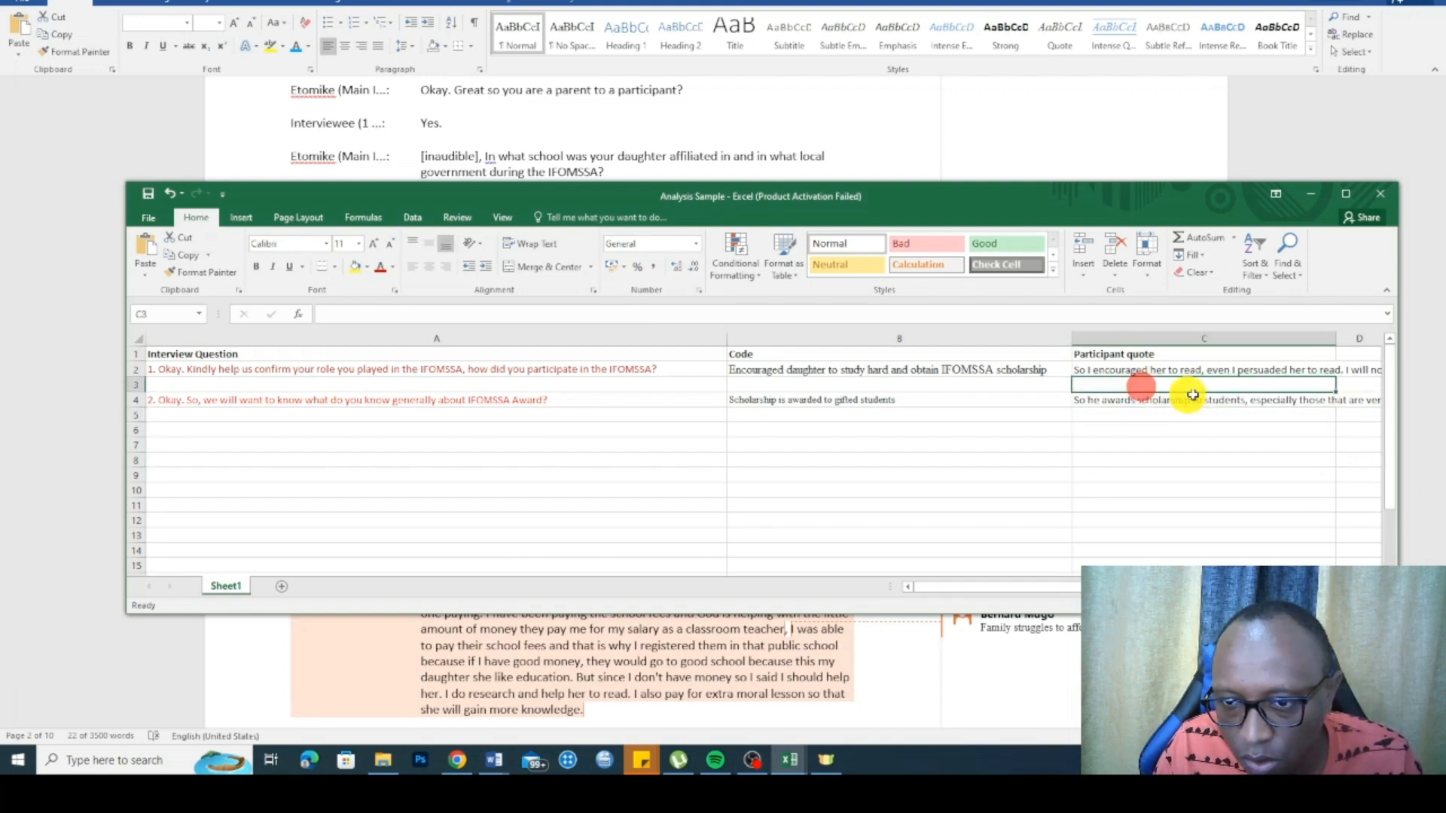
left_click(1141, 418)
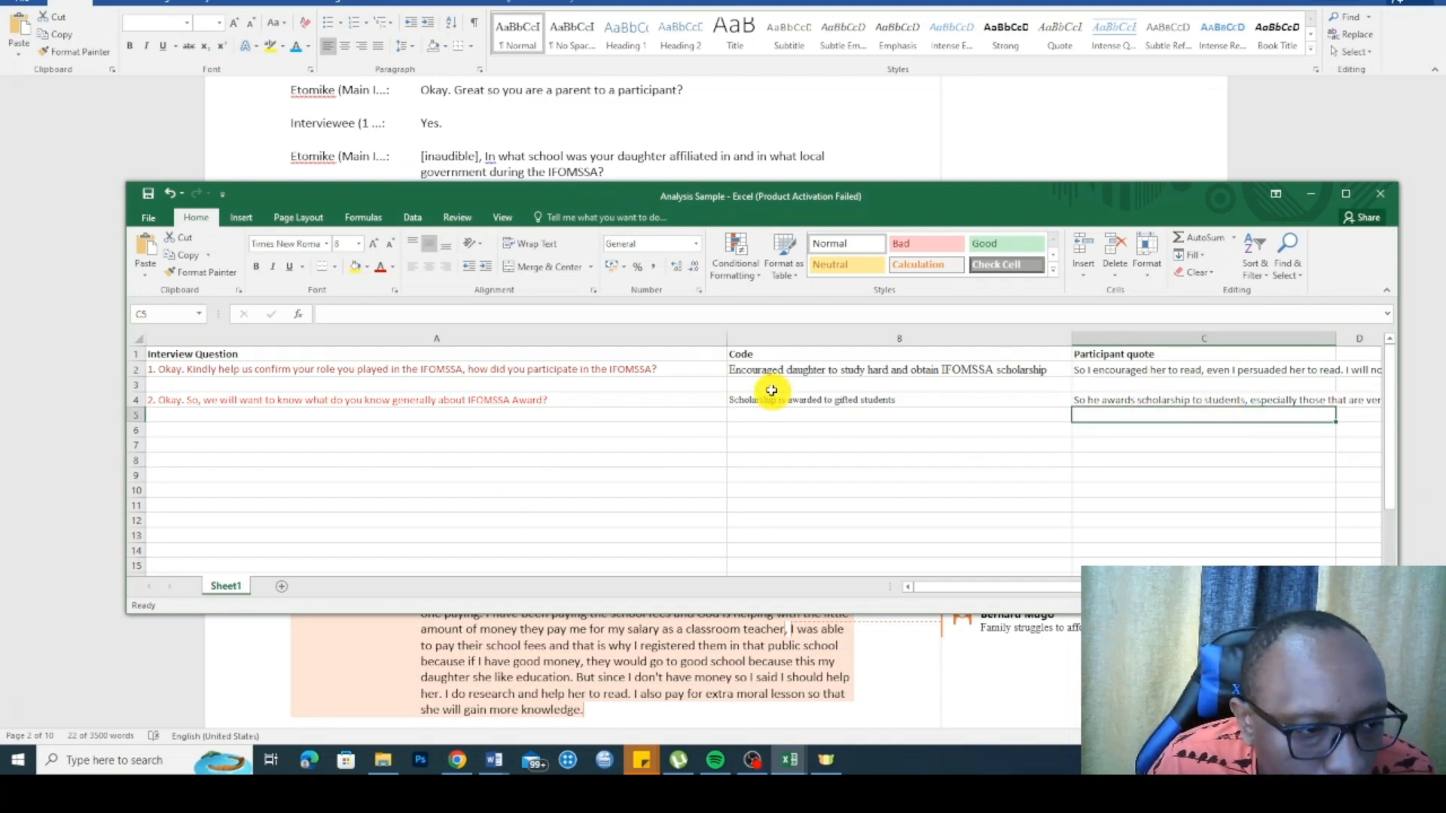
Step: Copy the yellow question about the family's economic or financial standard from the Word transcript and switch back to the Analysis Sample workbook
left_click(592, 139)
scroll(1422, 412, "down", 3)
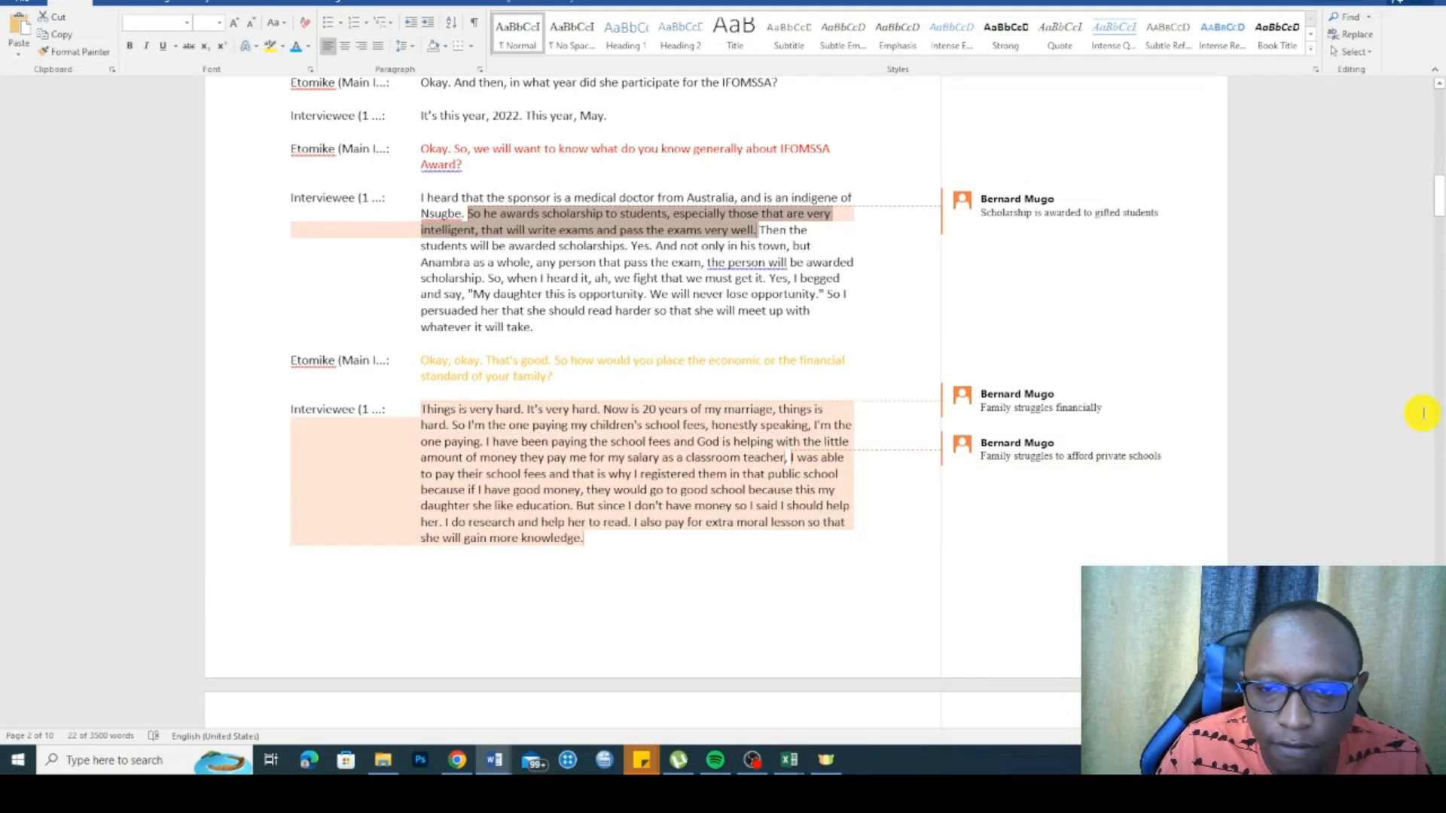
scroll(706, 409, "down", 3)
triple_click(1002, 283)
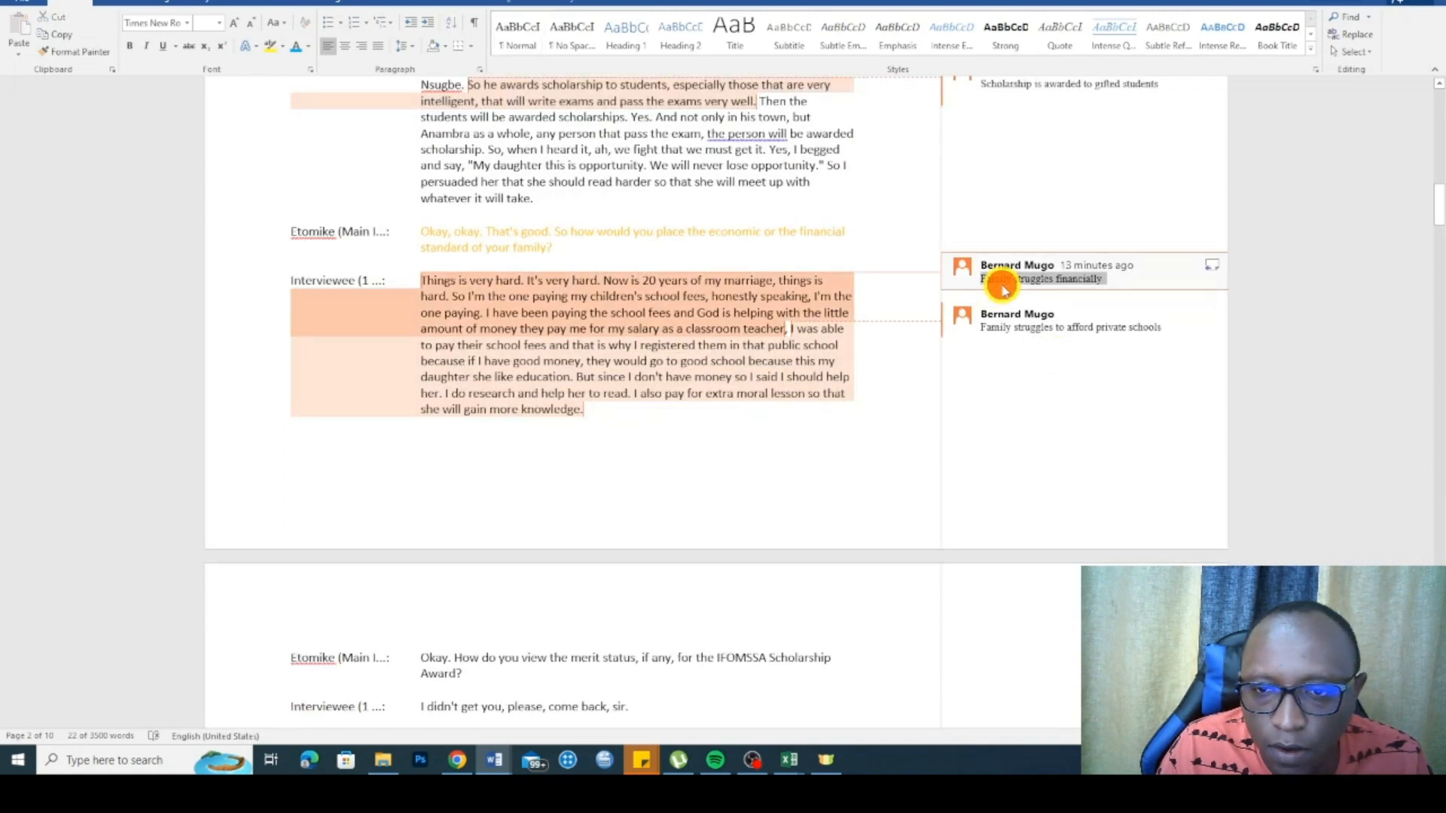
left_click(448, 243)
triple_click(539, 254)
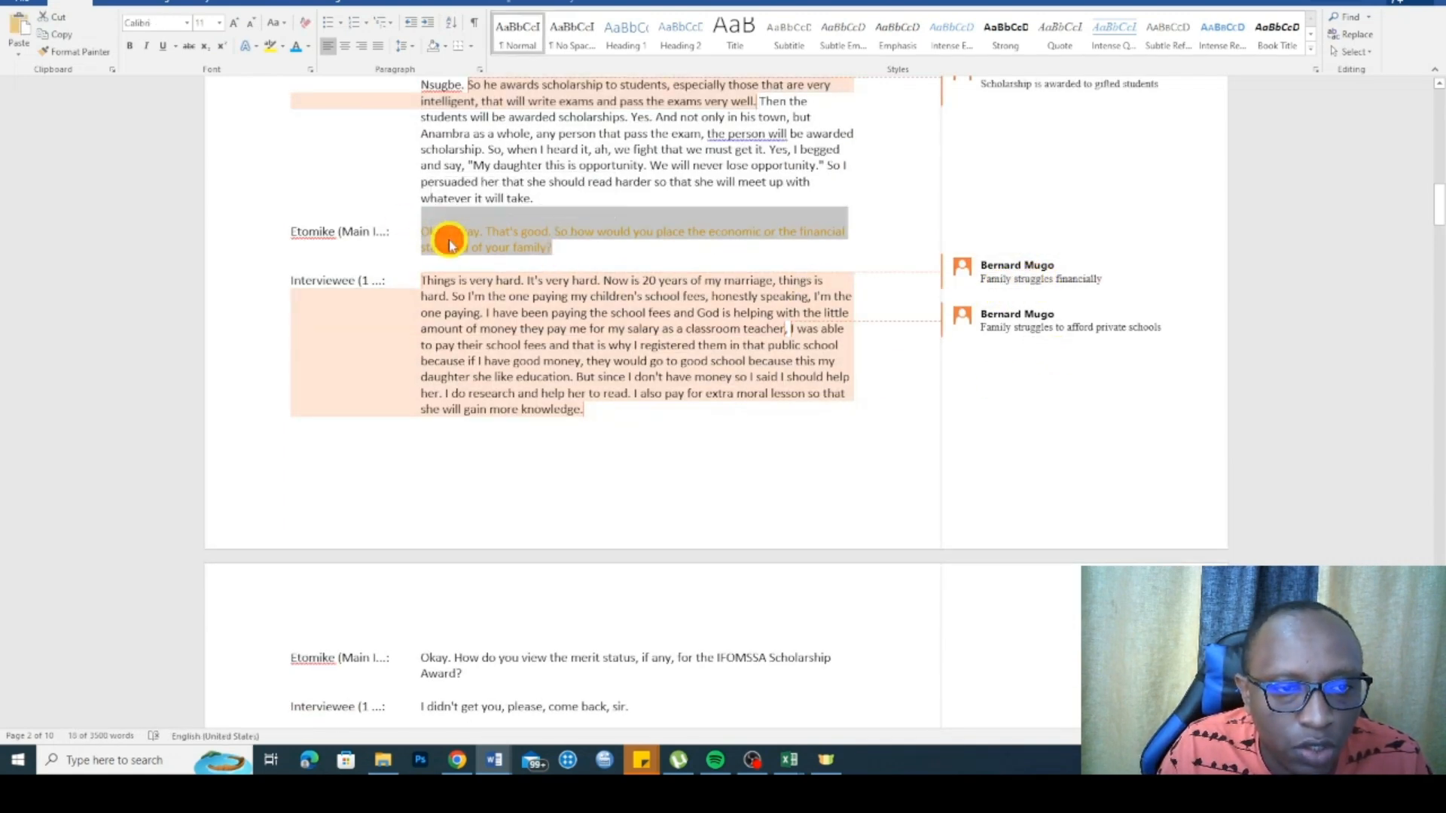
right_click(450, 240)
left_click(491, 269)
mouse_move(789, 756)
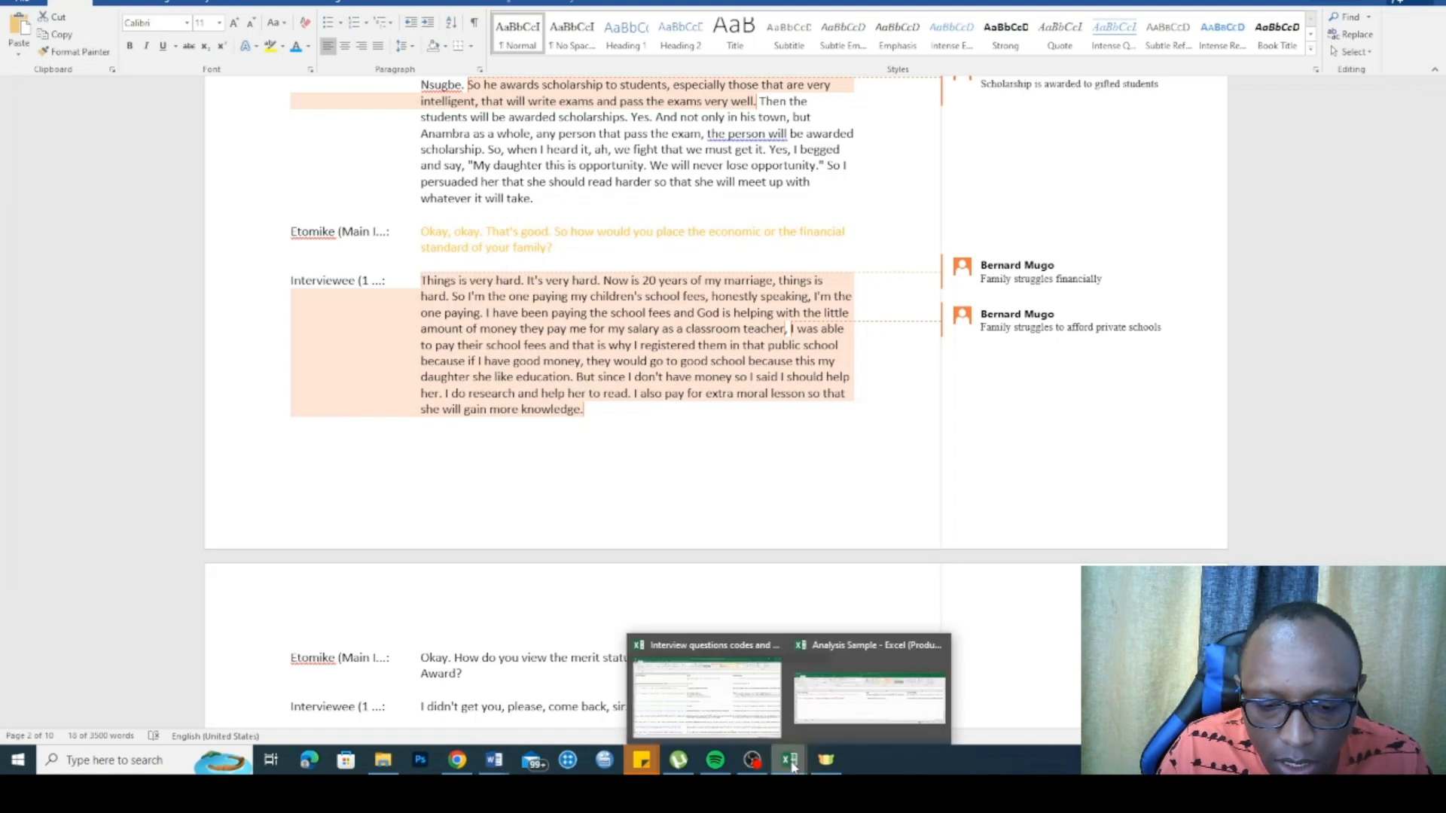
left_click(841, 714)
left_click(200, 427)
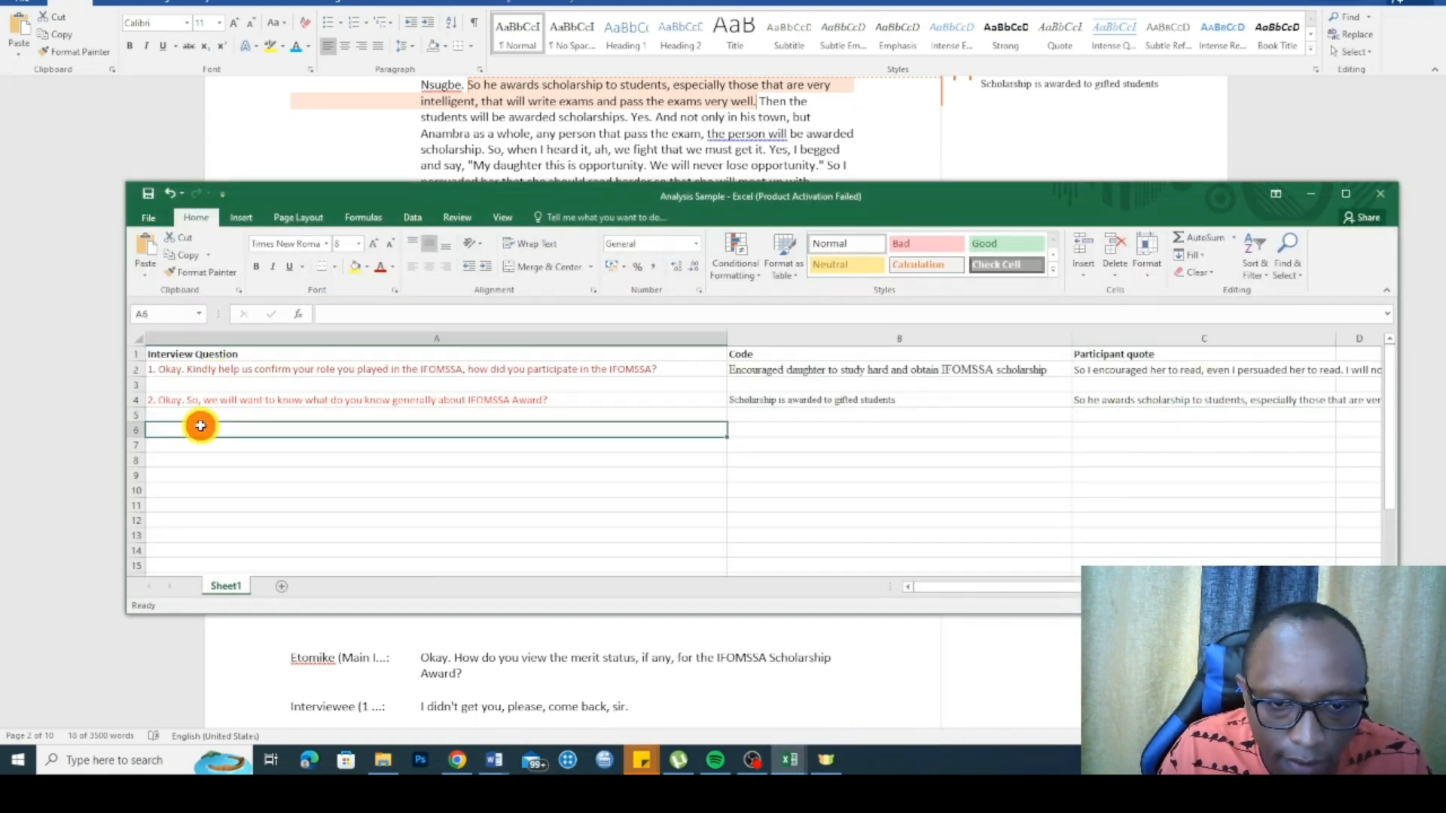
right_click(202, 429)
left_click(255, 172)
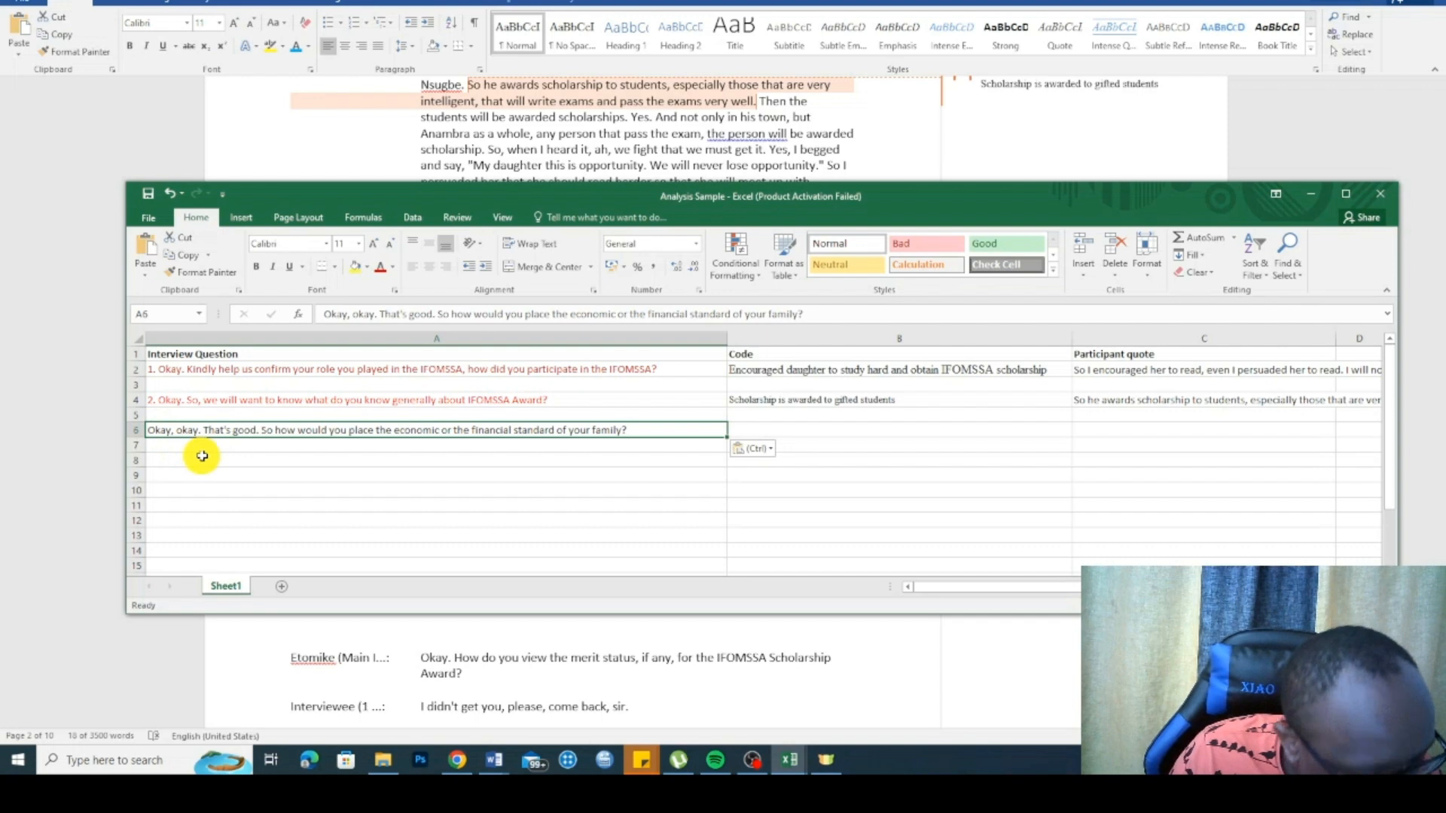
key("ctrl+z")
Step: Paste the copied question into cell A6 with its source formatting and number it "3."
right_click(193, 430)
left_click(224, 180)
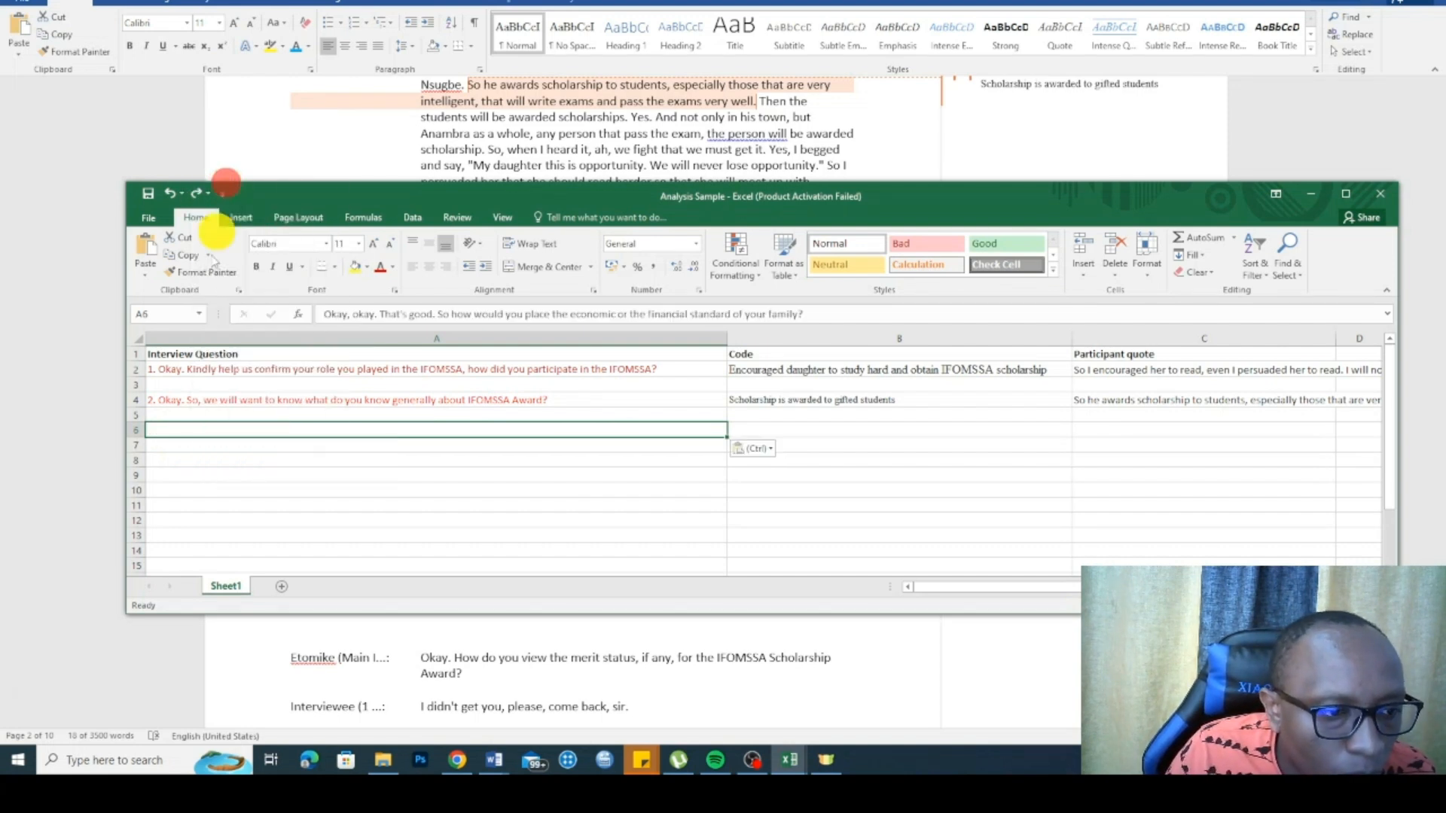
double_click(157, 429)
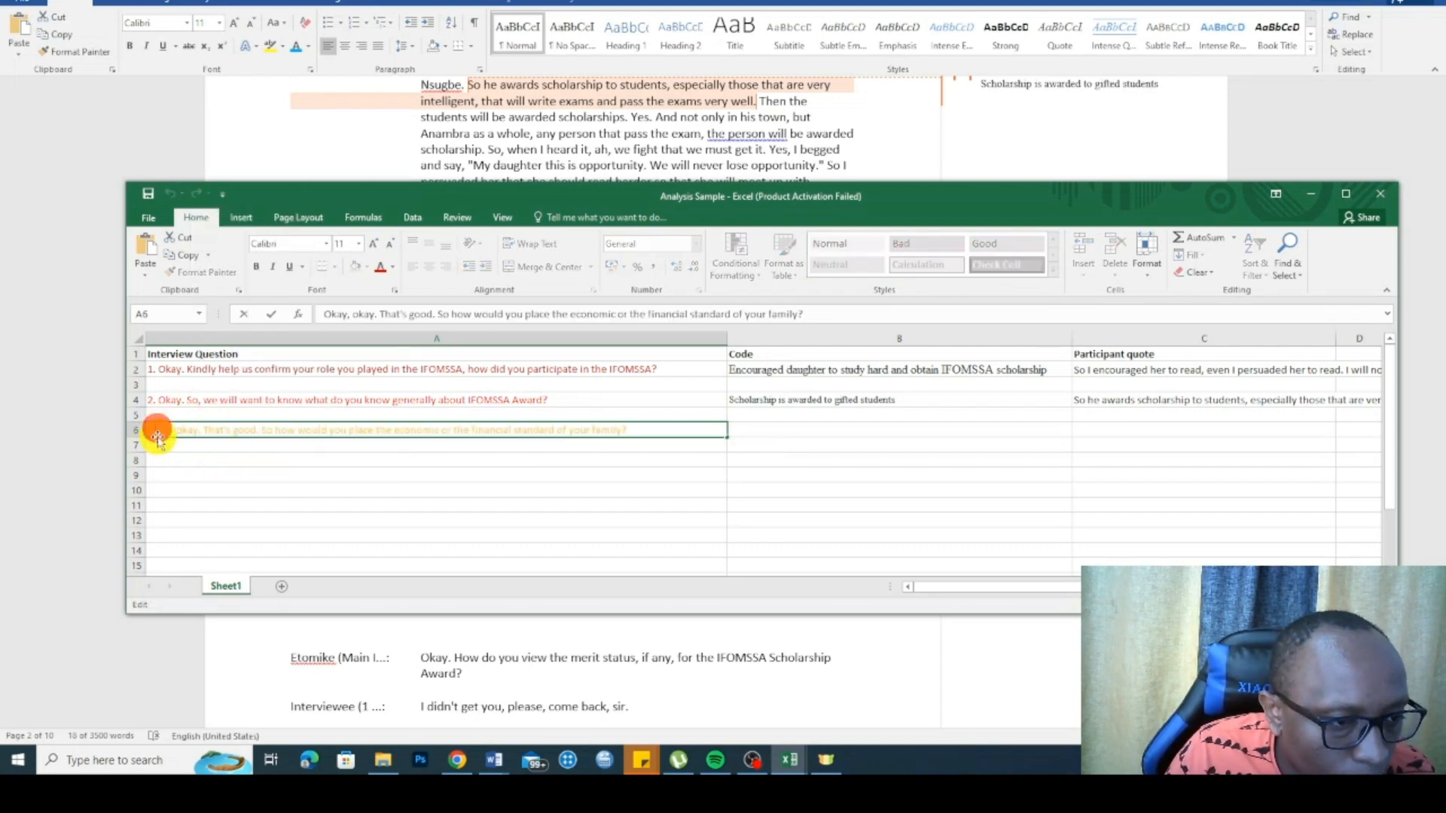
type("3.")
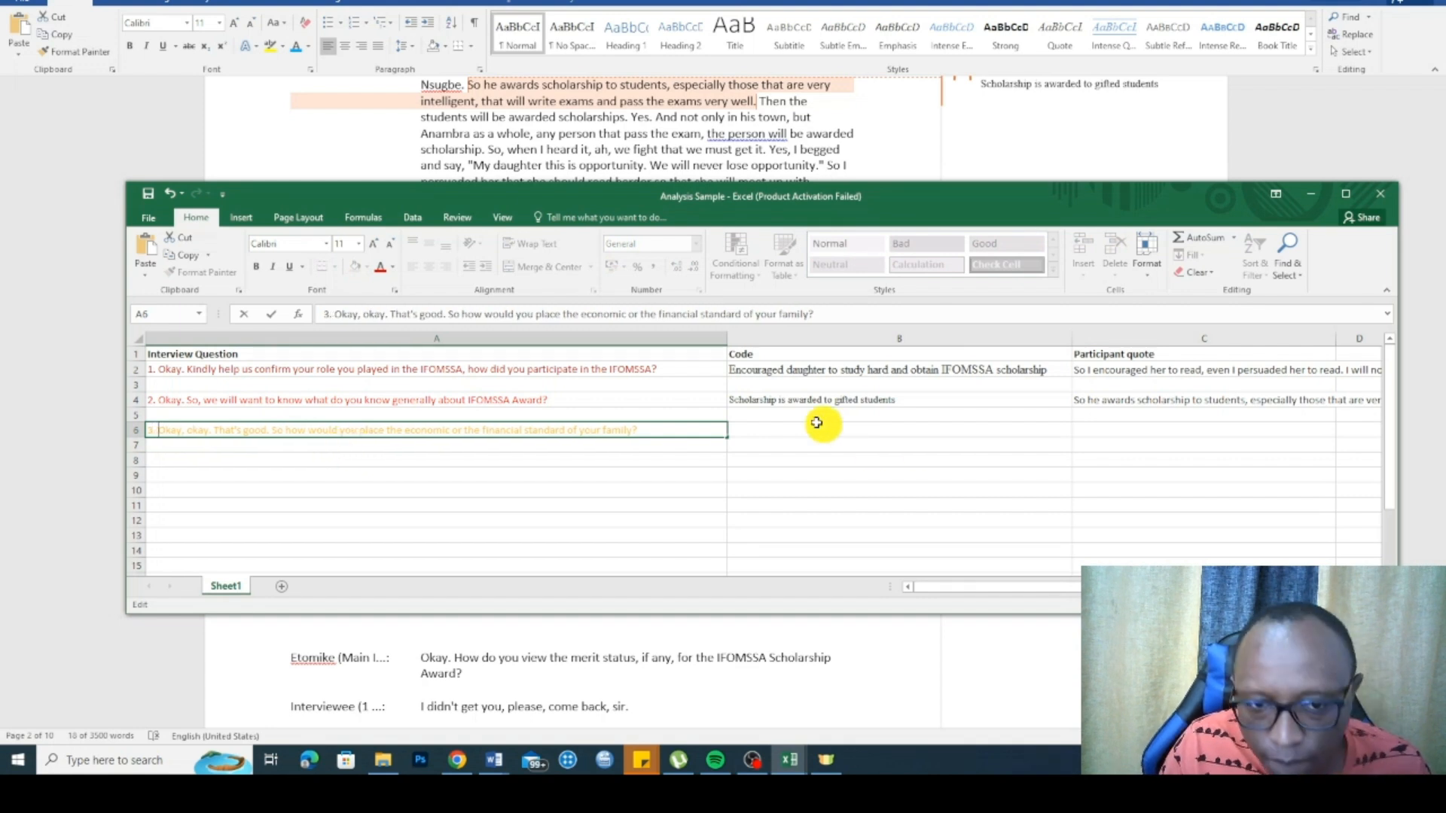
Step: Copy the comment code "Family struggles financially" from the Word transcript into cell B6 of the Analysis Sample workbook, keeping its source formatting
left_click(658, 148)
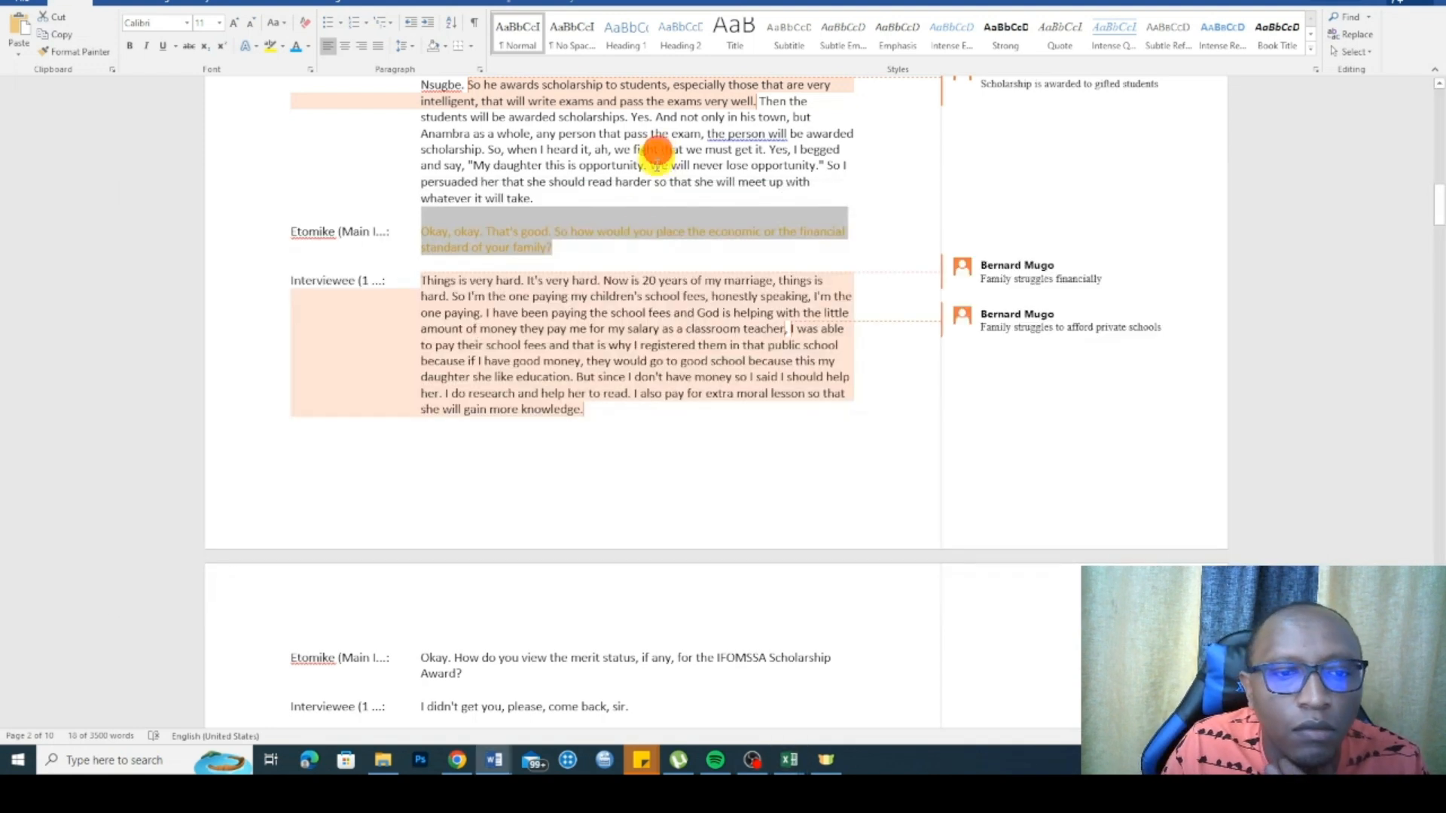
left_click(994, 277)
left_click(1105, 281)
left_click_drag(1075, 280, 997, 278)
key("ctrl+c")
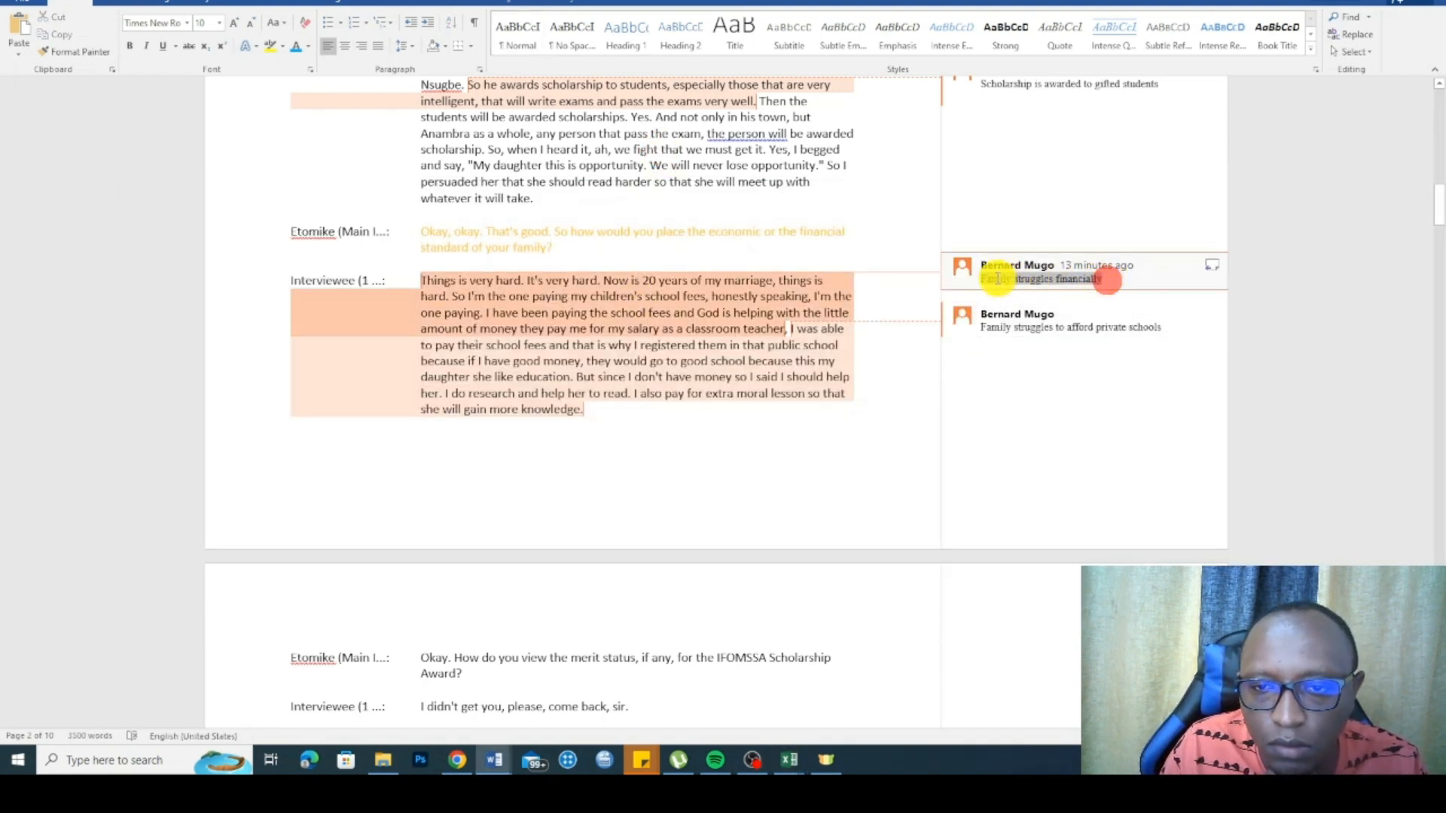
right_click(994, 283)
left_click(1031, 305)
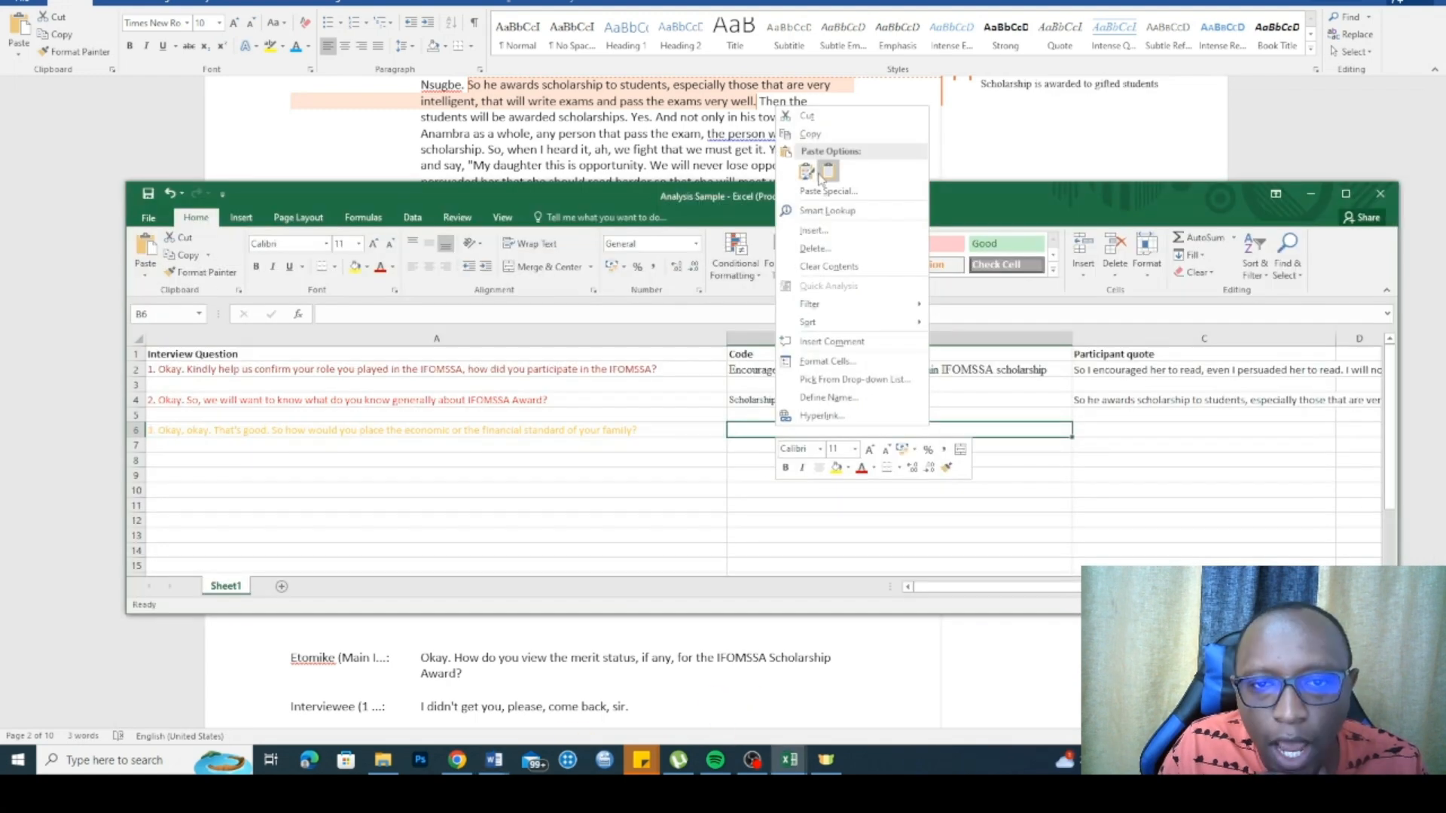
left_click(820, 176)
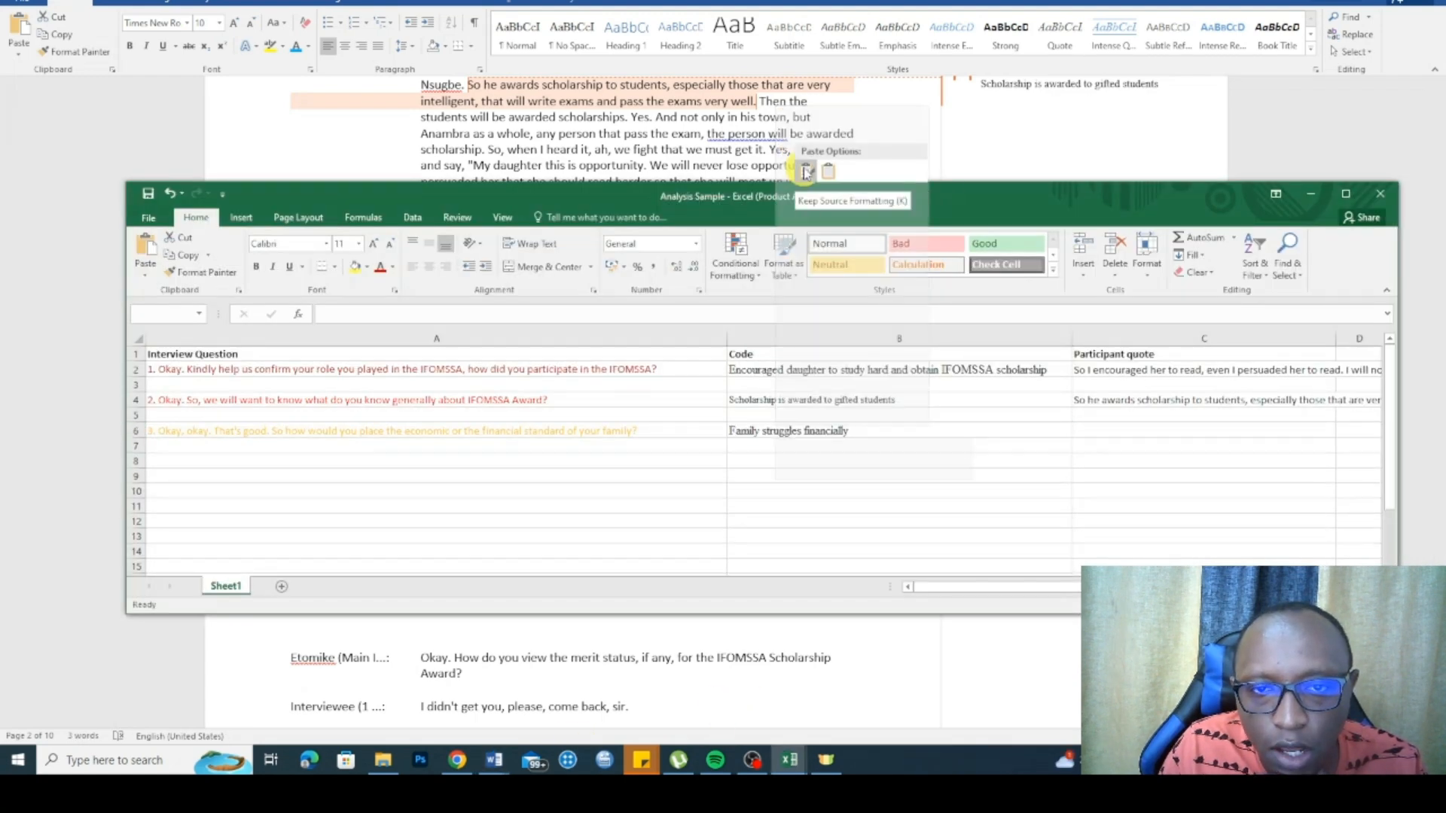
Step: Copy the transcript passage from "Things is very hard" to "as a classroom teacher," and switch back to the Analysis Sample workbook
left_click(595, 135)
left_click(536, 280)
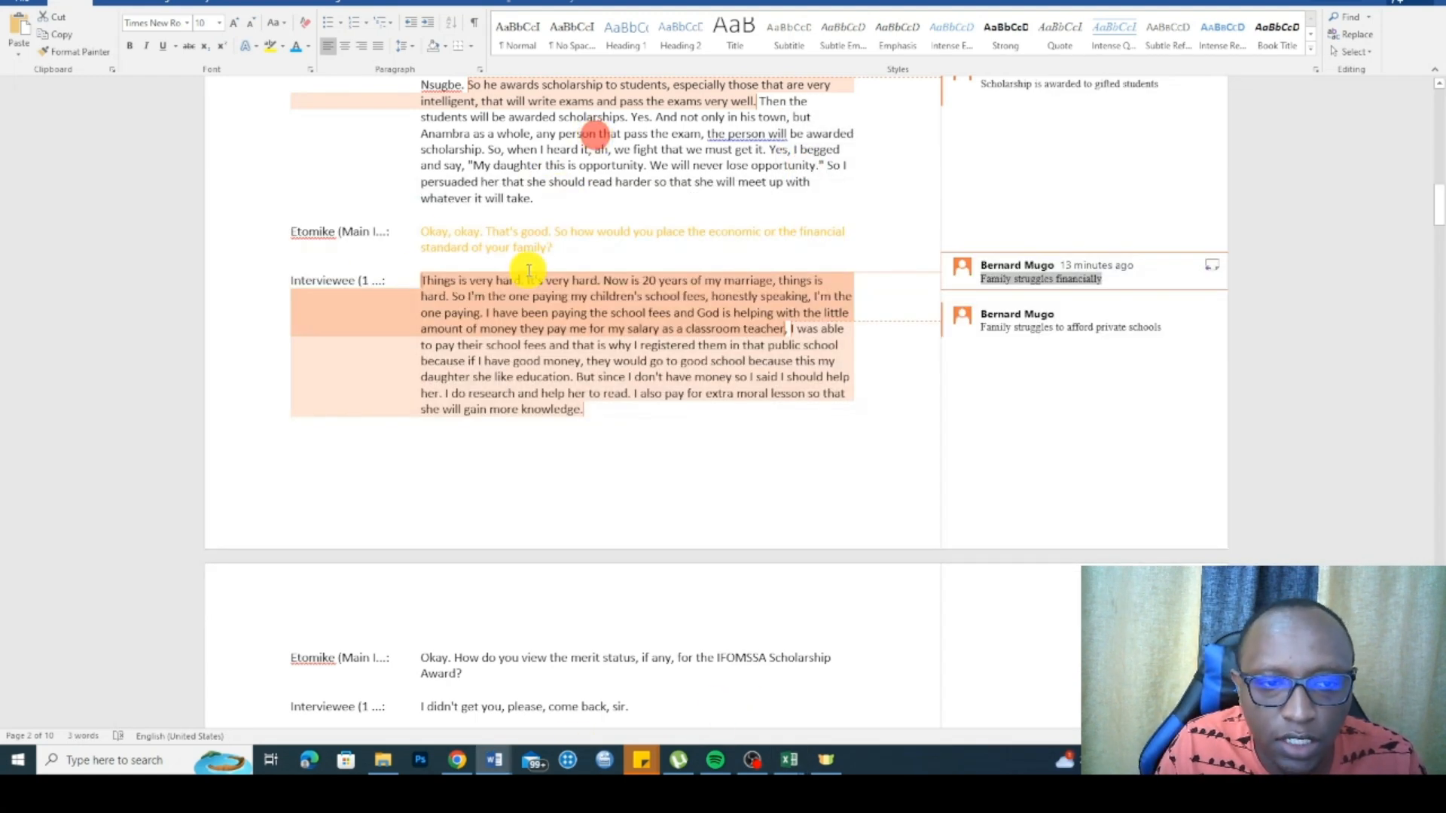
left_click_drag(783, 331, 456, 285)
right_click(456, 285)
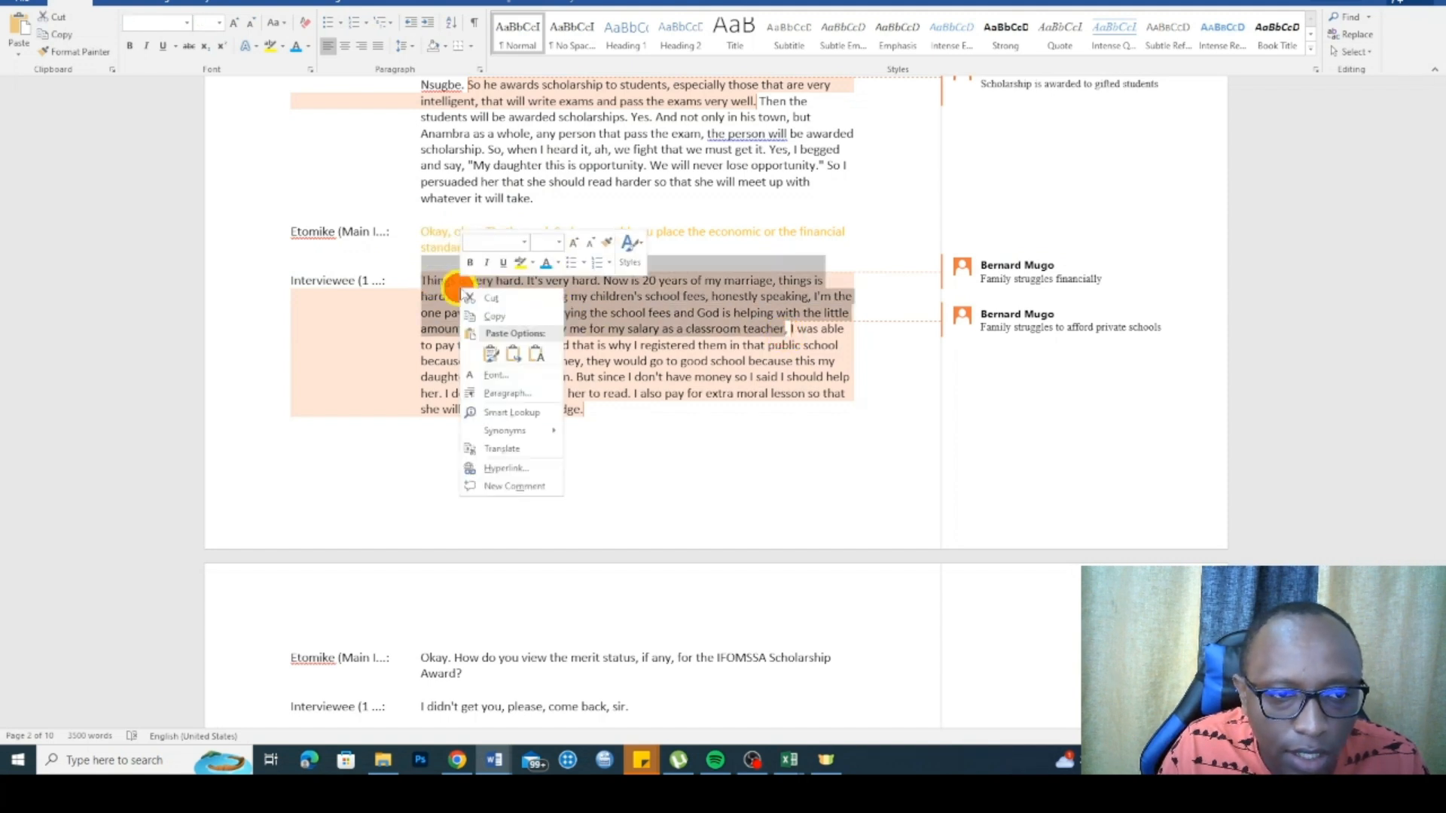
left_click(494, 317)
mouse_move(787, 768)
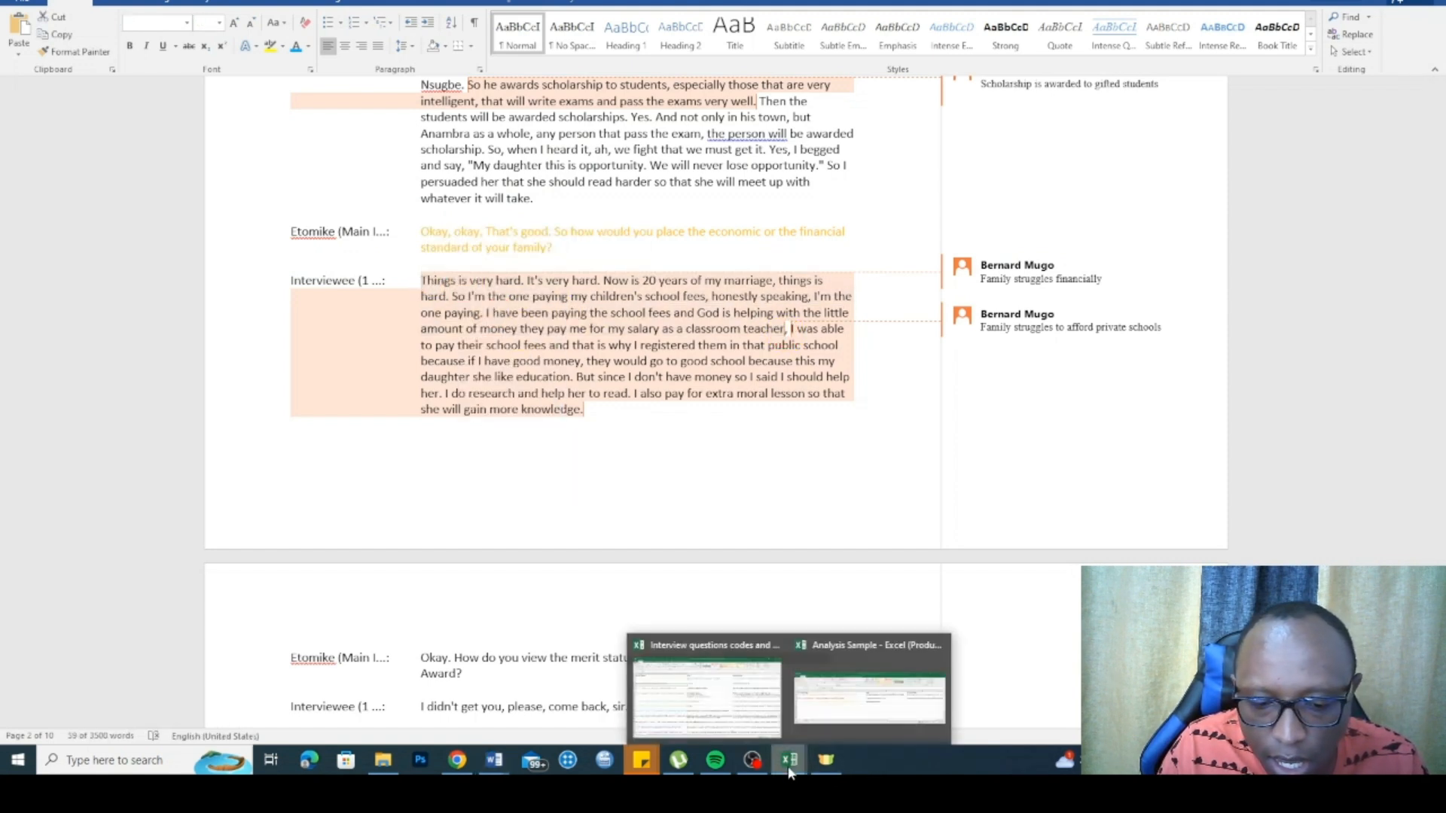
left_click(897, 694)
Step: Paste the copied quote into cell C6 with destination formatting and delete the stray comment text from C7
left_click(1137, 427)
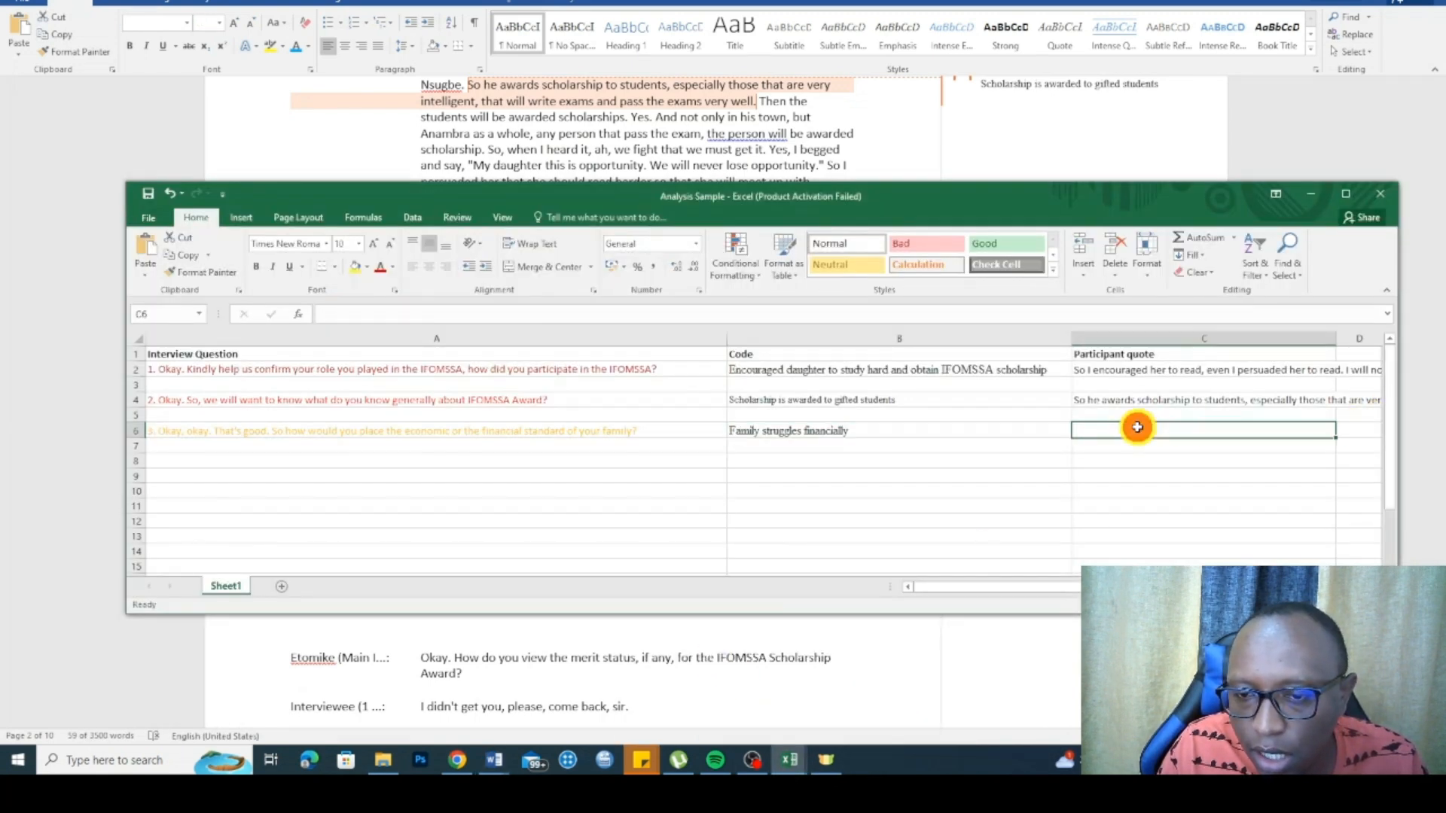
right_click(1137, 427)
left_click(1170, 178)
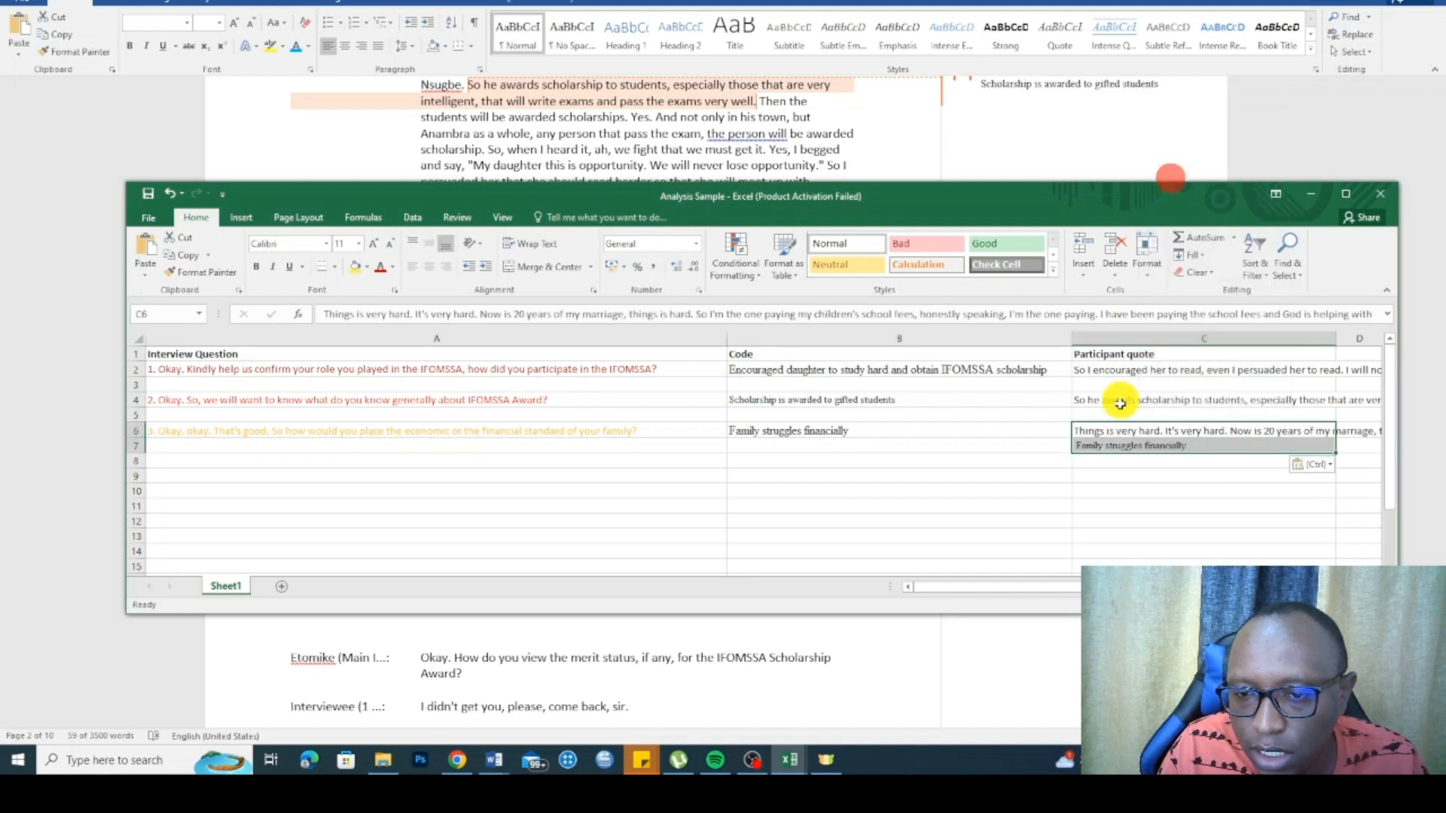
left_click(1120, 443)
key("Delete")
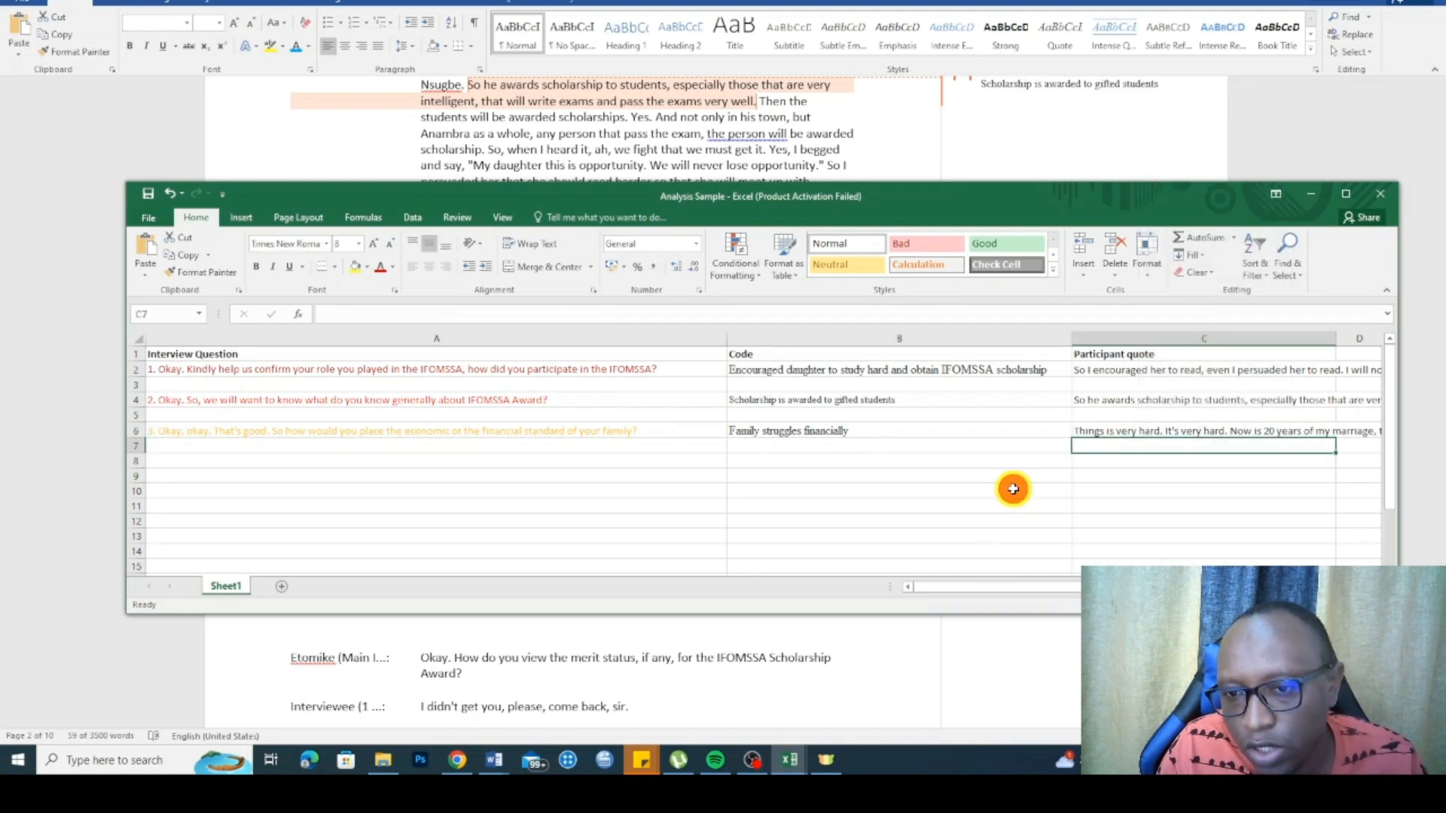
Step: Maximize the Analysis Sample workbook window and save the workbook
left_click(1010, 490)
left_click(1346, 195)
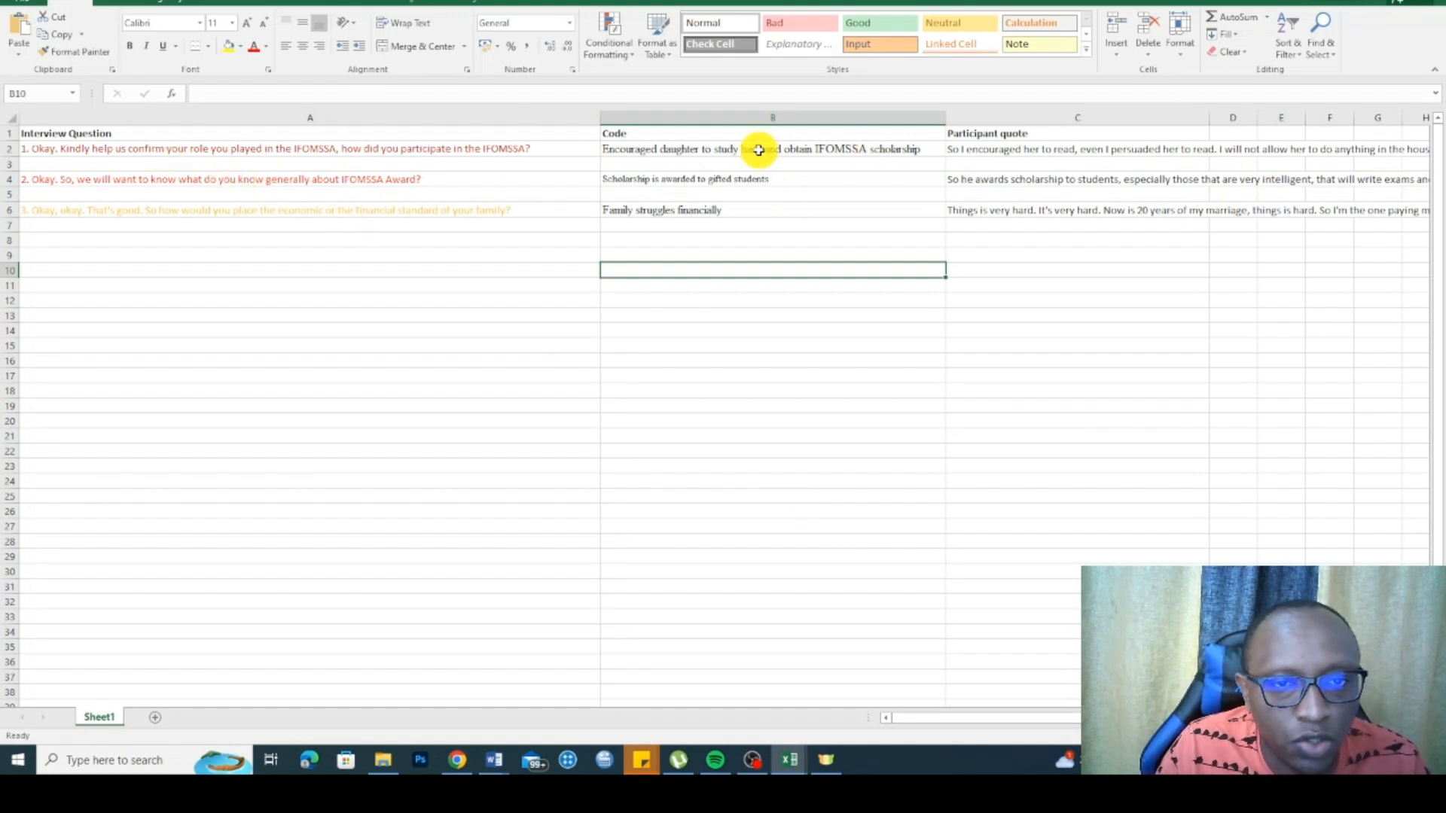
left_click(1174, 211)
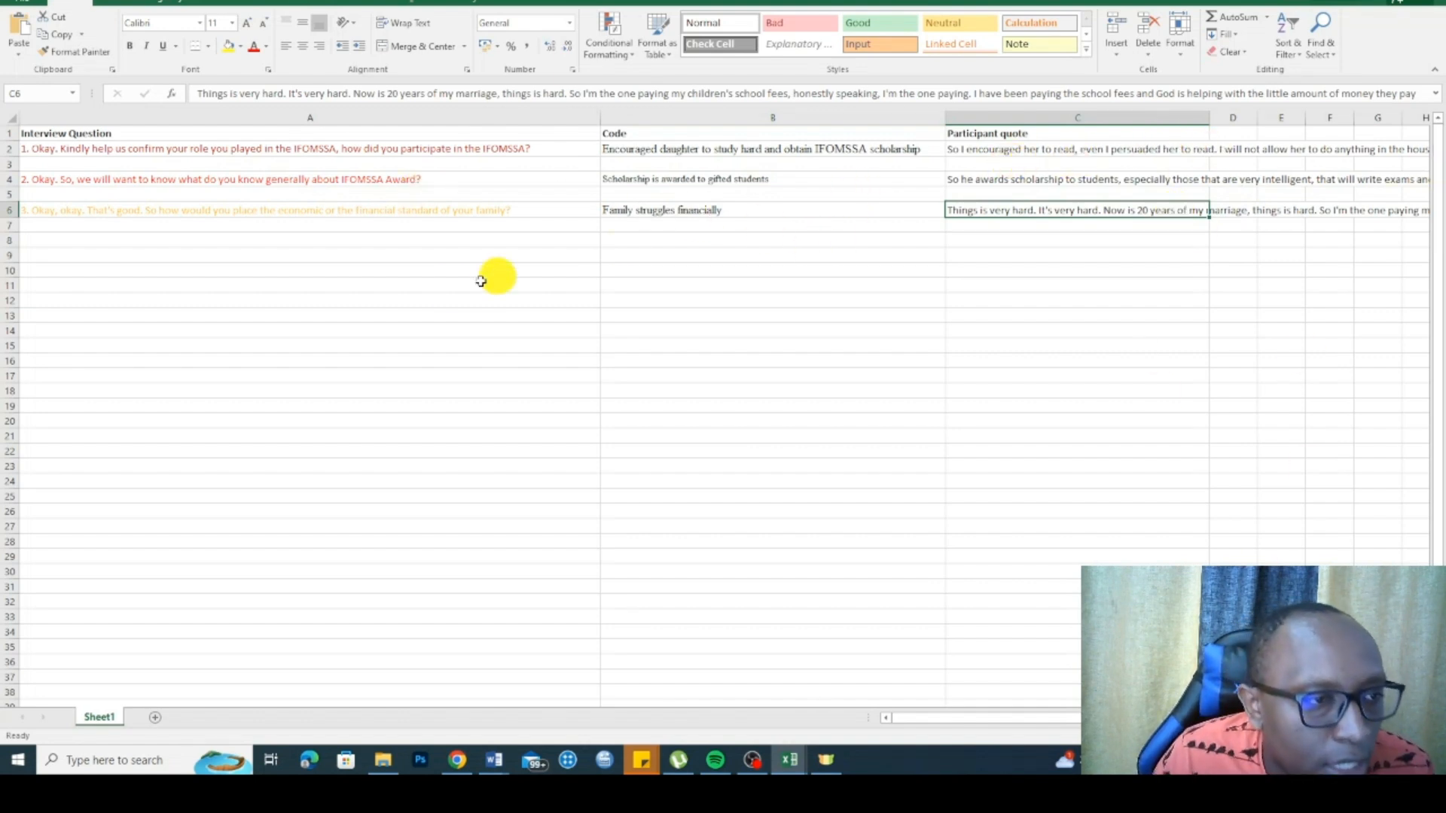
key("ctrl+s")
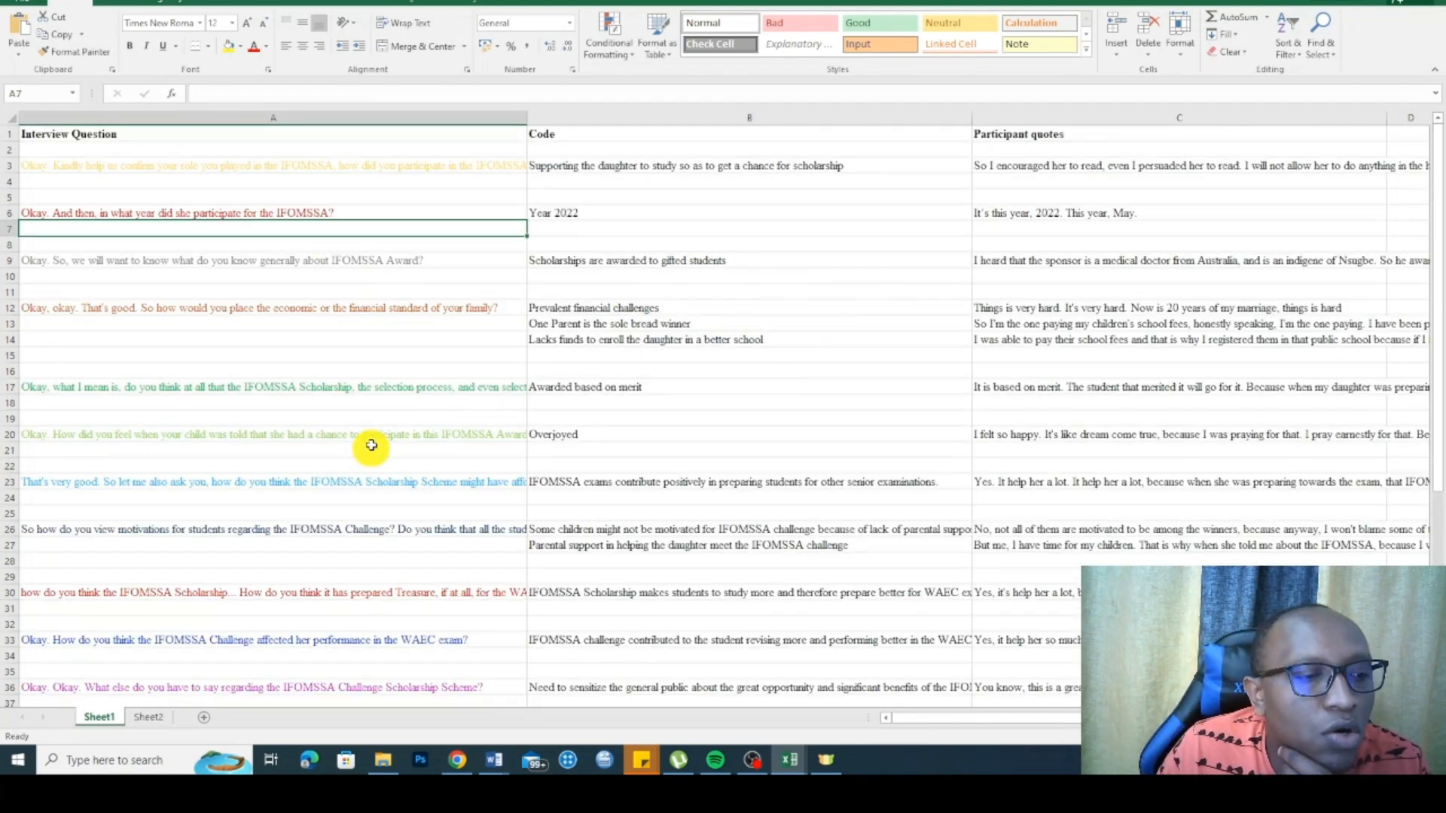
Step: Look through the questions, codes and quotes in the completed interview questions and codes workbook, returning to the first question in A3
scroll(454, 329, "down", 10)
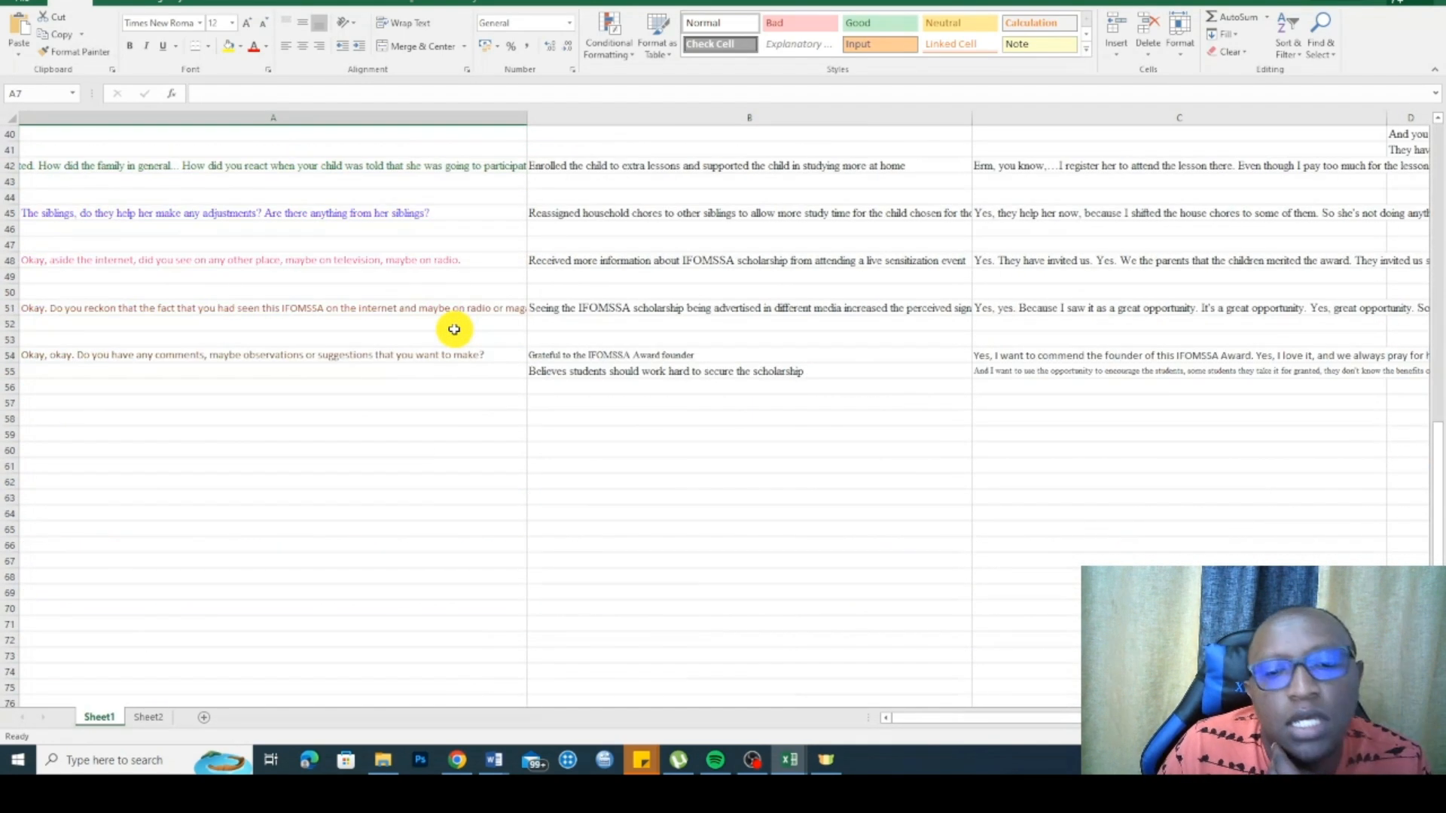
scroll(454, 329, "up", 10)
left_click(148, 165)
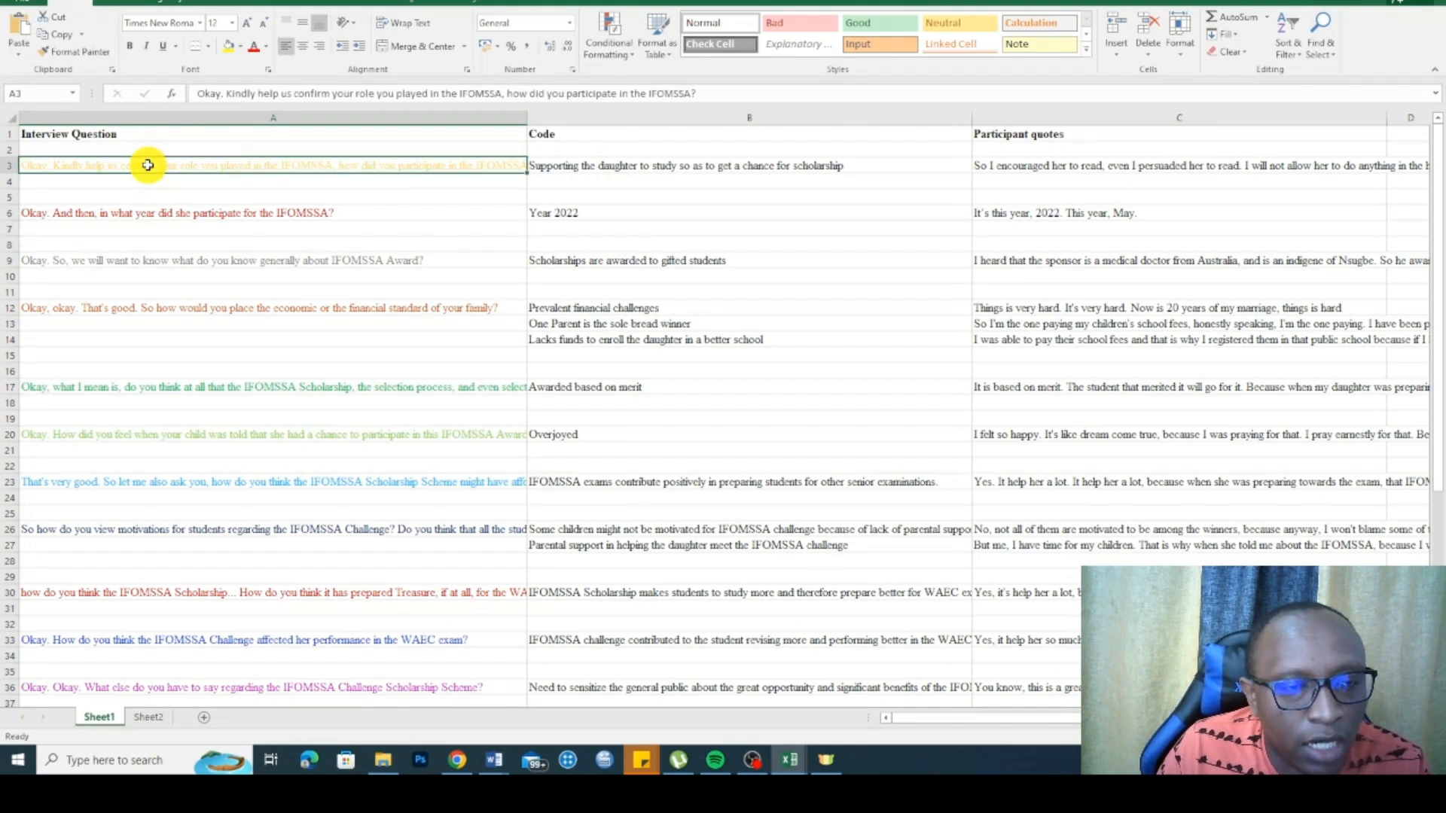
Step: Look over the Code and Participant quotes columns in the completed example table
left_click(569, 149)
scroll(634, 359, "down", 5)
scroll(635, 360, "up", 5)
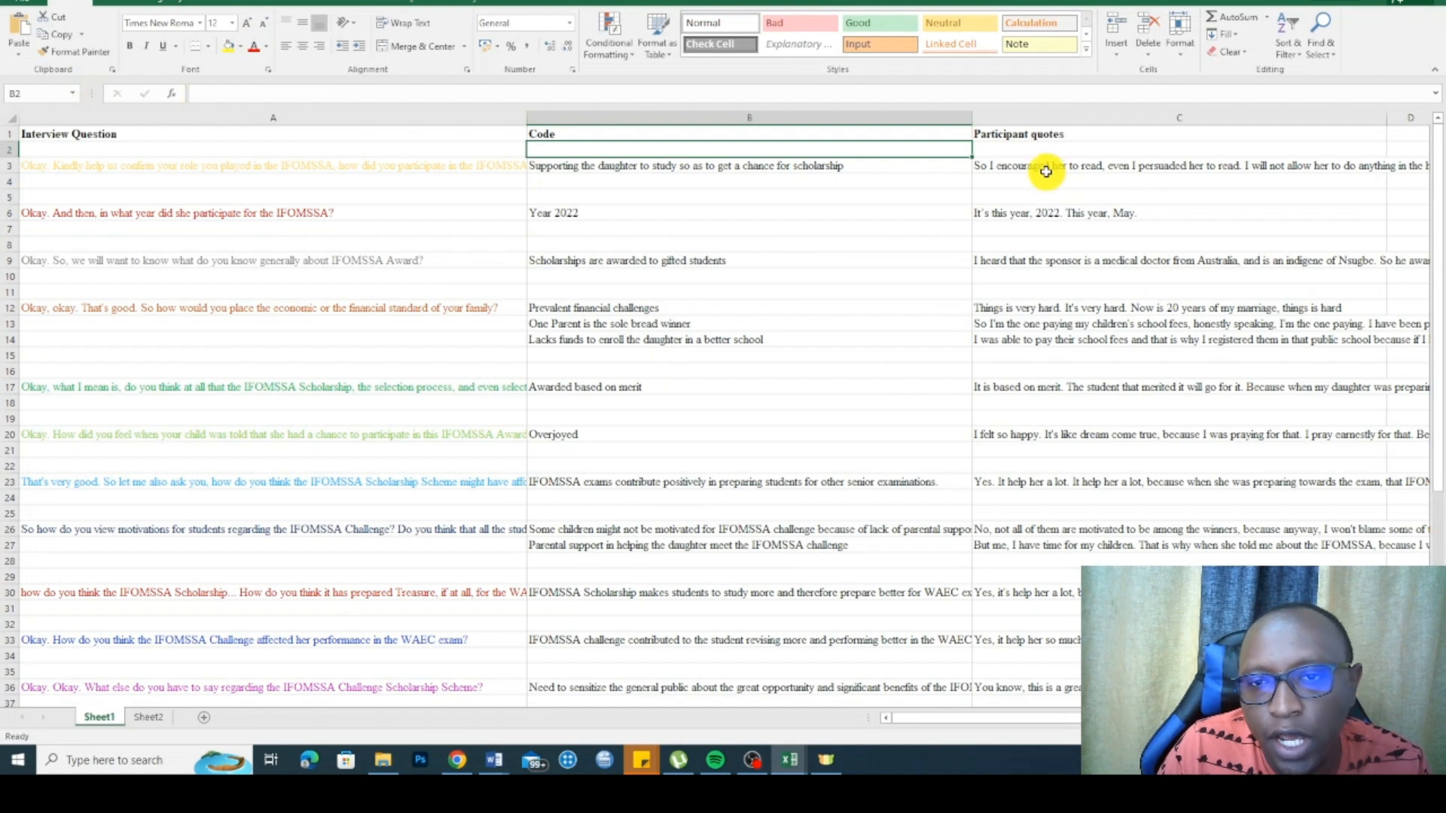
left_click(1046, 172)
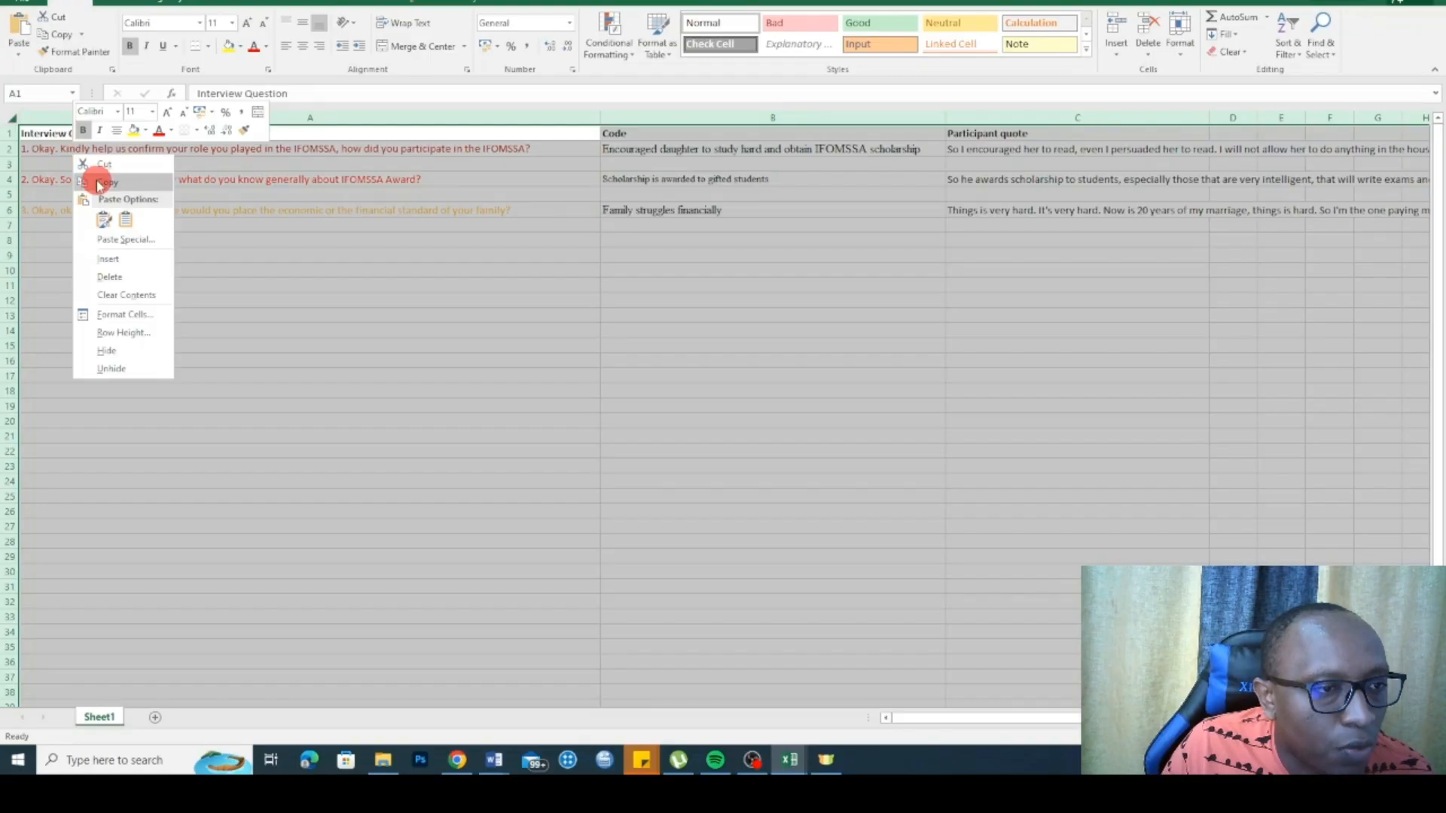
Step: Copy the entire contents of Sheet1 in the Analysis Sample workbook into a new Sheet2, starting at A1
left_click(98, 180)
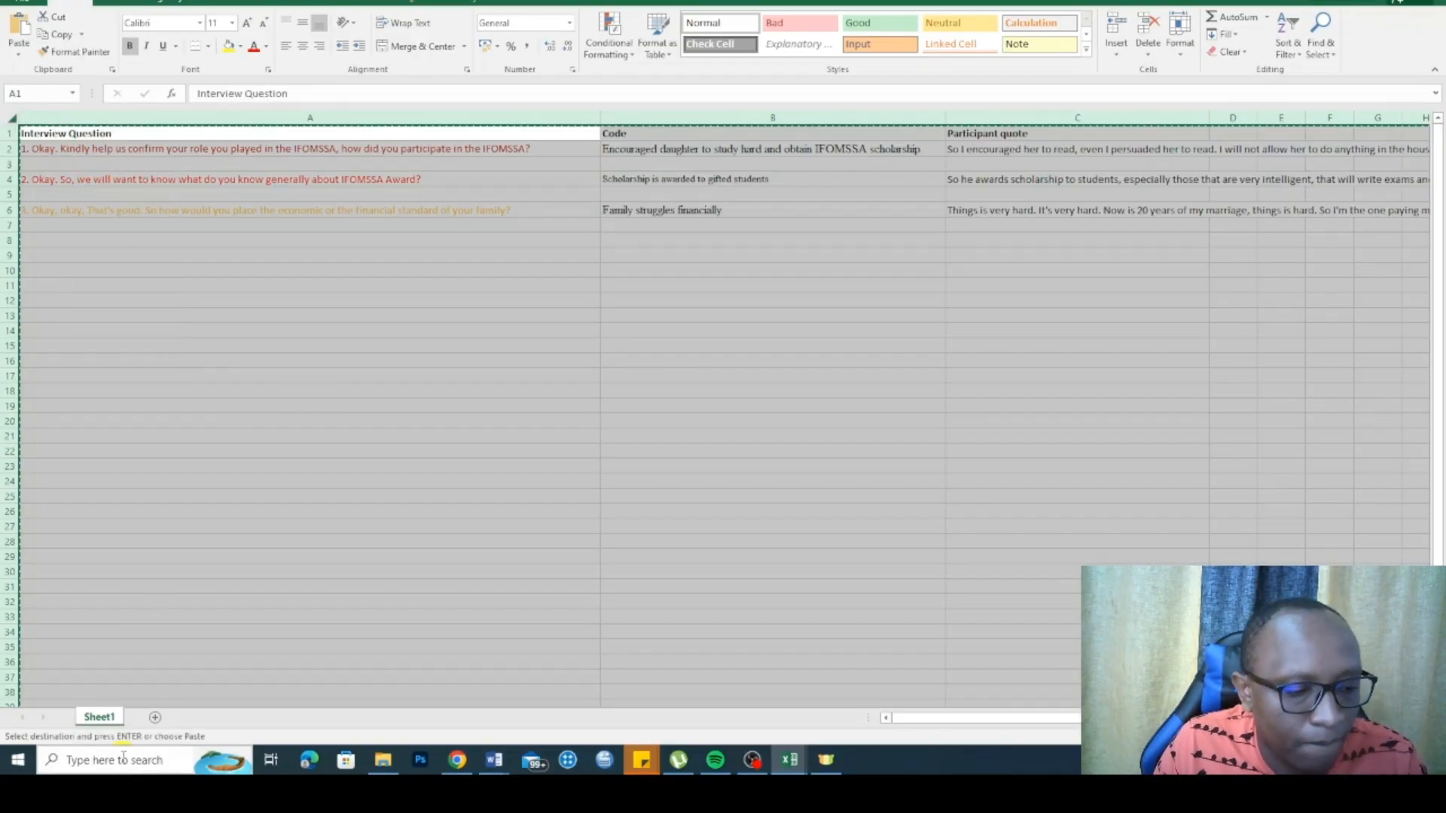
left_click(154, 718)
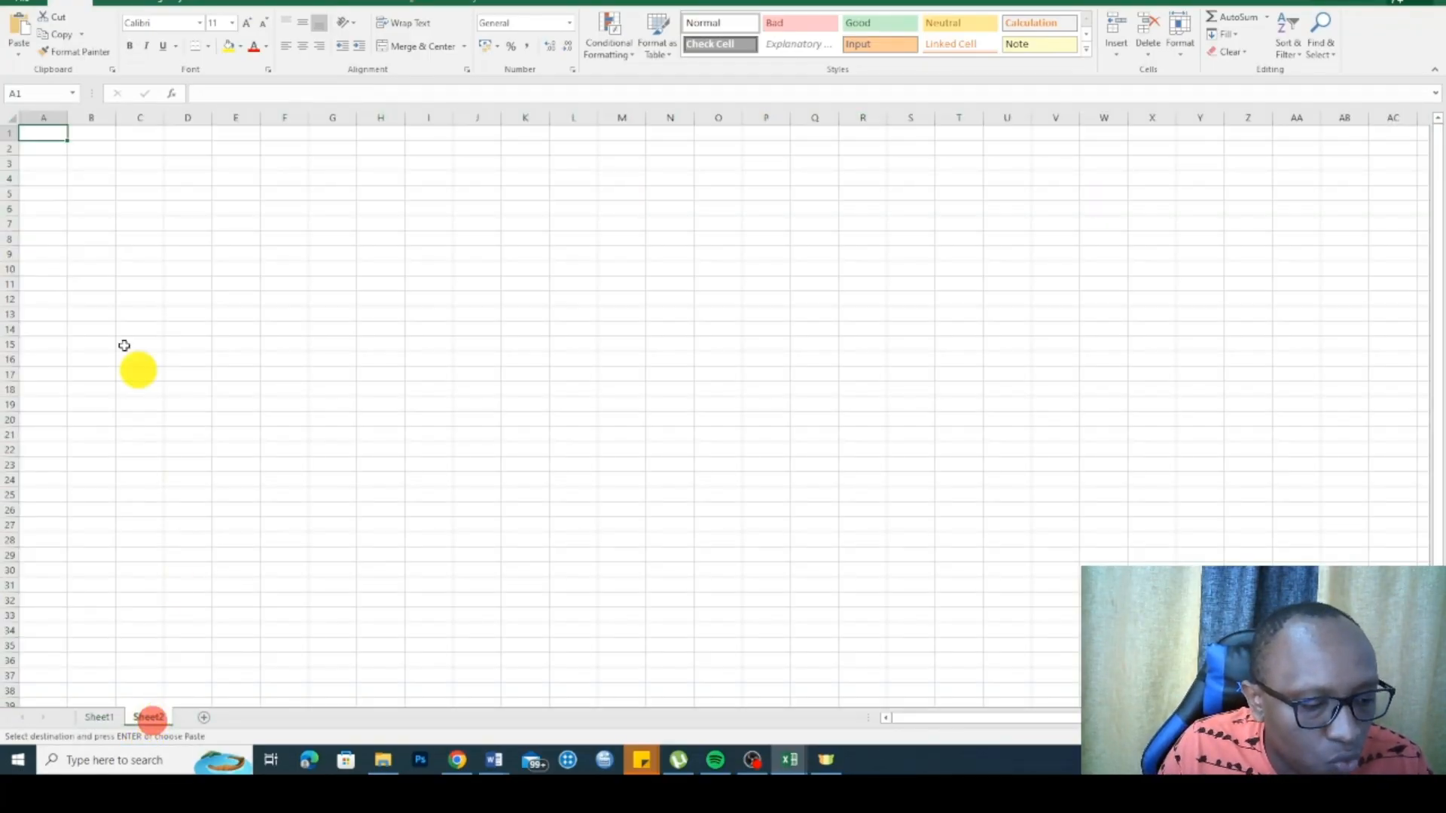
right_click(50, 135)
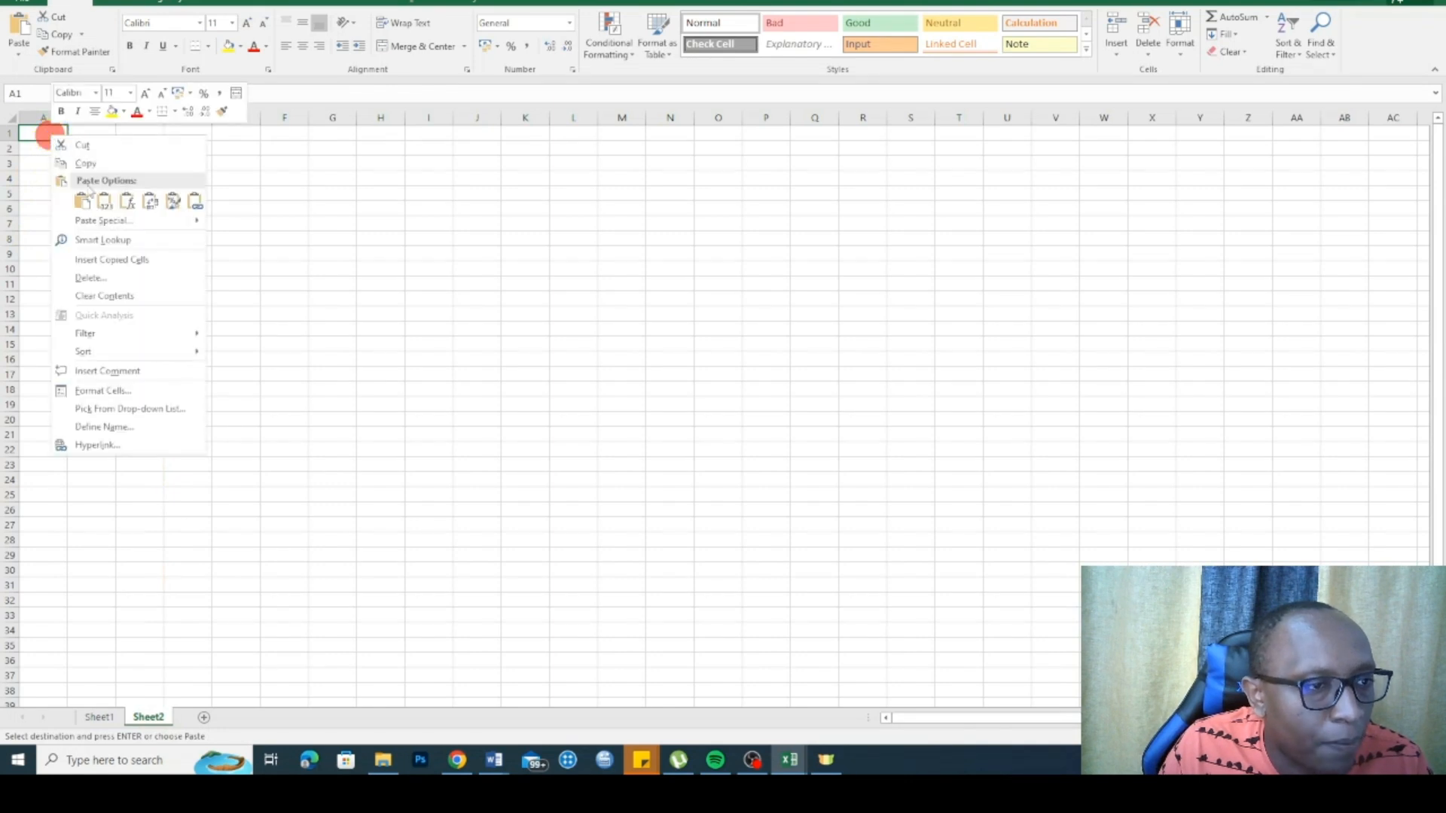
left_click(81, 204)
left_click(455, 309)
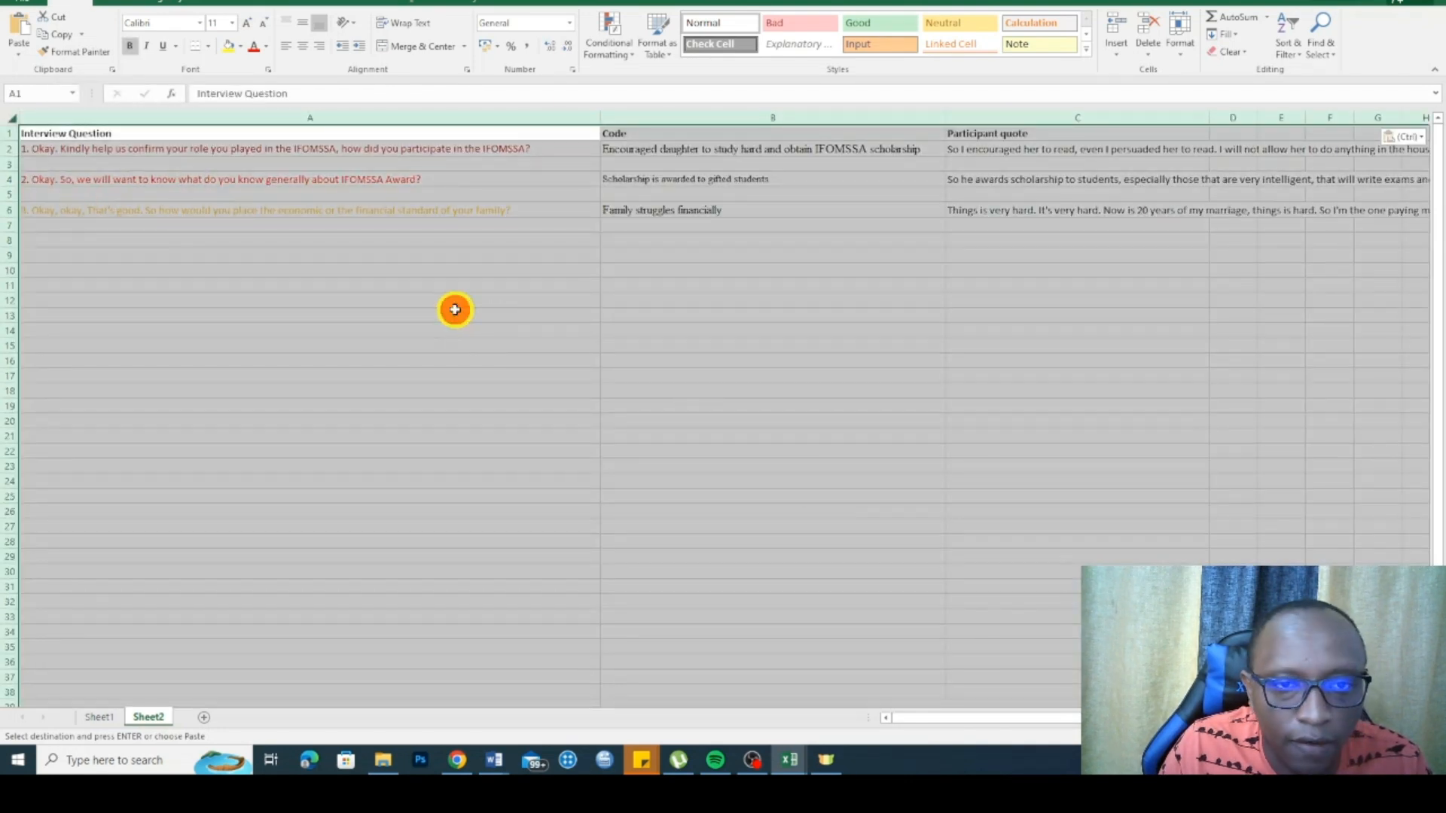
key("Escape")
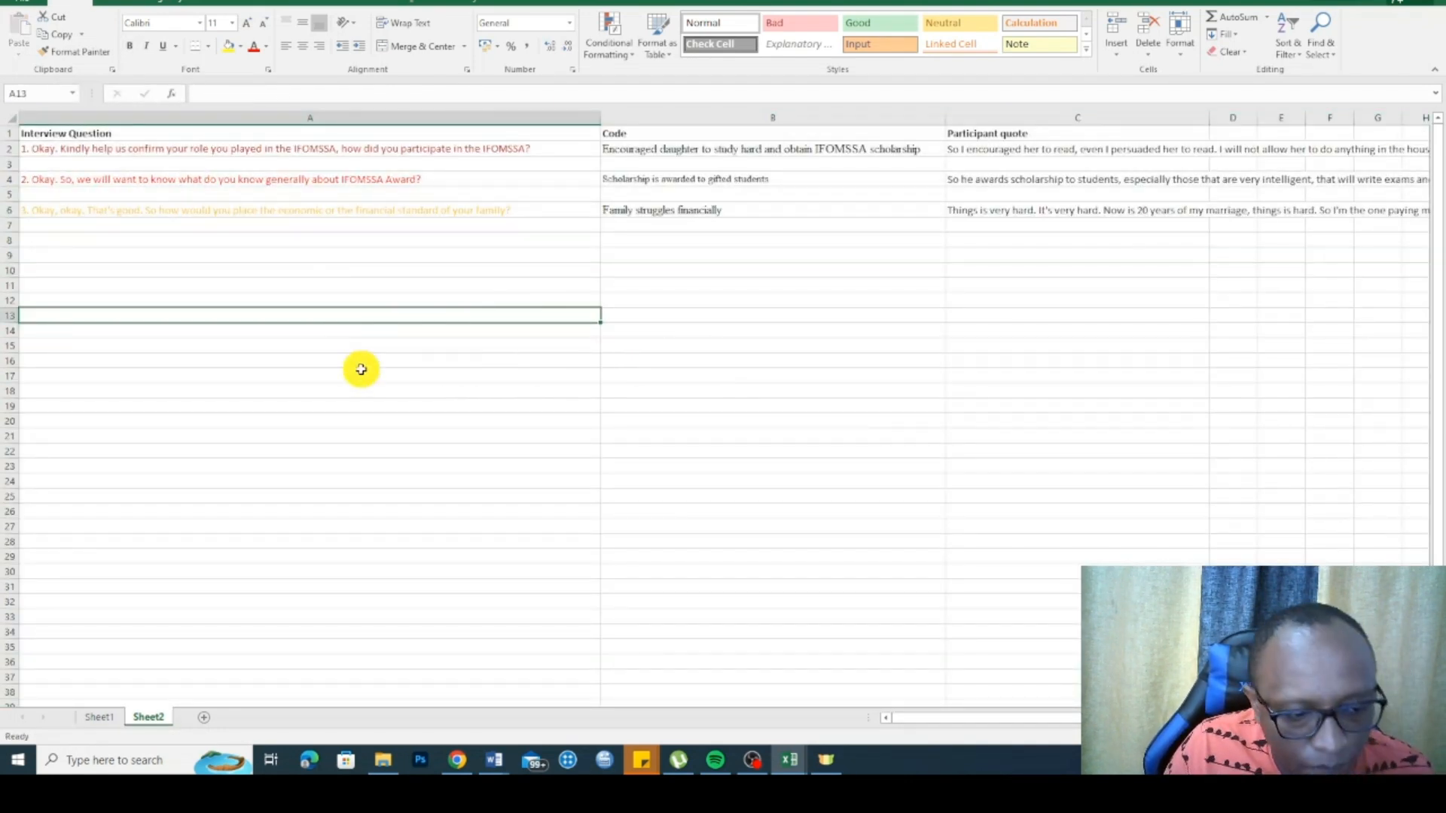
Step: Compare the original table on Sheet1 with its copy on Sheet2, ending on Sheet2
left_click(101, 716)
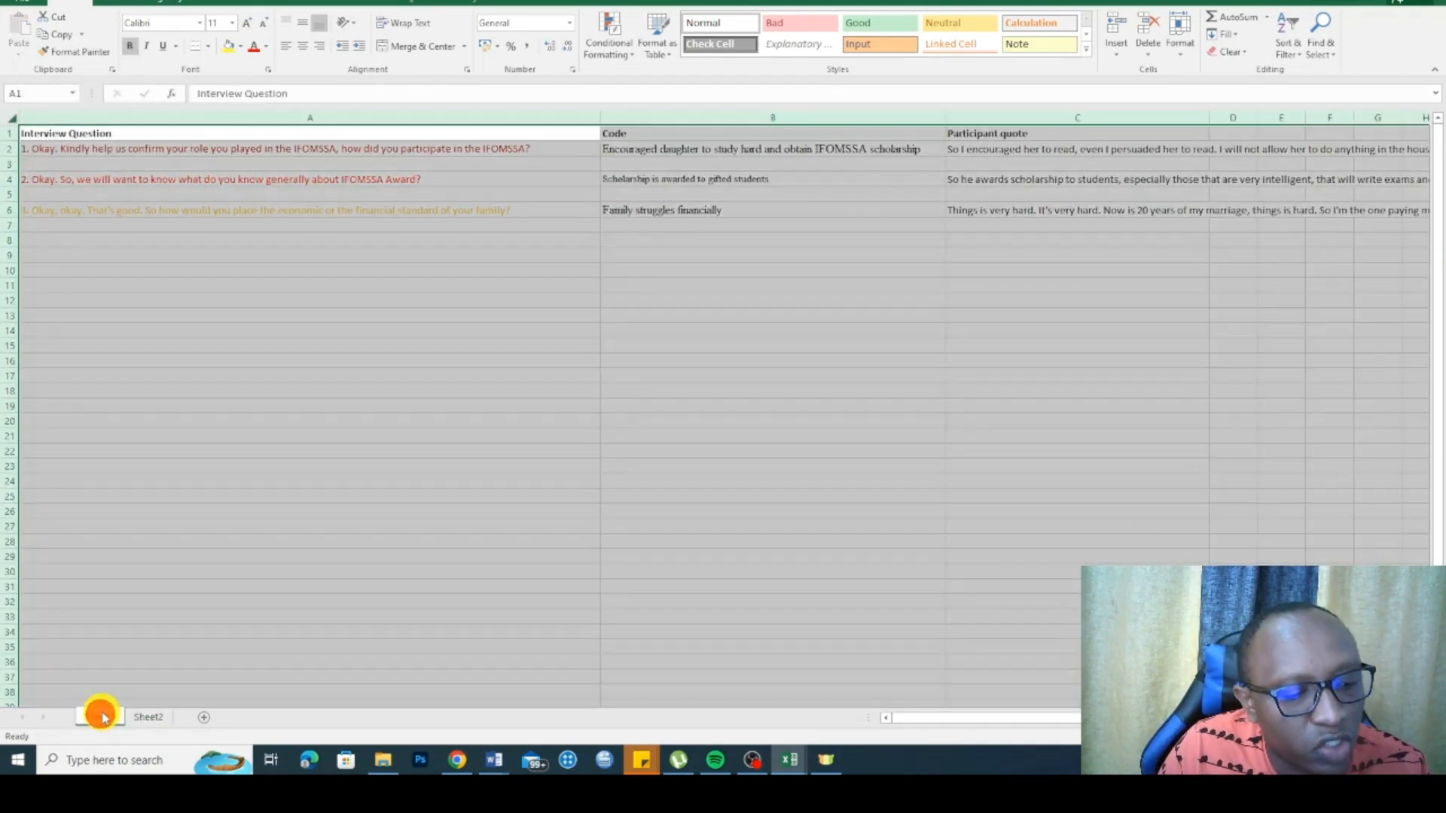
left_click(146, 719)
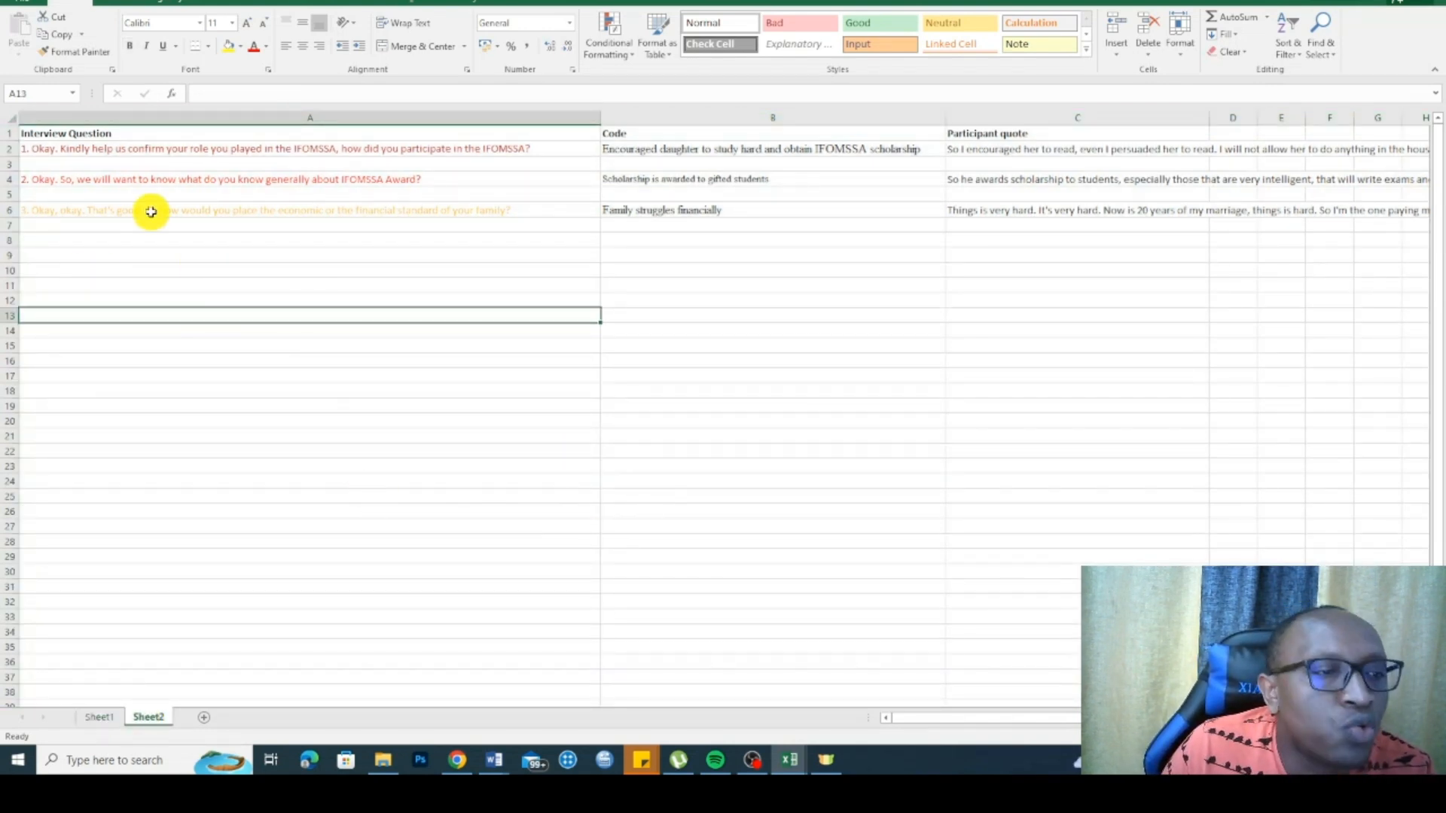
left_click(103, 716)
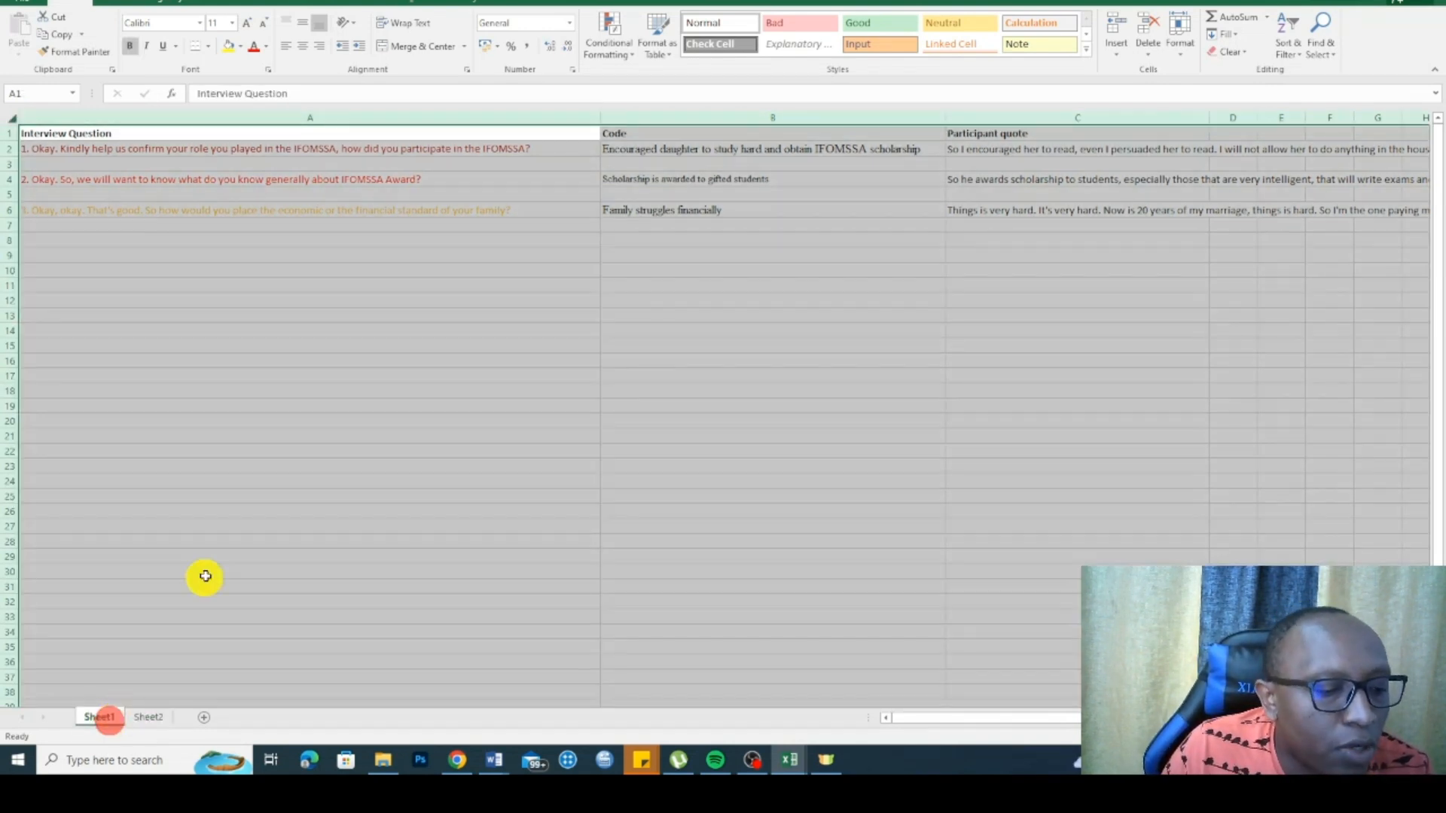
left_click(161, 719)
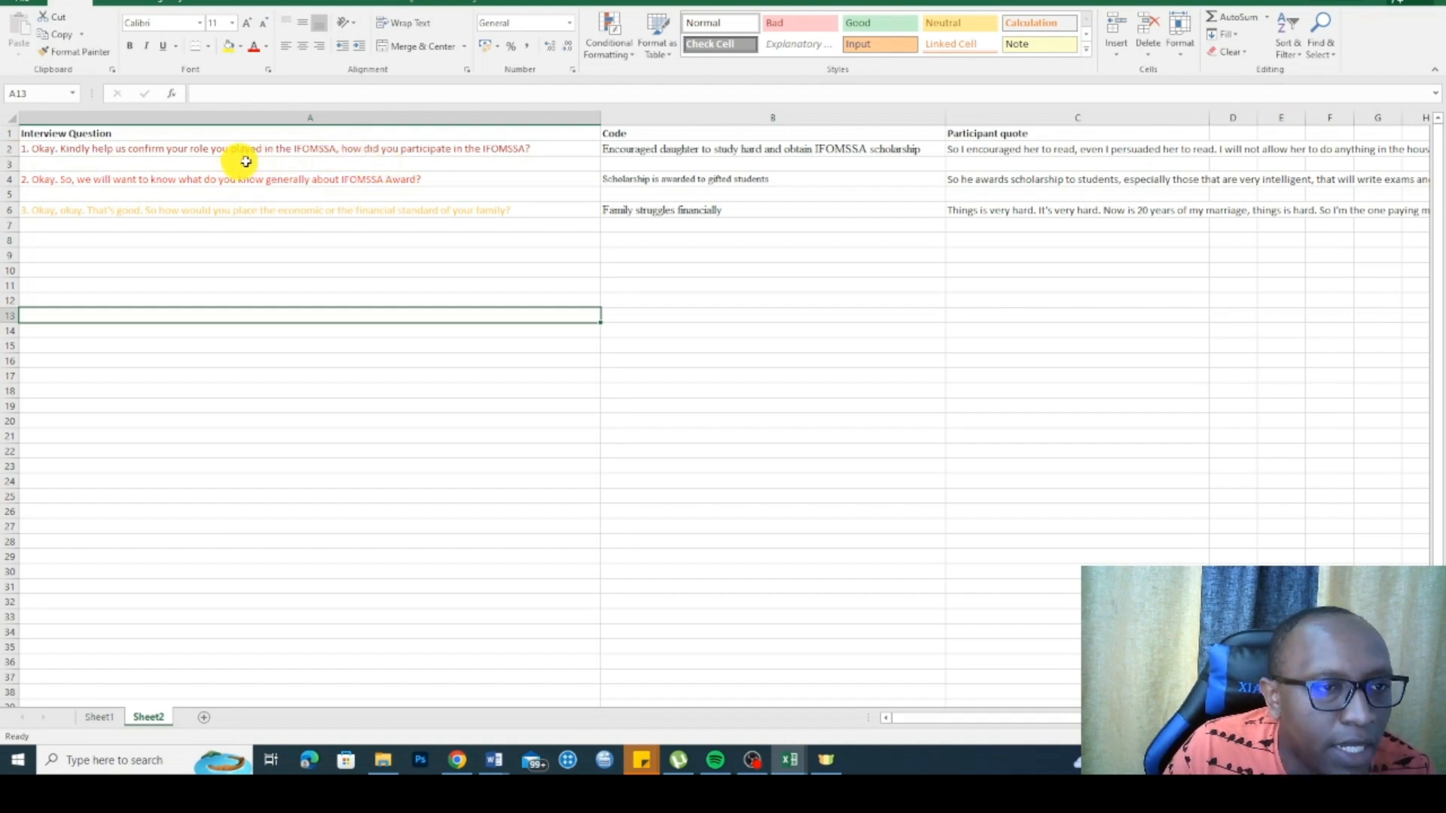
Step: Enter a description of question 1 in A3, covering the role the participant played in the IFOMSSA scholarship process
left_click(215, 164)
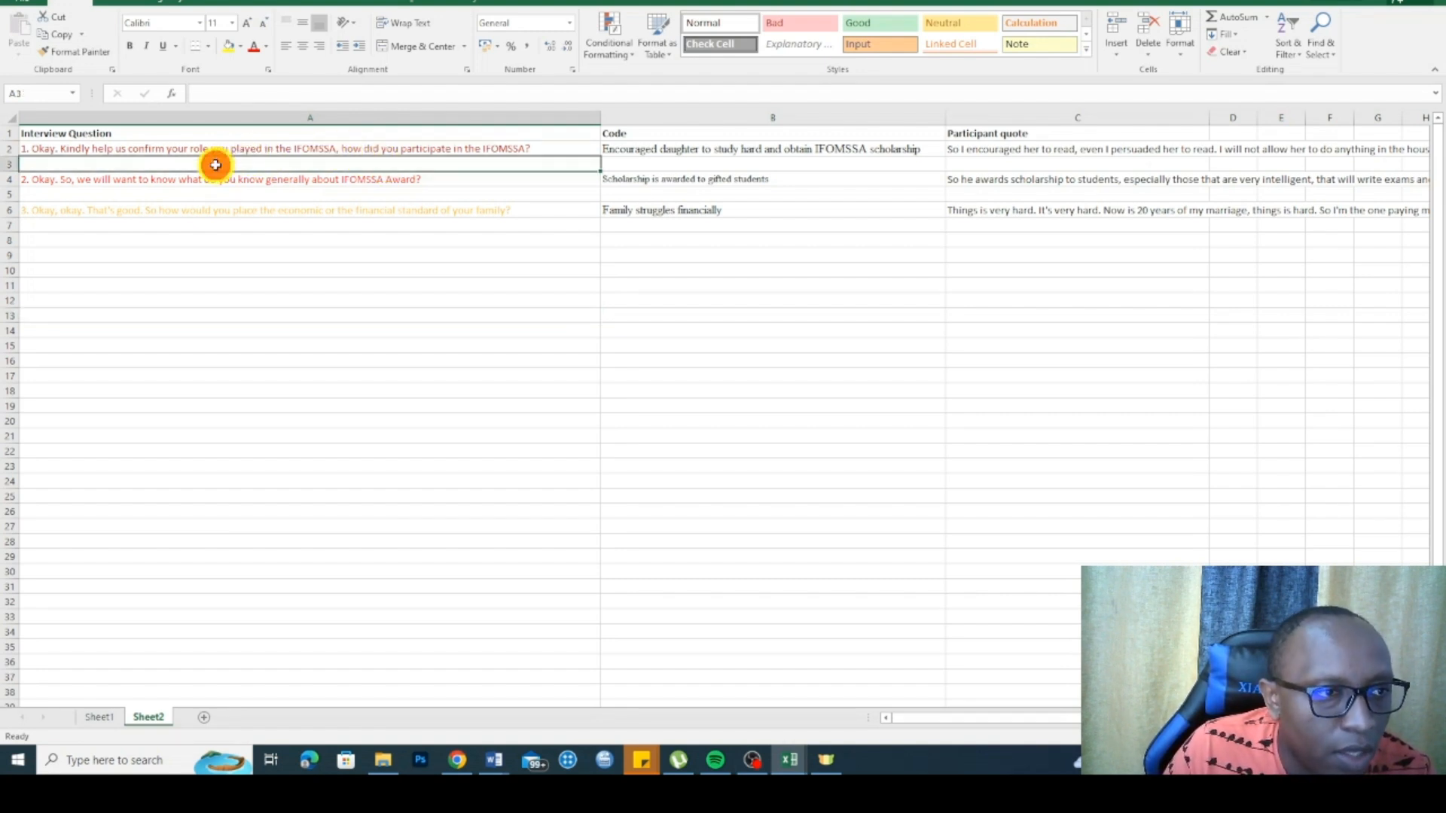
type("D")
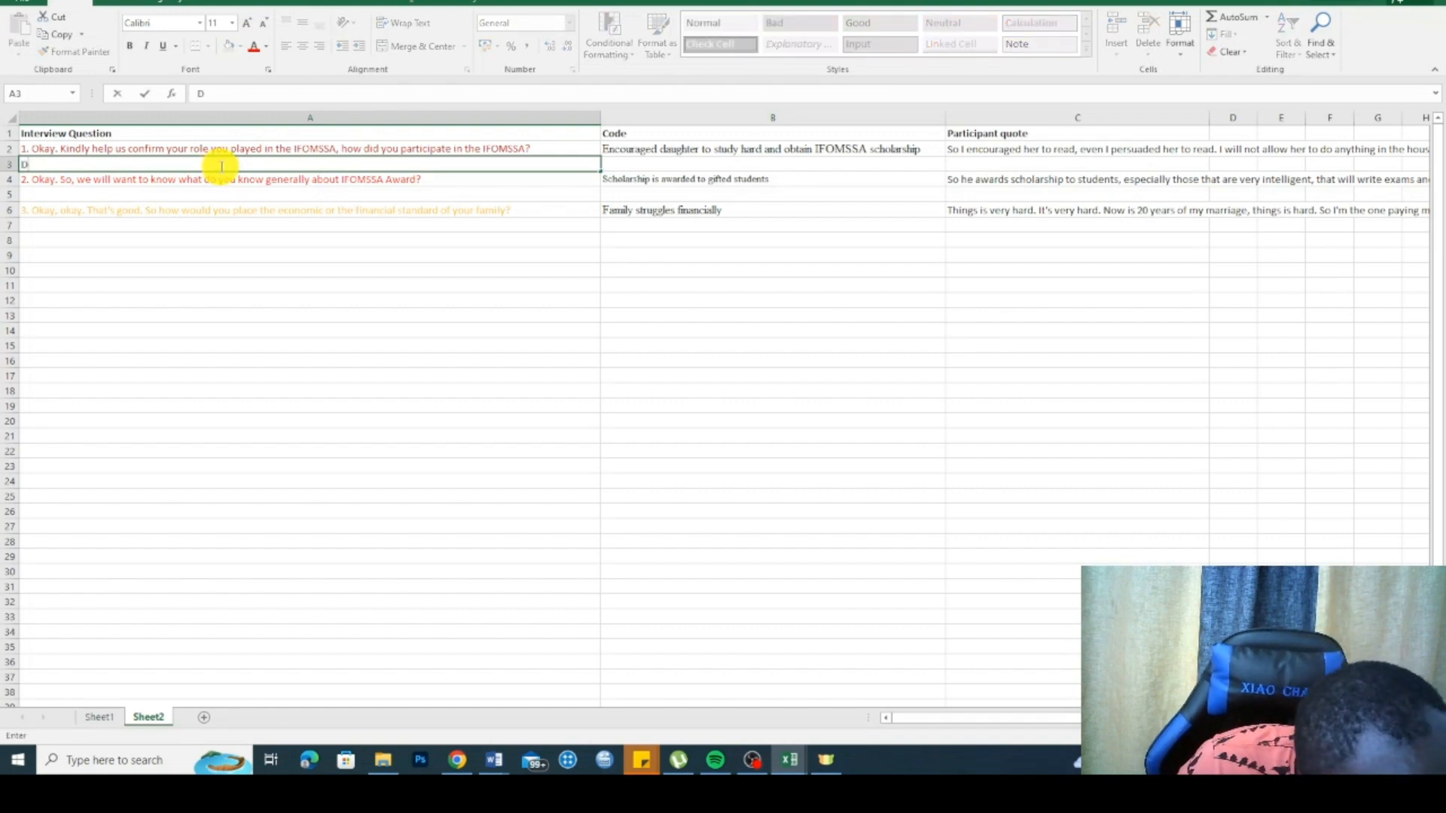
type("escription")
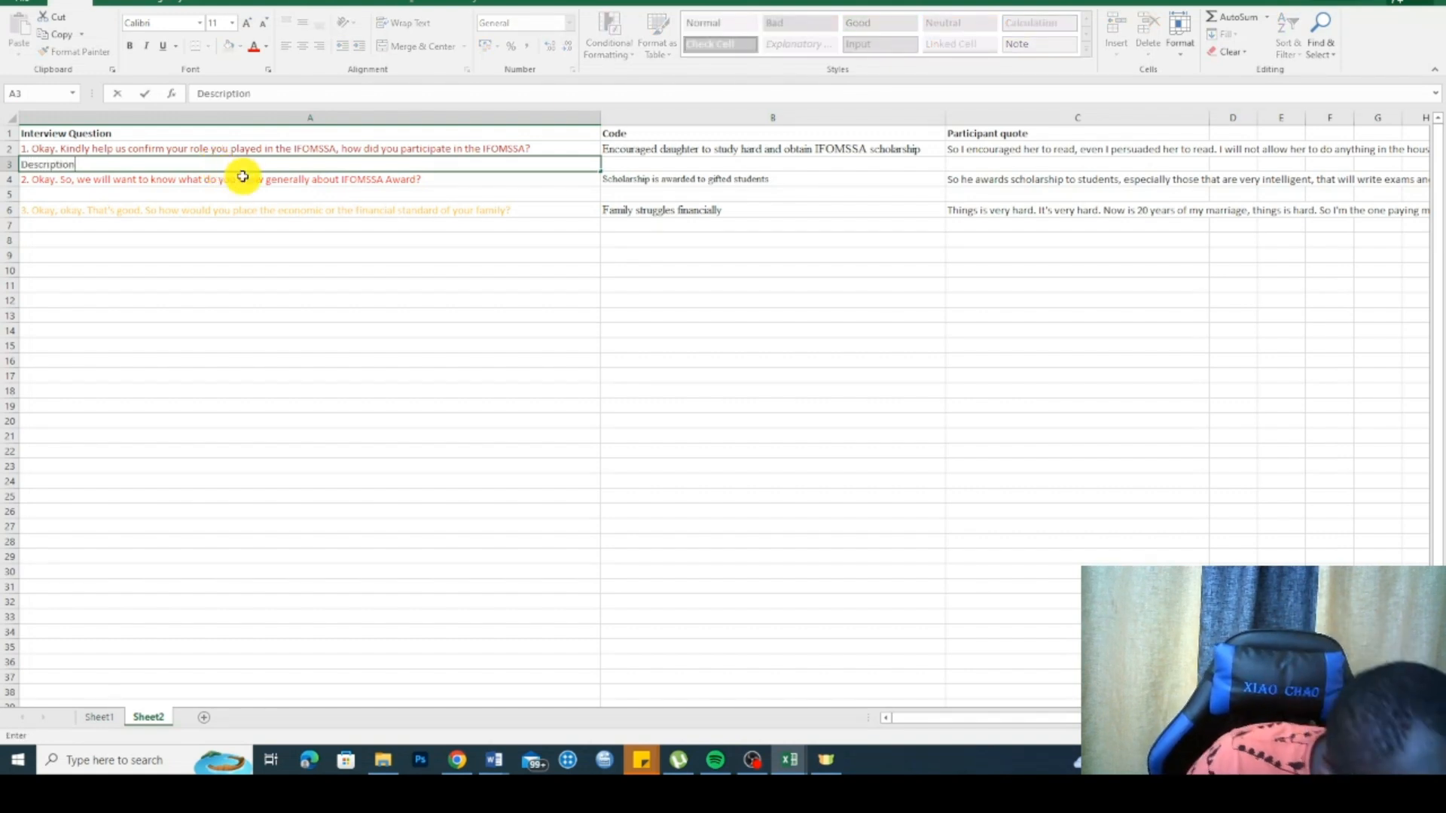
type(":The ro")
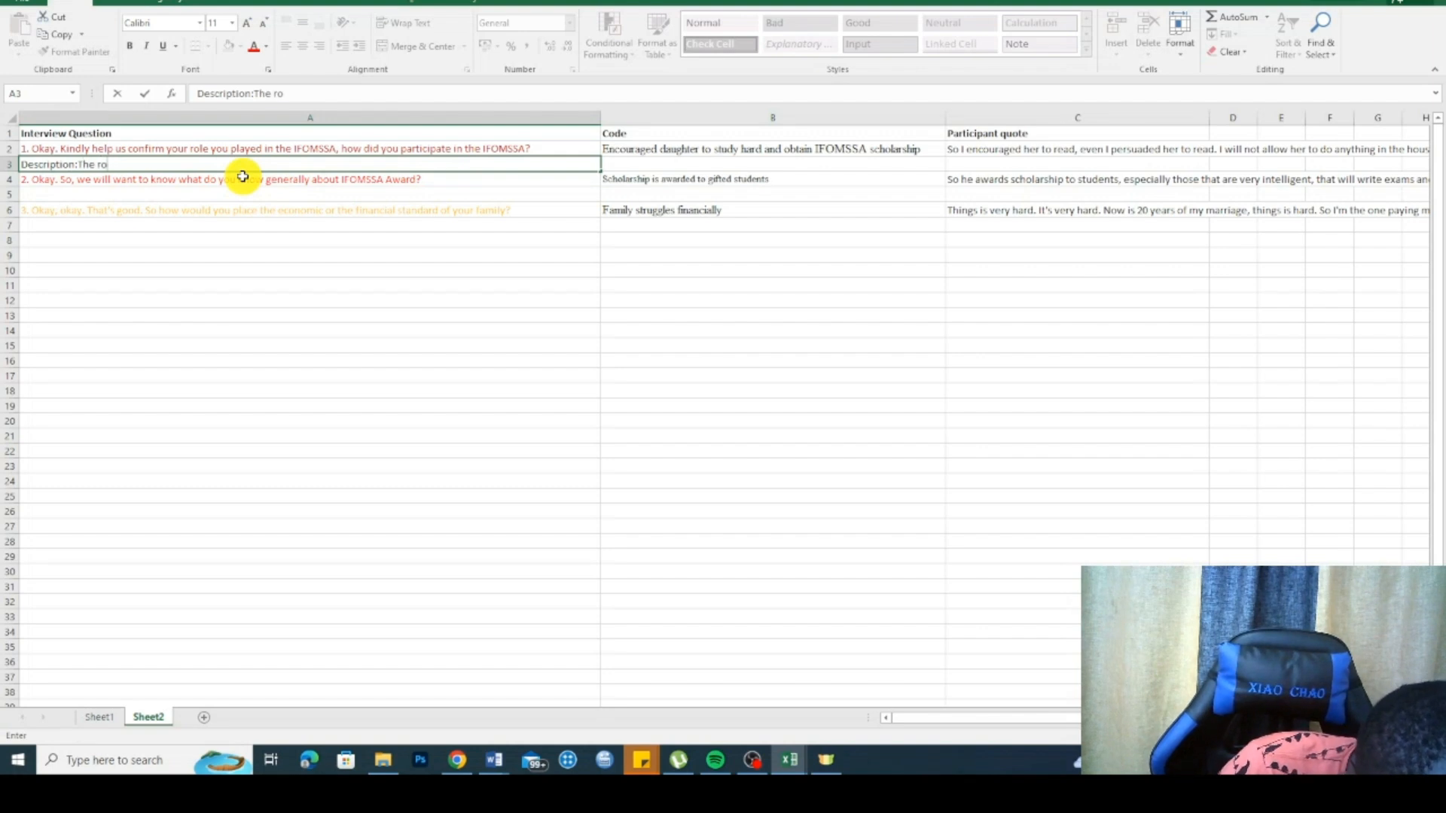
type("le the particpant played in I")
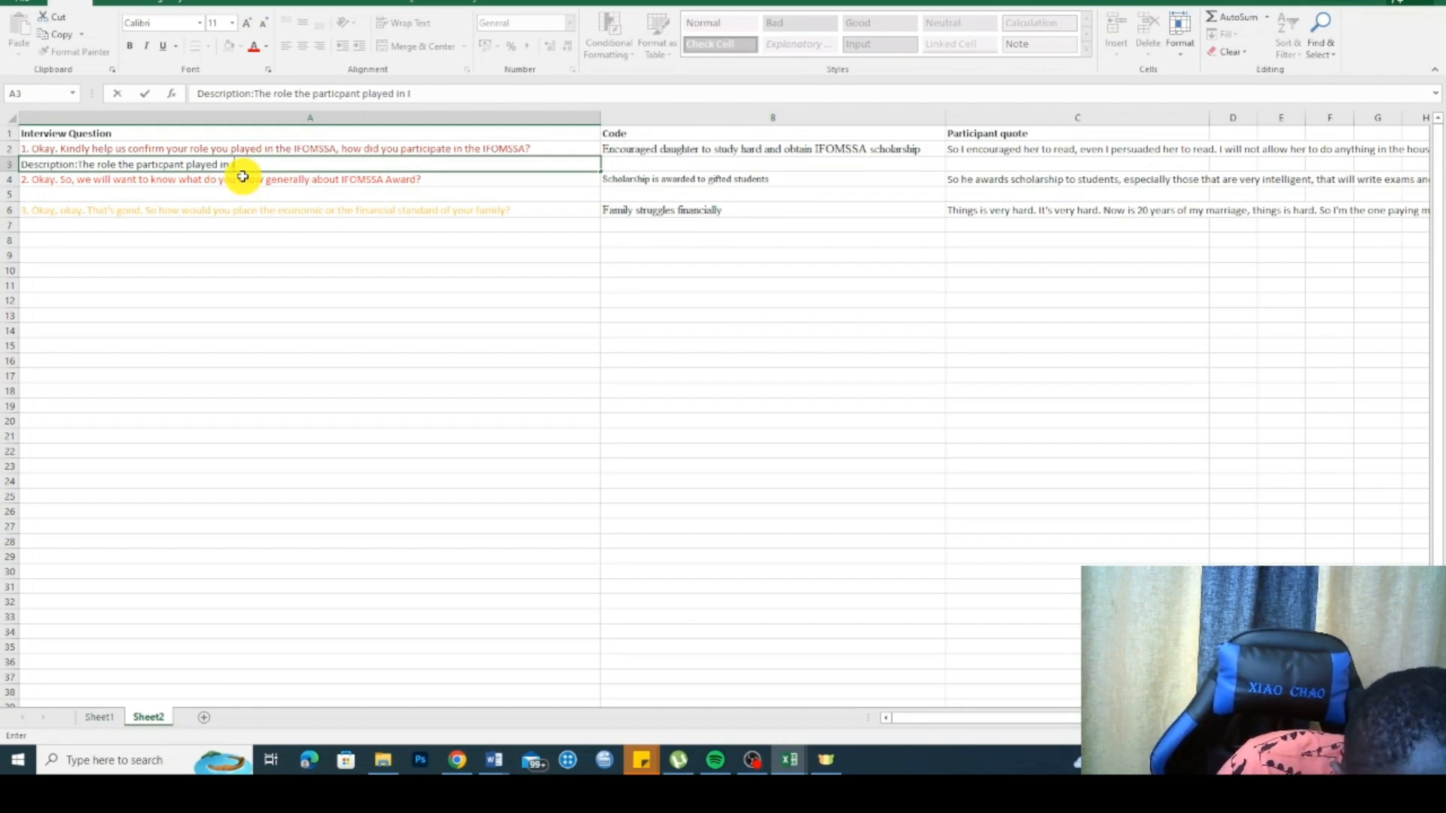
type("FOMSSA")
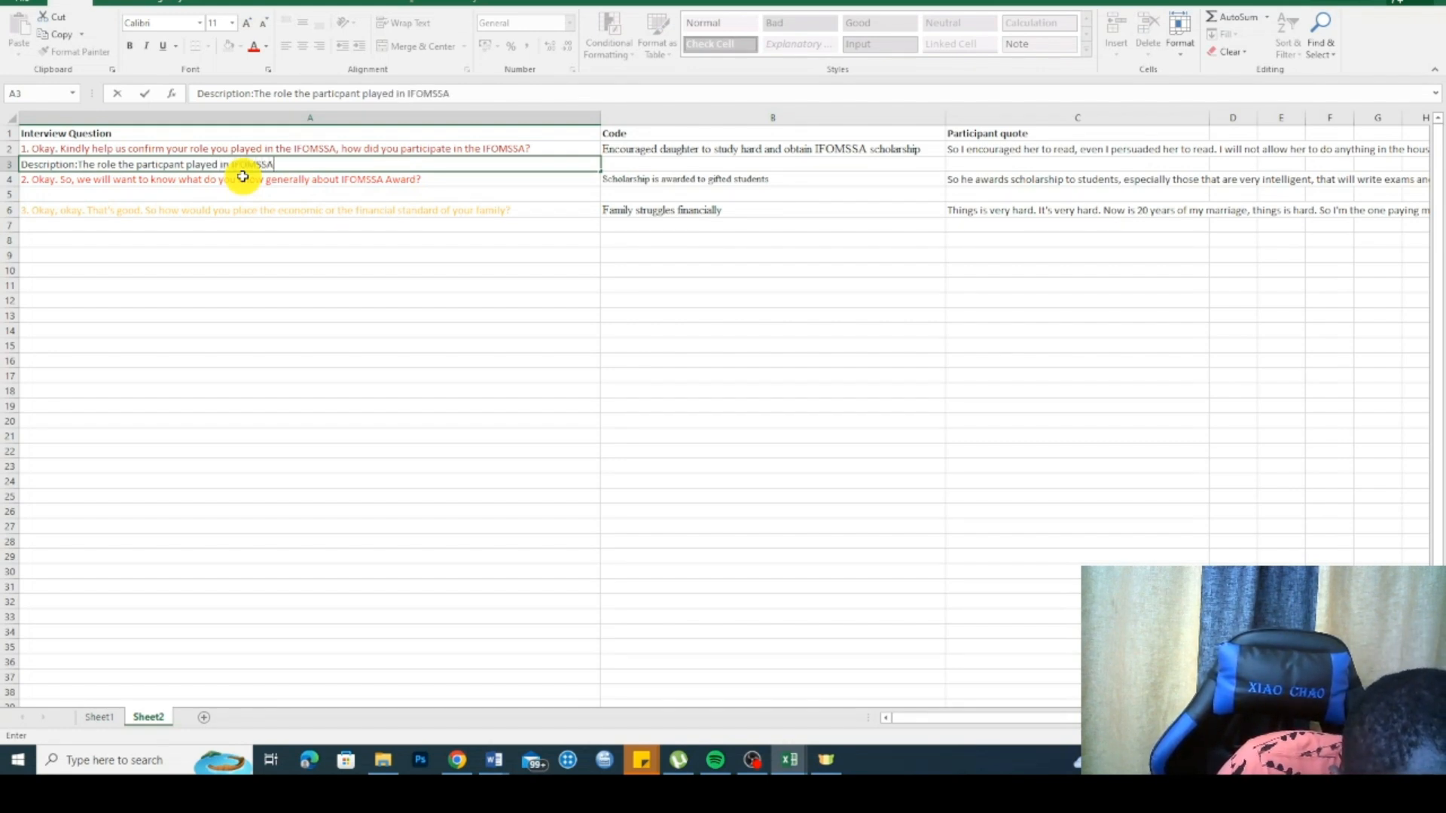
type("schola")
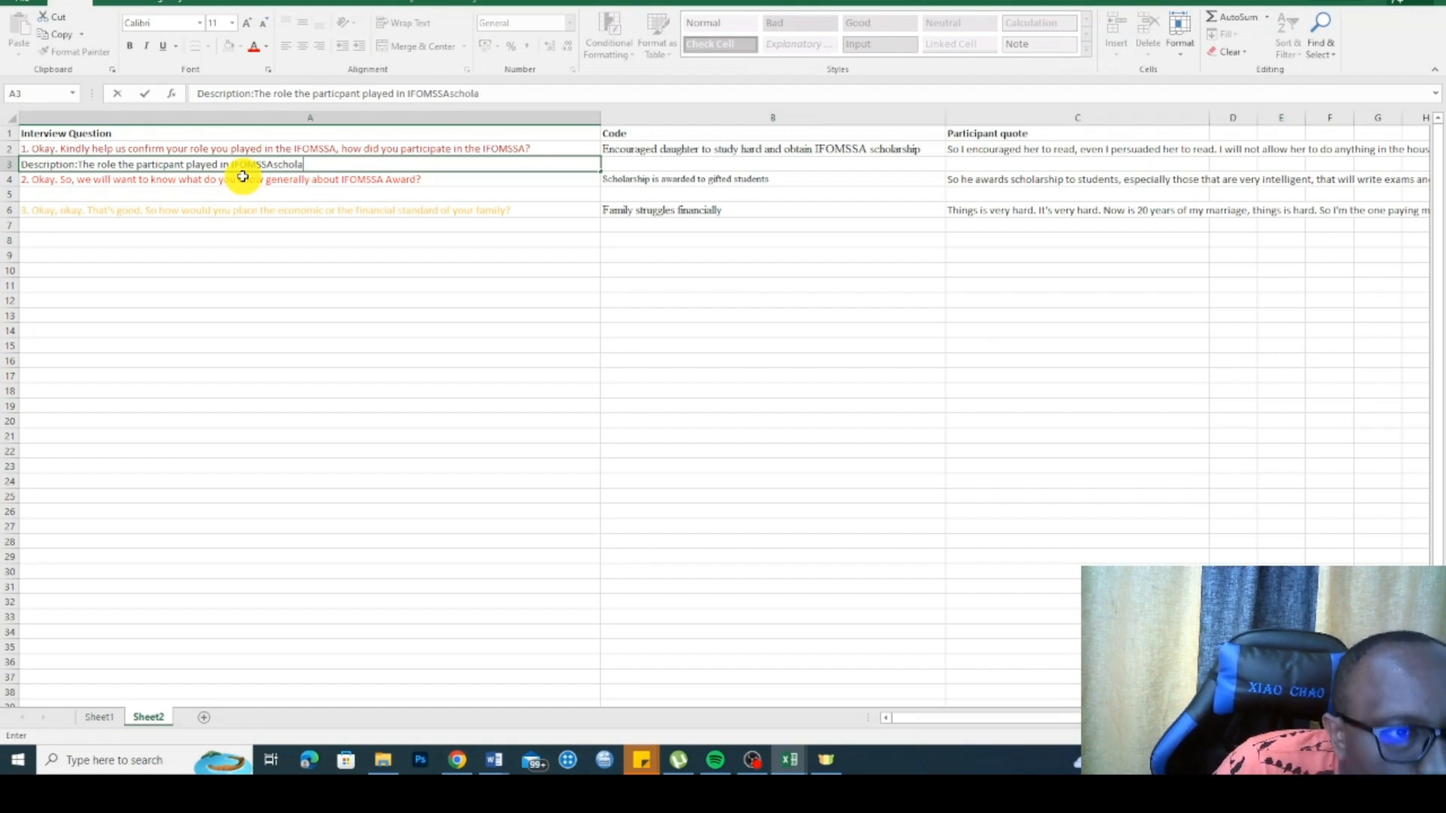
type("rhi")
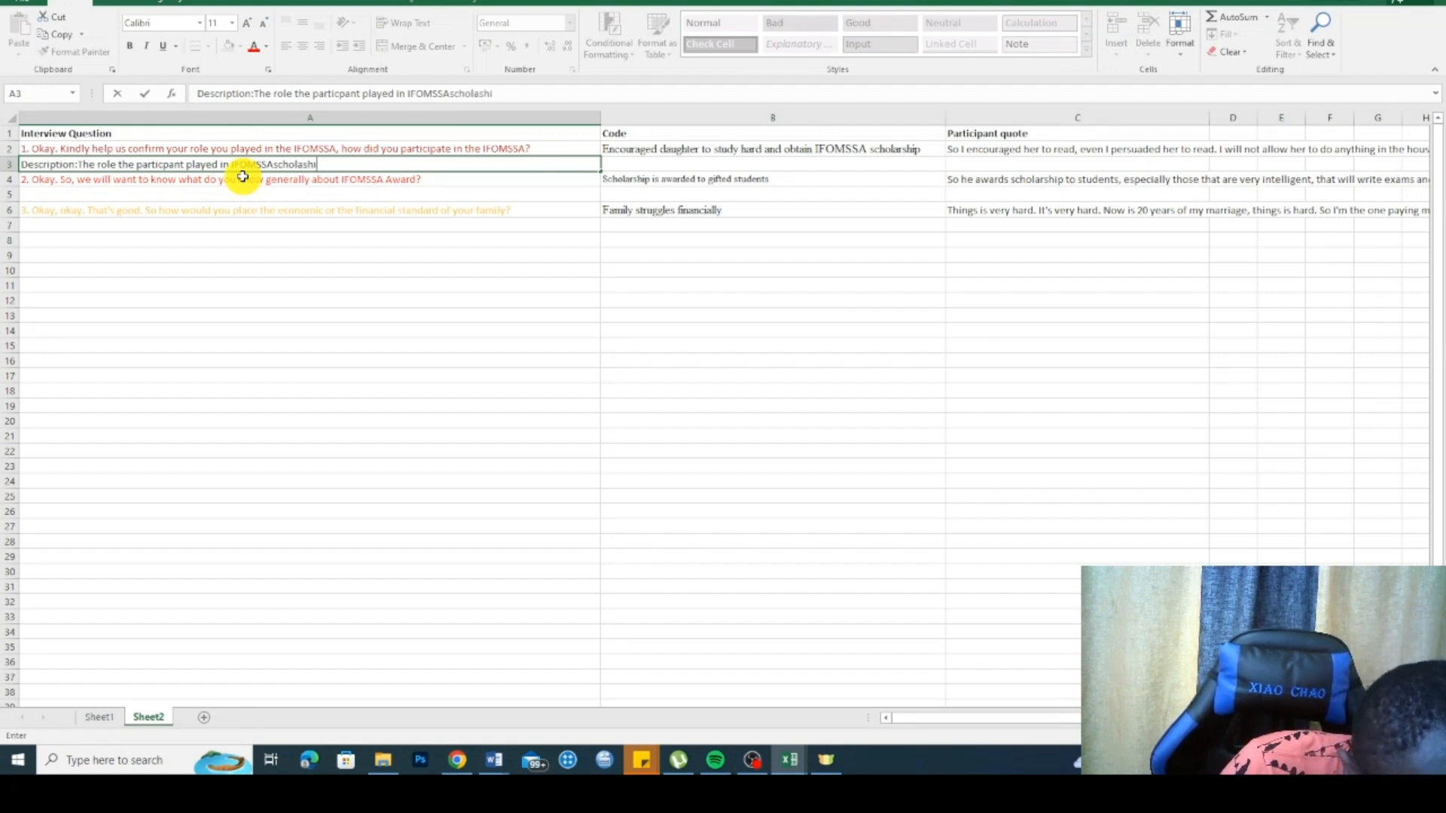
type("p process")
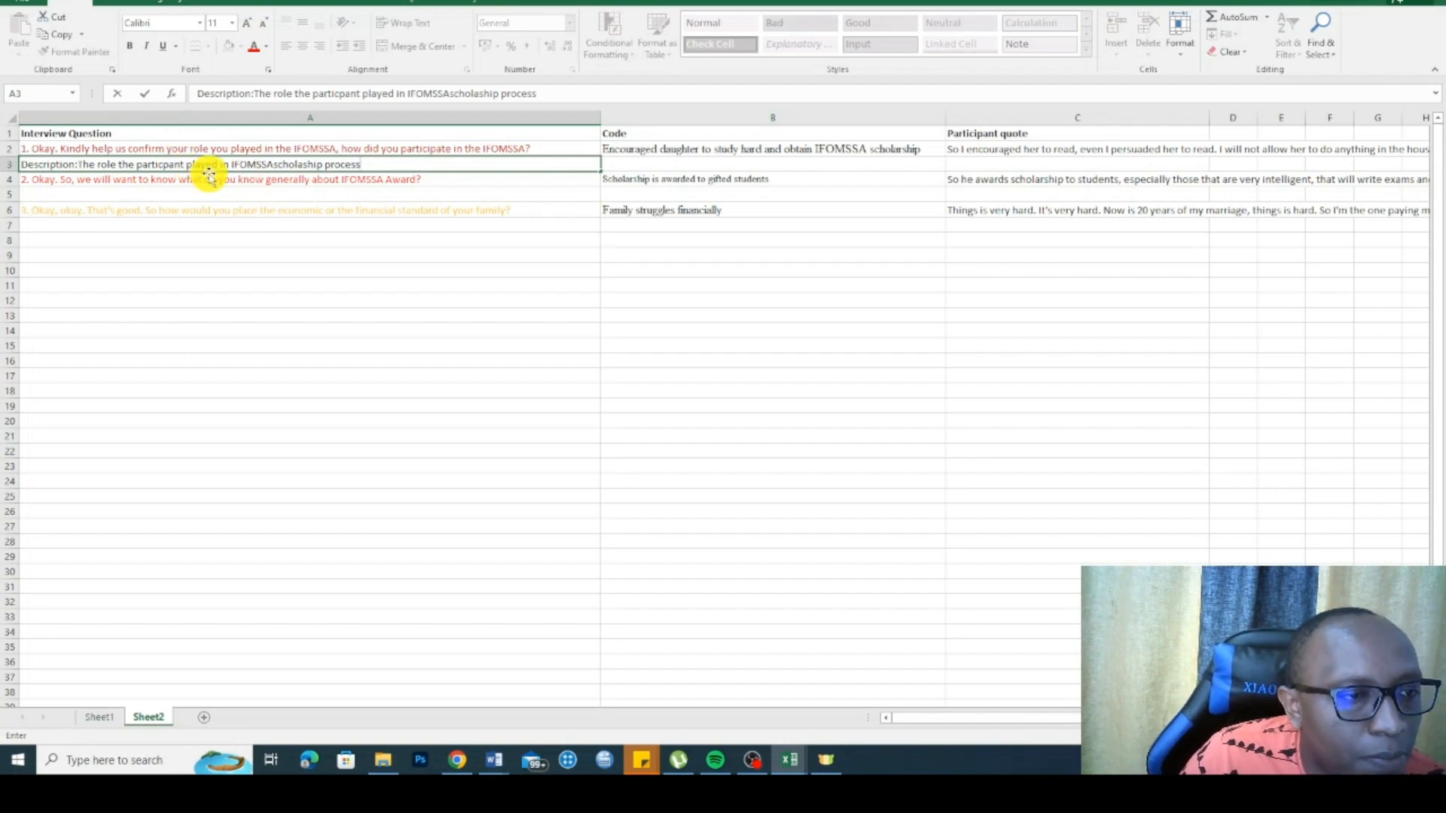
Step: Correct the A3 description so it reads "Description:The role the participant played in IFOMSSA scholarship process"
left_click(197, 193)
left_click(178, 167)
double_click(172, 163)
left_click(160, 164)
type("i")
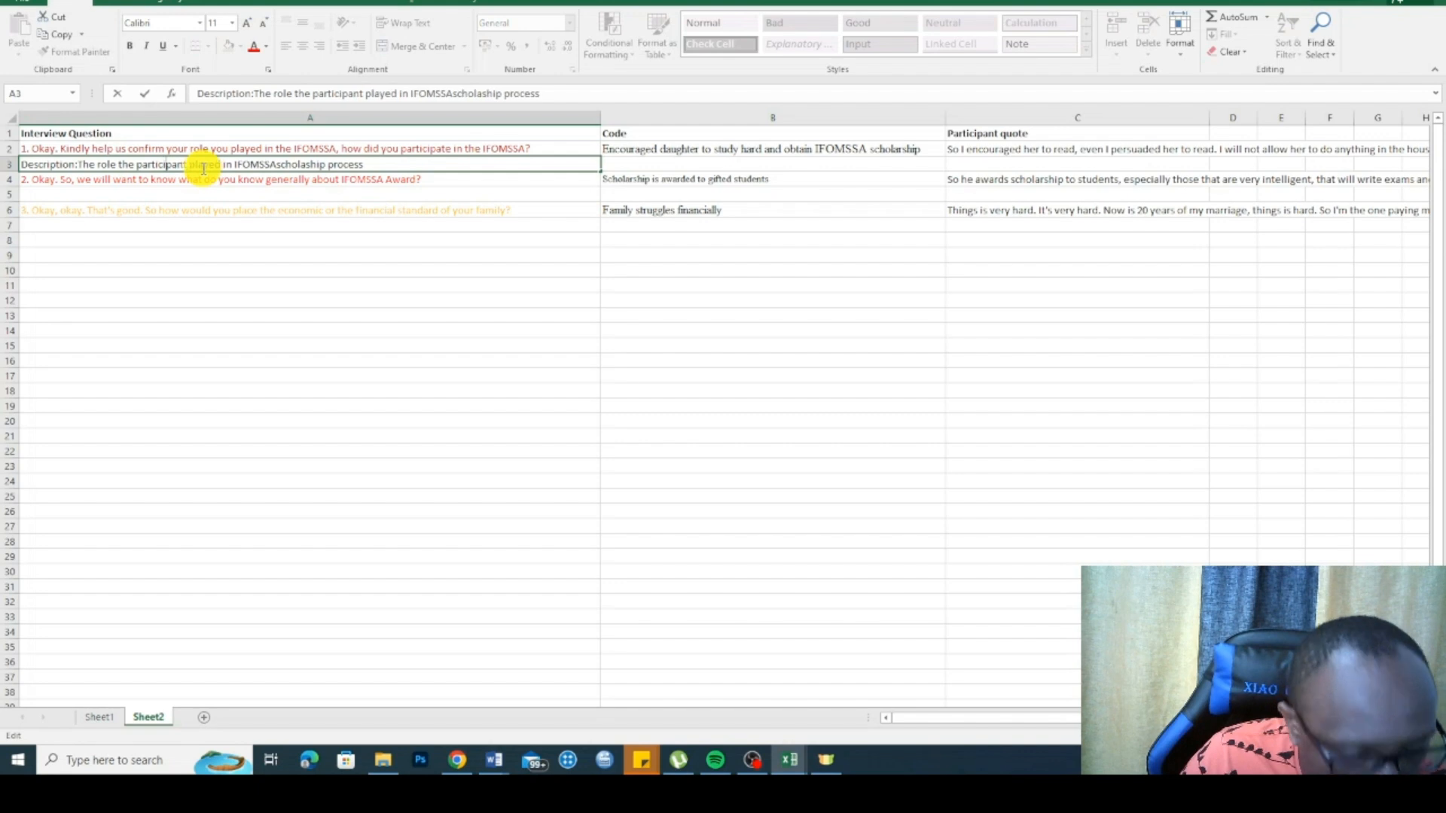
left_click(277, 164)
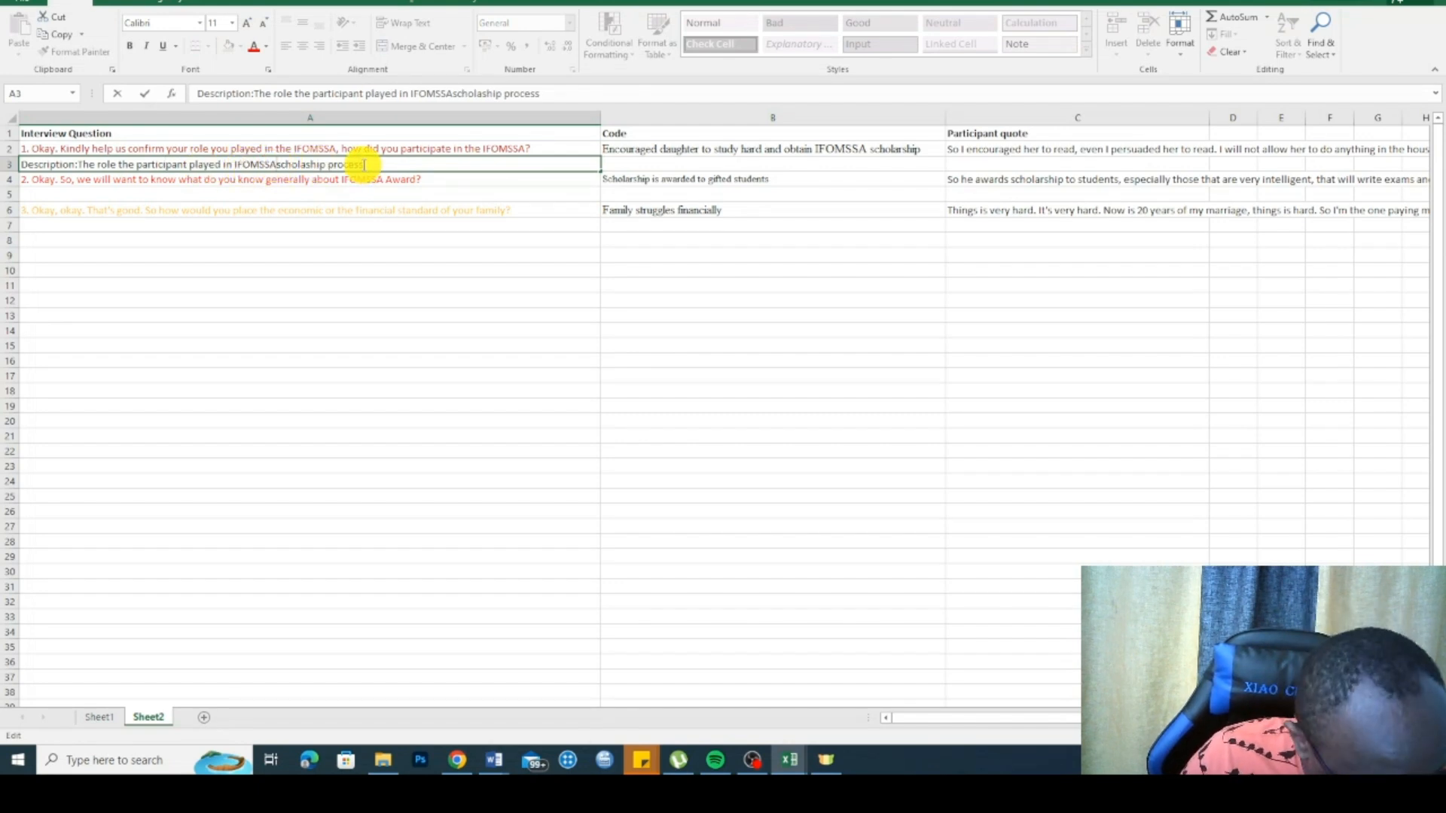
left_click(300, 164)
type("r")
left_click(397, 164)
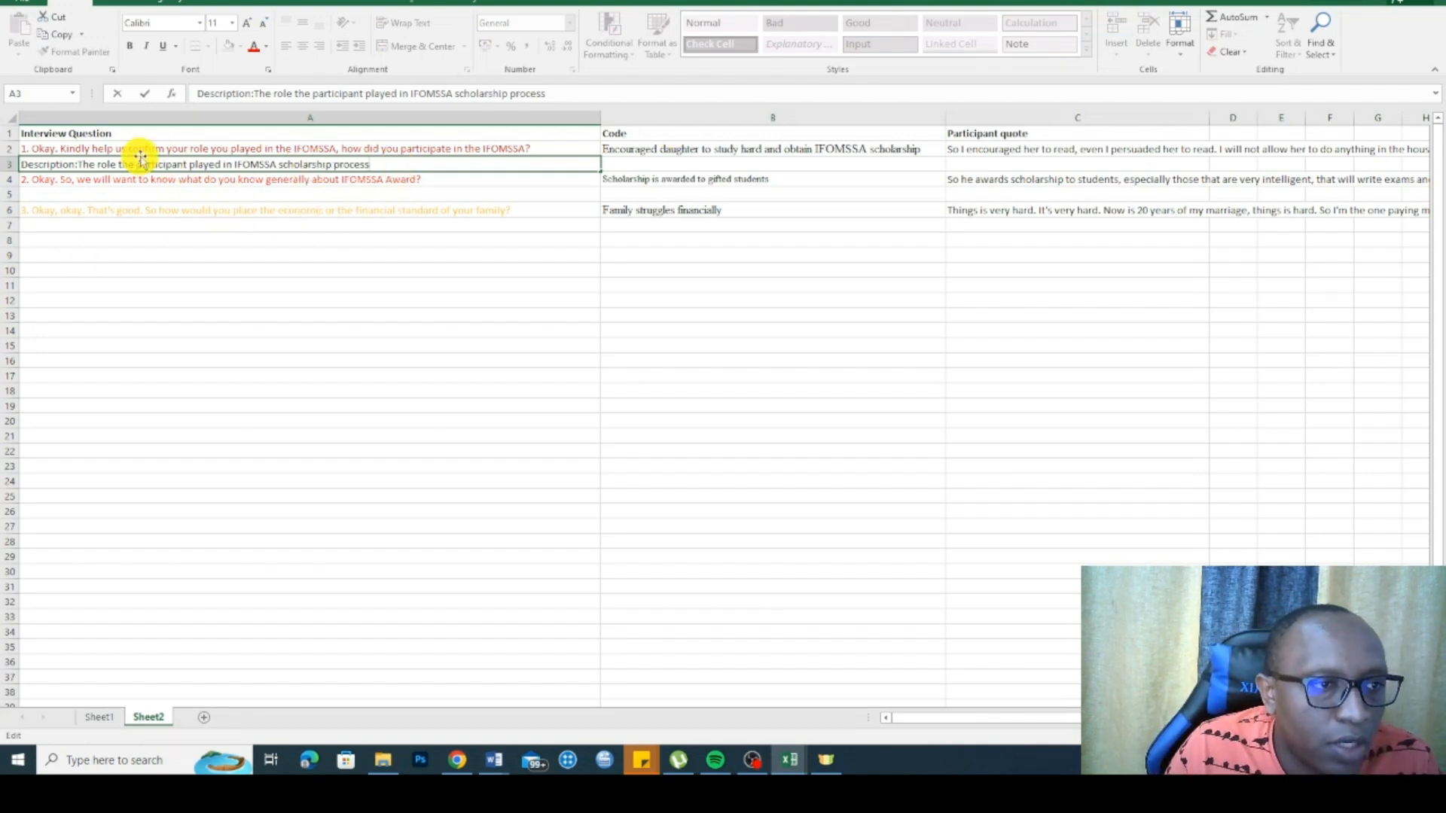
Step: Reword question 1 in A2 as "1. Role you played in the IFOMSSA Scholarship program"
left_click(97, 149)
double_click(156, 147)
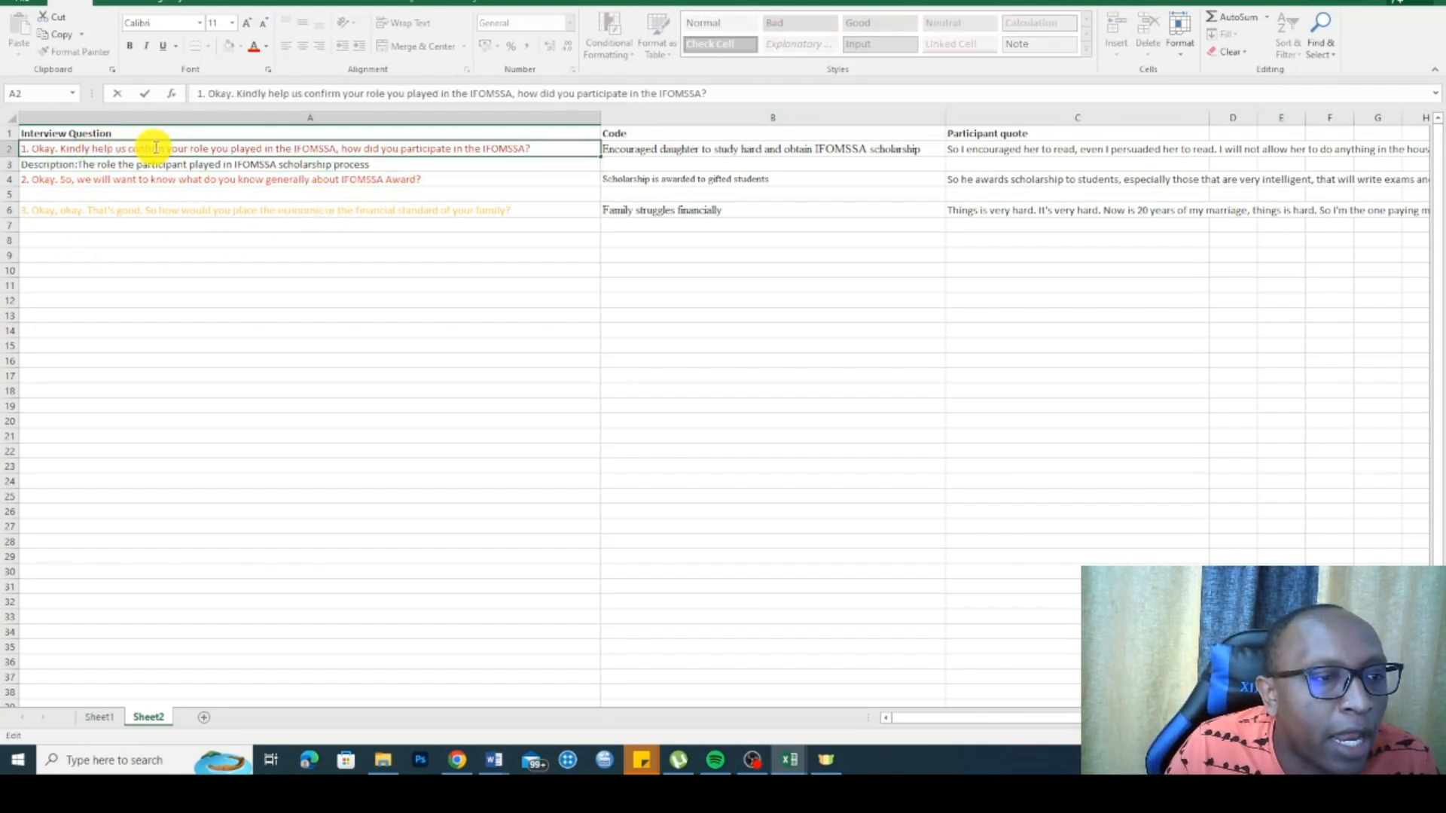
left_click_drag(188, 147, 32, 147)
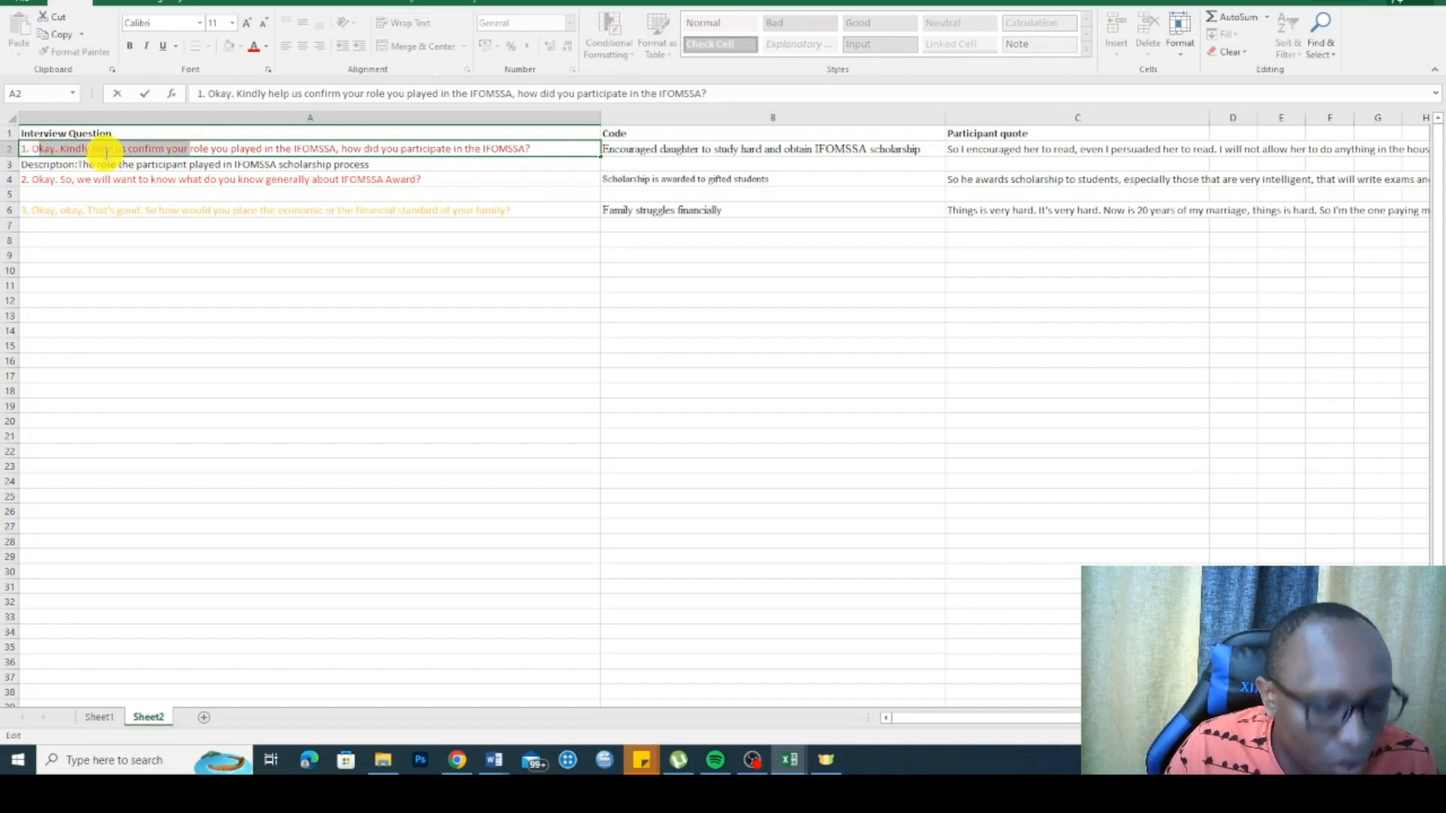
type("Role you played in the IFOMSSA")
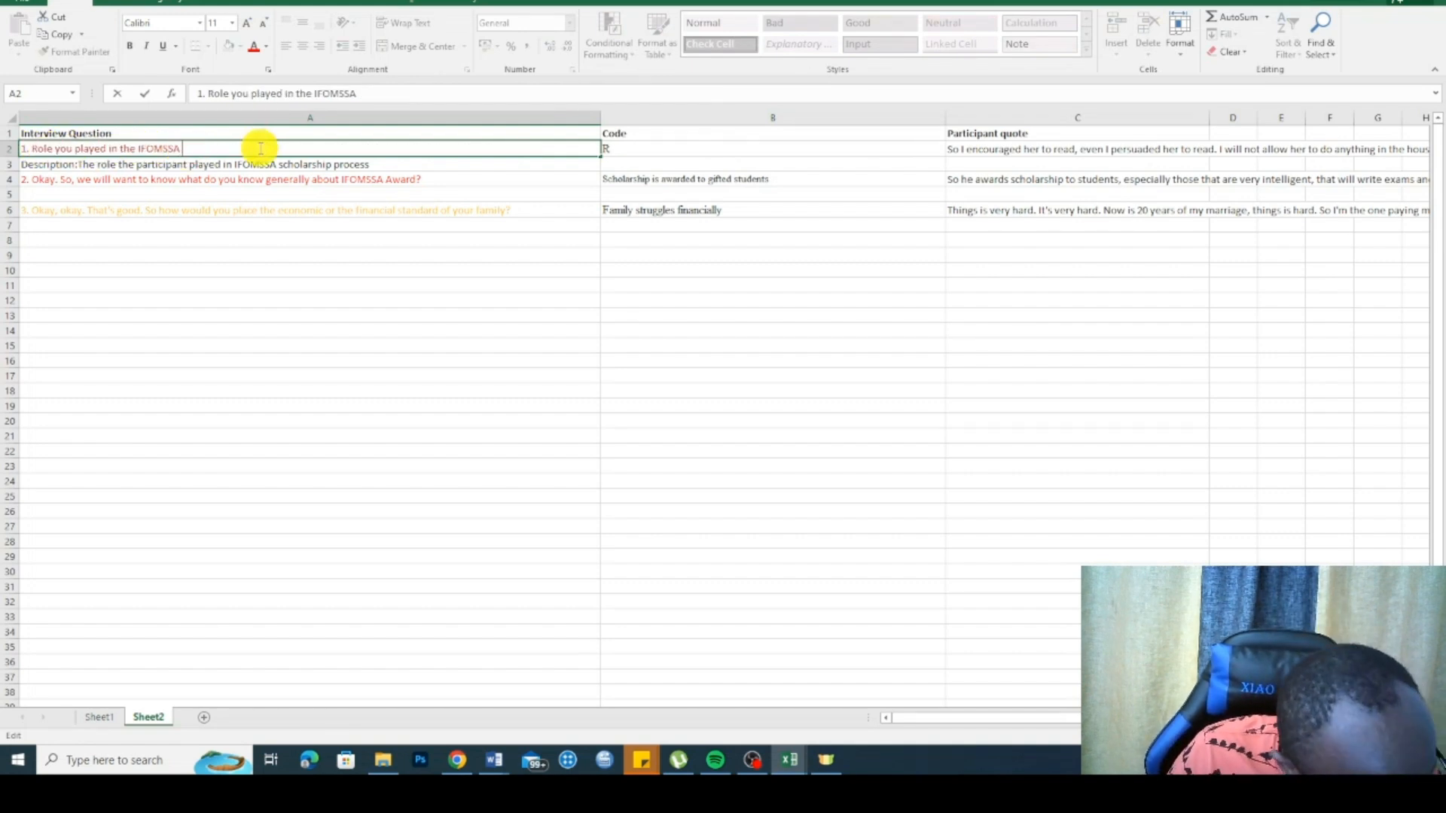
type(" Schola")
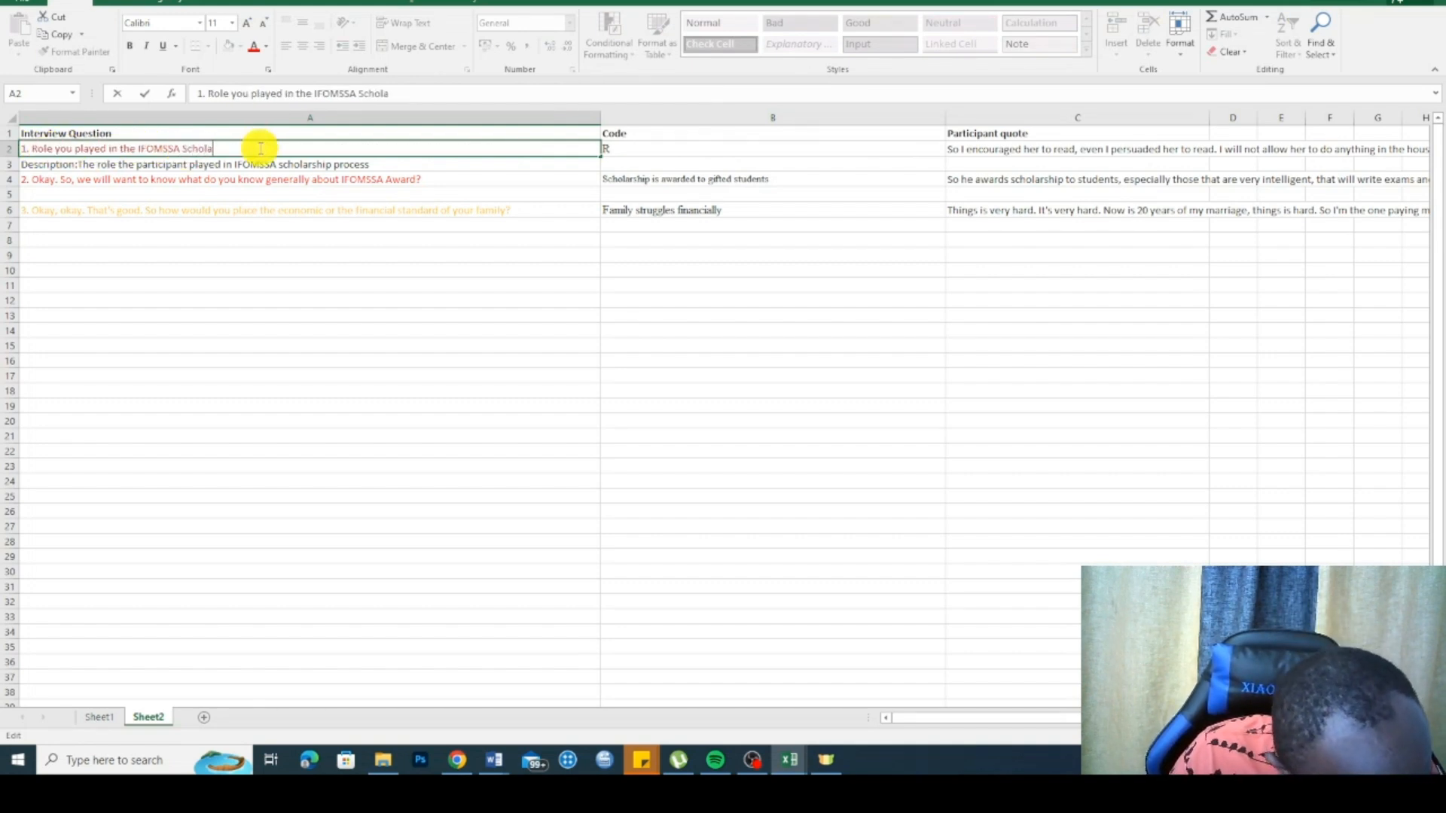
type("rship")
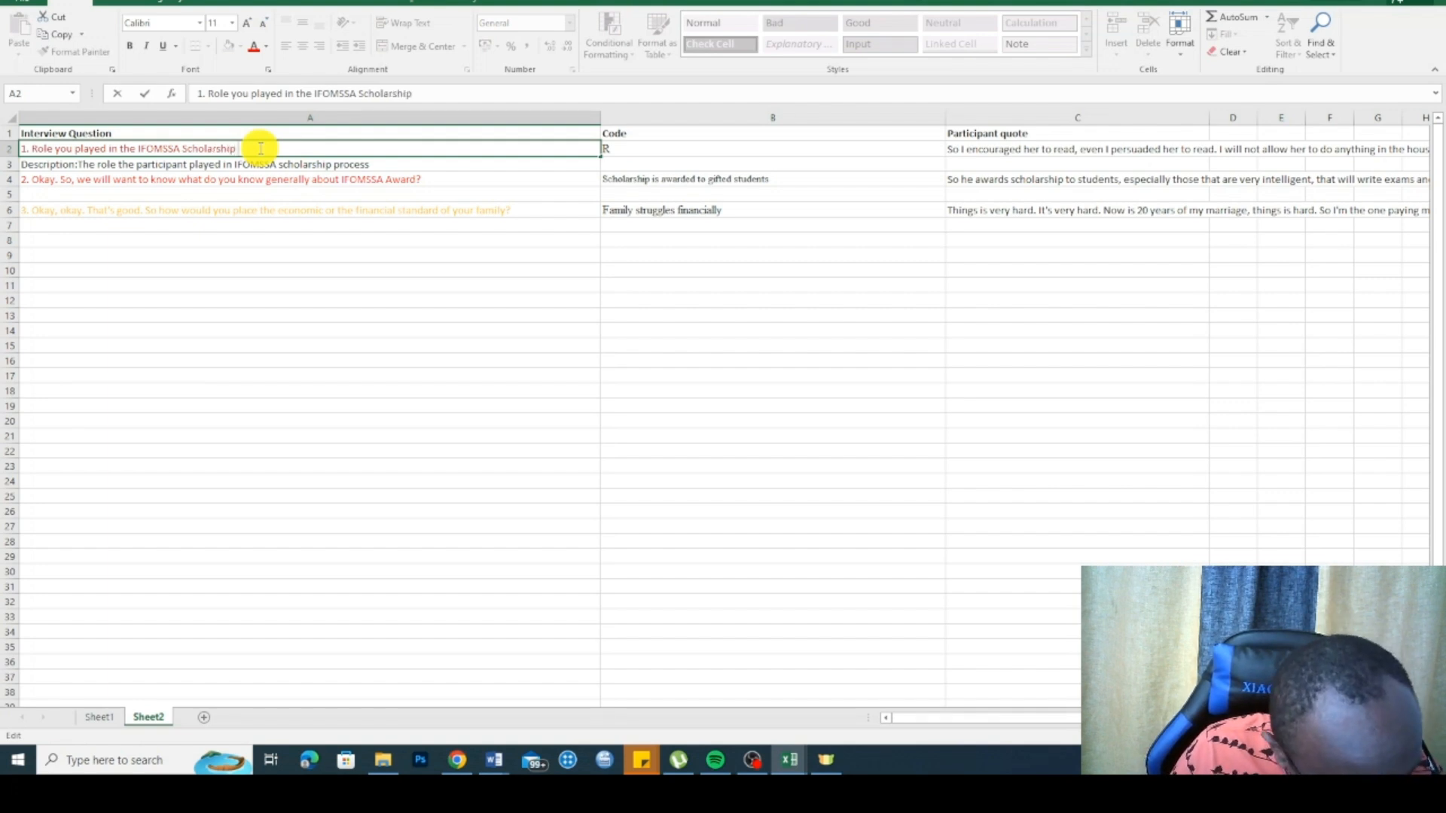
type(" program")
left_click(249, 179)
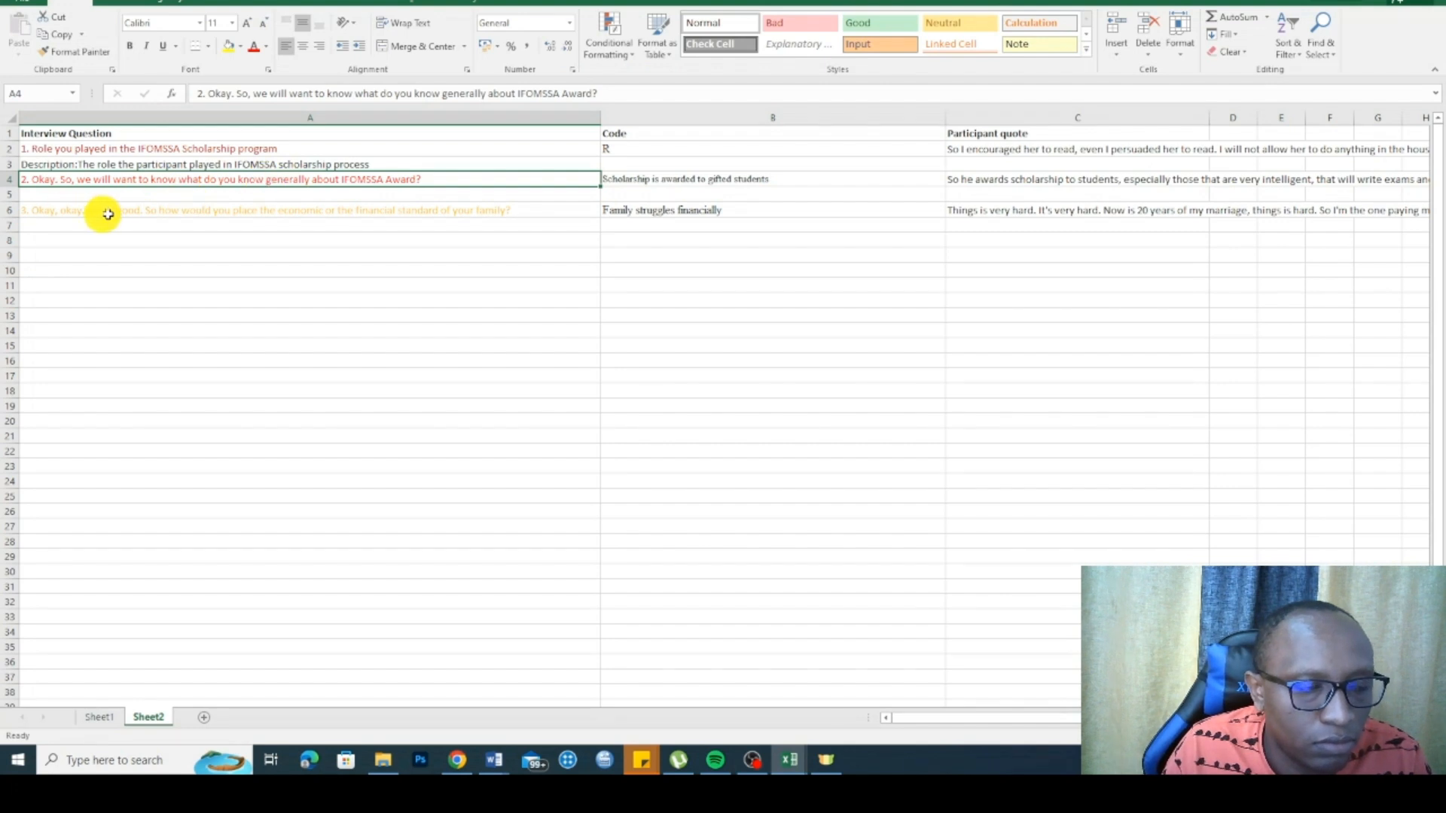
Step: Add a description of question 2 in A5, covering the participants' general knowledge about the IFOMSSA scholarship award
left_click(92, 194)
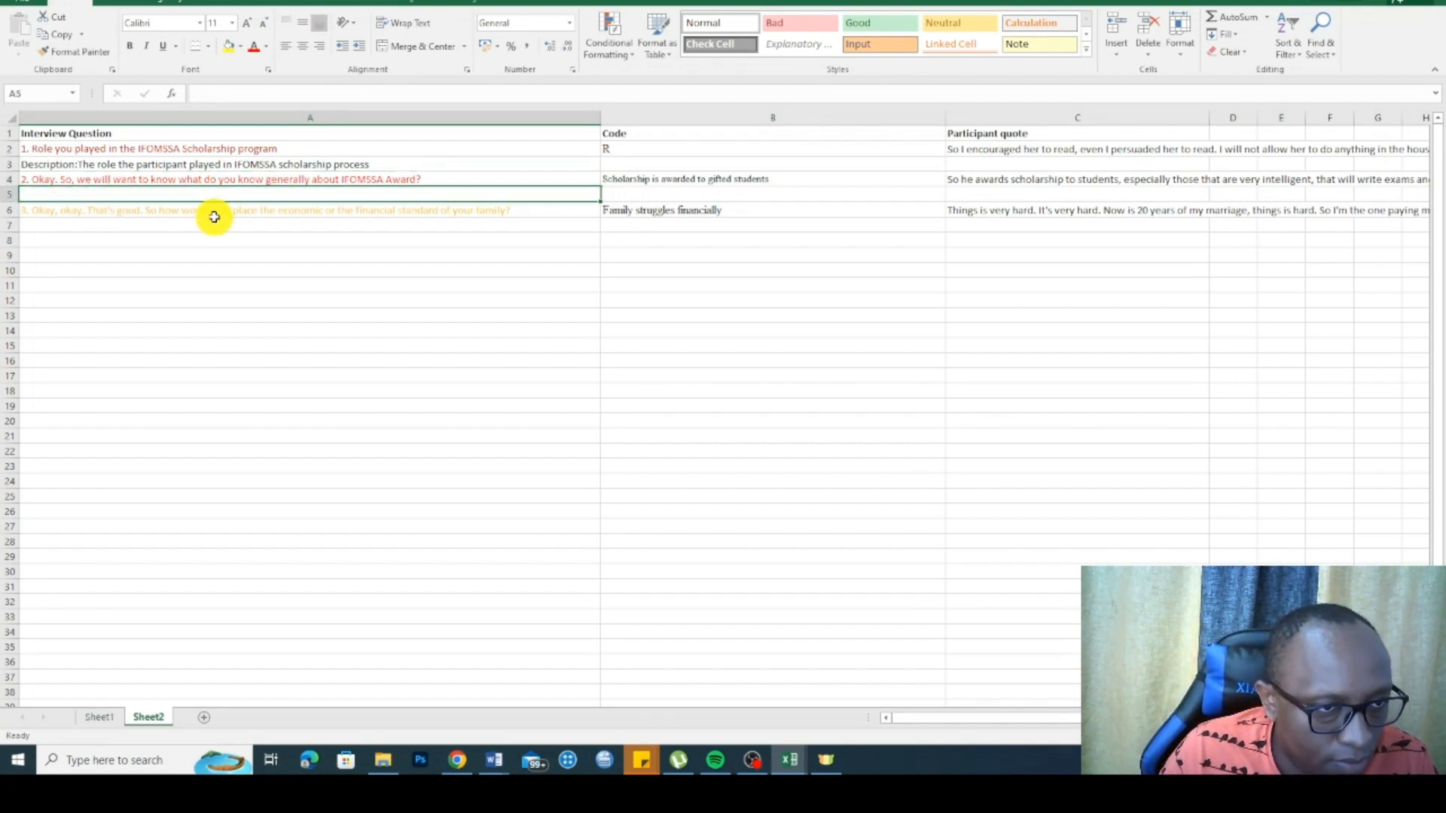
type("Description:")
key("BackSpace")
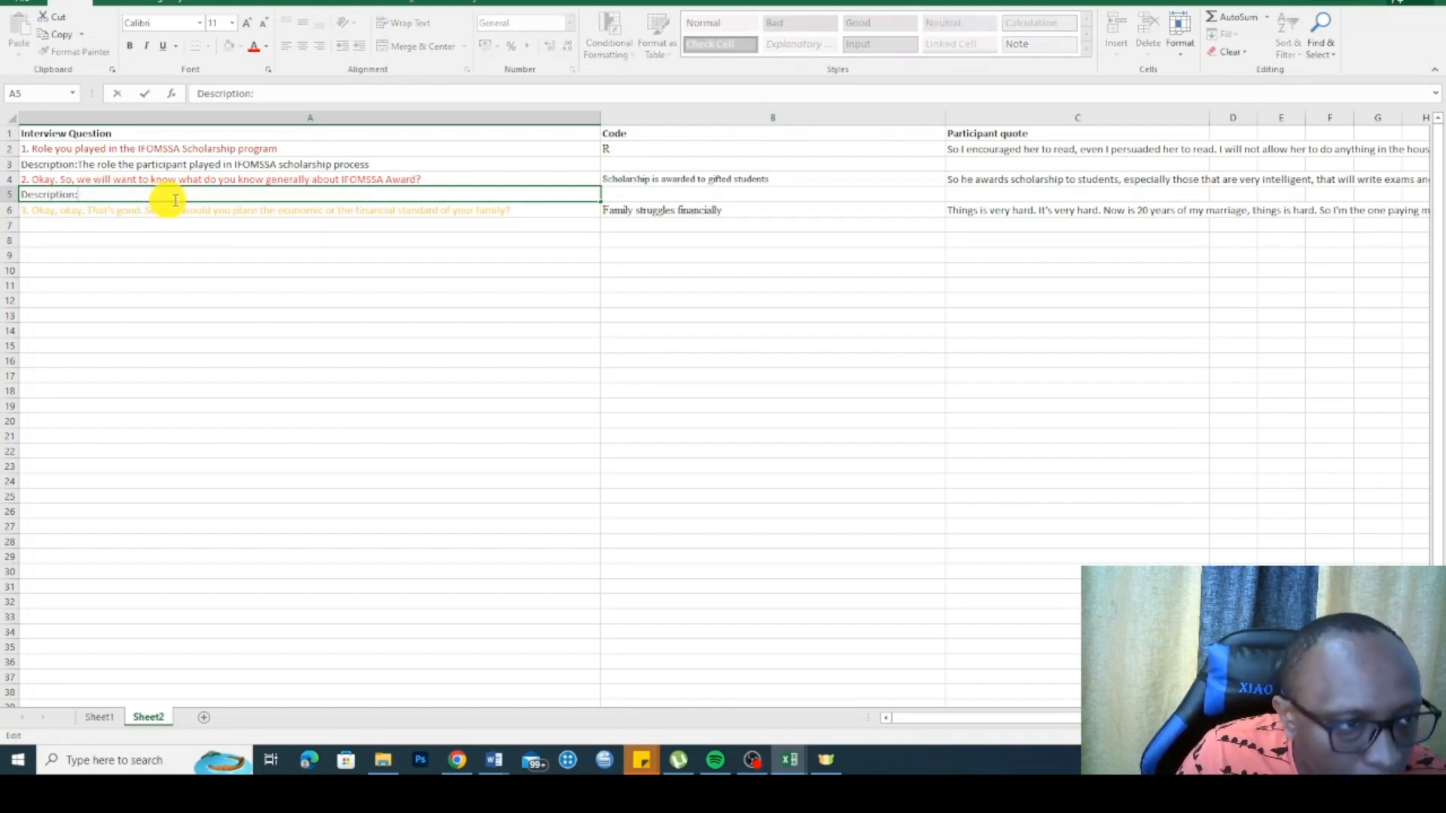
type("The partcipants genral knowledge about the IFOMSSA scholarship award")
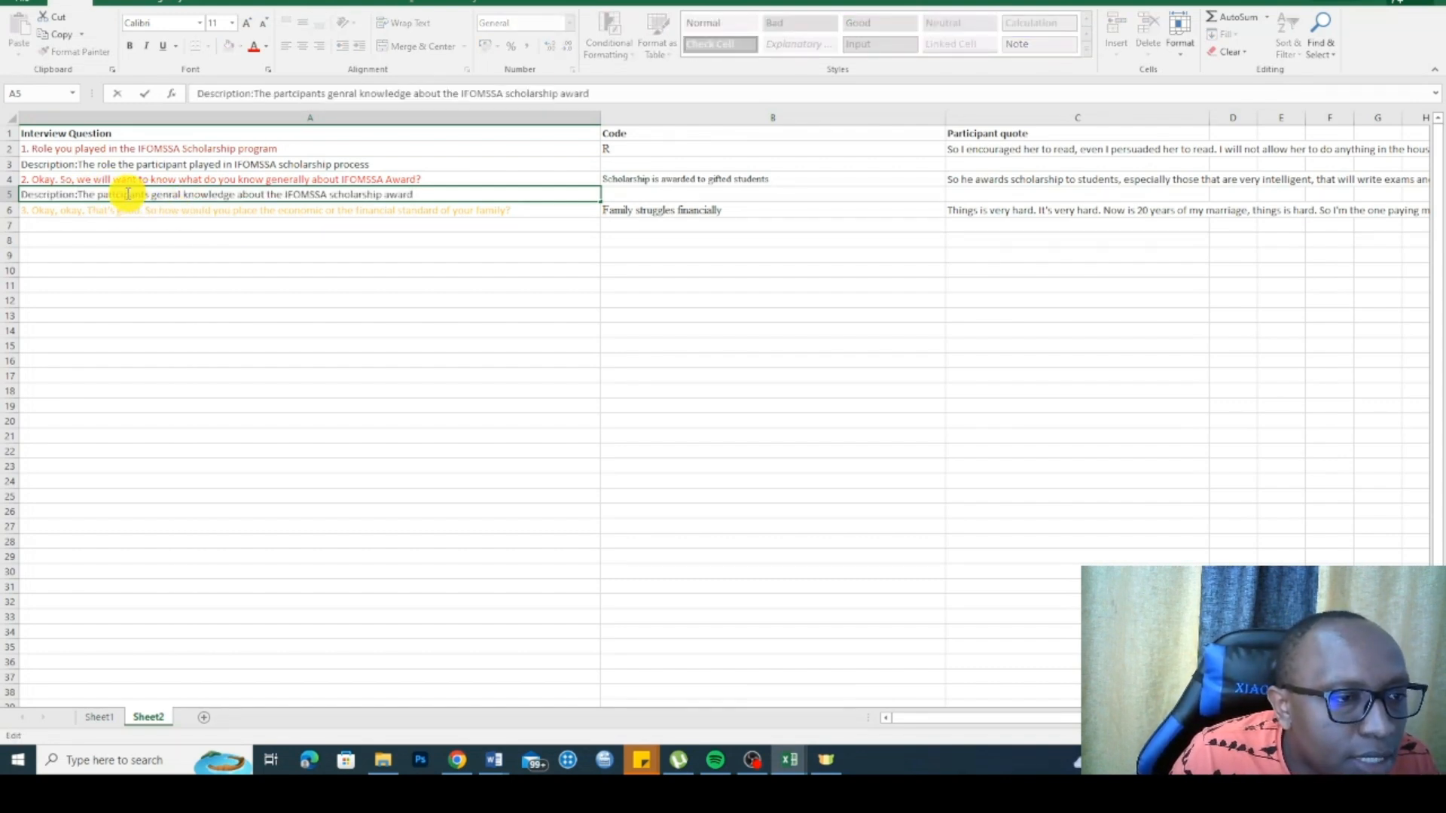
double_click(171, 193)
left_click(171, 193)
type("e")
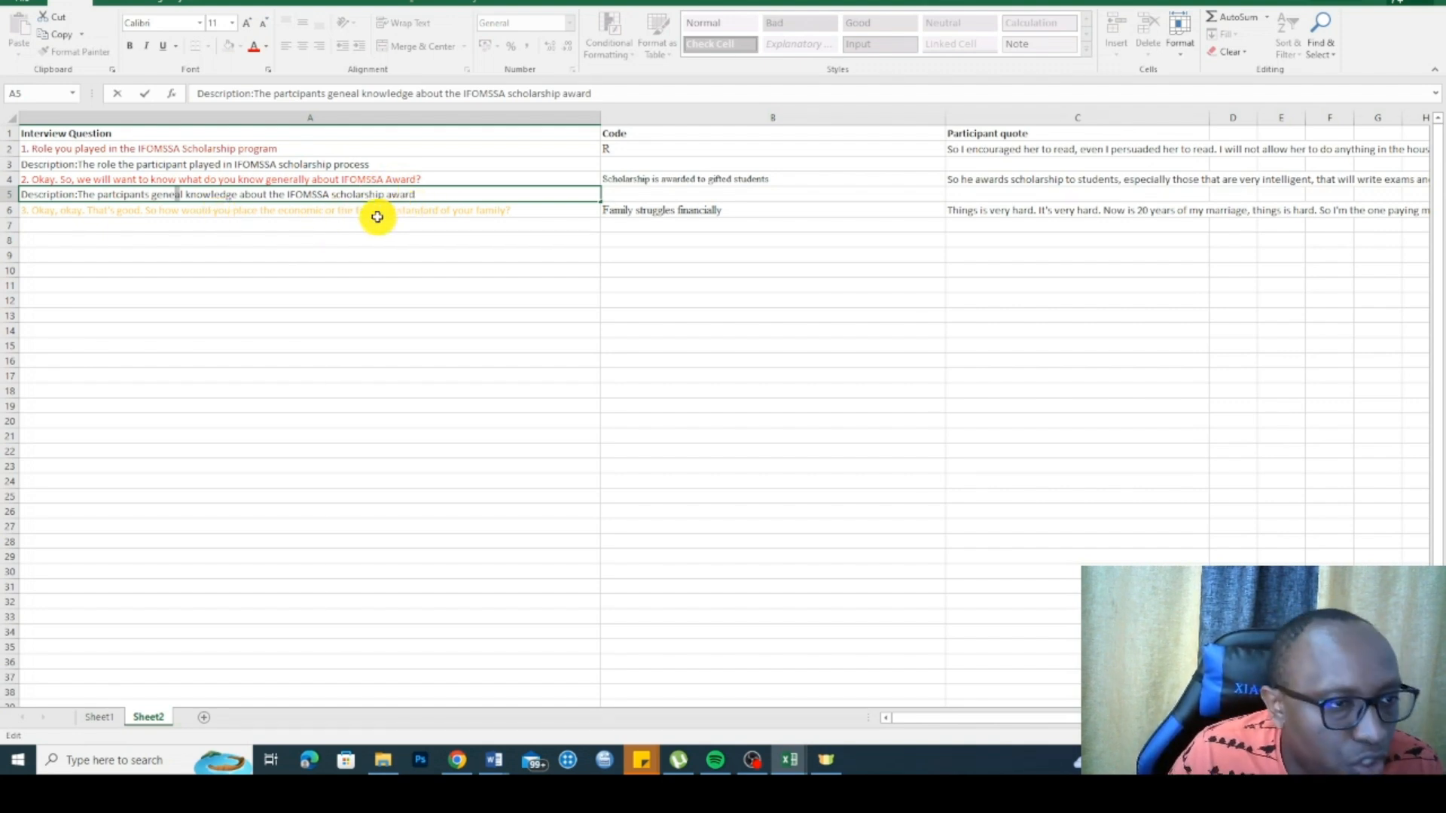
Step: Reword question 2 in A4 as "2. Generally knowledge about IFOMSSA Award", without the question mark
left_click(76, 179)
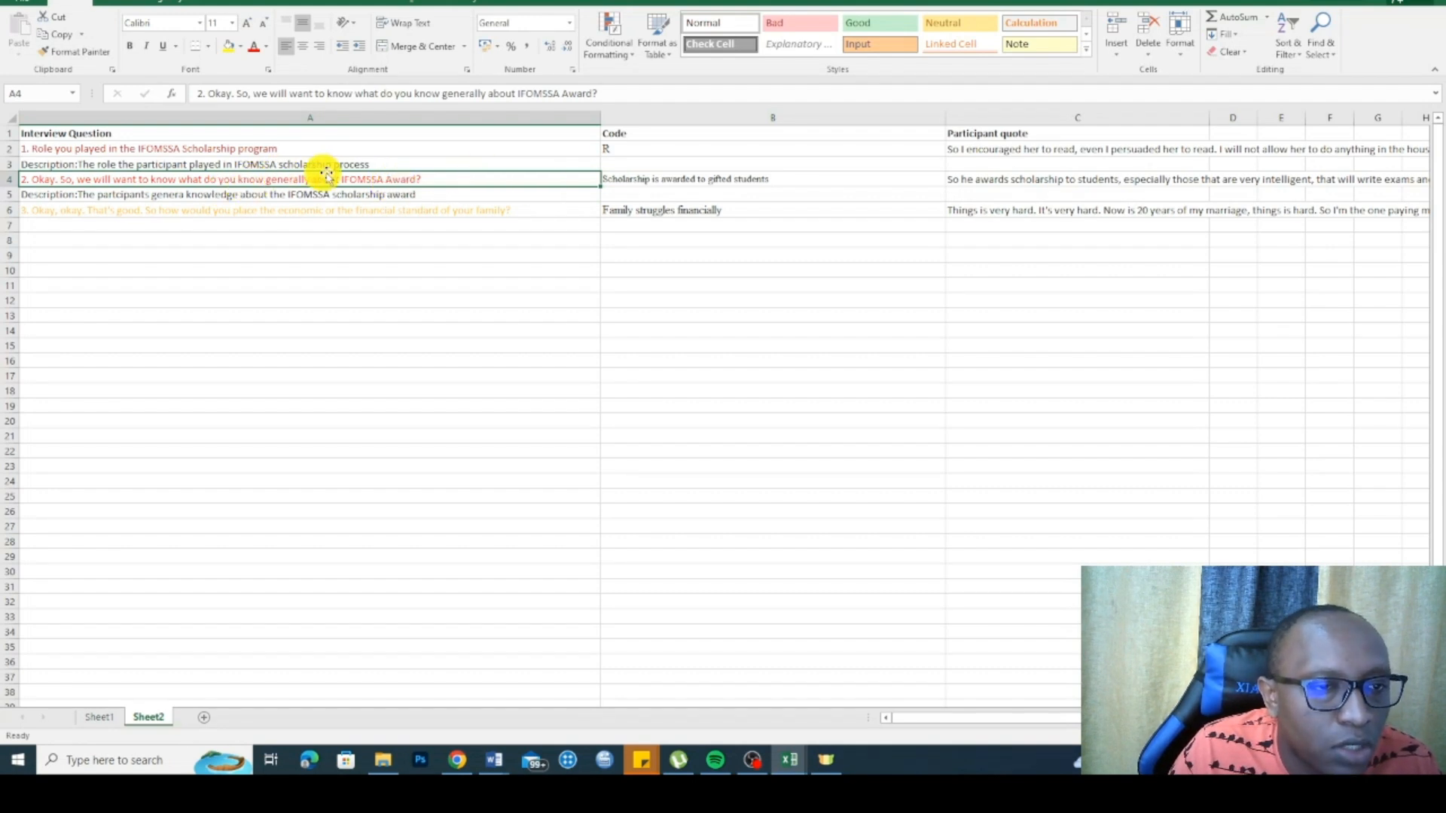
double_click(252, 179)
left_click_drag(264, 180, 180, 179)
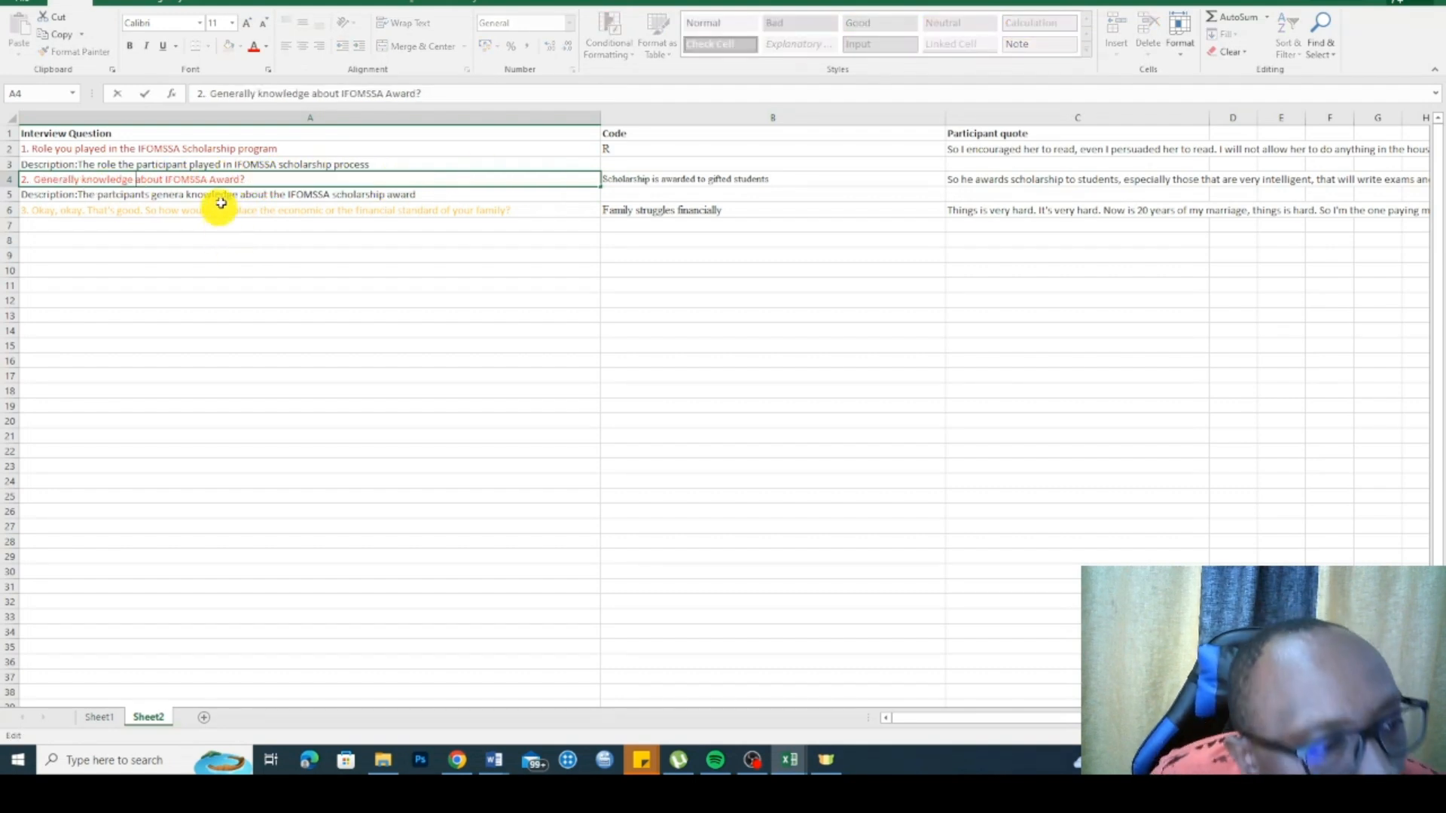
left_click(255, 183)
key("BackSpace")
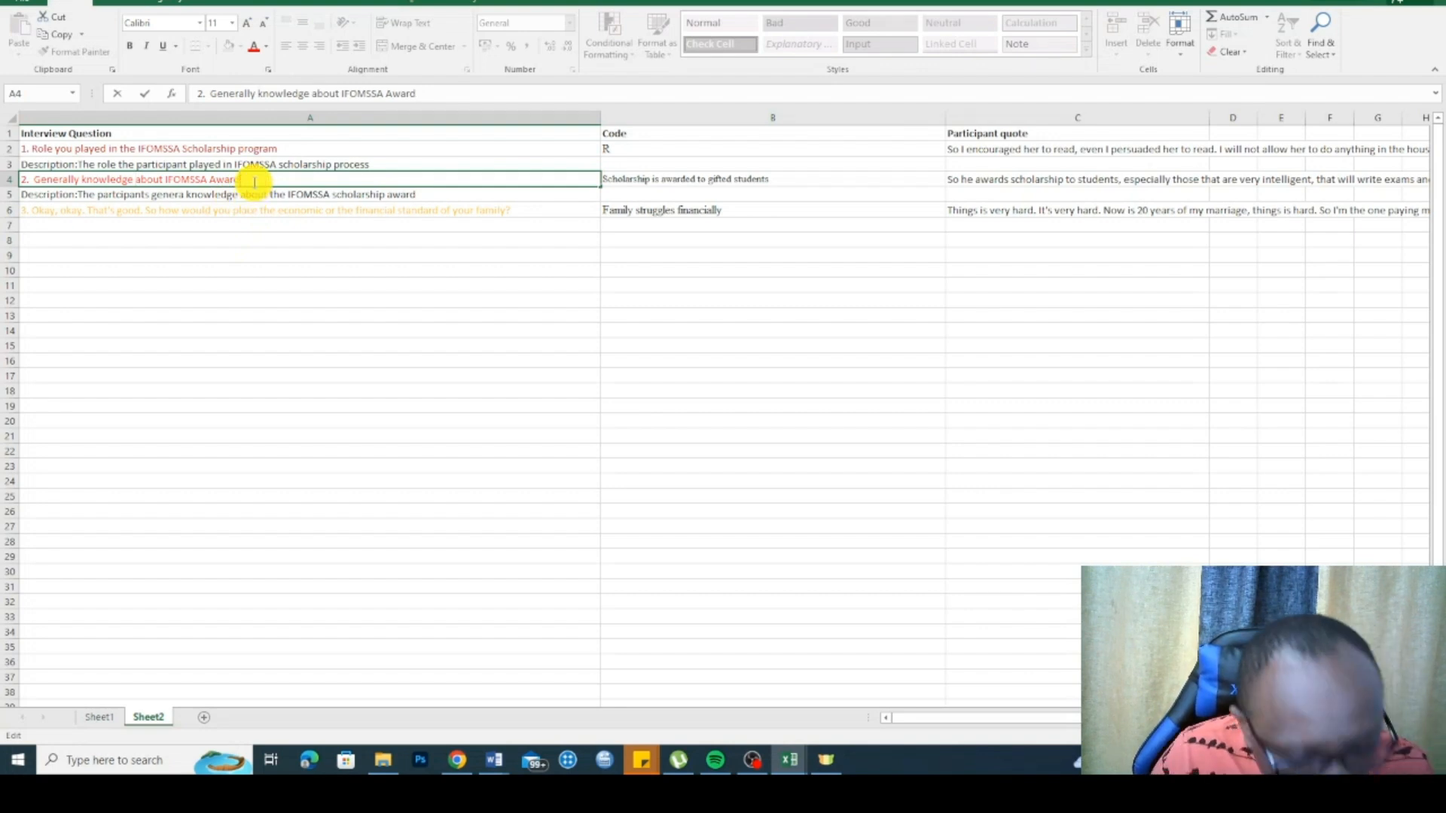
left_click(268, 226)
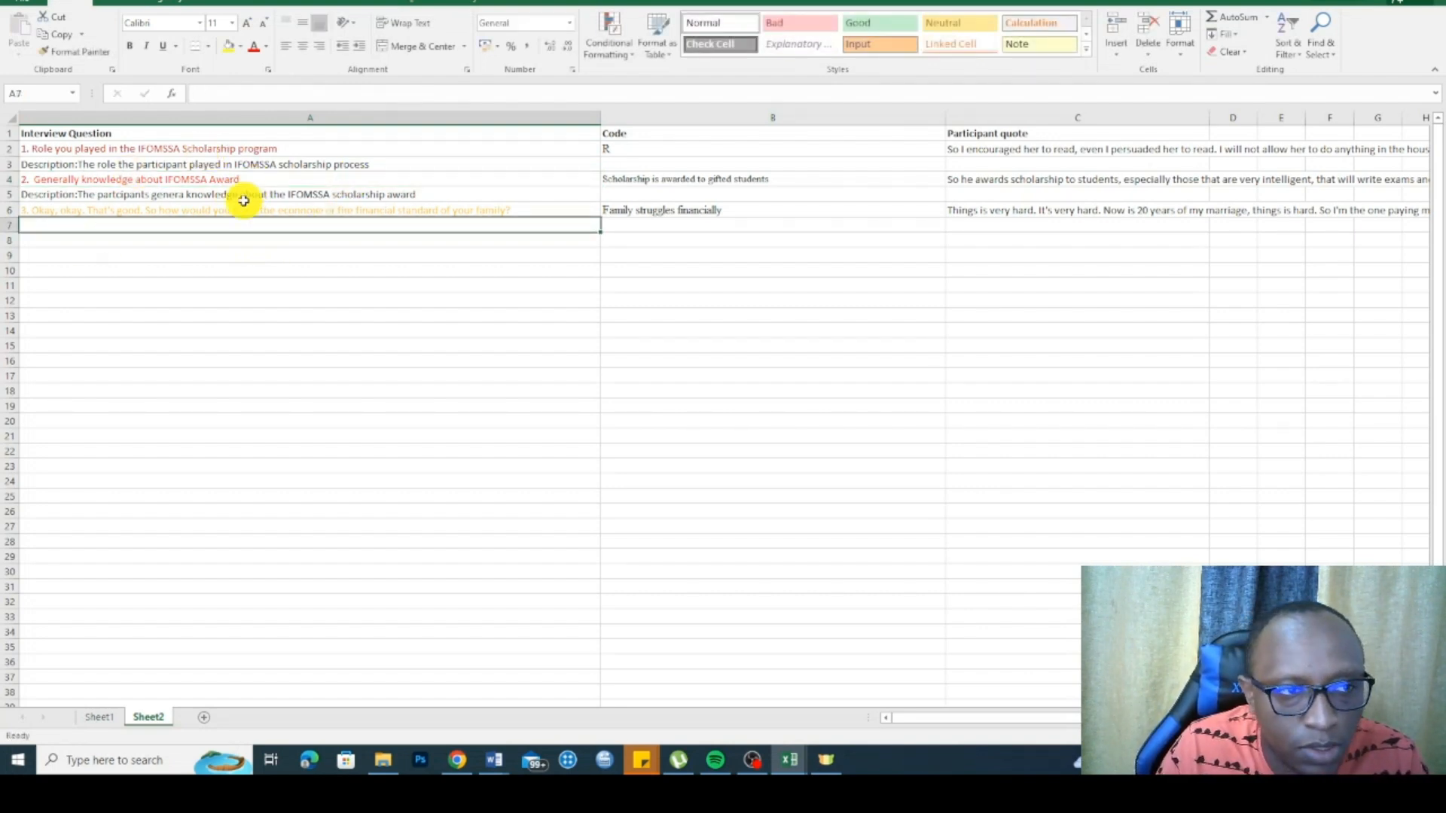
left_click(625, 145)
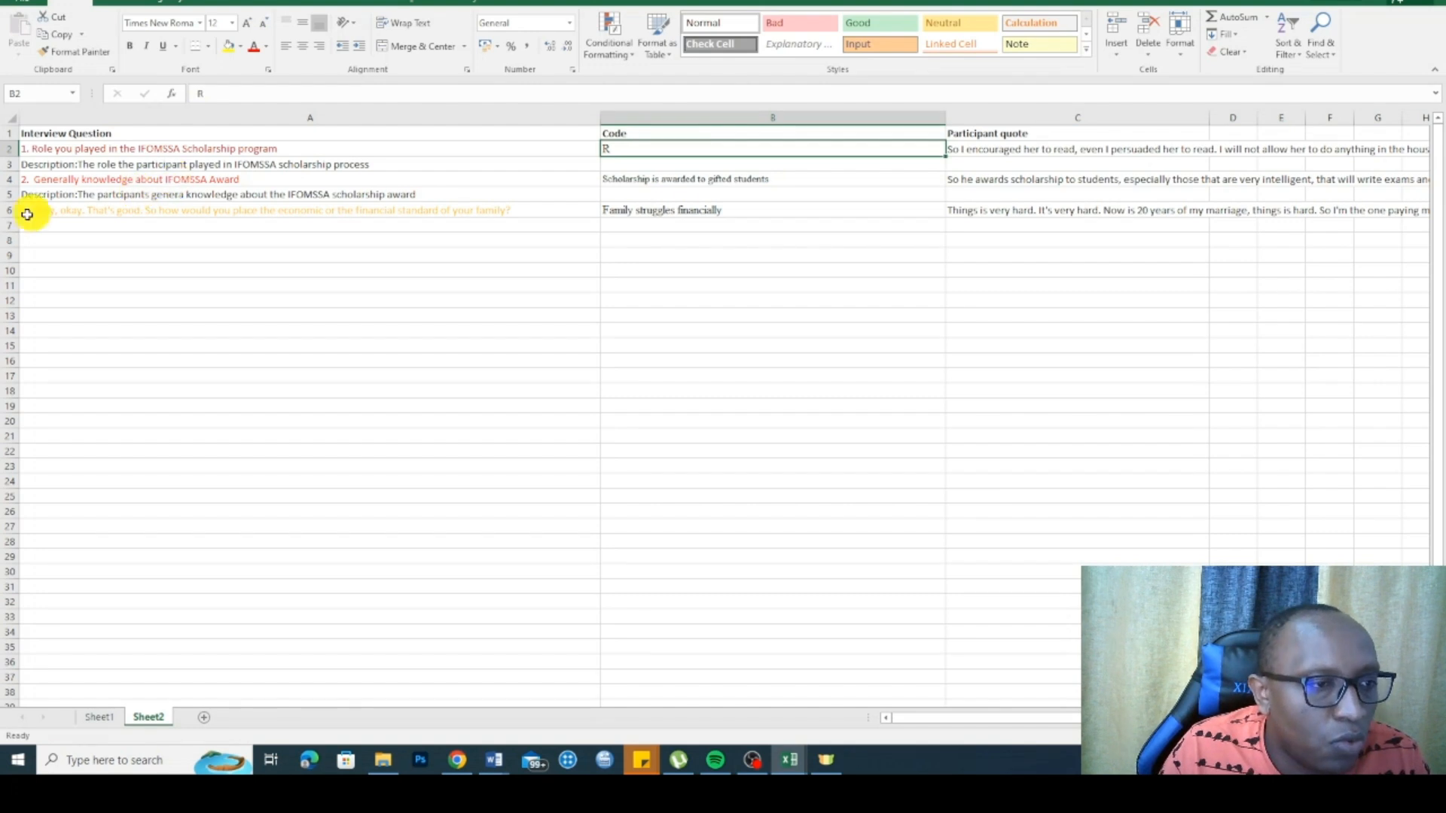
Step: Add a description of question 3 in A7, covering the self-assessed economic and financial standards of the participants' family
left_click(57, 211)
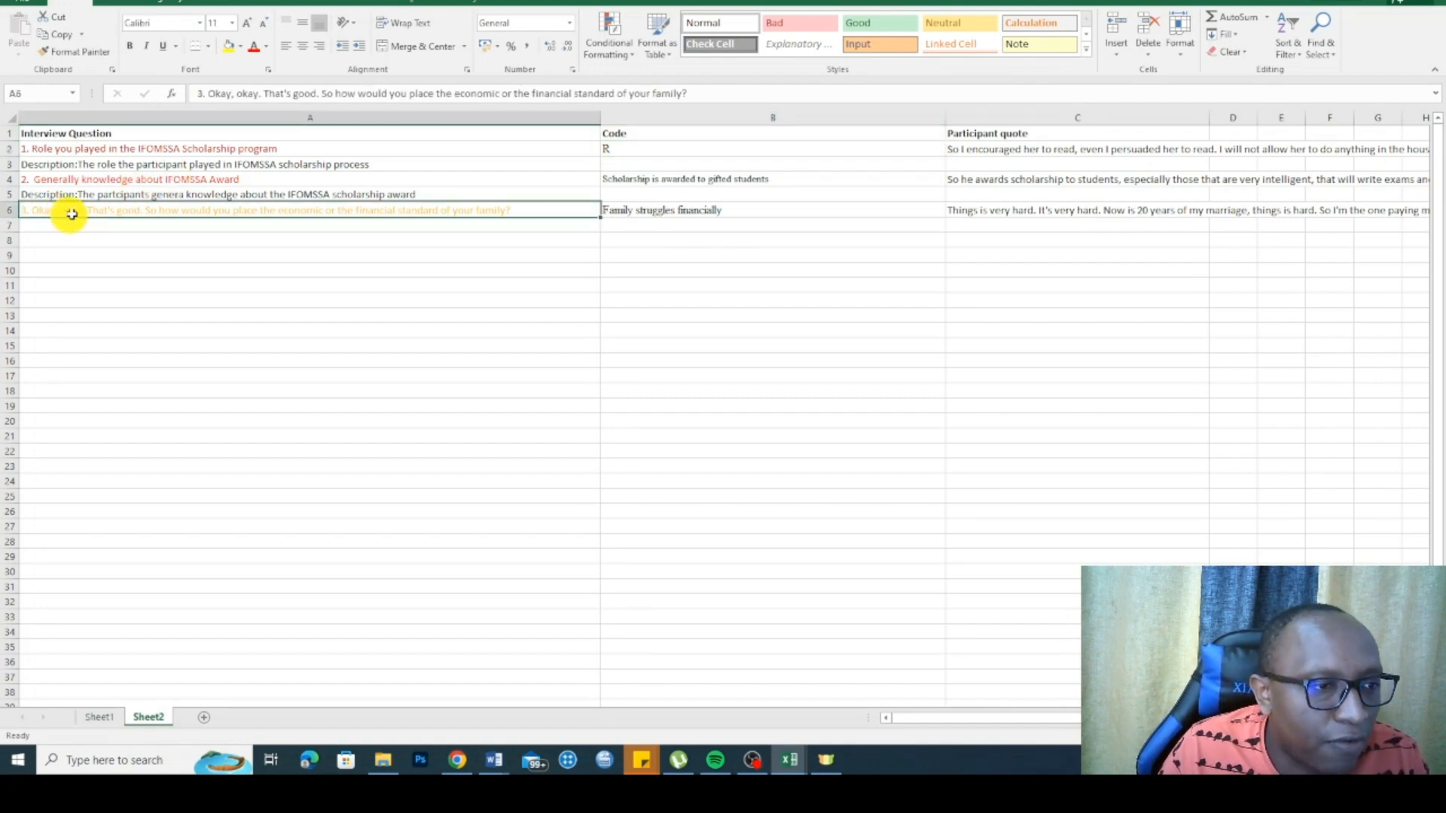
left_click(58, 225)
type("Description:")
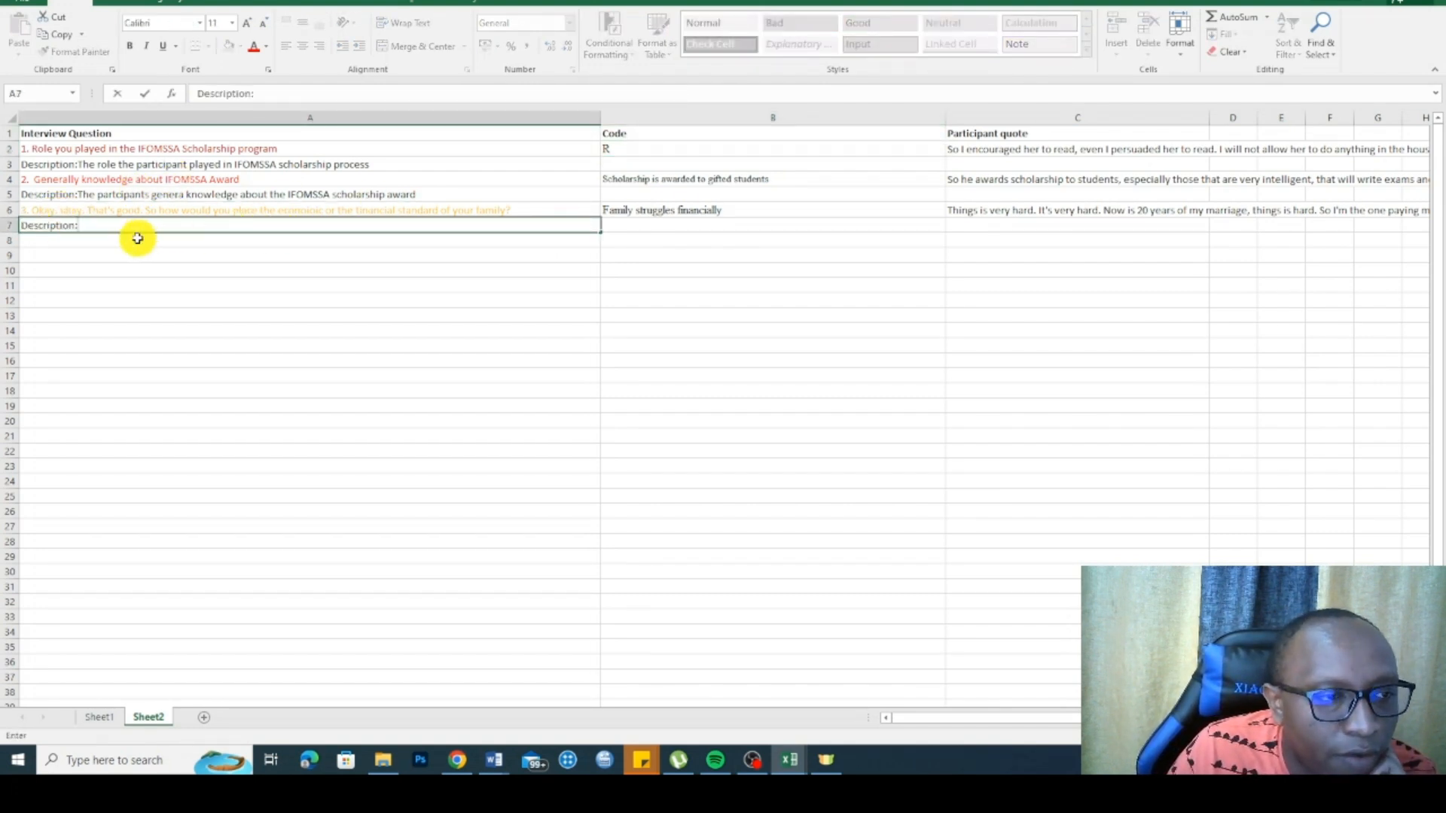
type("The")
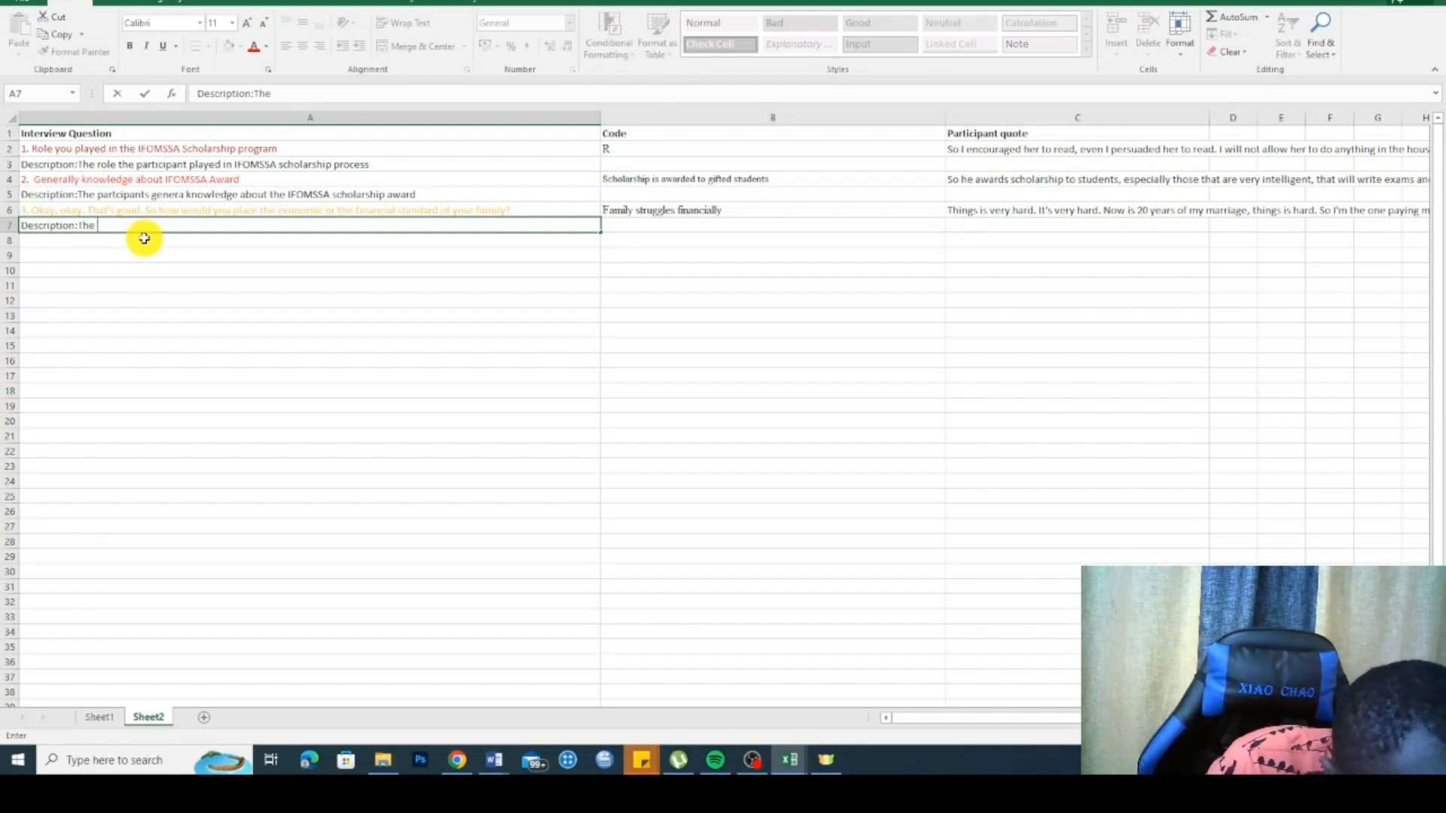
key("BackSpace")
key("BackSpace")
key("BackSpace")
type("The")
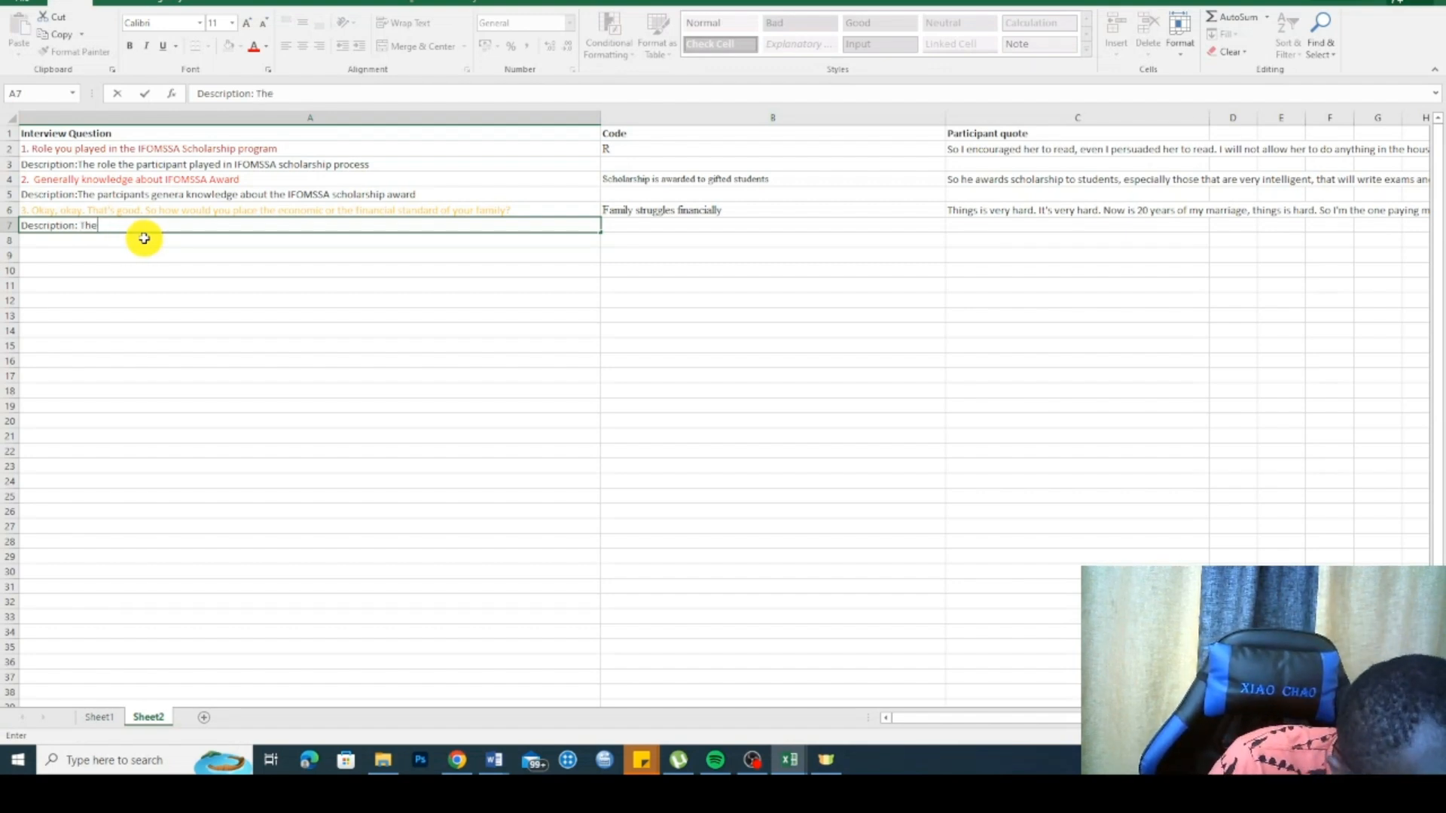
type(" self a")
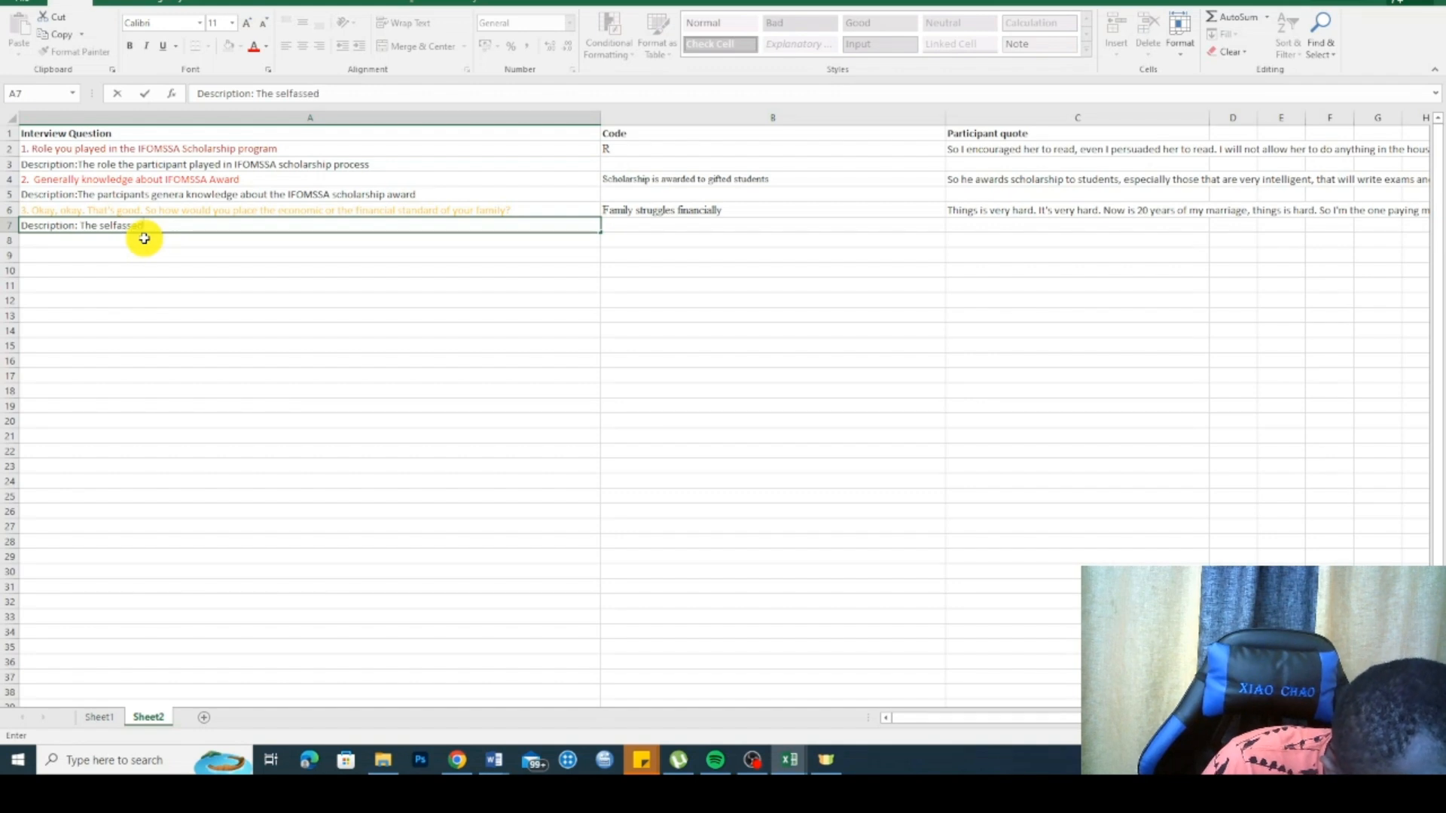
type("ssed econo")
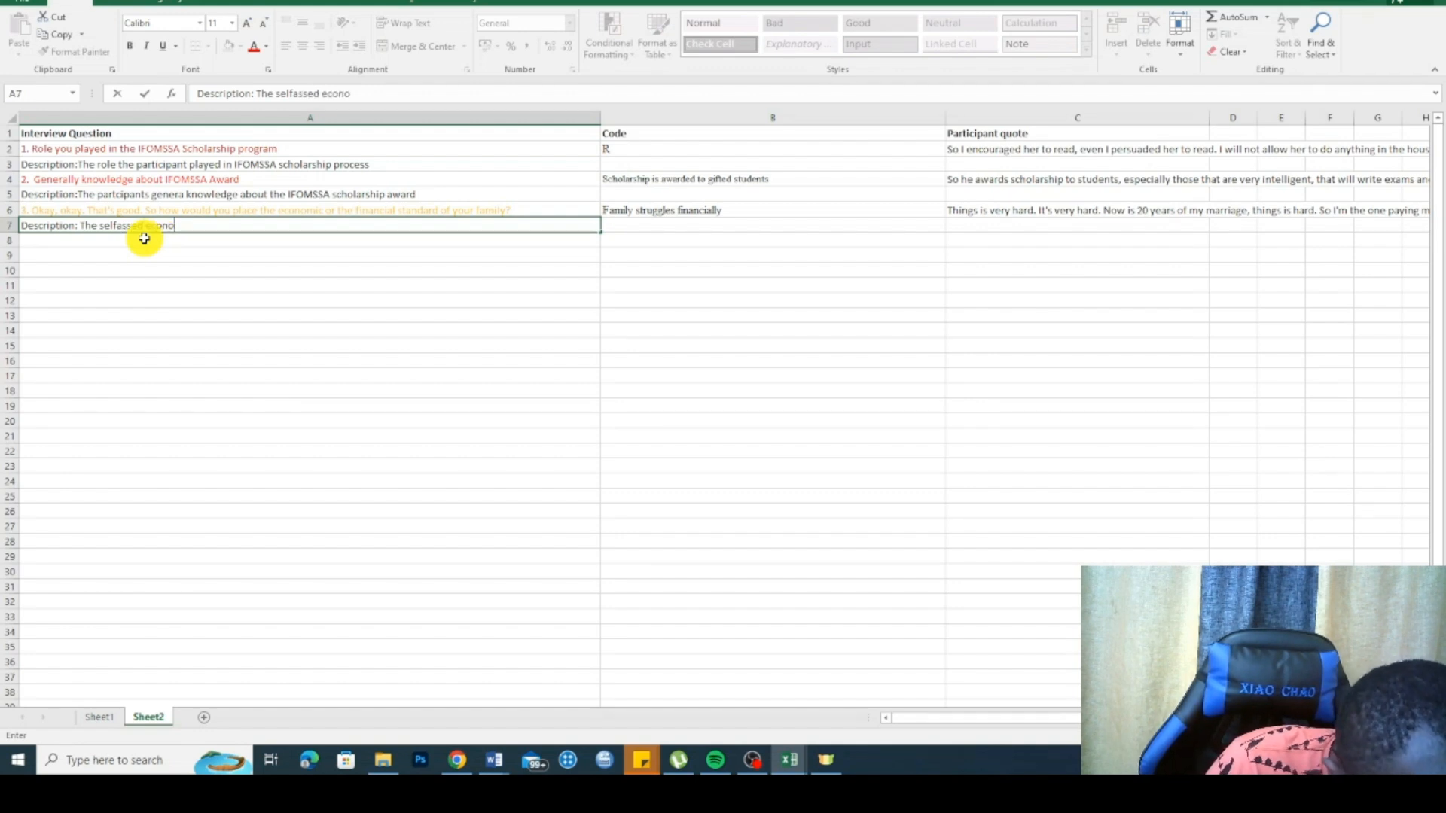
type("mic and fiaci")
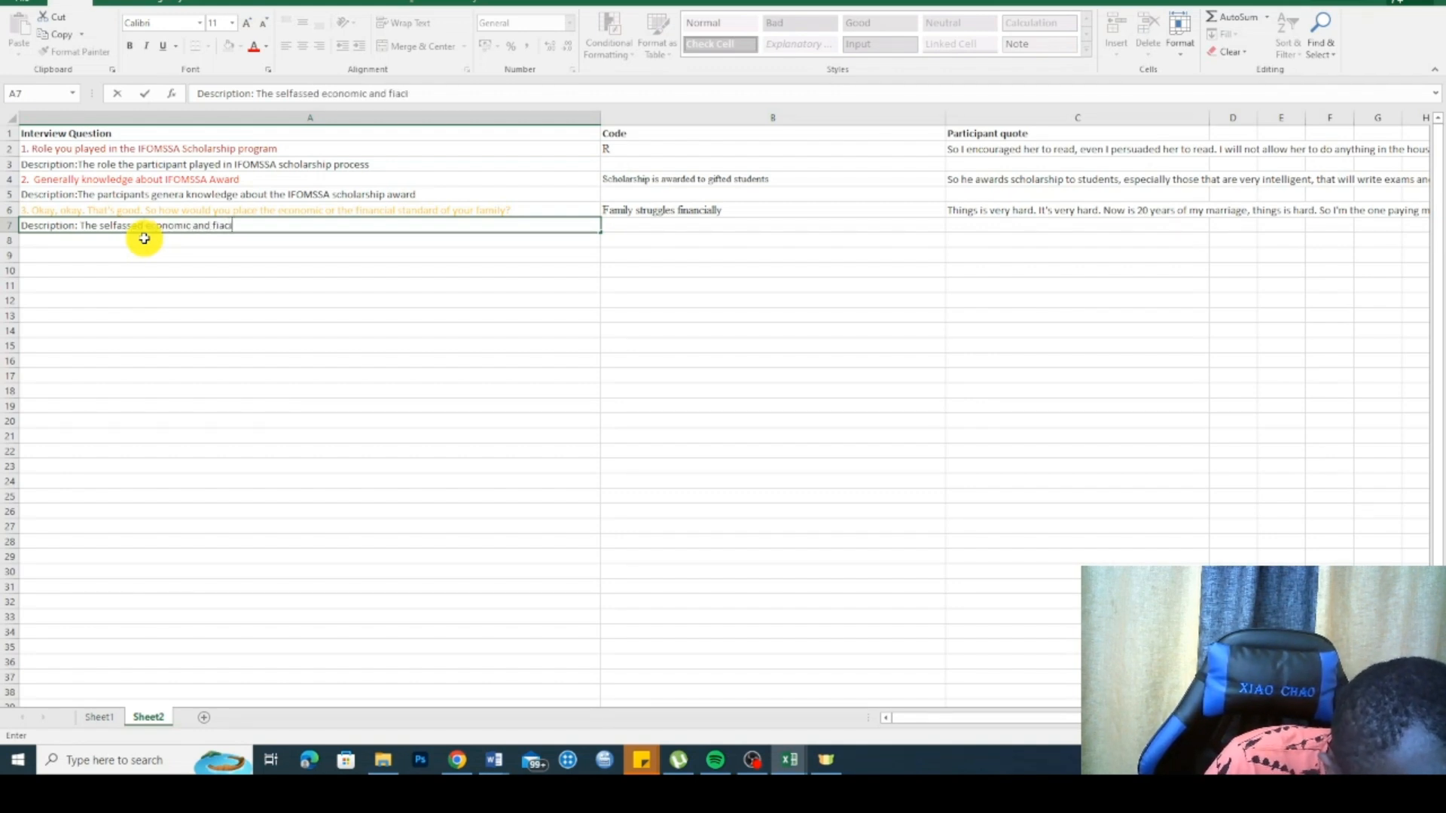
type("alstandards of the ")
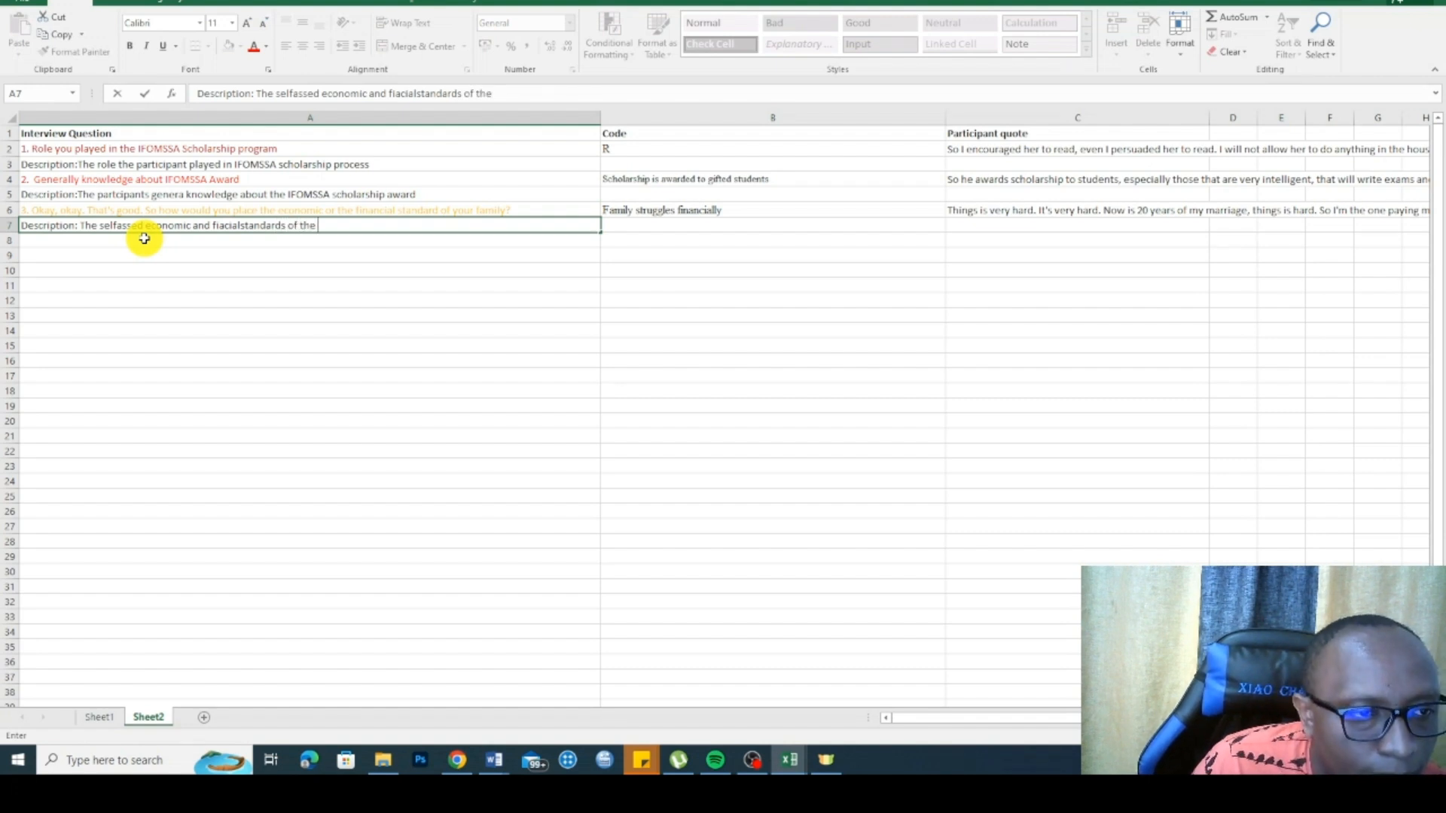
type(" pa")
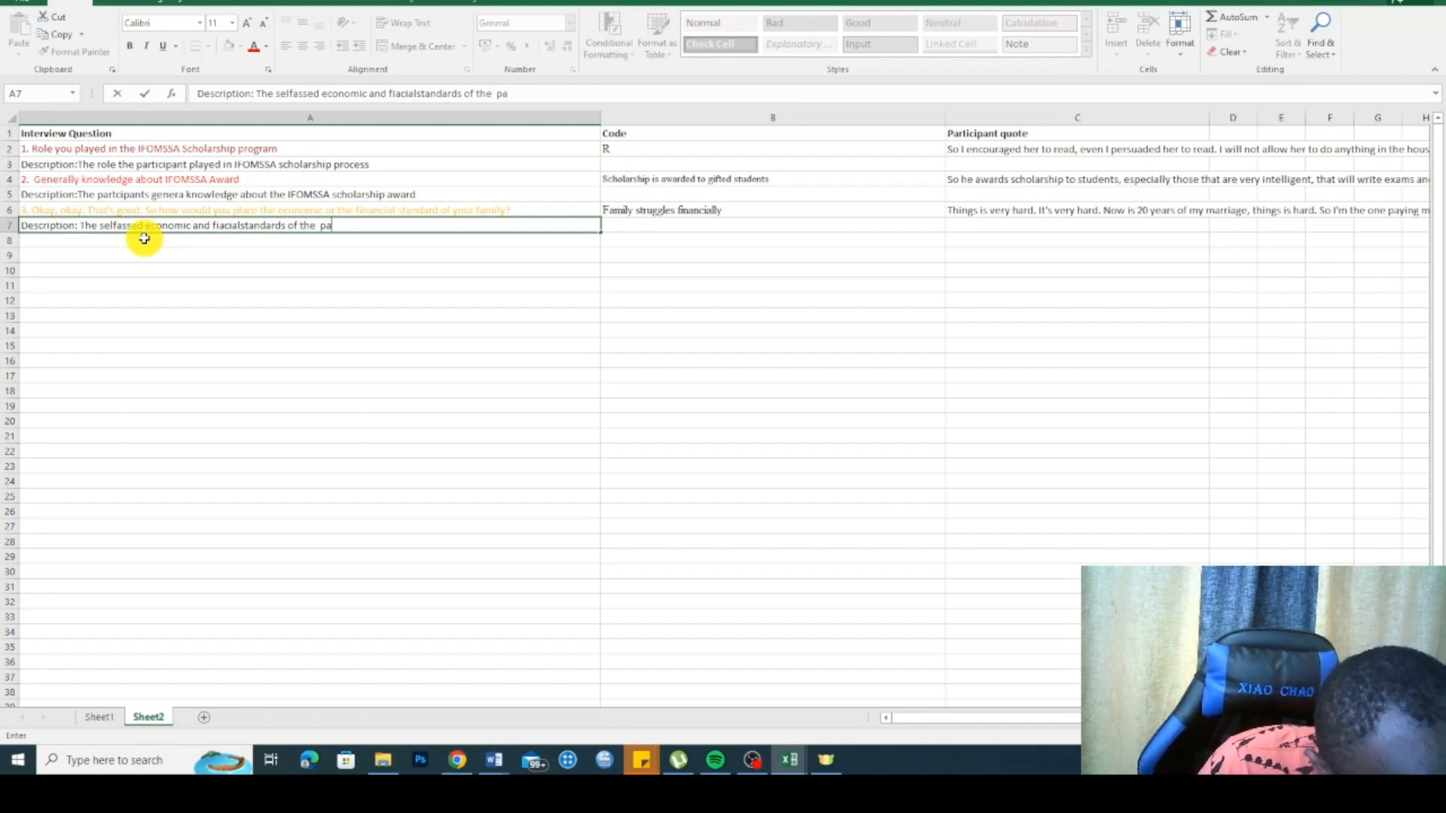
type("rticpants")
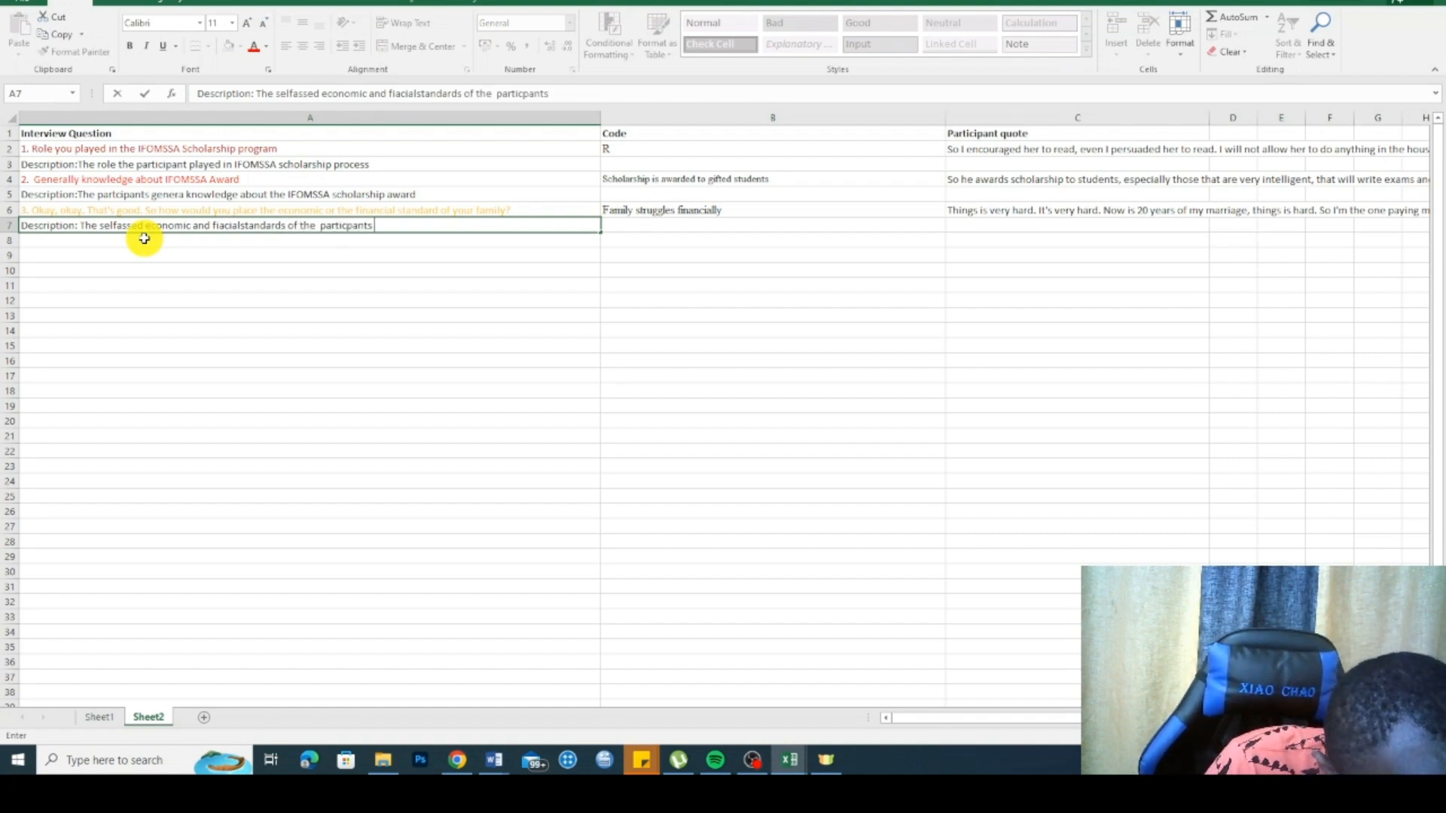
type(" family")
Step: Correct "self assesed", "financial" and "participants" in the A7 description, and reword A6 as "3. Self assesed economic or the financial standard of participants family"
left_click(123, 226)
left_click(140, 224)
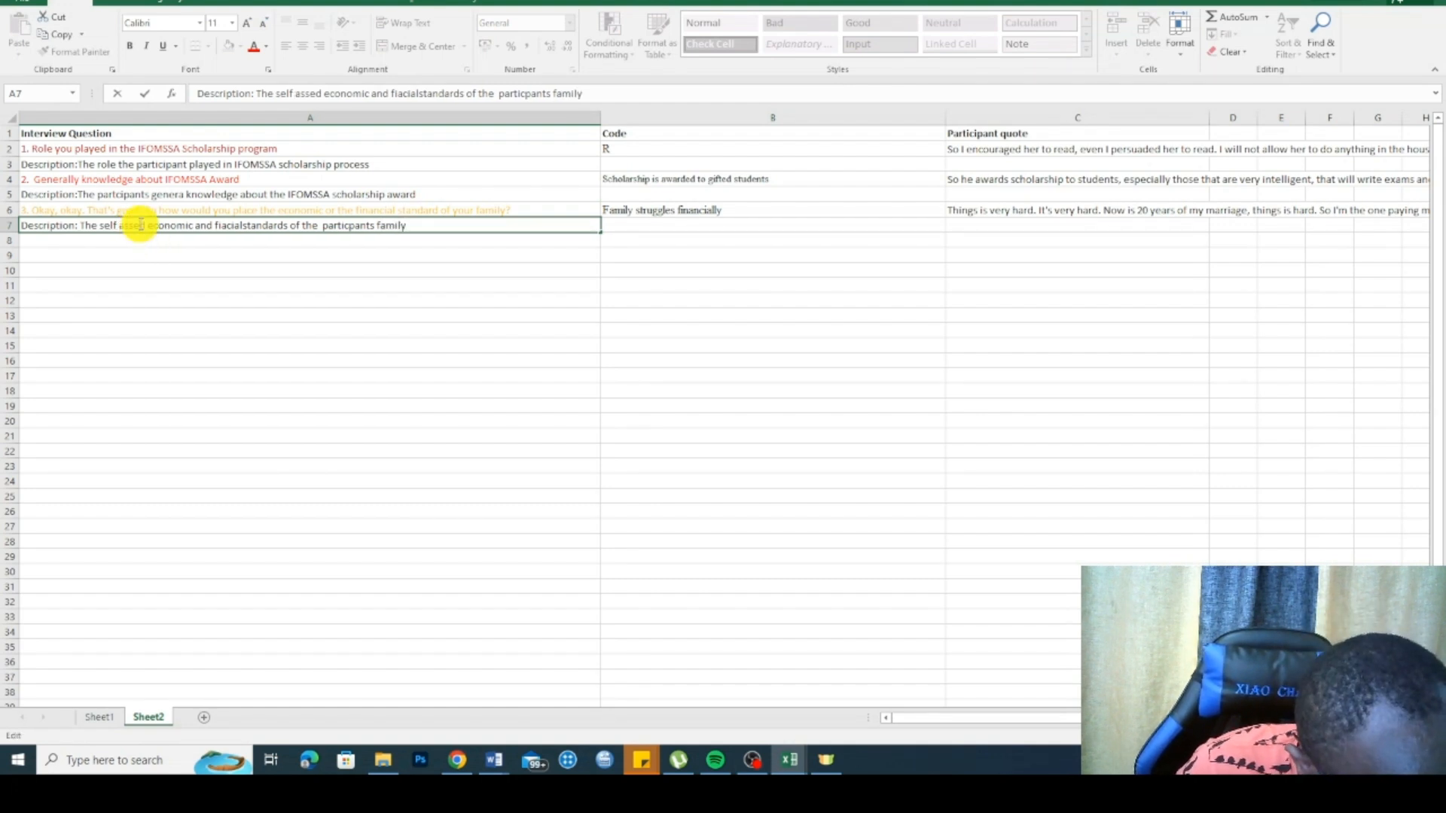
type("sed")
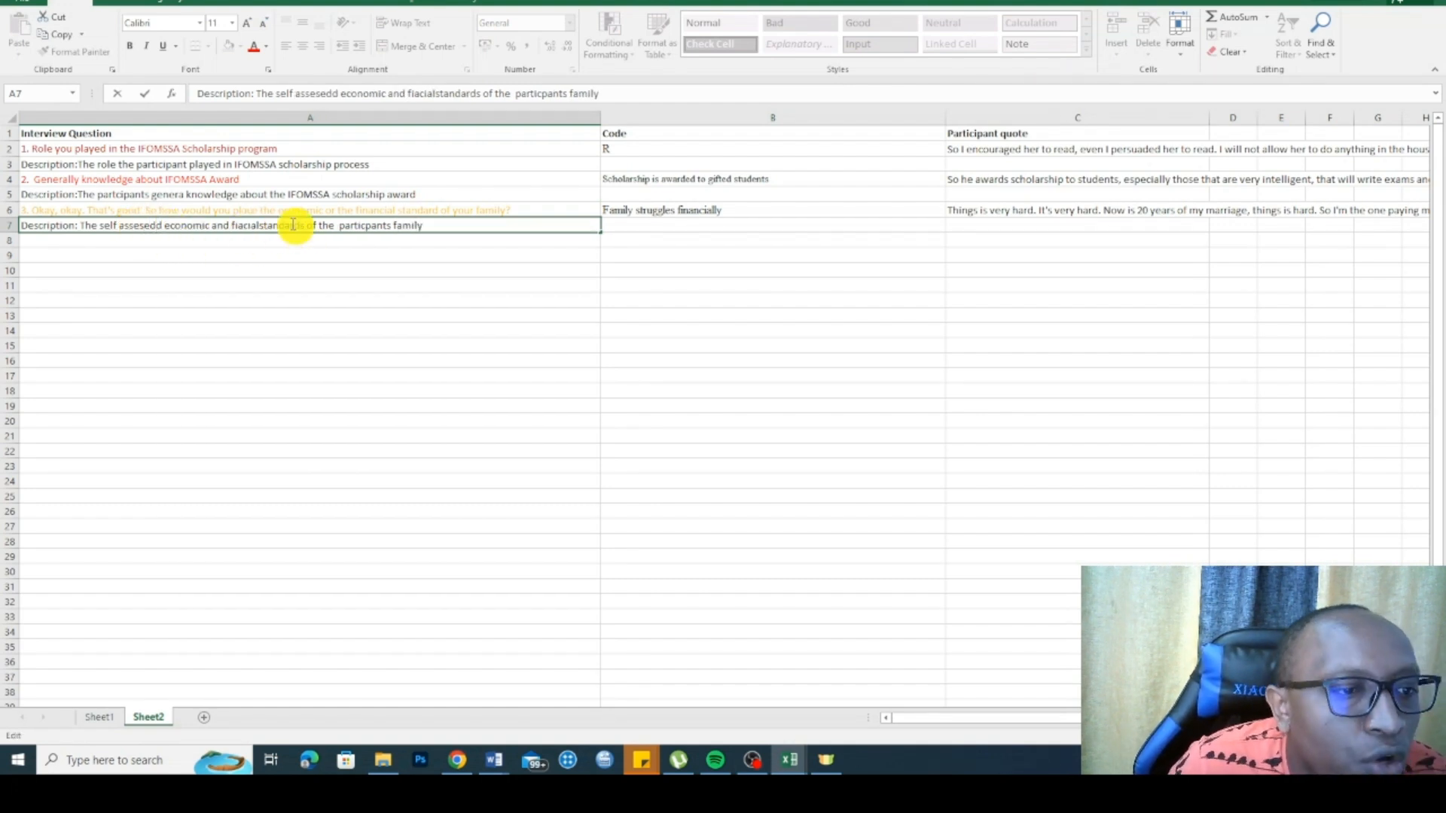
left_click(258, 224)
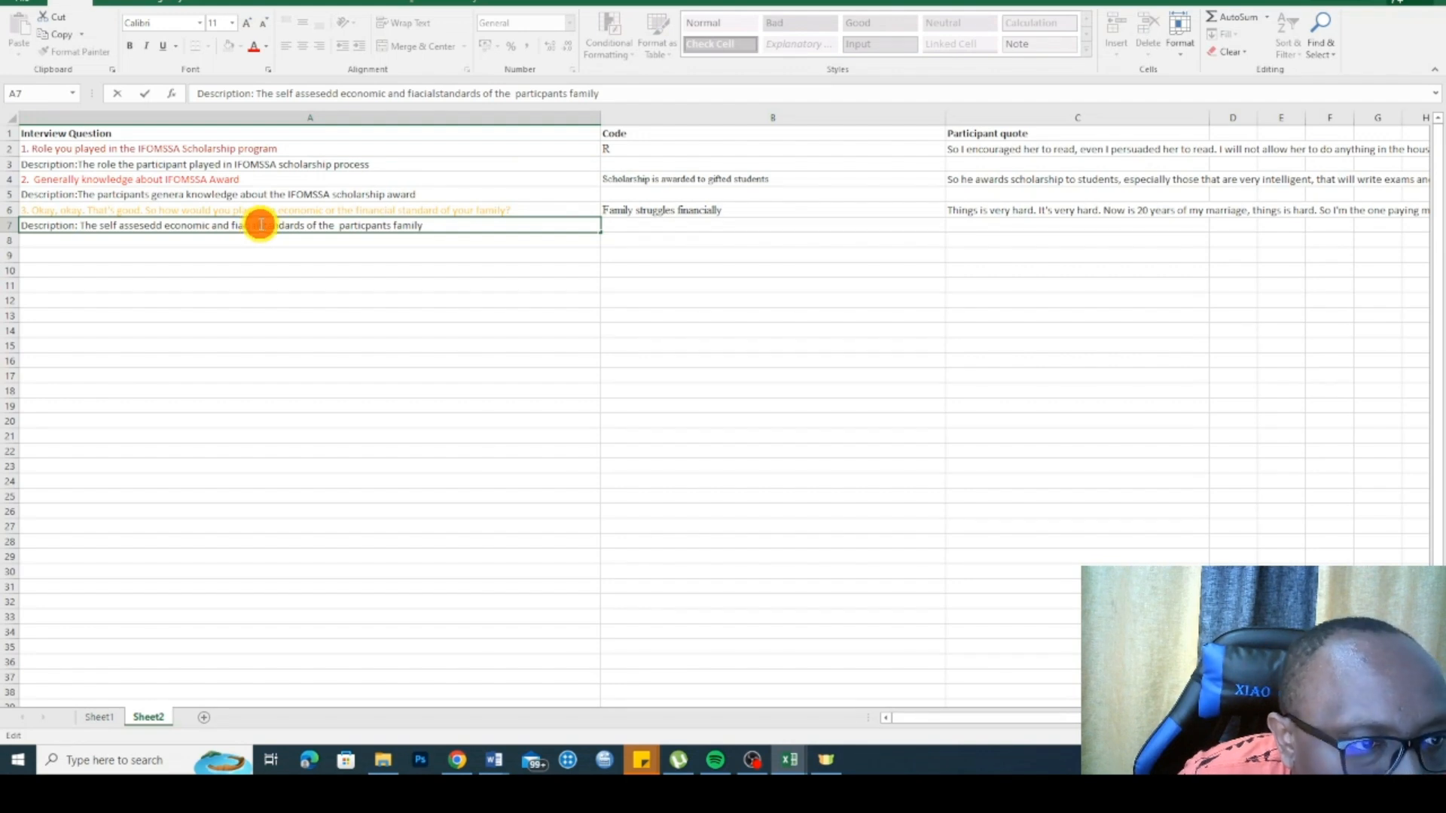
key("BackSpace")
key("BackSpace")
key("BackSpace")
key("BackSpace")
key("BackSpace")
type("nancial")
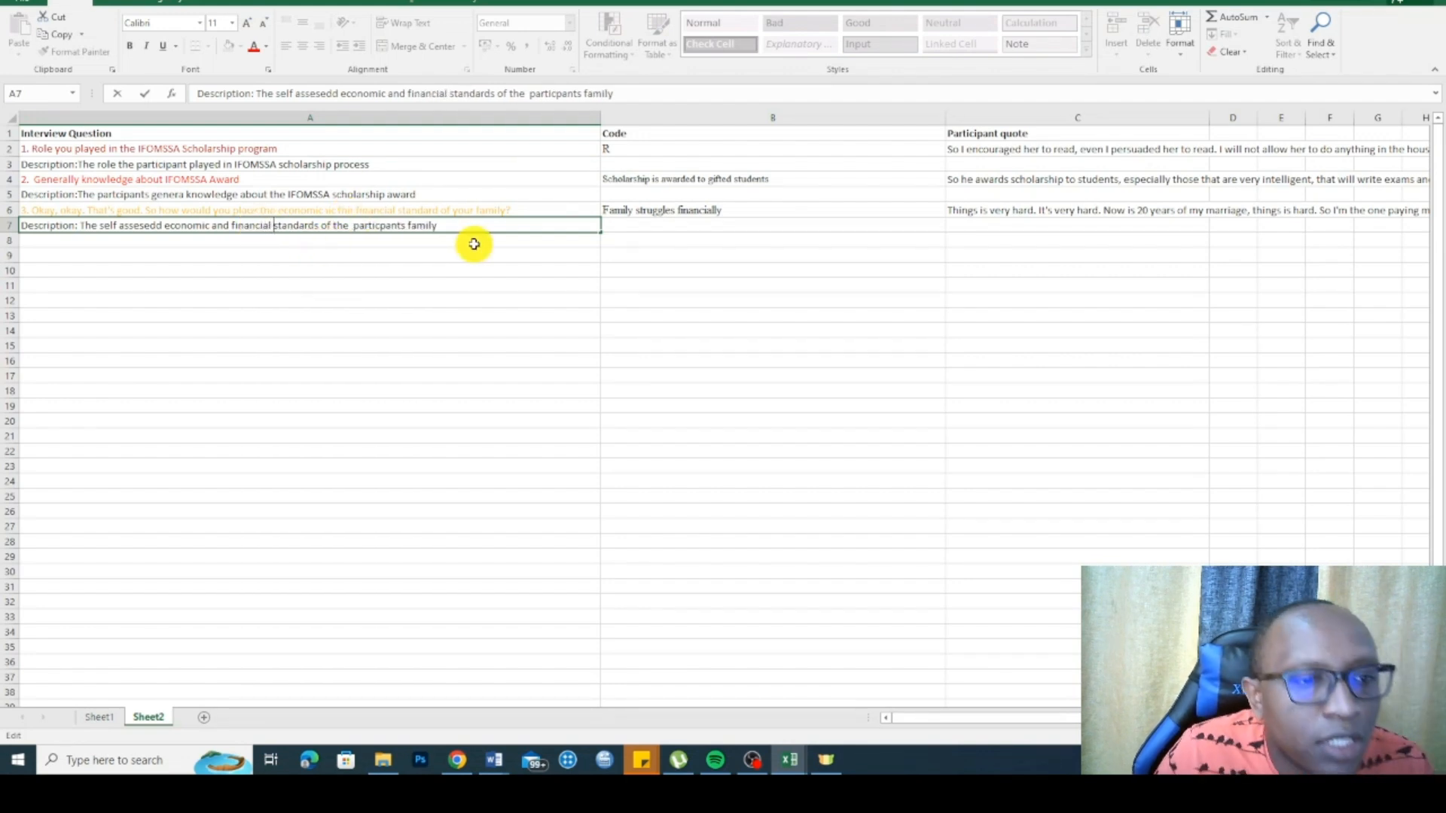
left_click(379, 224)
type("i")
left_click(436, 252)
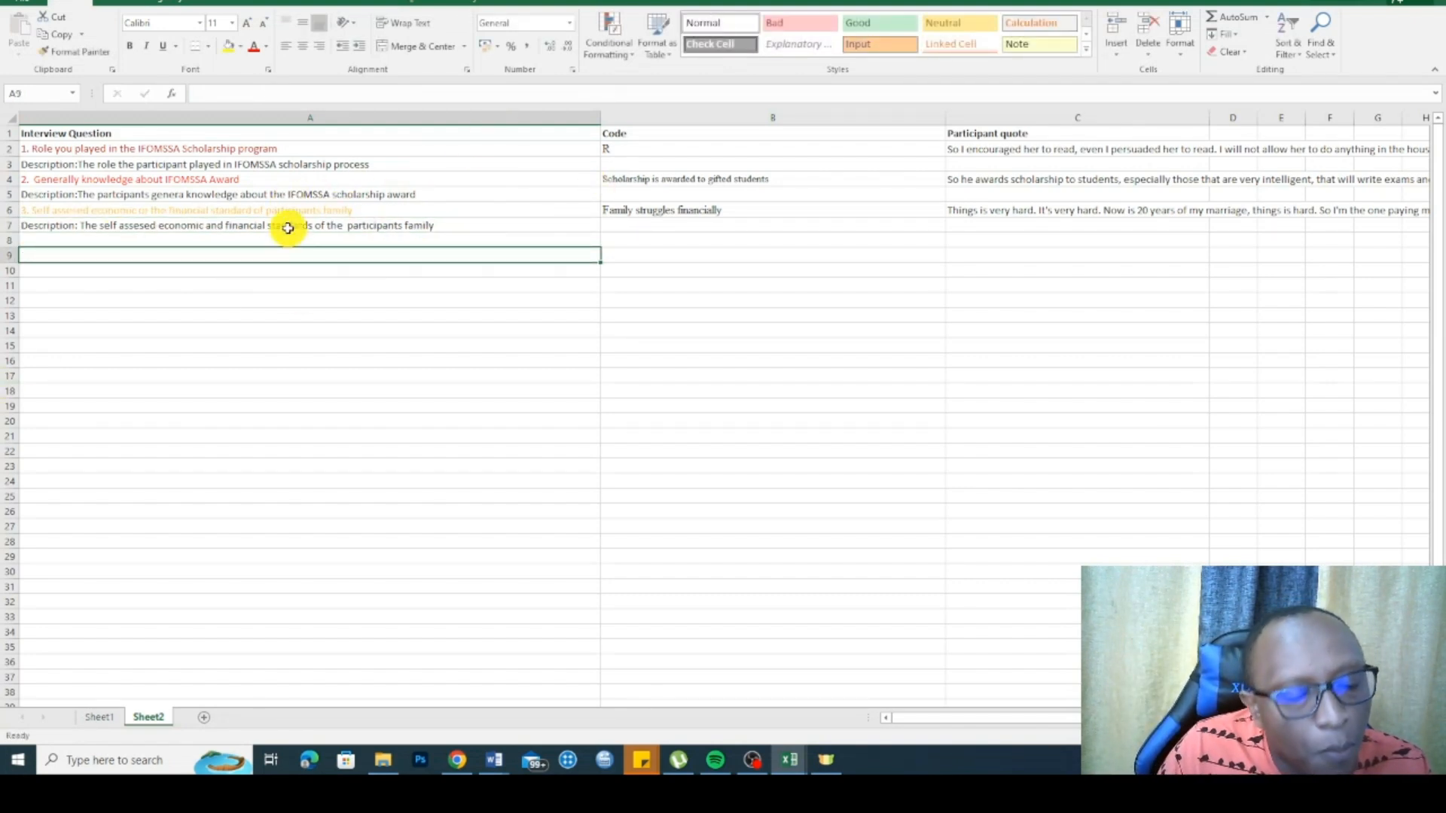
Step: Switch to the "Interview questions codes and" workbook and examine how its themes, descriptions, codes and participant quotes are laid out, especially the participant's role in IFOMSSA
key("alt+Tab")
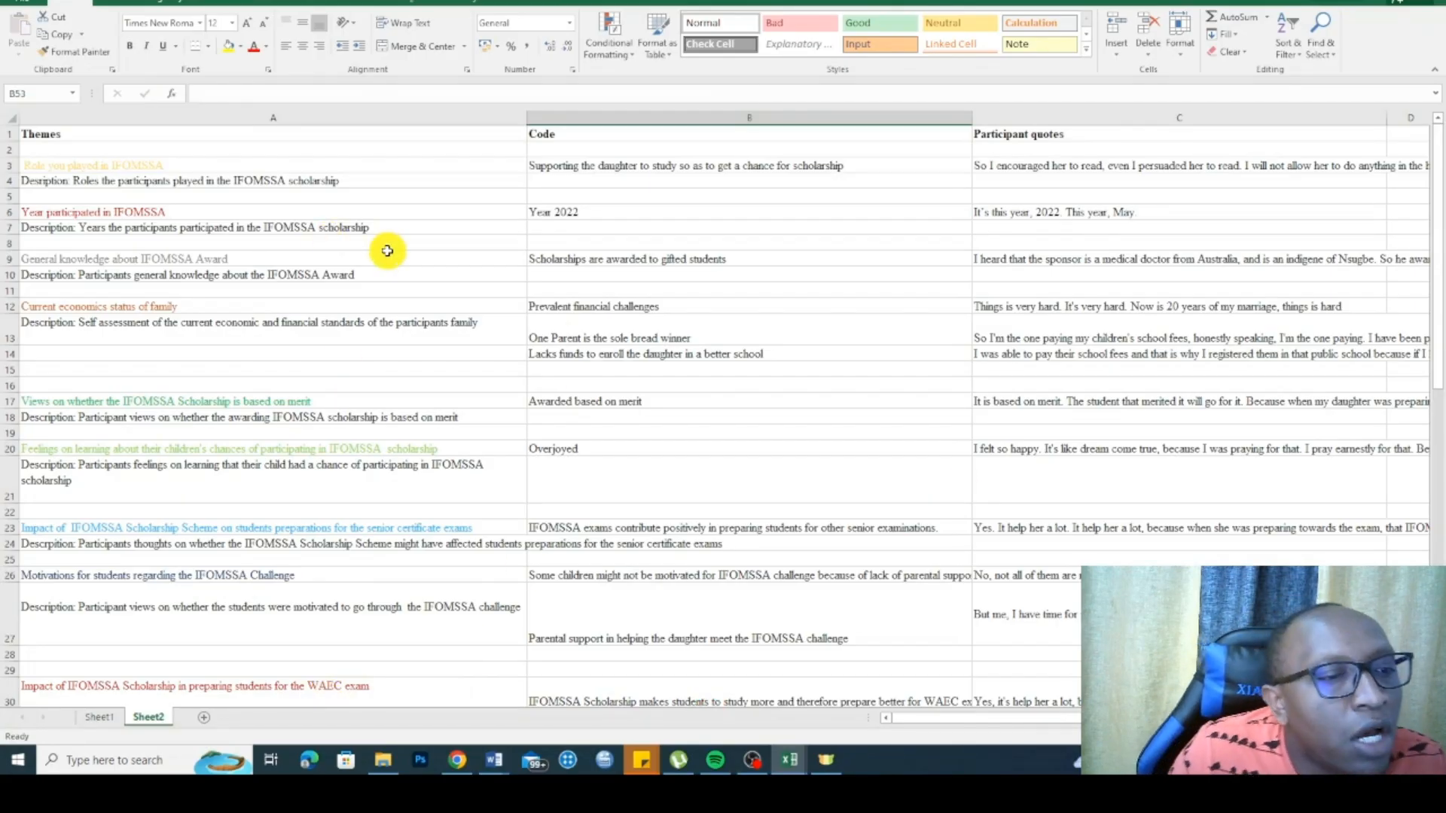
scroll(387, 249, "down", 2)
scroll(257, 276, "up", 2)
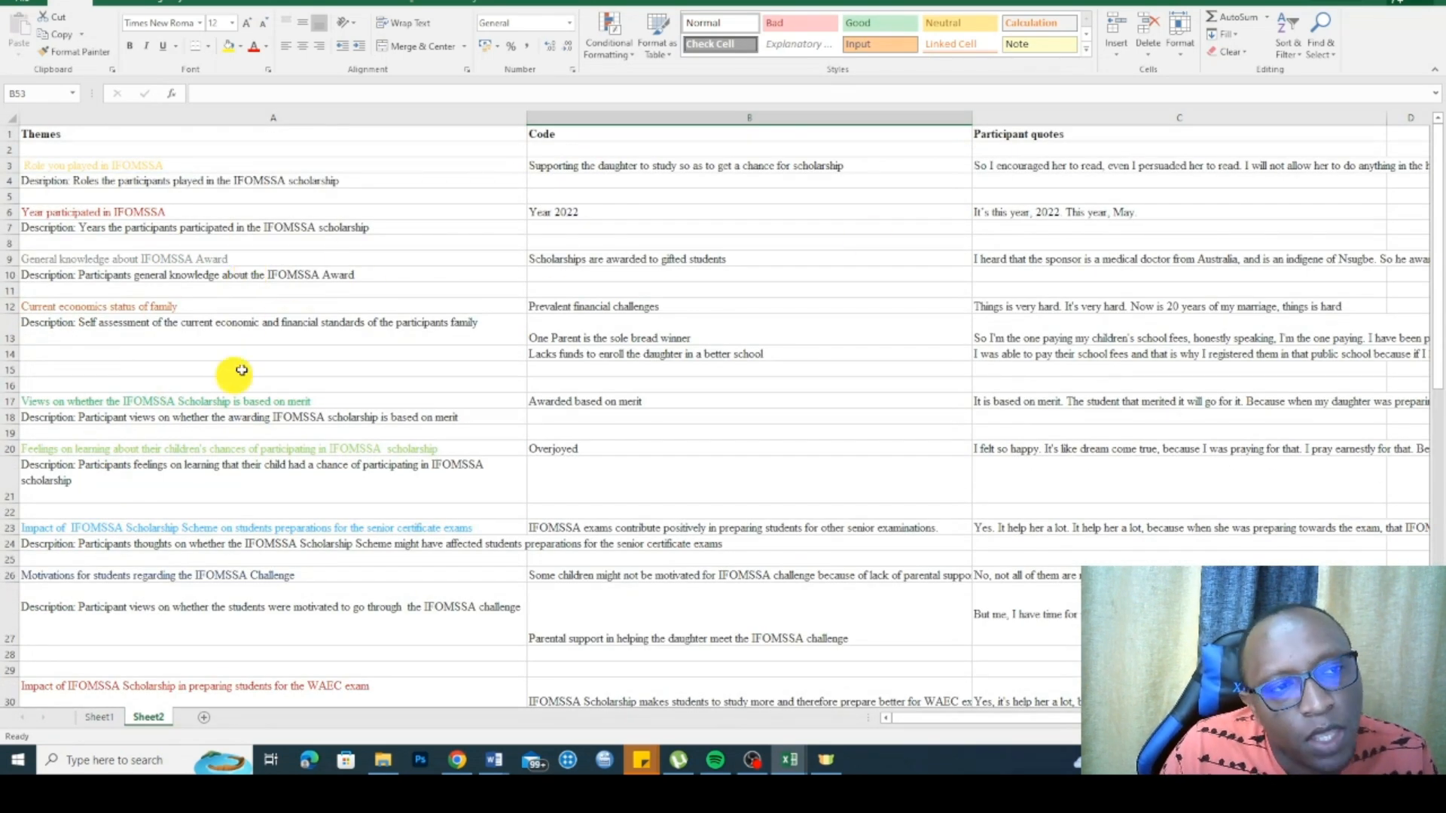
left_click(89, 182)
left_click(83, 167)
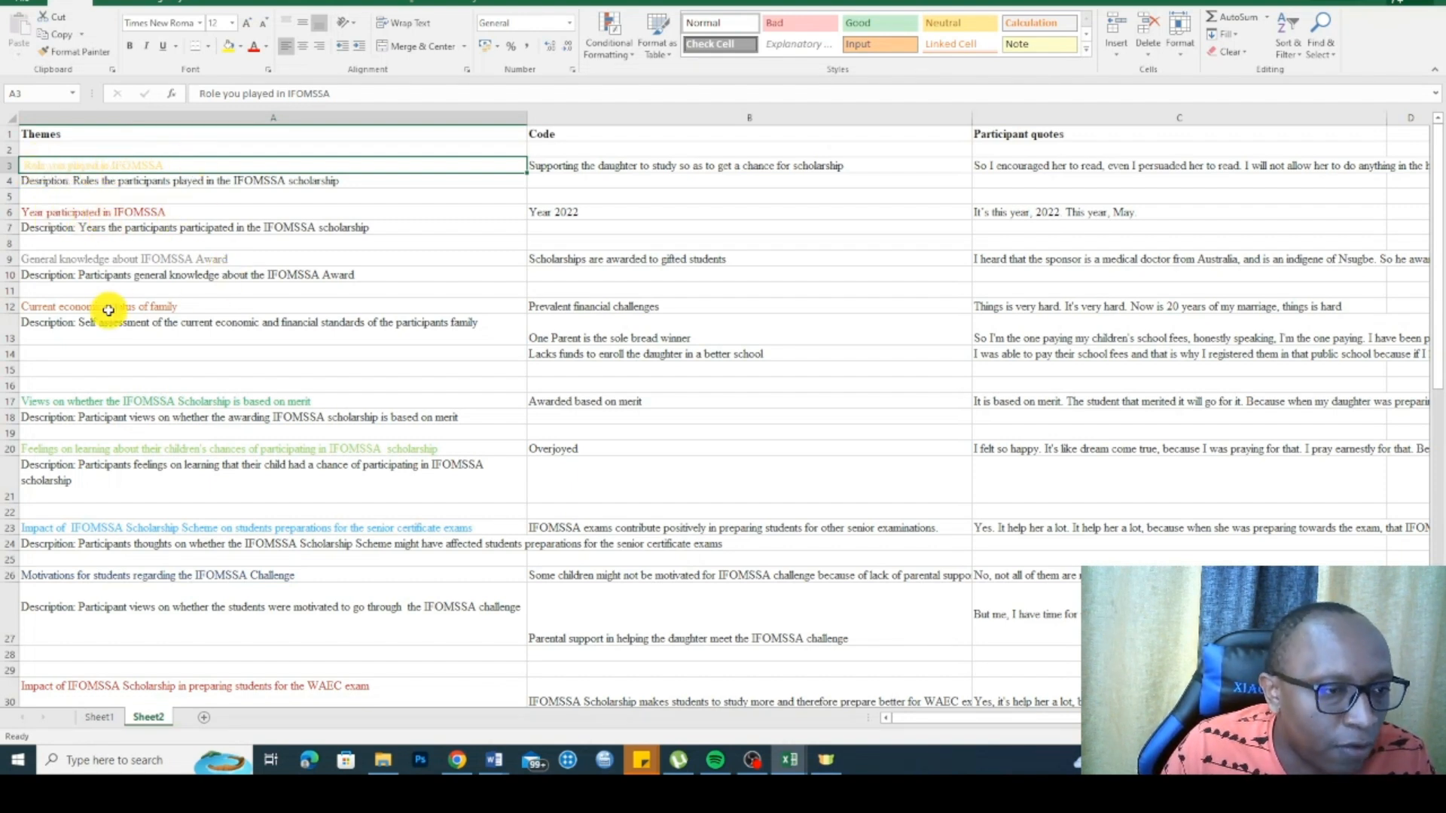
scroll(140, 311, "down", 2)
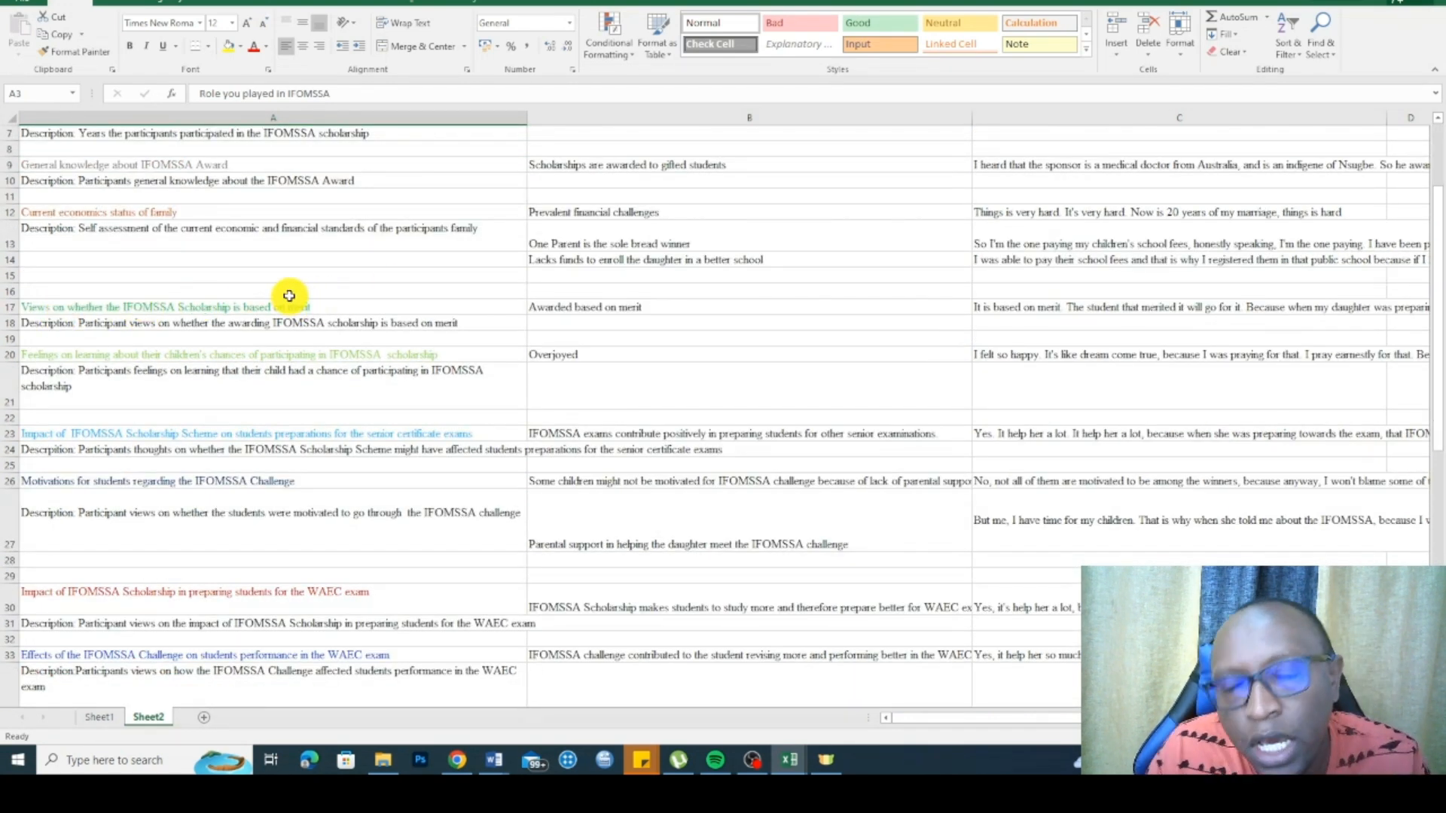
scroll(310, 321, "up", 2)
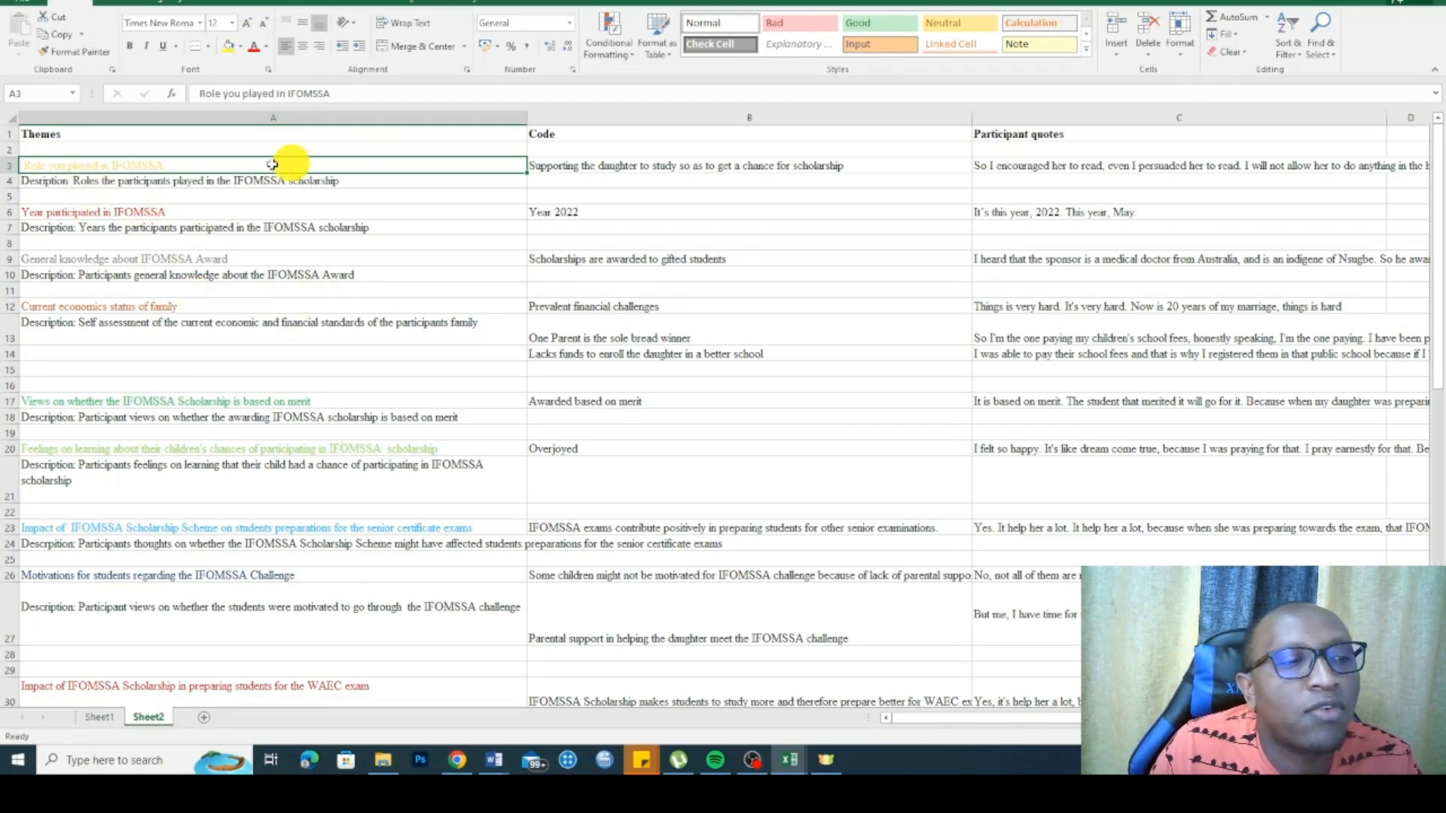
left_click(555, 161)
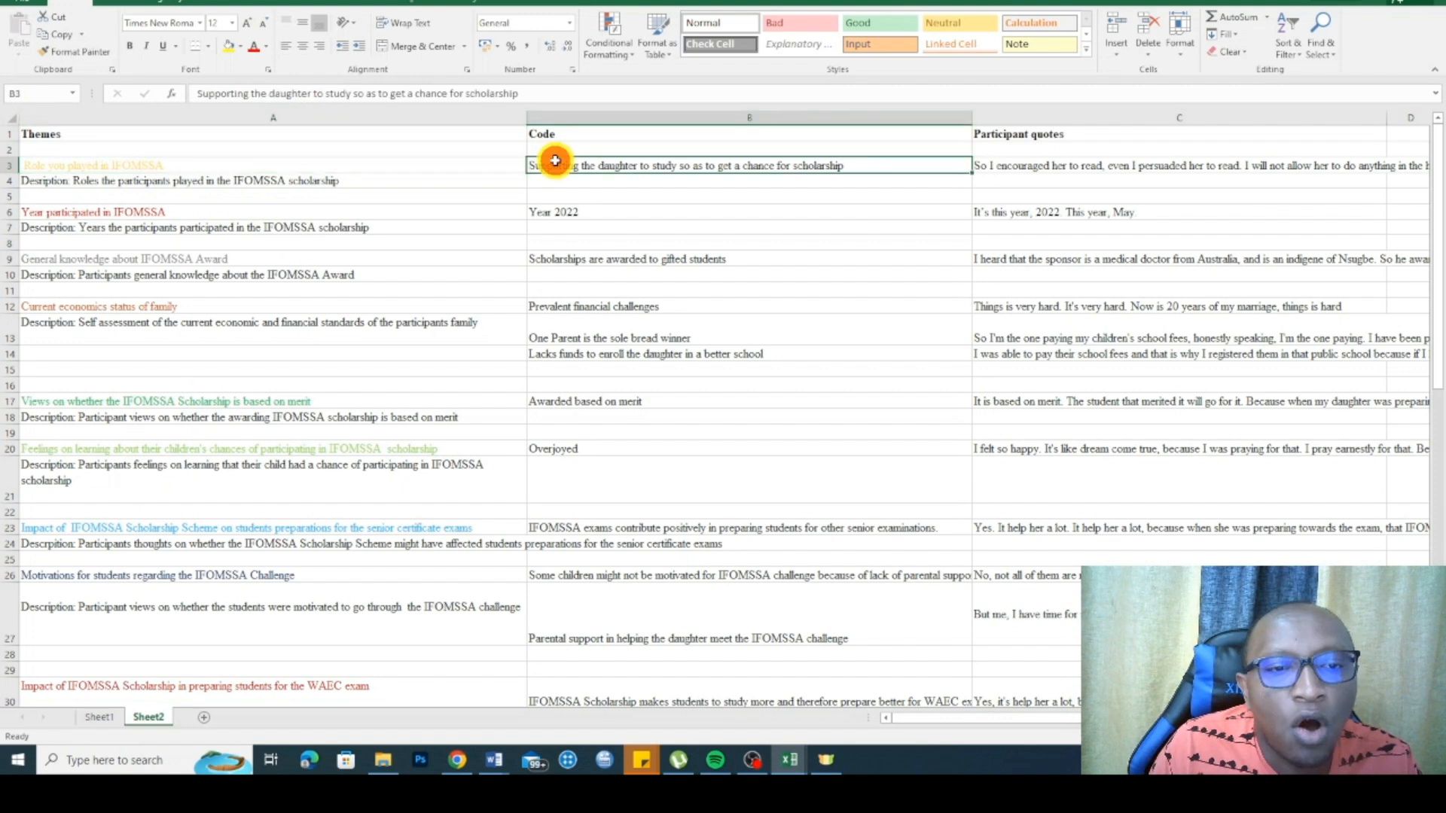
left_click(1057, 161)
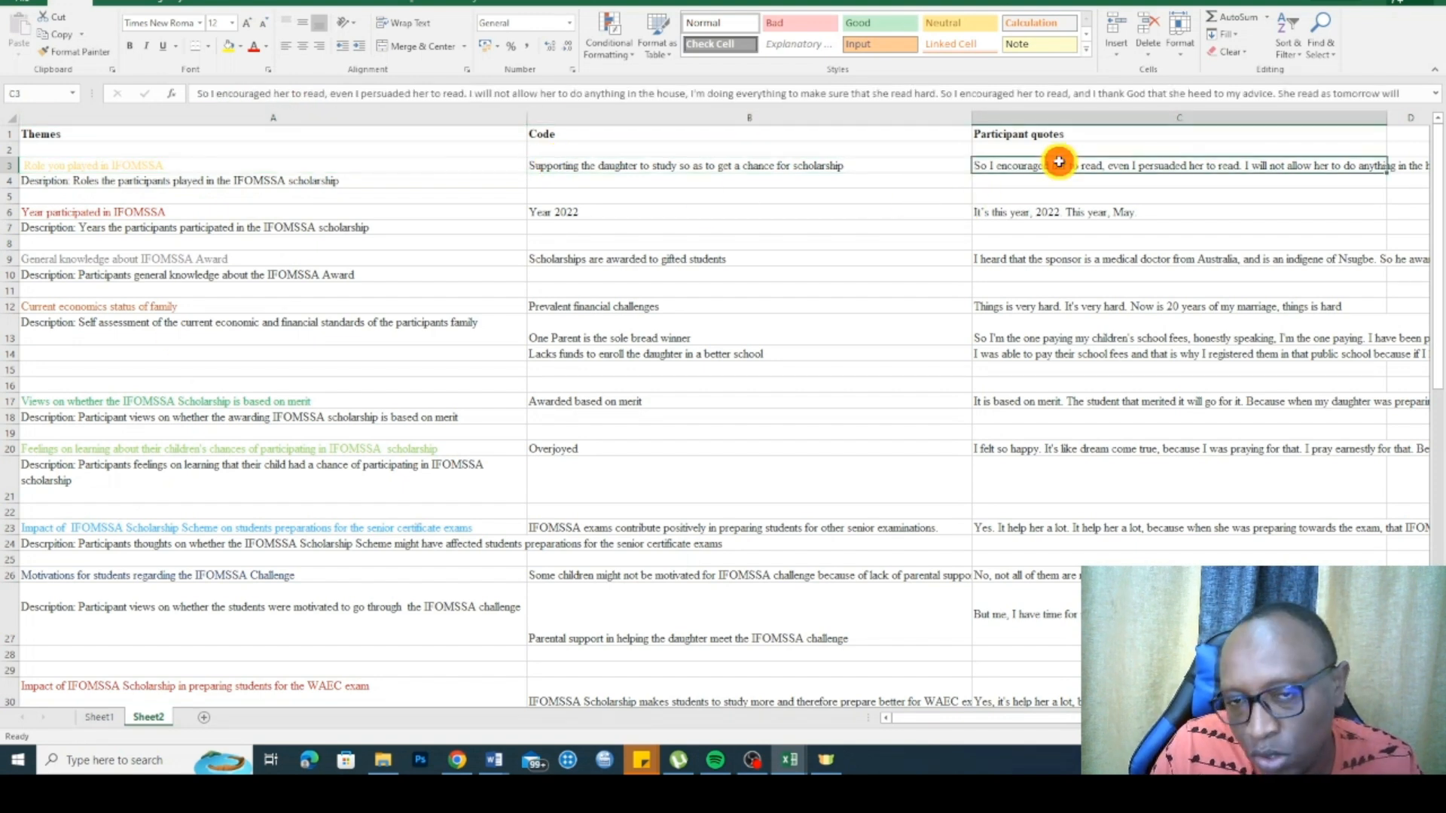
left_click(217, 165)
left_click(584, 165)
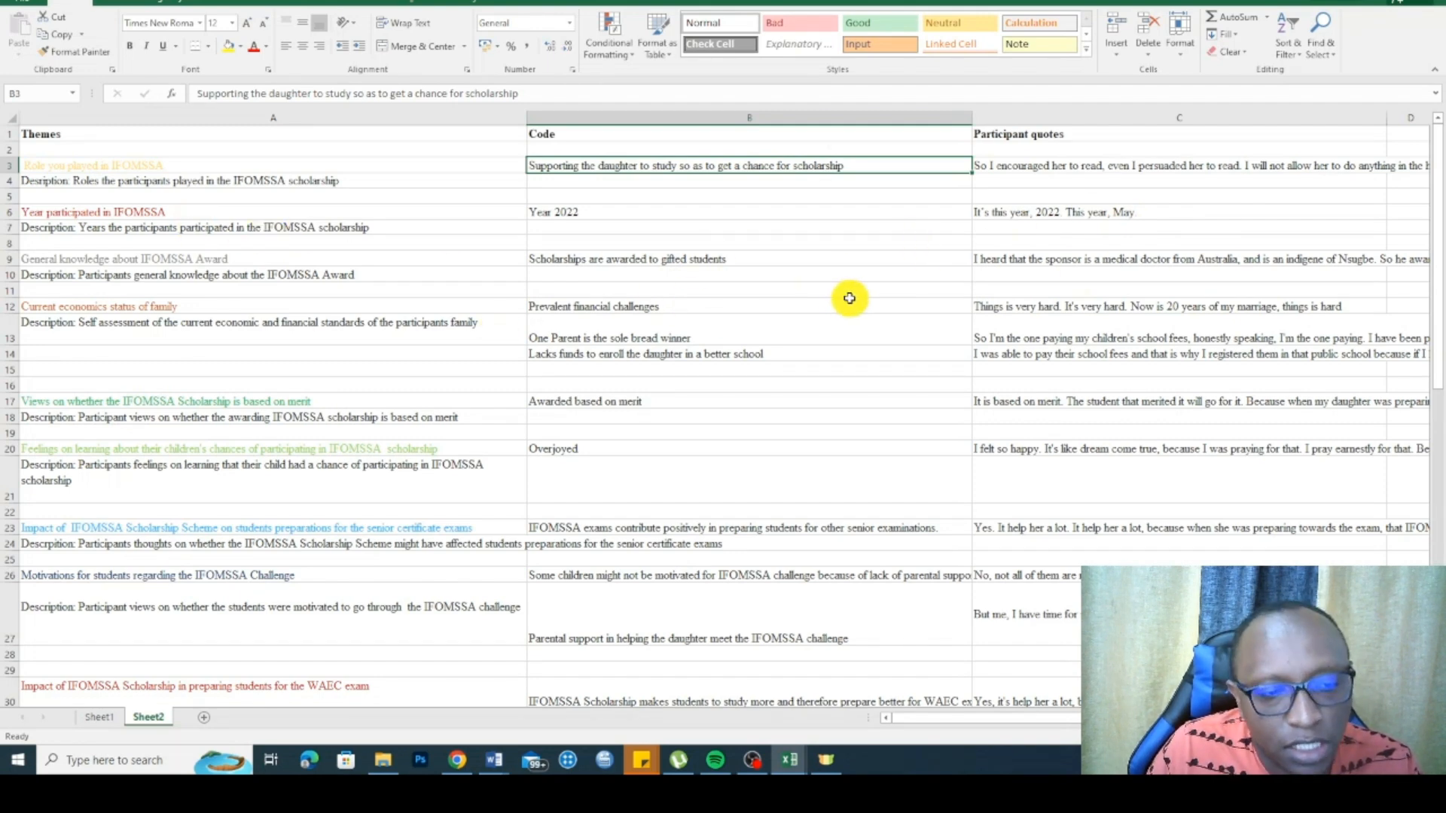
Step: Switch to the Word results document and examine how the introduction and participant quotes under Theme #1 are written
key("alt+Tab")
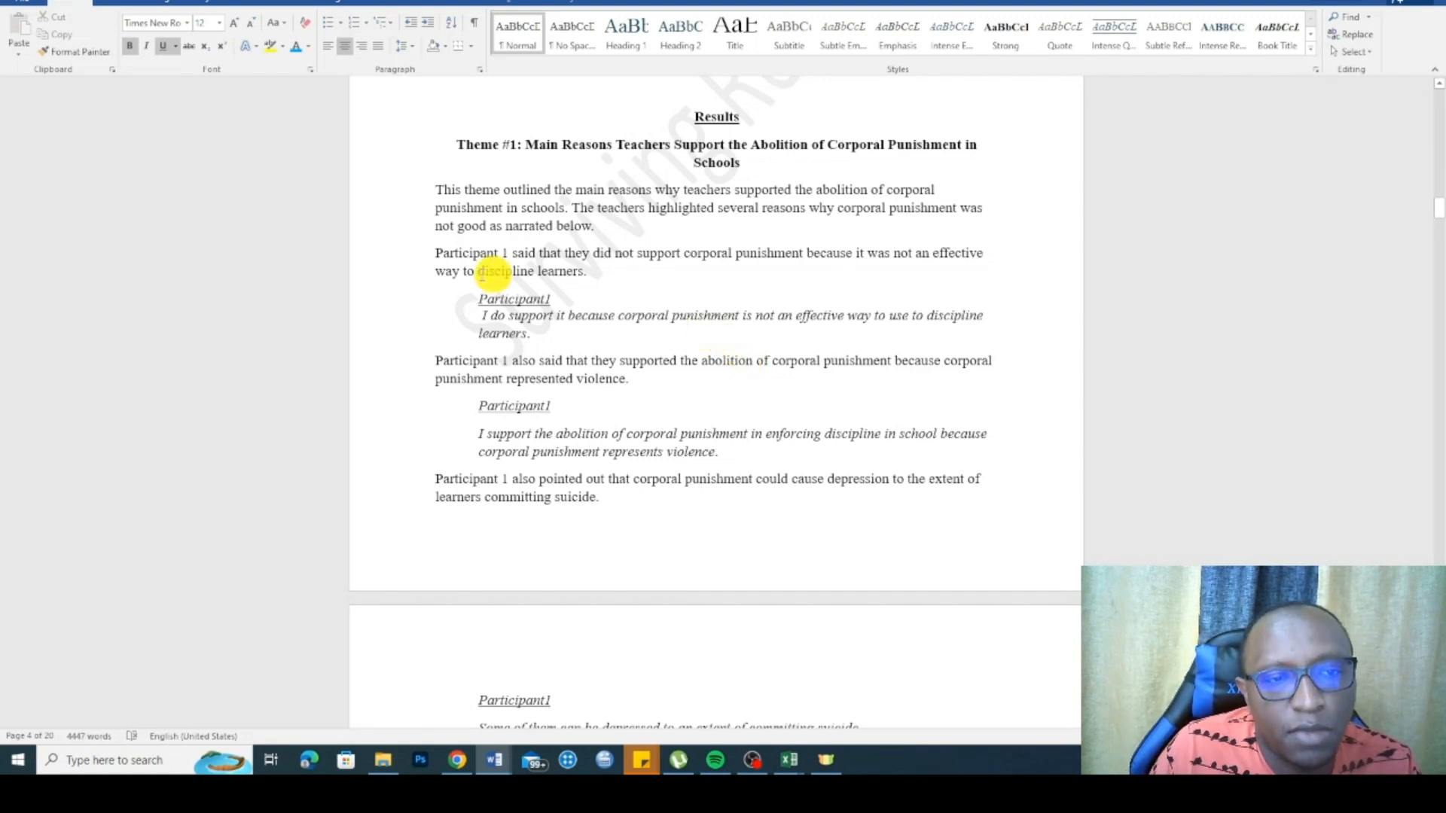
left_click_drag(423, 189, 622, 235)
scroll(555, 287, "down", 3)
scroll(555, 289, "up", 3)
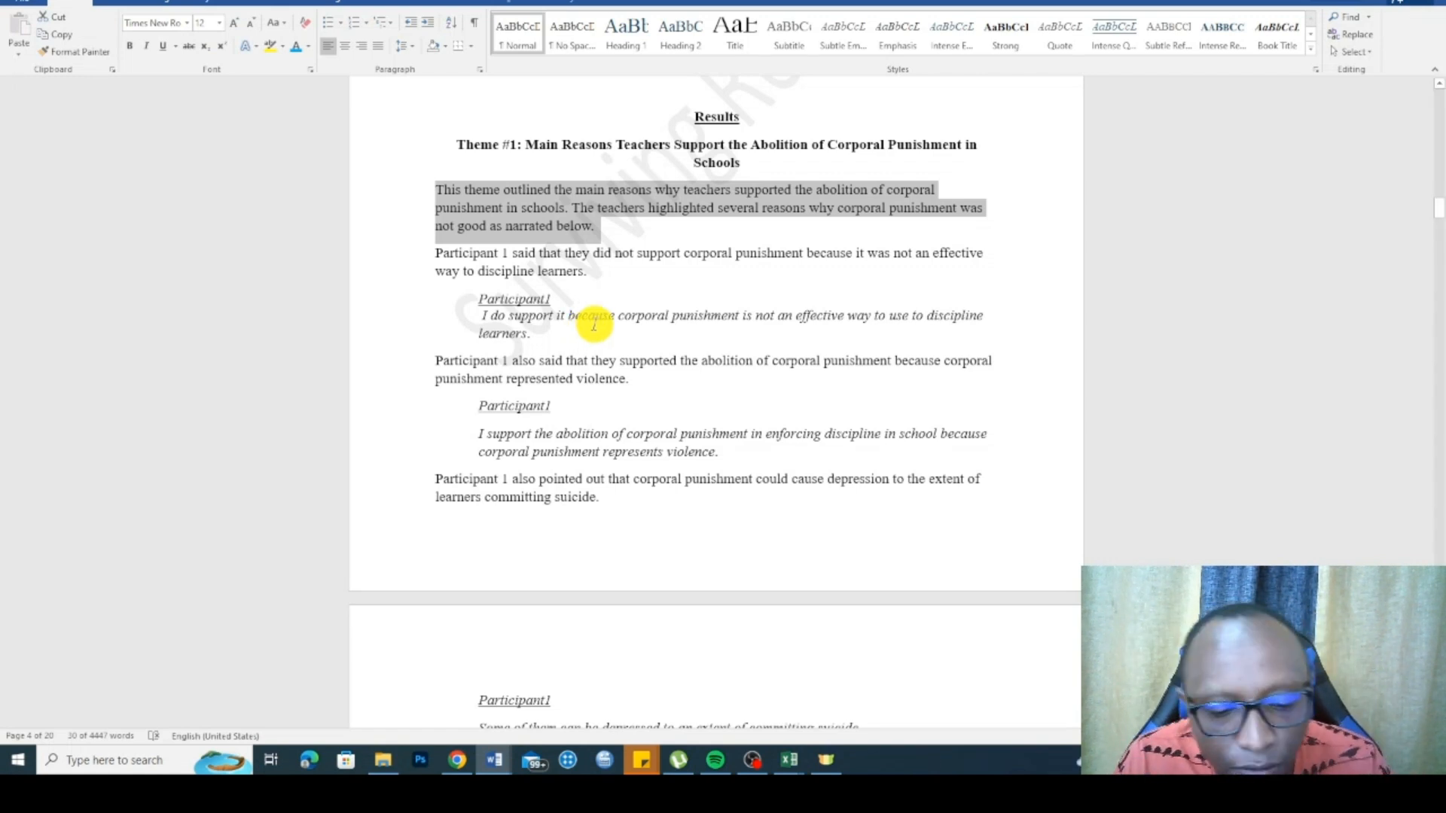
Step: Return to the "Interview questions codes and" workbook and review the rows for the year participated in IFOMSSA across the theme, code and quote columns
mouse_move(789, 760)
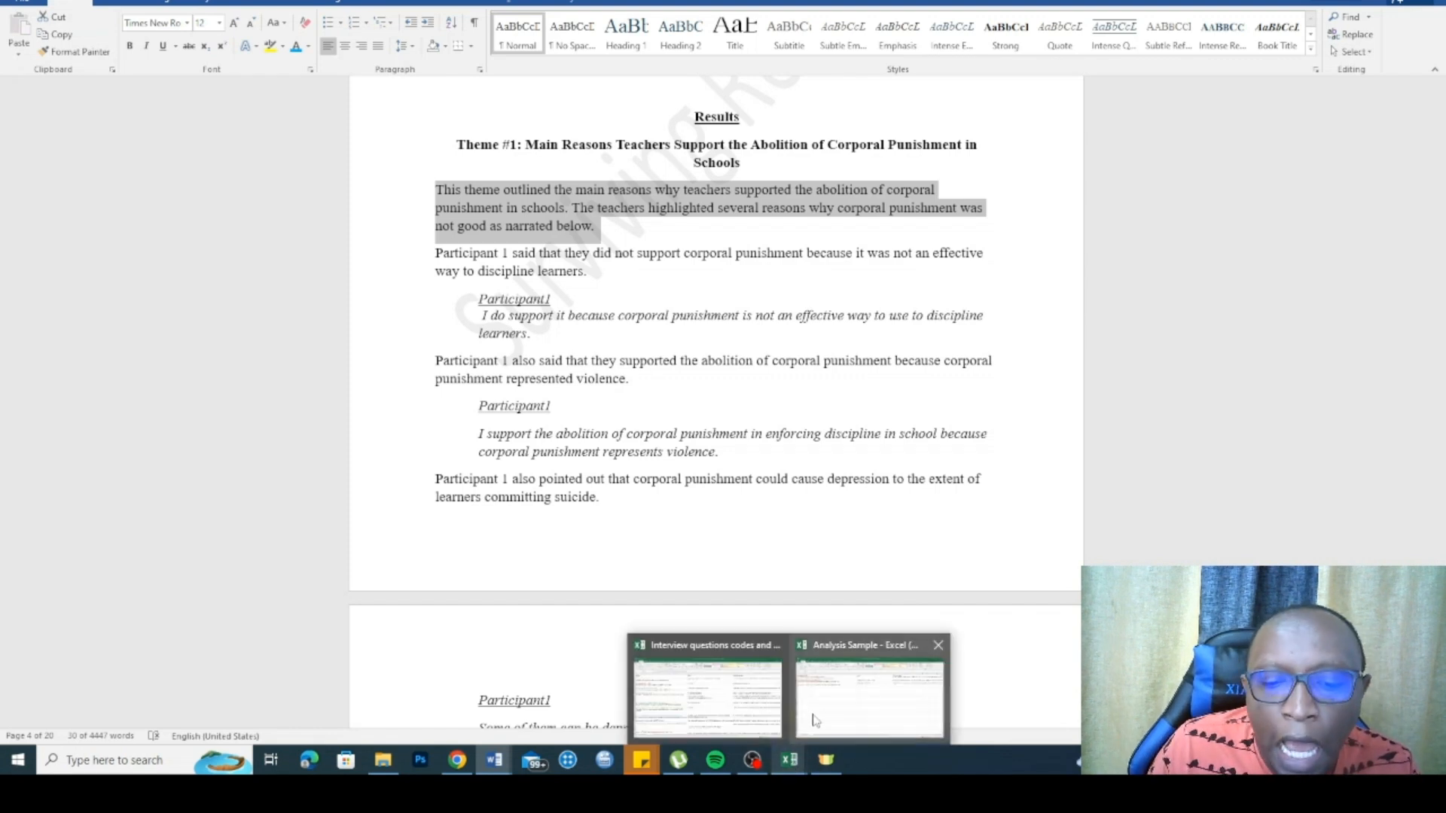
left_click(729, 708)
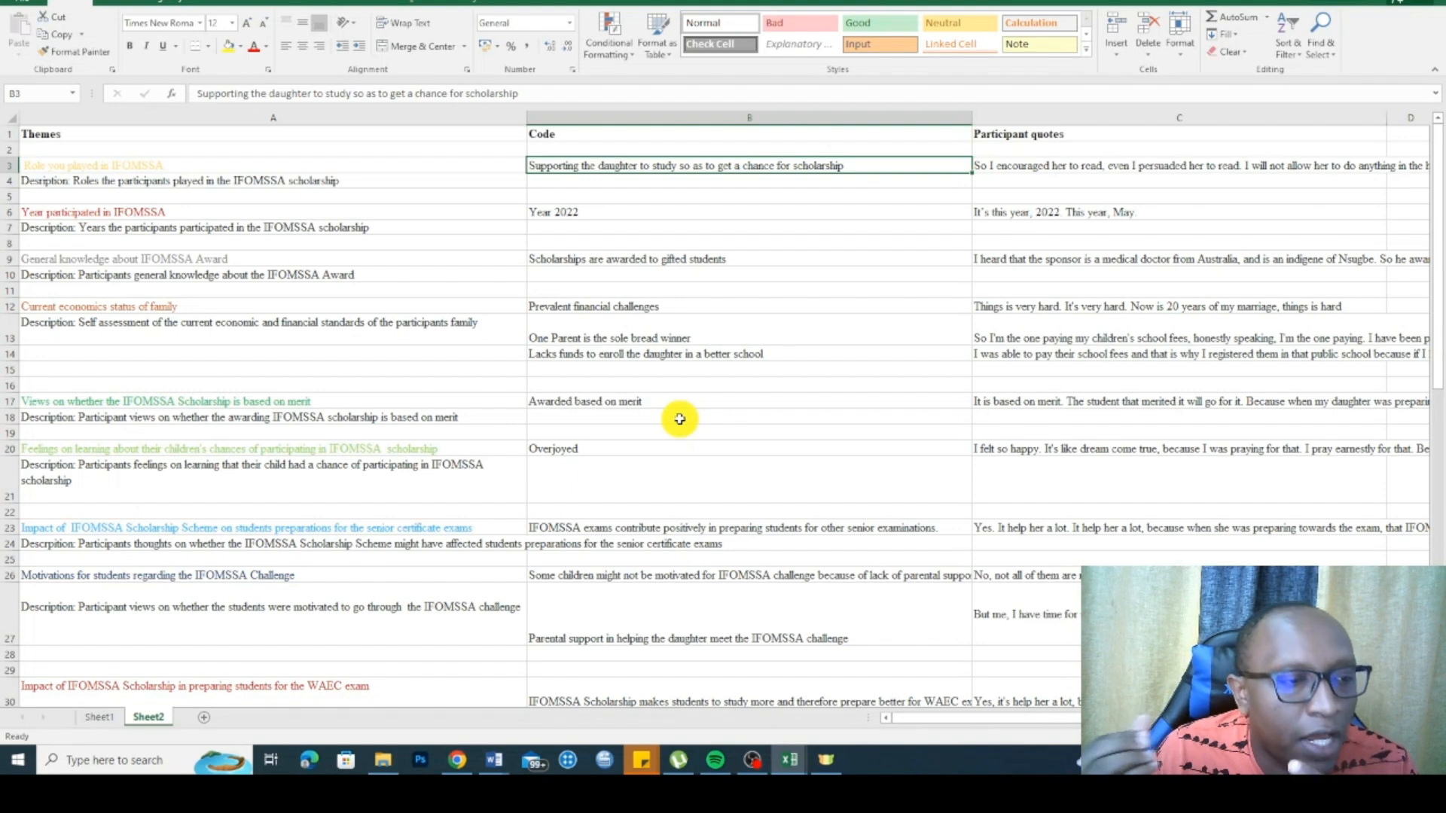
left_click(200, 285)
left_click(658, 226)
left_click(1086, 226)
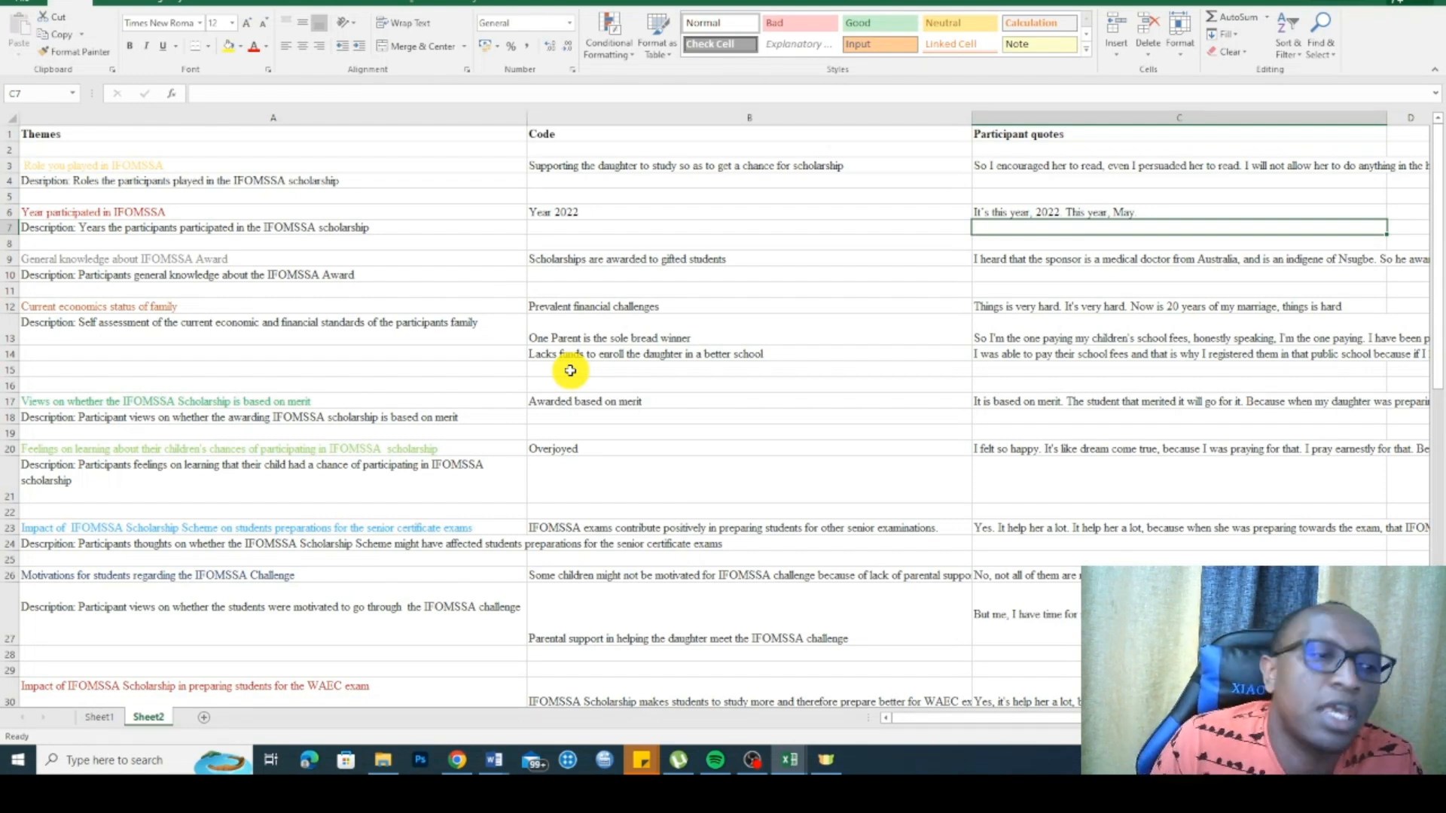
Step: Look through the whole list of themes and descriptions, then examine the general knowledge about IFOMSSA Award theme and its code
scroll(244, 326, "down", 17)
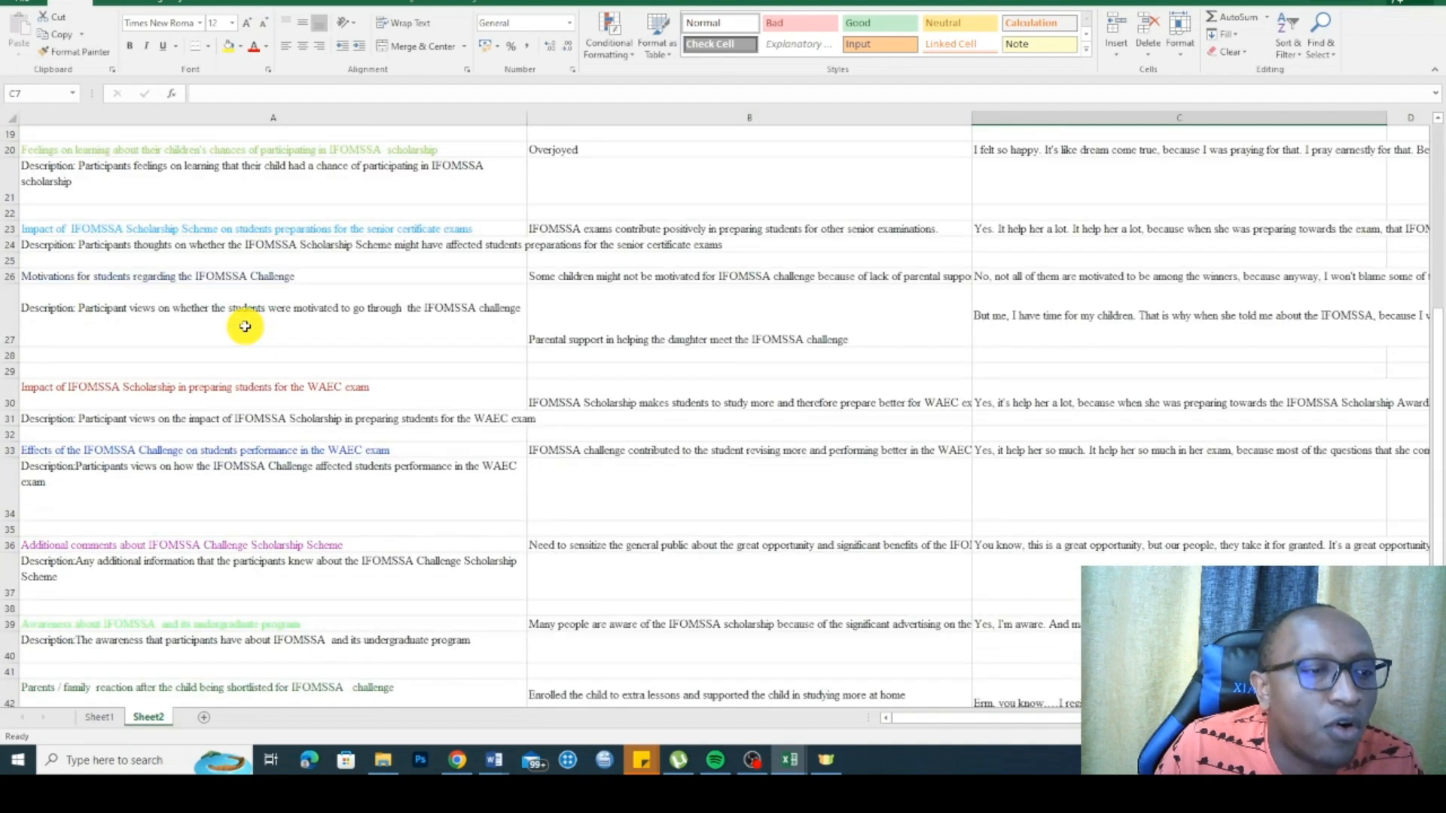
scroll(244, 326, "up", 17)
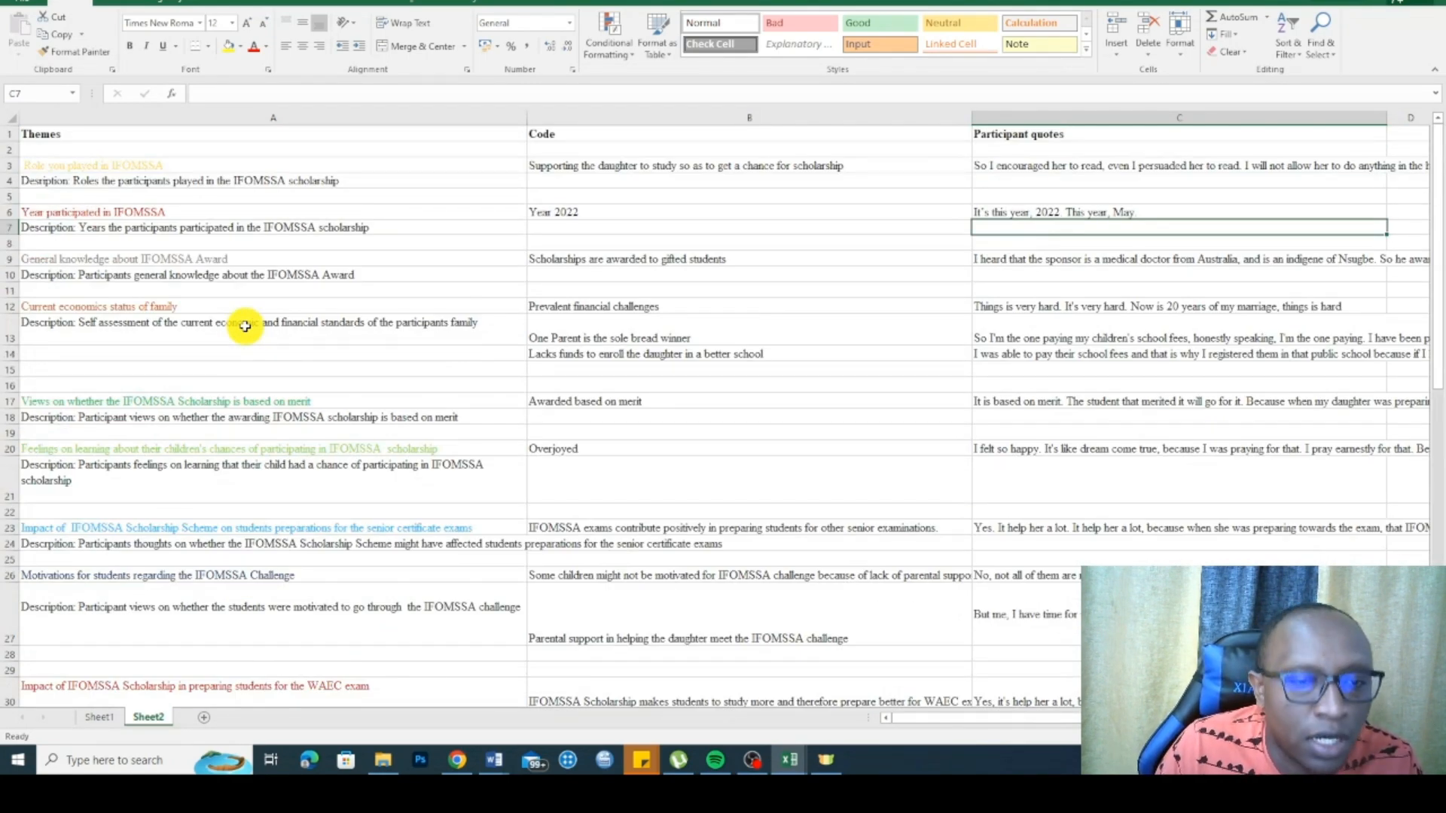
scroll(558, 321, "down", 14)
scroll(559, 321, "down", 8)
scroll(364, 303, "up", 20)
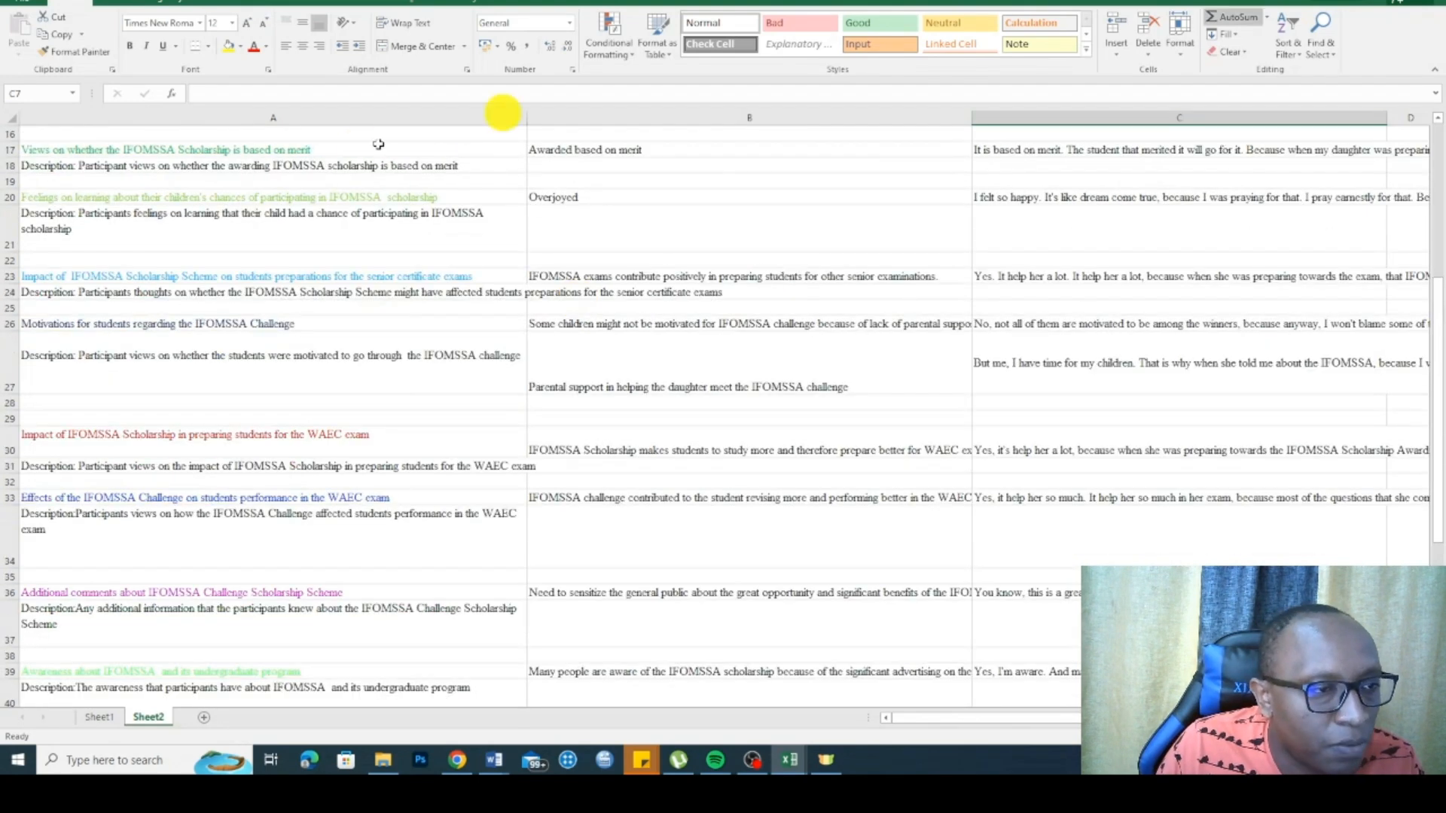
scroll(204, 218, "up", 5)
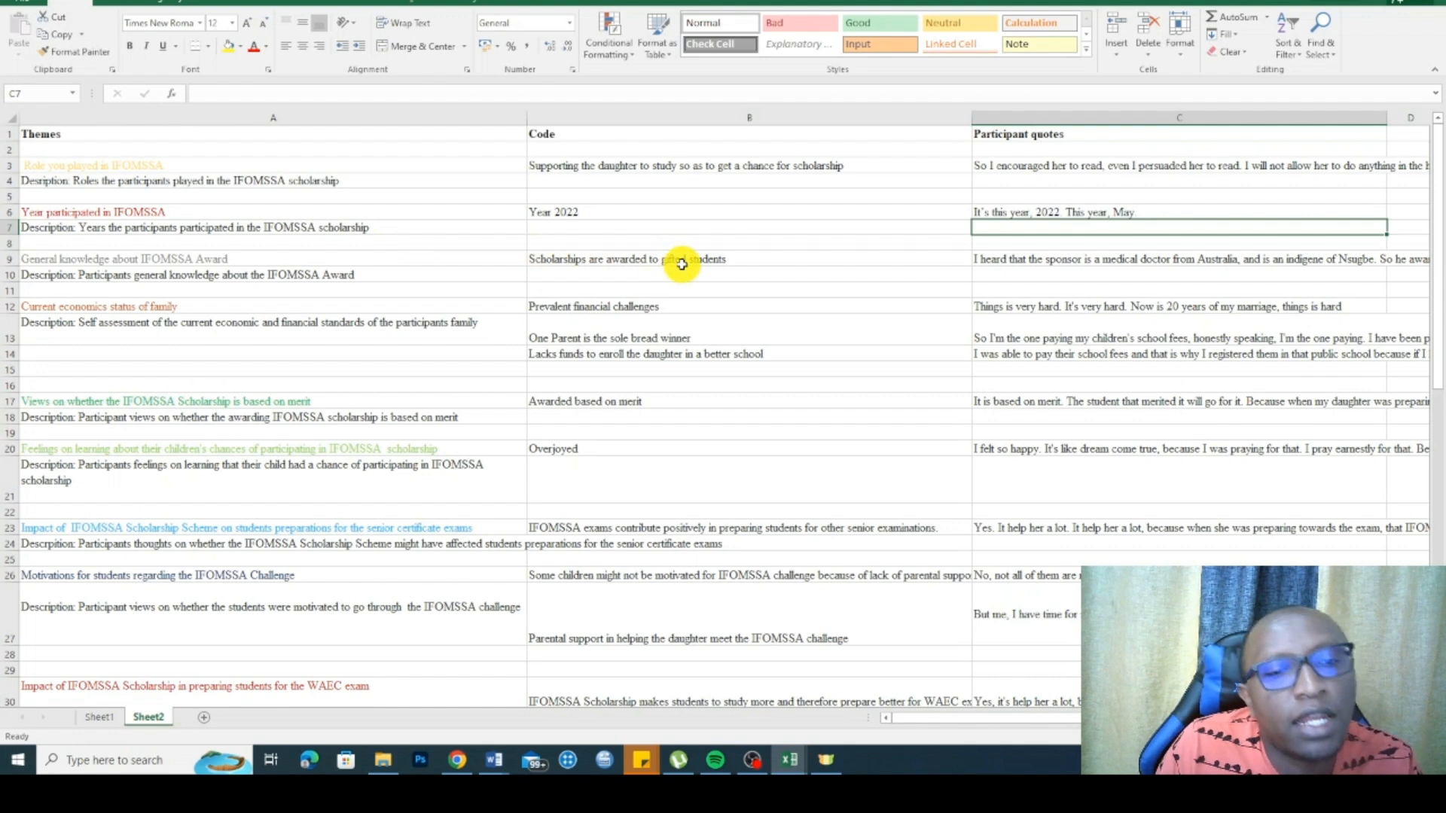
left_click(557, 257)
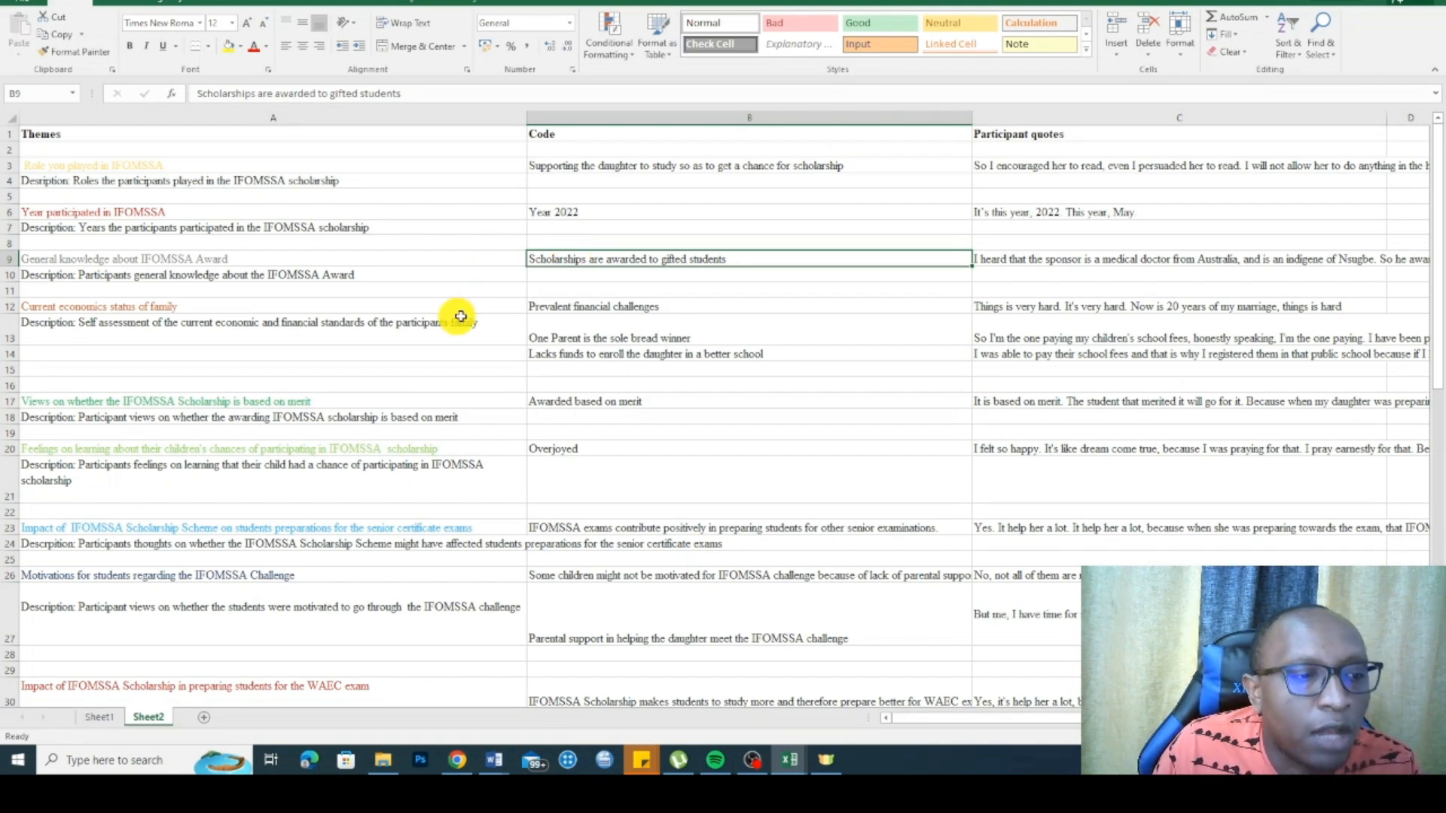
left_click(192, 261)
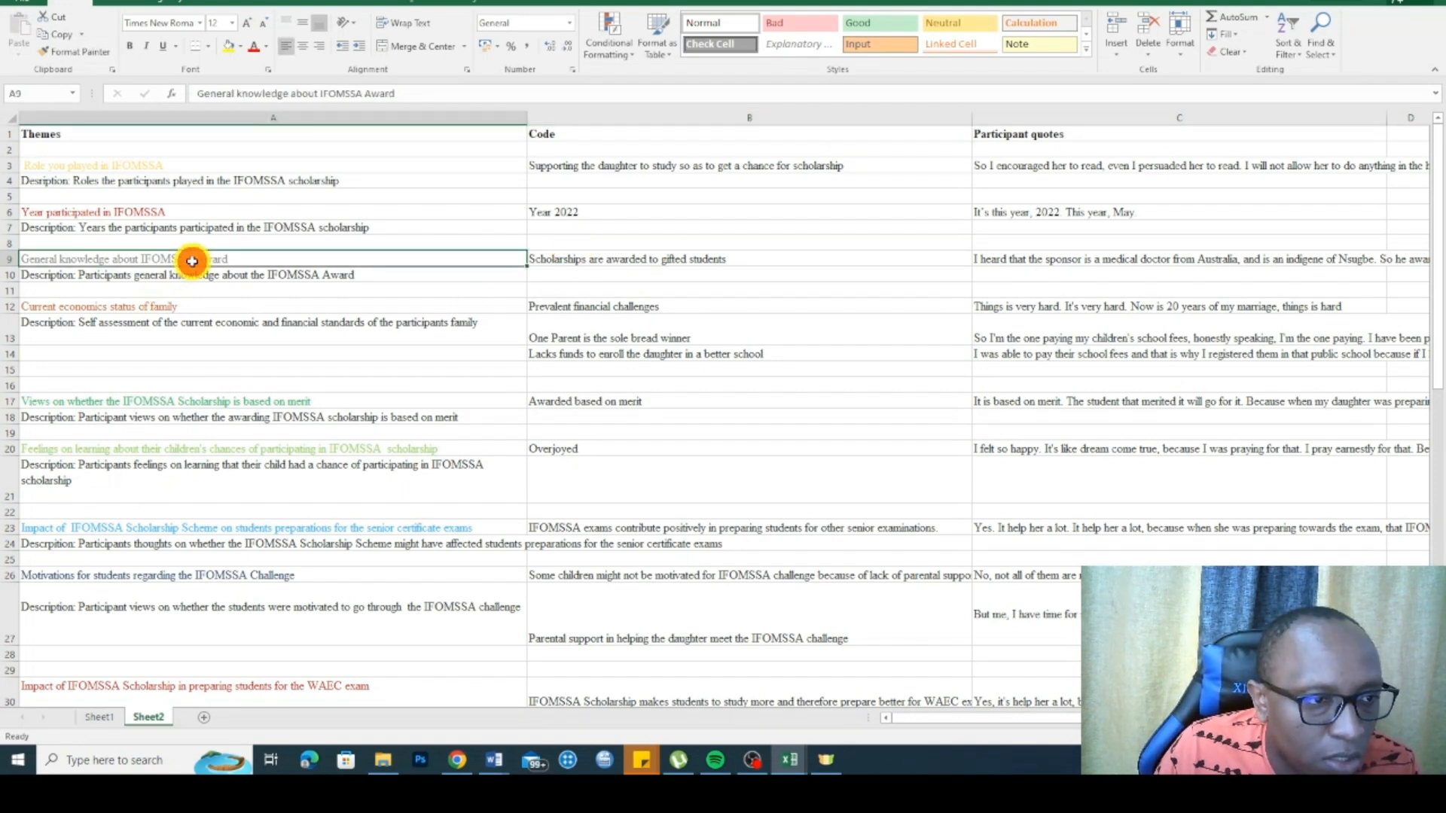